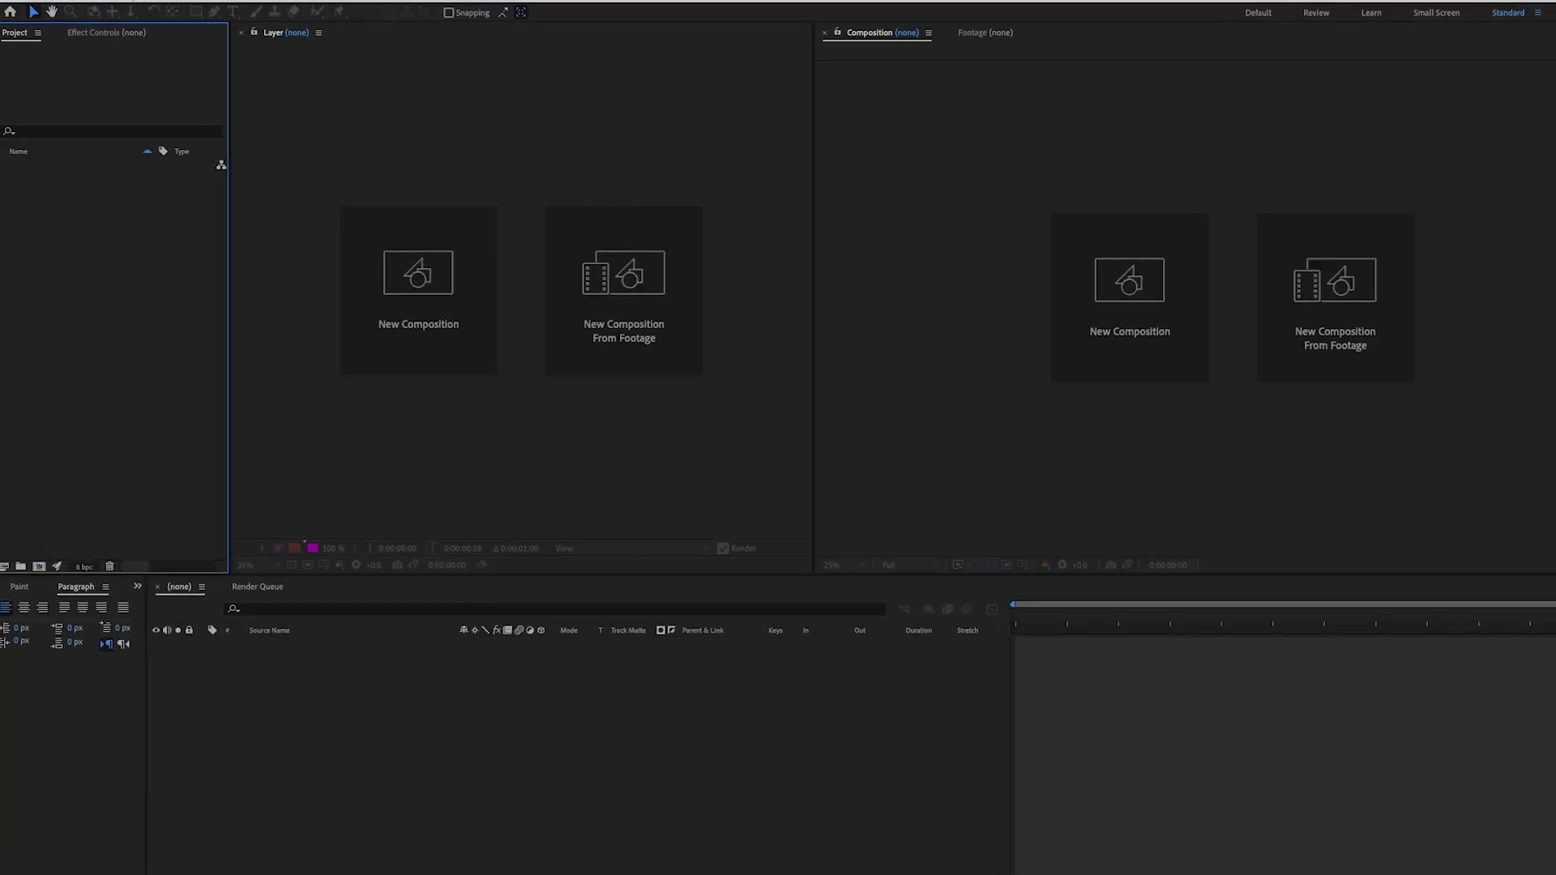
Make a new composition 'VFXMAGE Logo' with the HD 1920×1080, 29.97 fps preset
{"action": "left_click", "coordinate": [285, 15]}
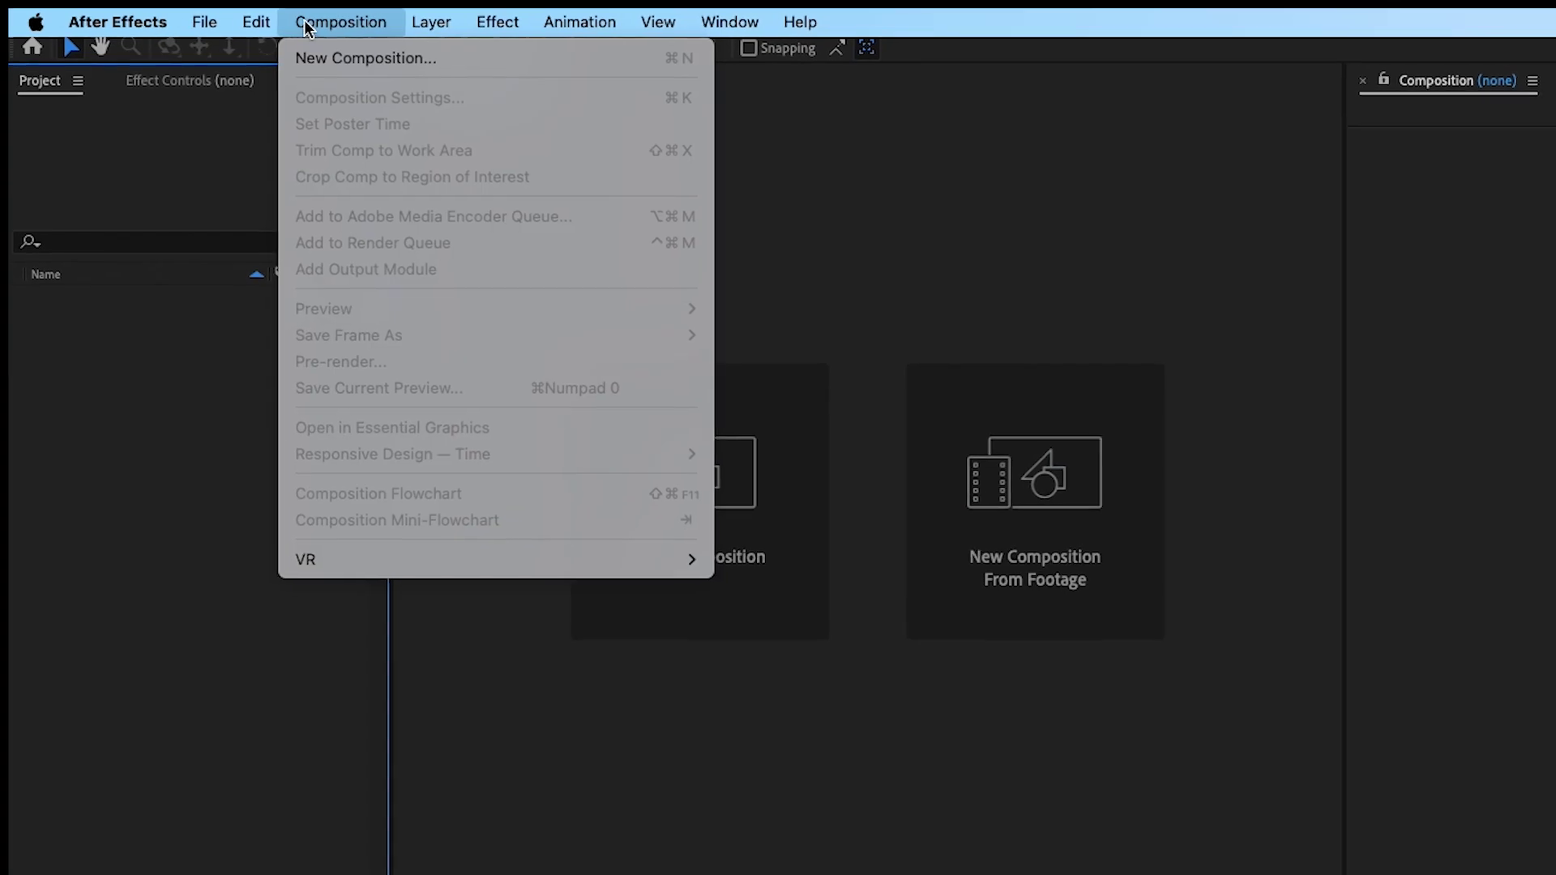
{"action": "left_click", "coordinate": [332, 50]}
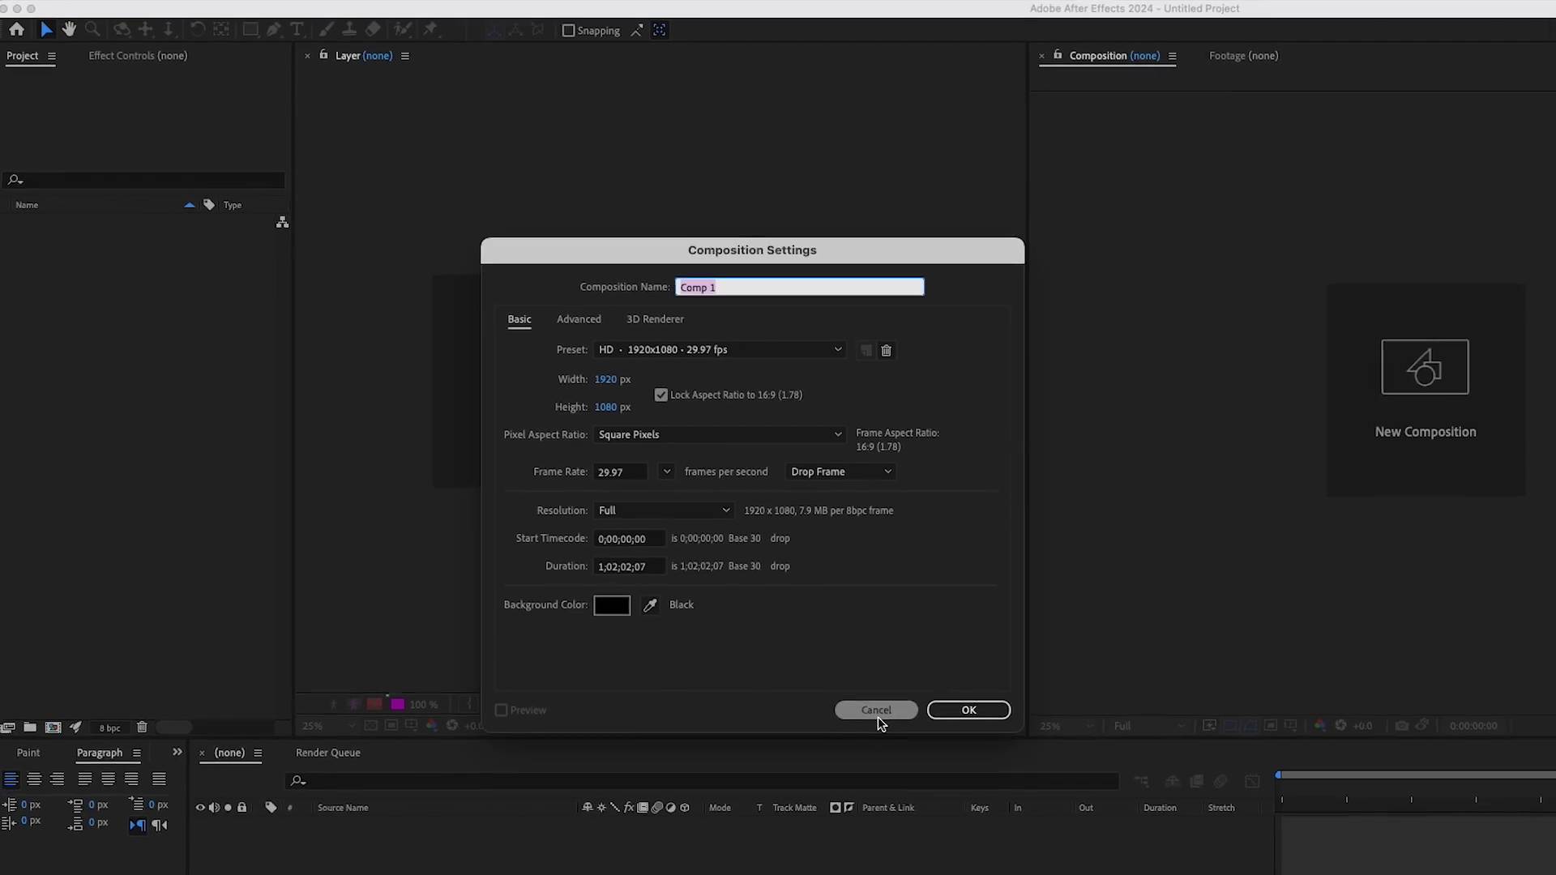
{"action": "type", "text": "VFXMAGE Logo"}
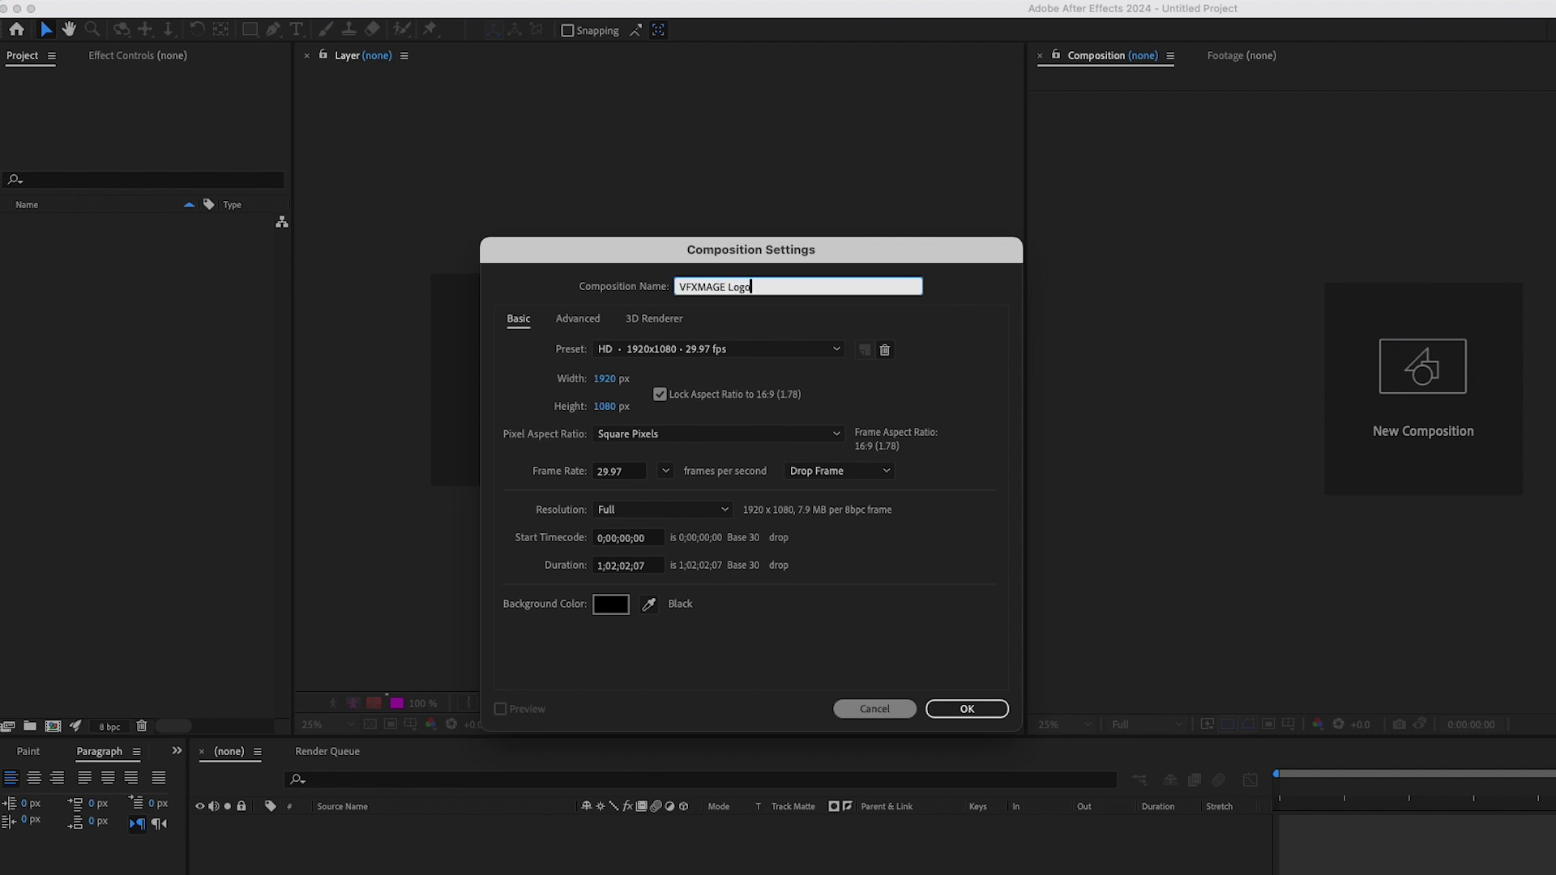
{"action": "key", "text": "Return"}
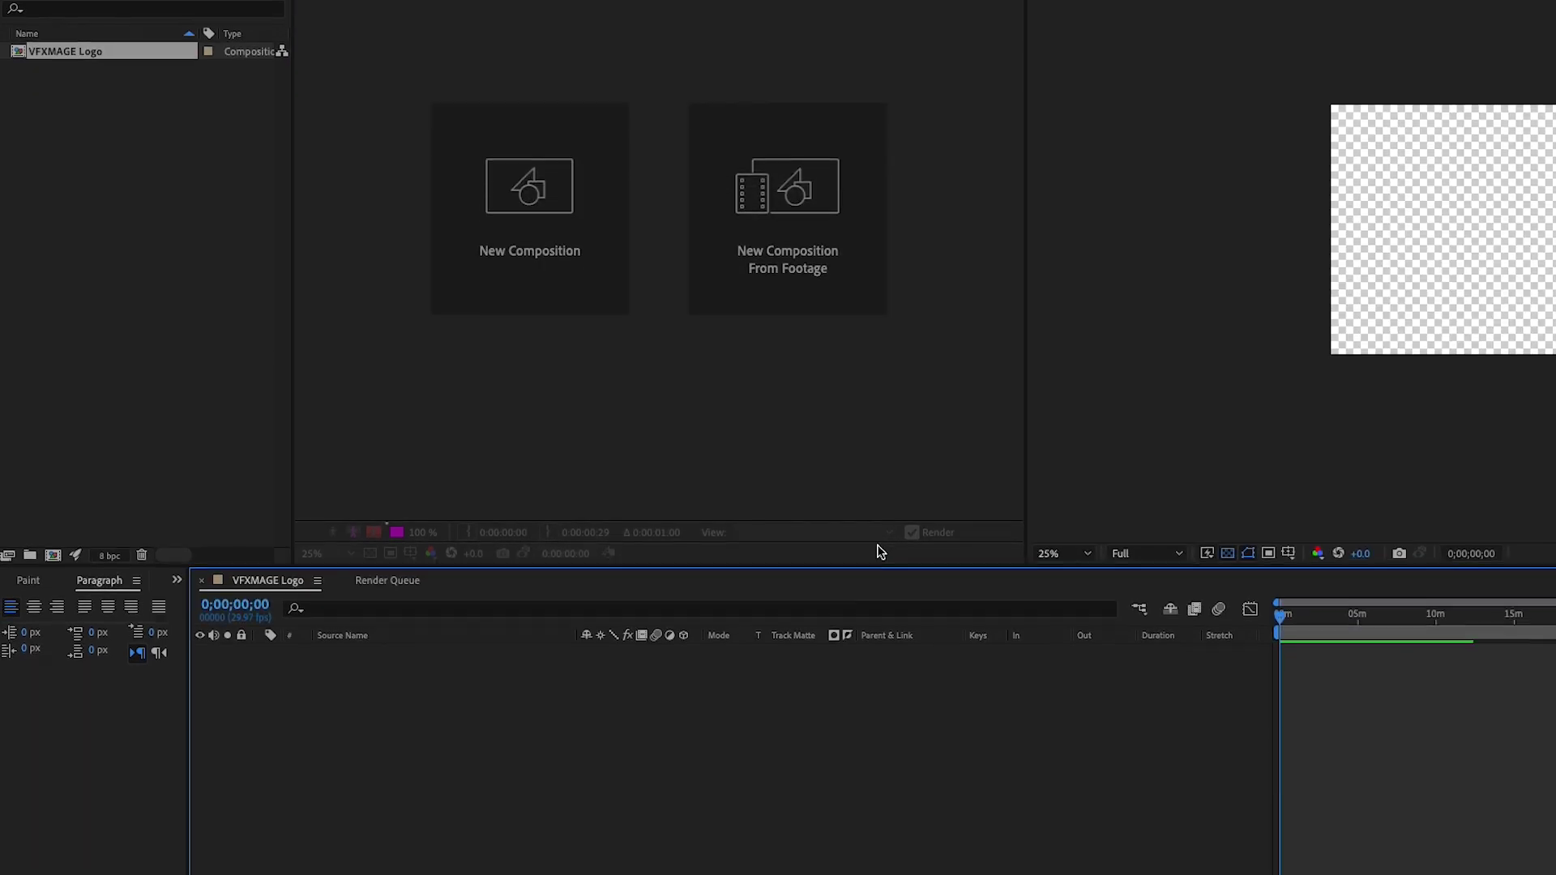
Add a full-frame blue solid layer and search '4' in Effects & Presets
{"action": "right_click", "coordinate": [533, 687]}
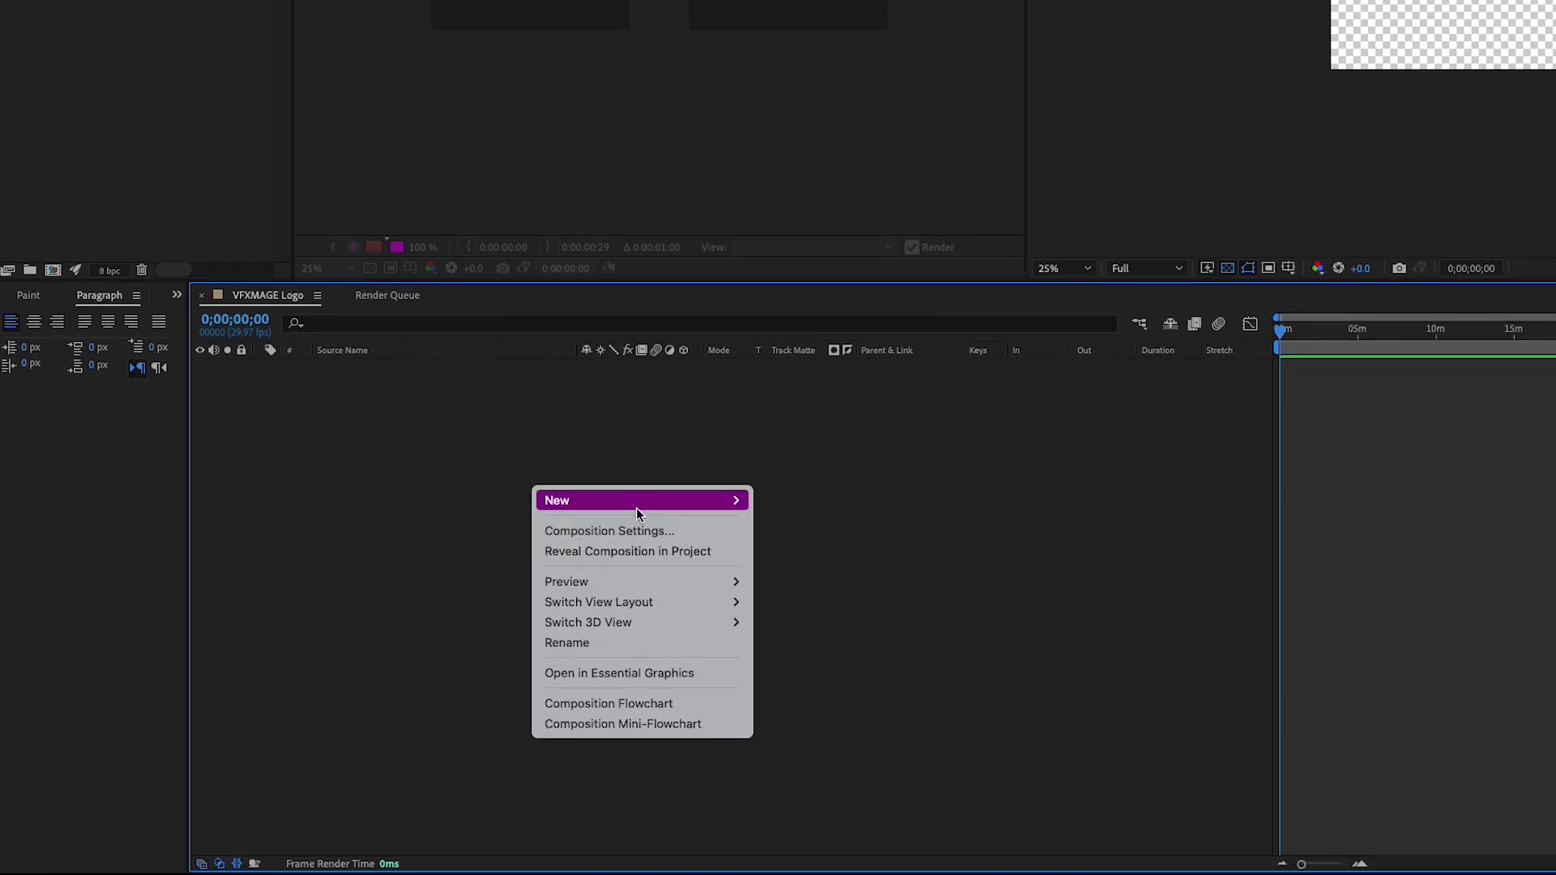
{"action": "mouse_move", "coordinate": [638, 709]}
{"action": "left_click", "coordinate": [802, 547]}
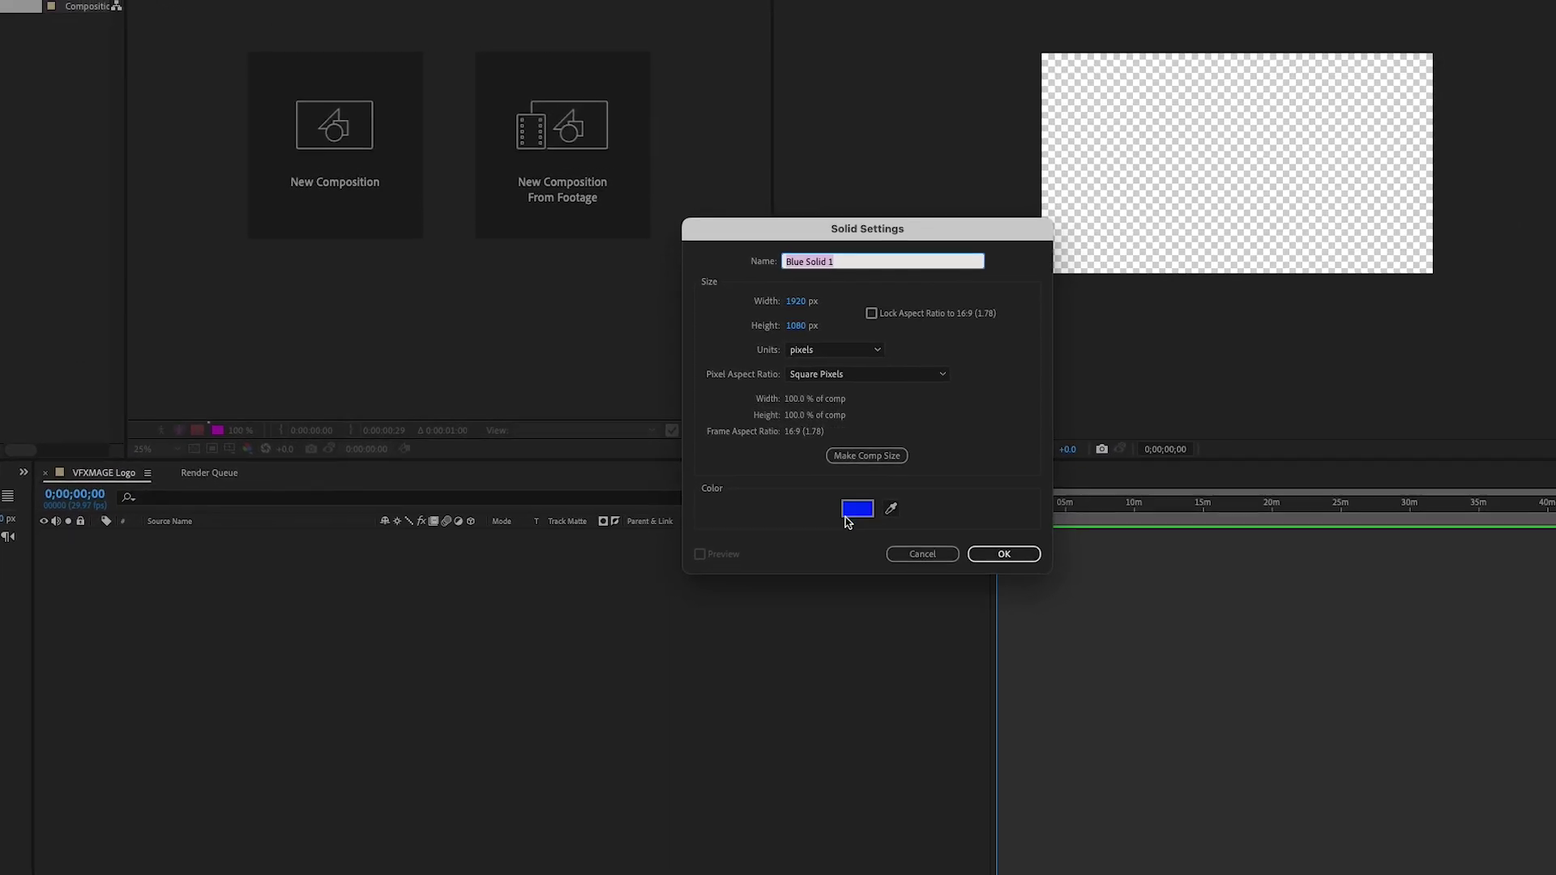
{"action": "left_click", "coordinate": [1002, 555]}
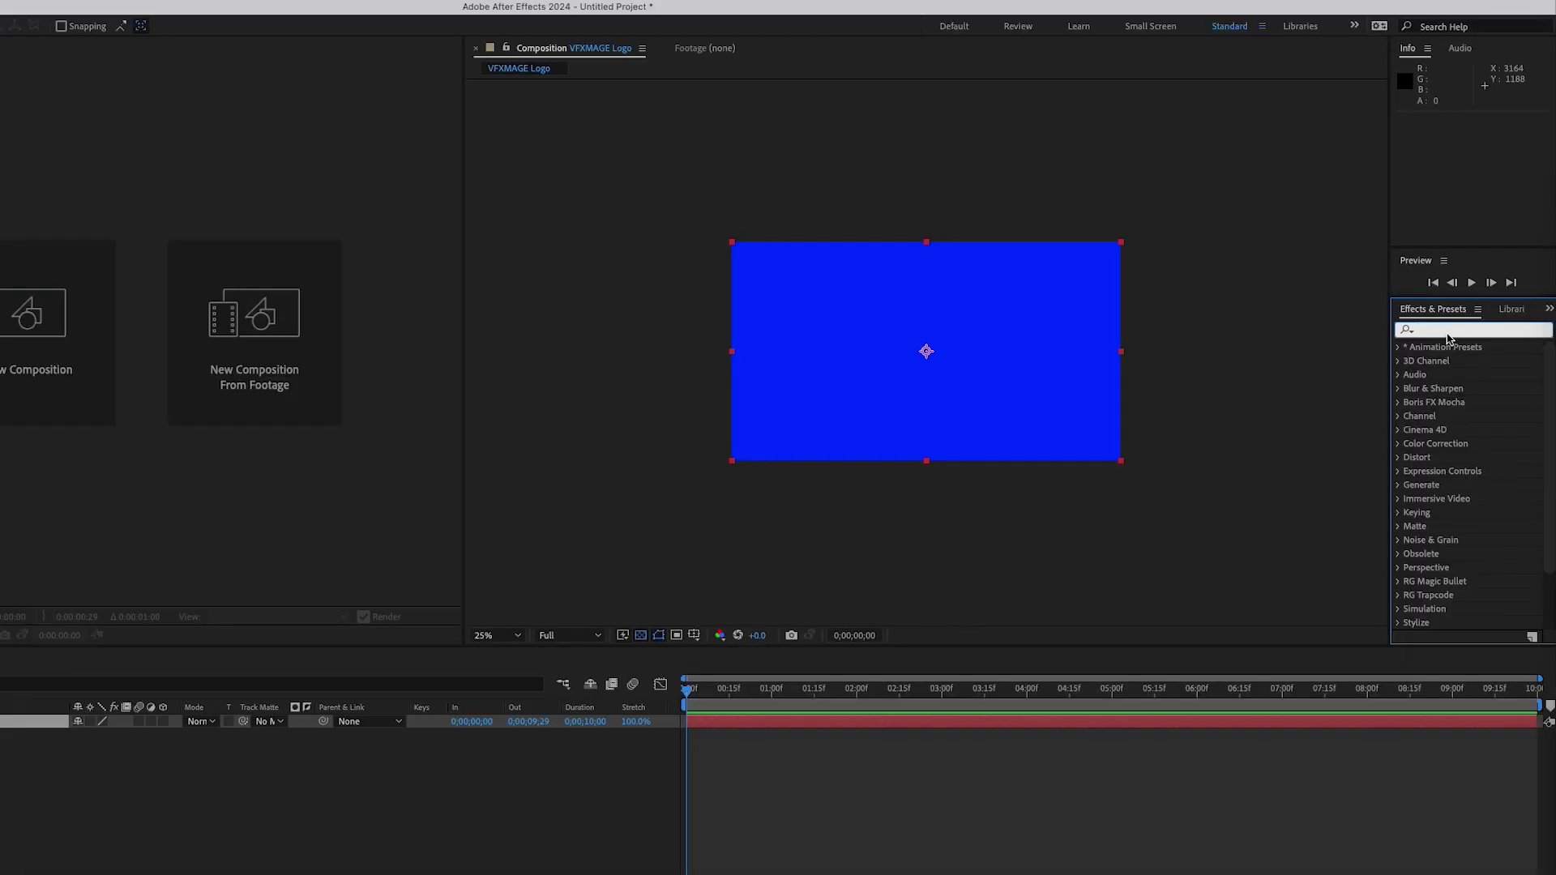
{"action": "type", "text": "4-color"}
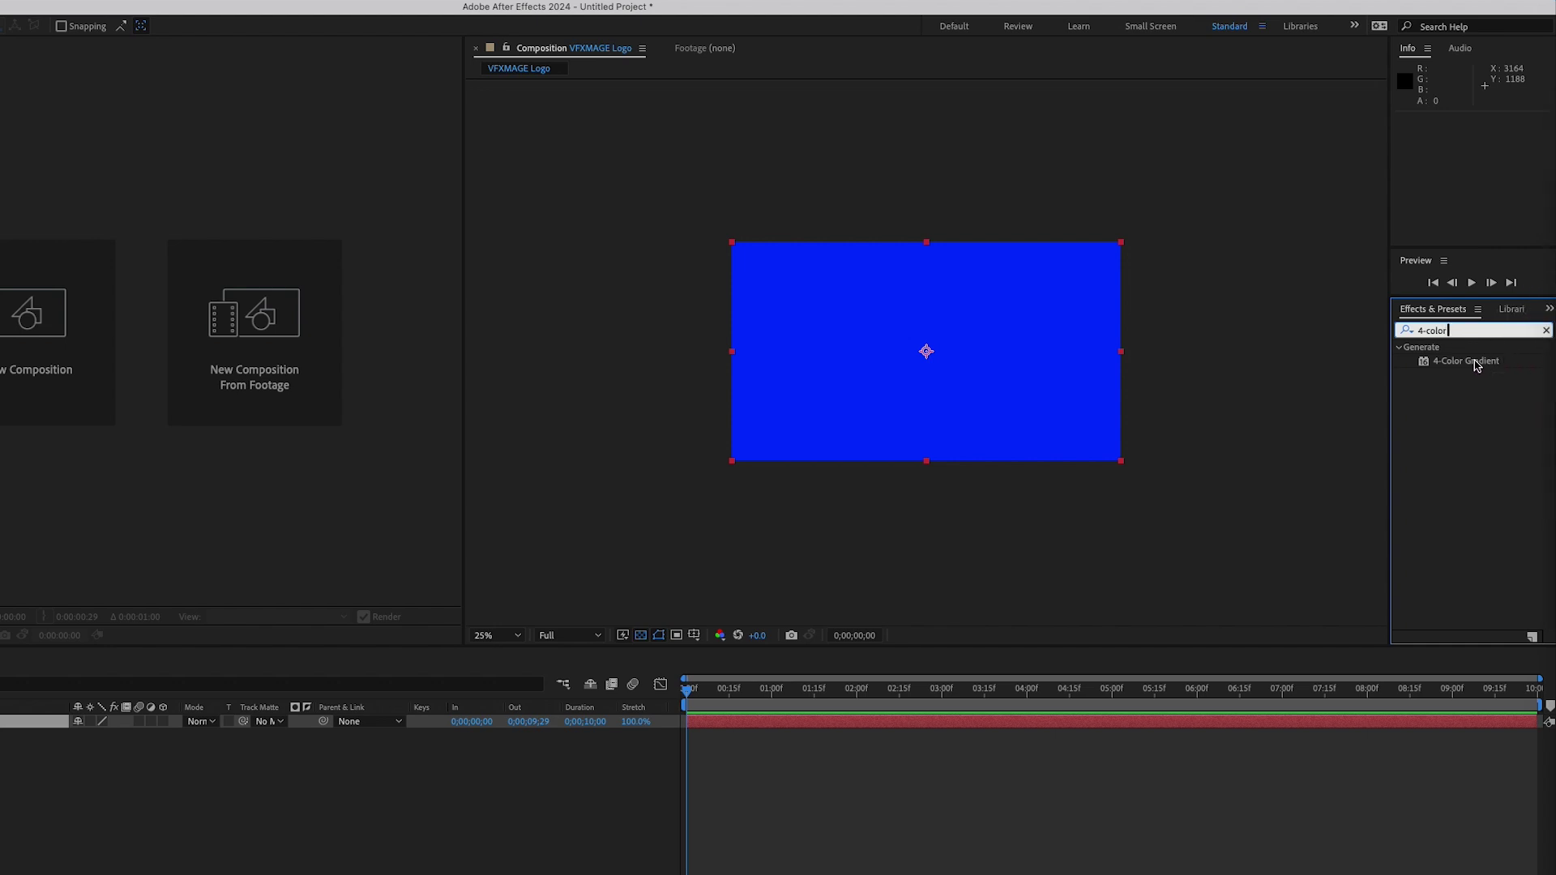
Apply 4-Color Gradient to the solid and set Color 1 to dark blue 2B4B5B
{"action": "left_click", "coordinate": [1476, 362]}
{"action": "double_click", "coordinate": [1476, 362]}
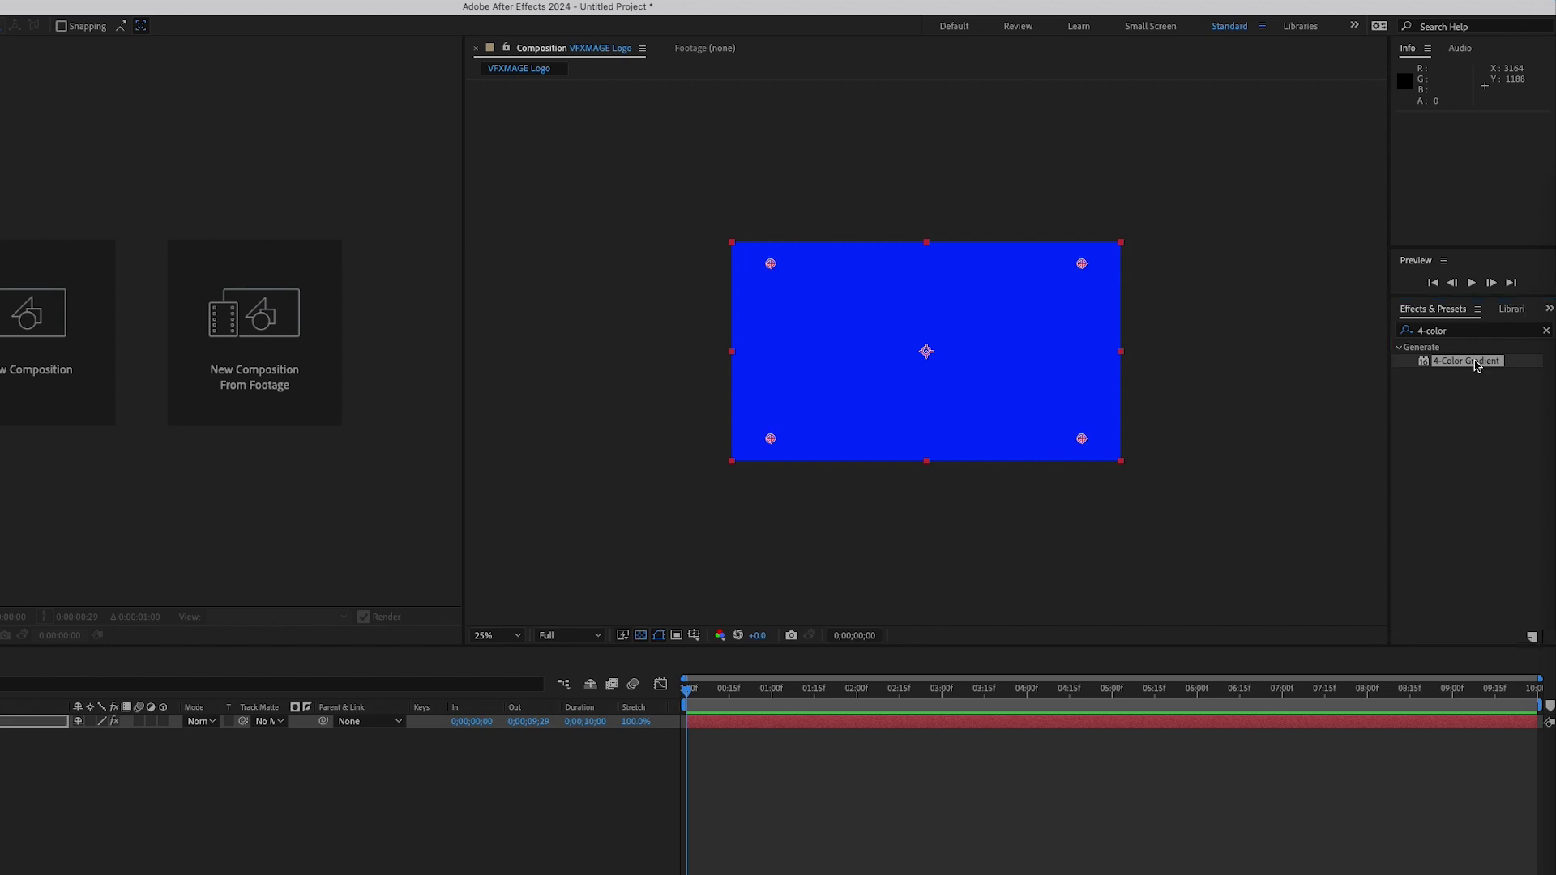
{"action": "left_click", "coordinate": [148, 123]}
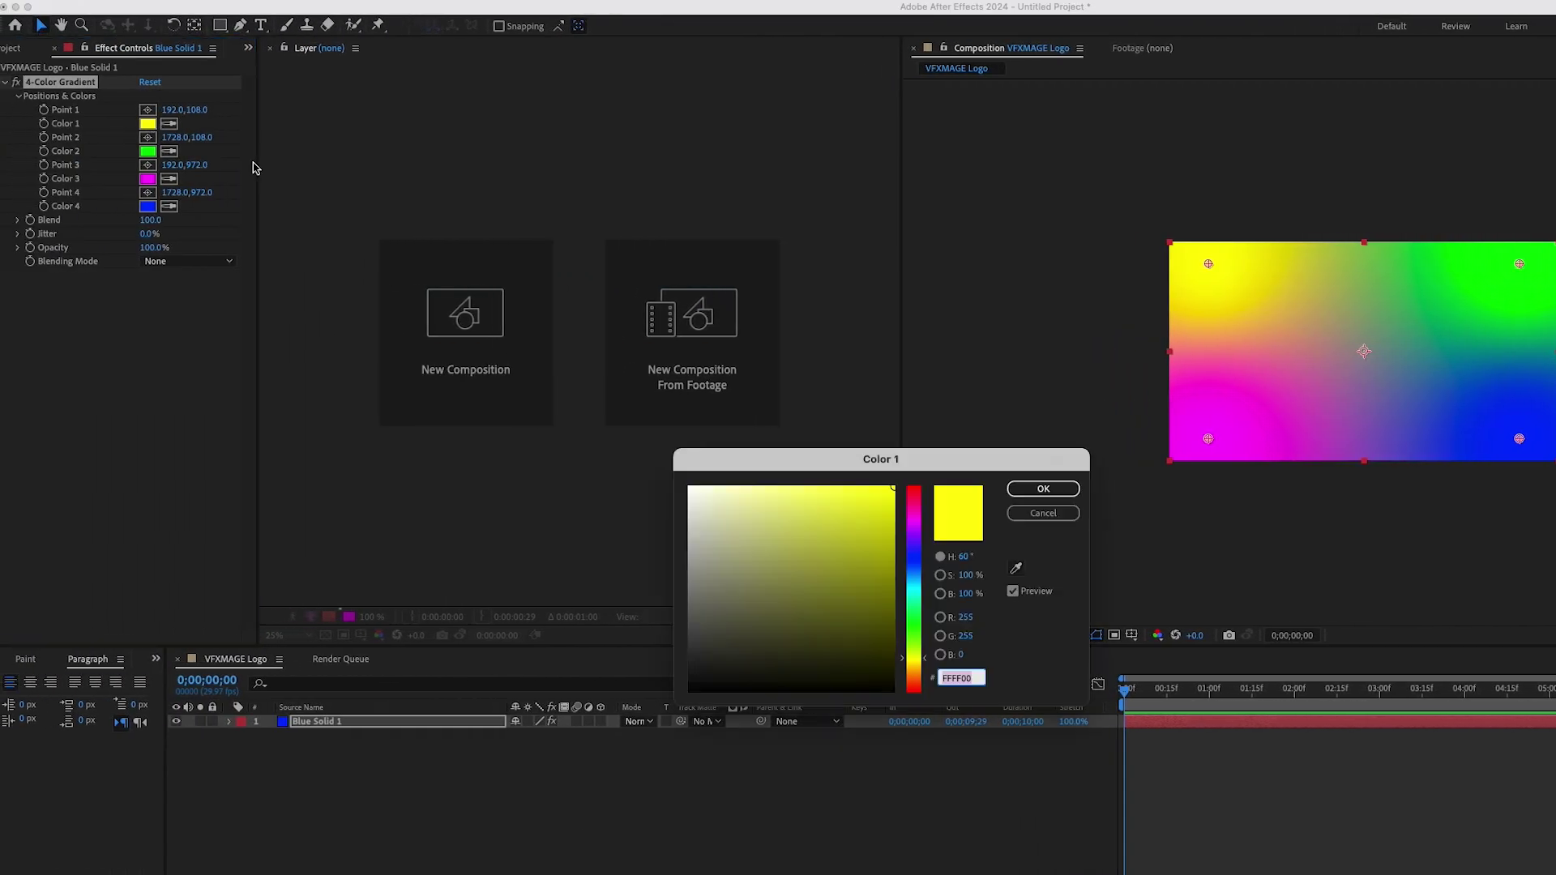
{"action": "left_click_drag", "start_coordinate": [913, 657], "coordinate": [913, 616]}
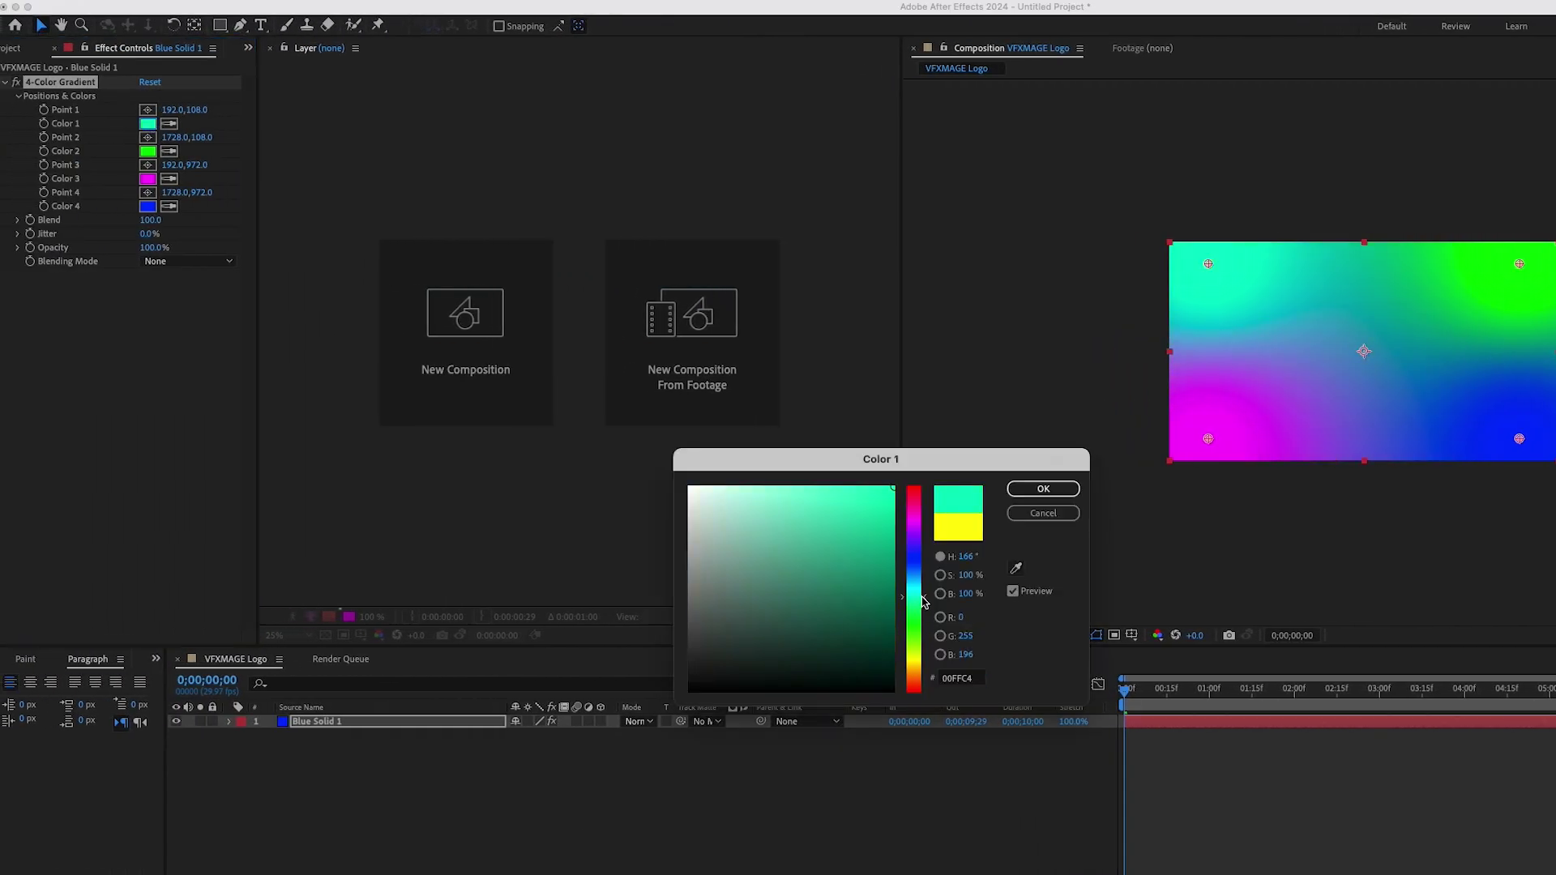
{"action": "left_click", "coordinate": [882, 590]}
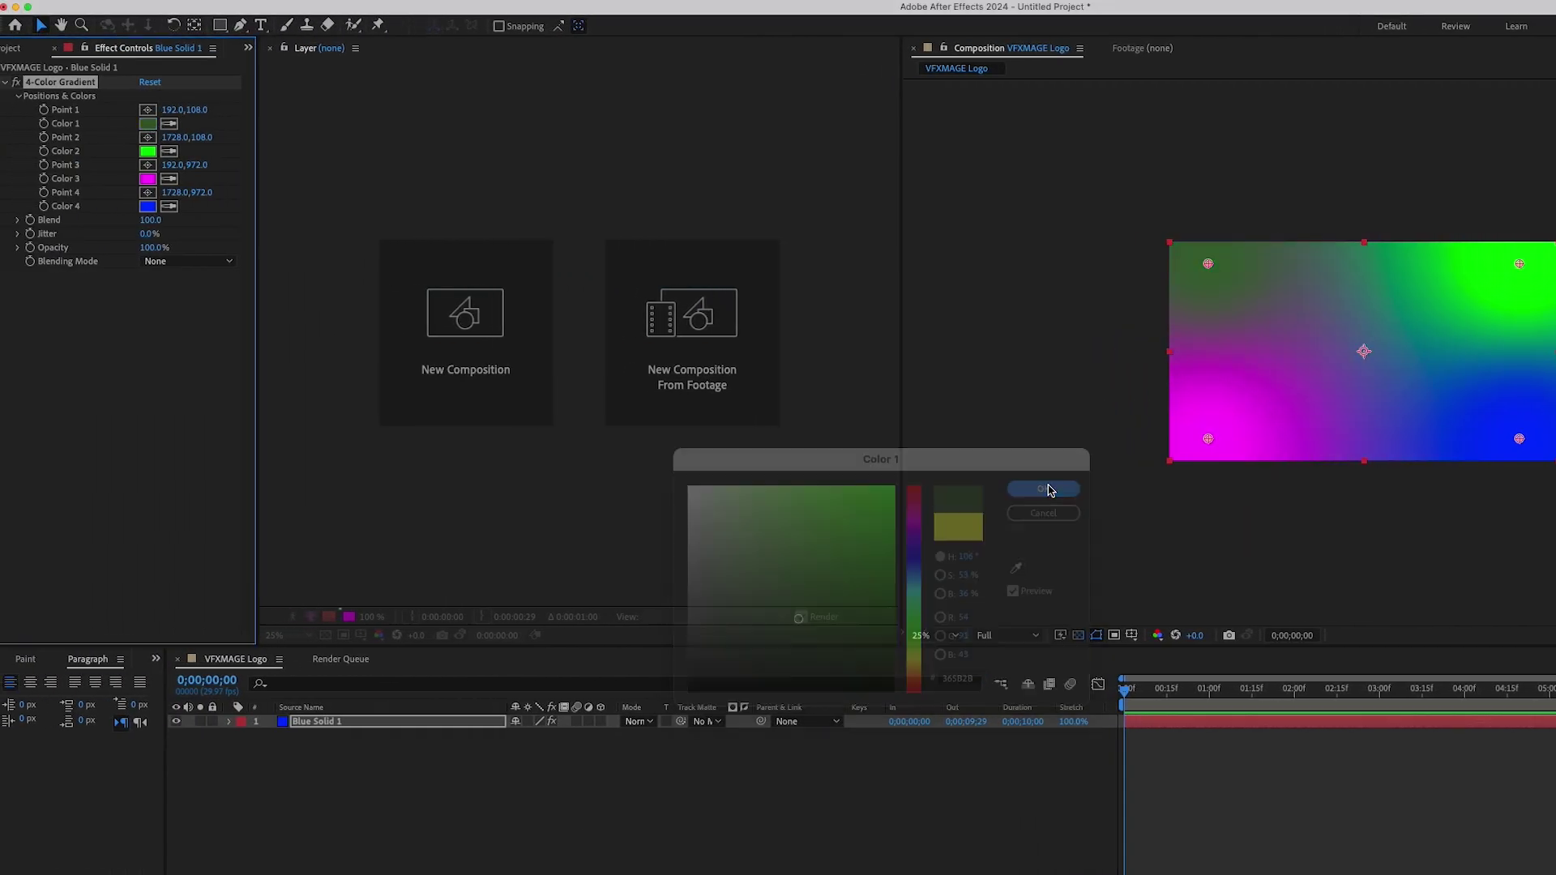
{"action": "double_click", "coordinate": [957, 677]}
{"action": "type", "text": "2B4B5B"}
{"action": "left_click", "coordinate": [1043, 488]}
Set gradient Color 2 to a mid blue and Color 3 to a dark blue
{"action": "left_click", "coordinate": [148, 151]}
{"action": "left_click", "coordinate": [913, 567]}
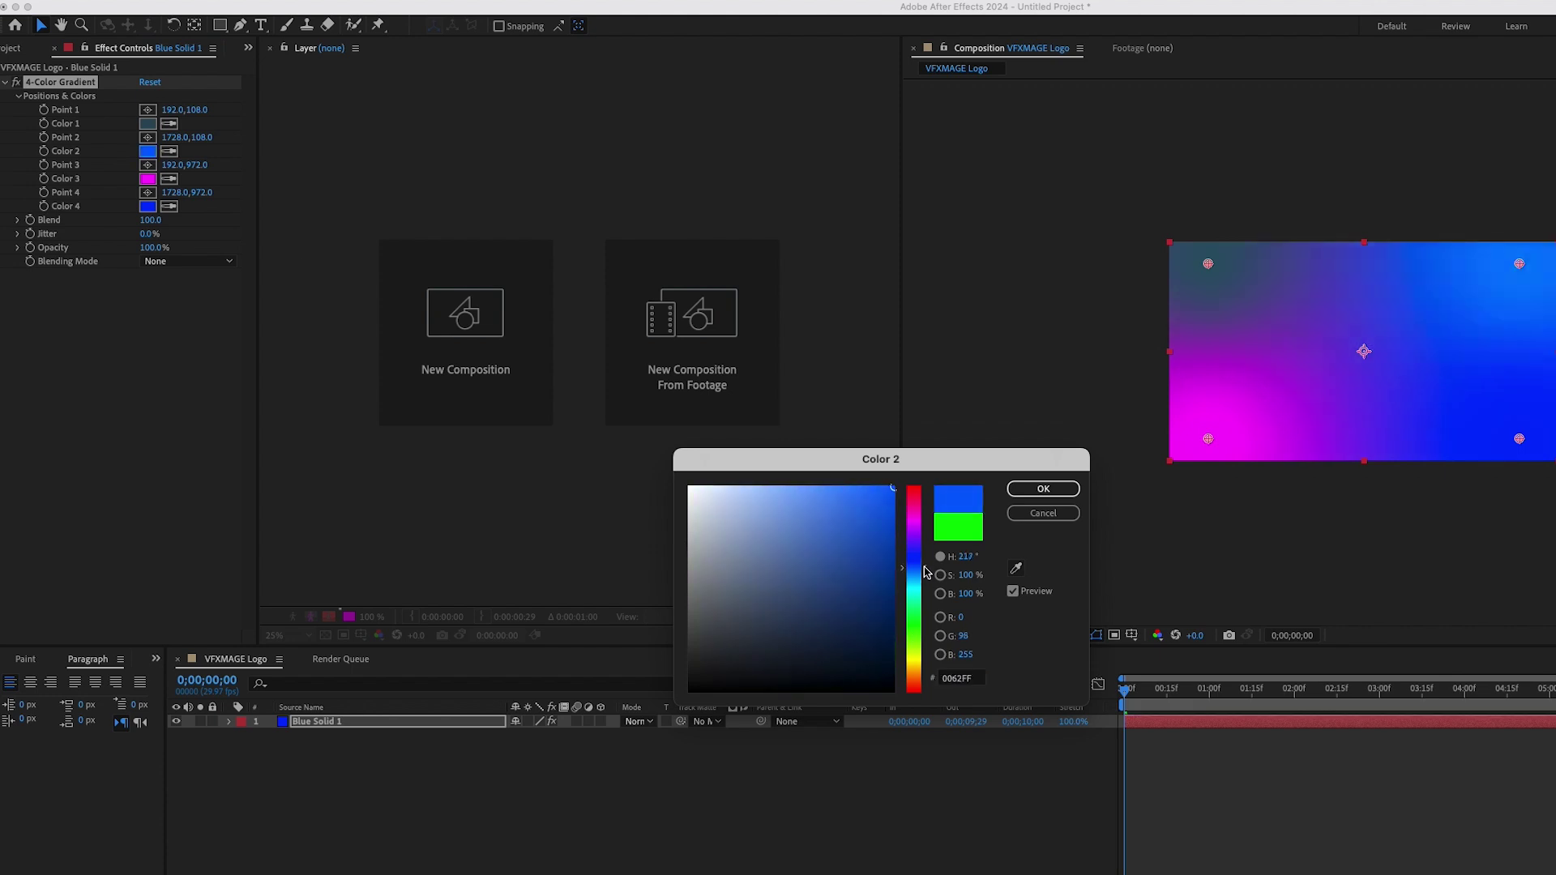
{"action": "mouse_move", "coordinate": [811, 567]}
{"action": "left_mouse_down"}
{"action": "mouse_move", "coordinate": [781, 538]}
{"action": "mouse_move", "coordinate": [803, 544]}
{"action": "left_mouse_up"}
{"action": "left_click", "coordinate": [1043, 488]}
{"action": "left_click", "coordinate": [147, 178]}
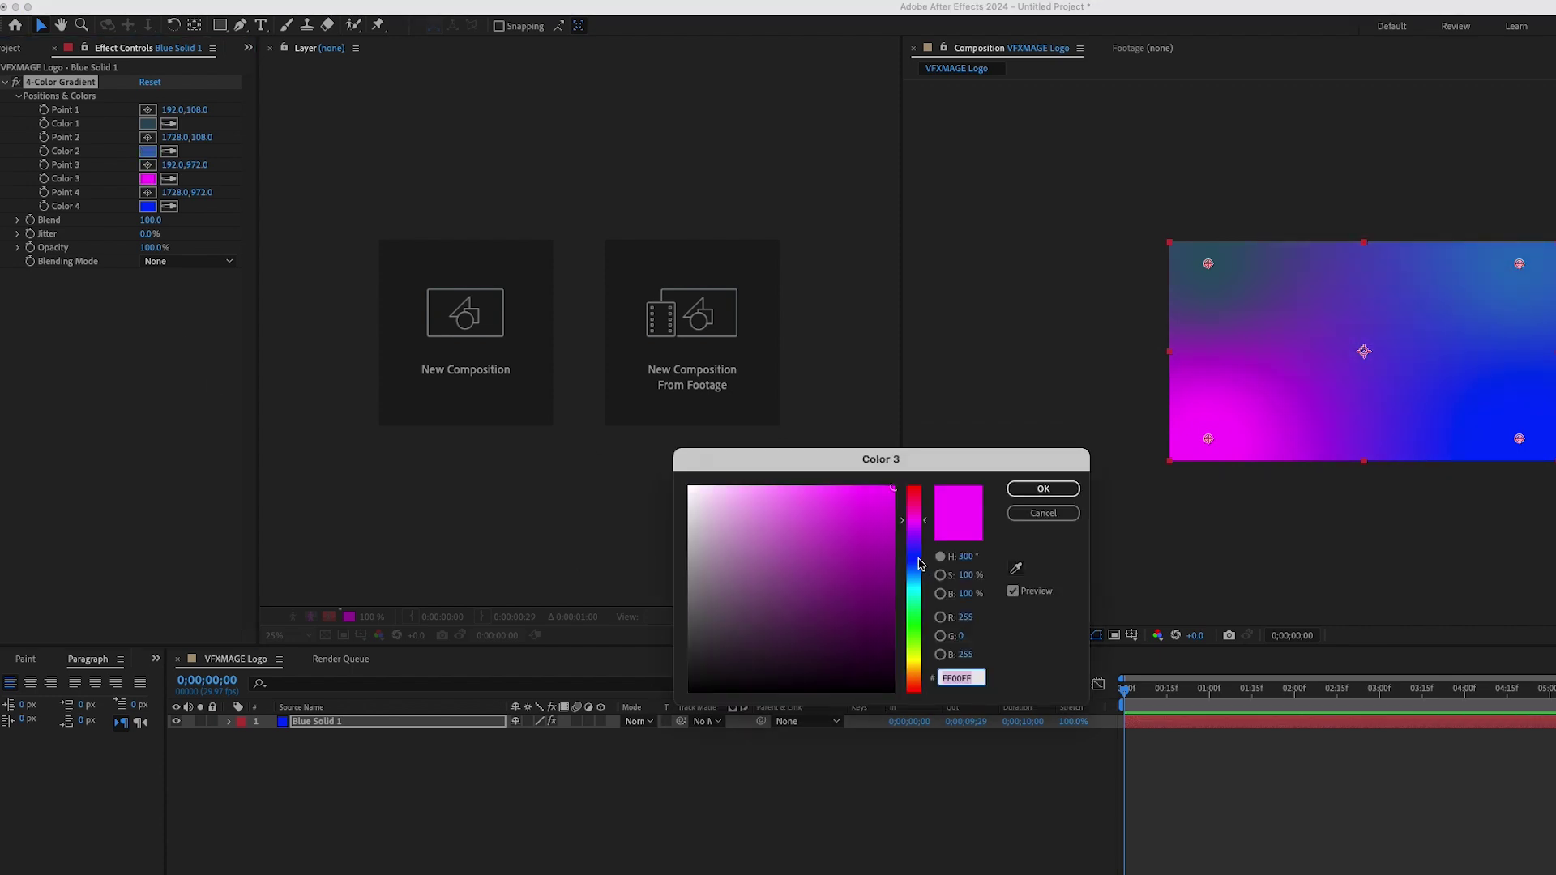
{"action": "left_click", "coordinate": [913, 559]}
{"action": "left_click", "coordinate": [834, 597]}
{"action": "left_click", "coordinate": [800, 584]}
{"action": "left_click", "coordinate": [826, 594]}
Set gradient Color 4 to a muted dark blue
{"action": "left_click", "coordinate": [1043, 489]}
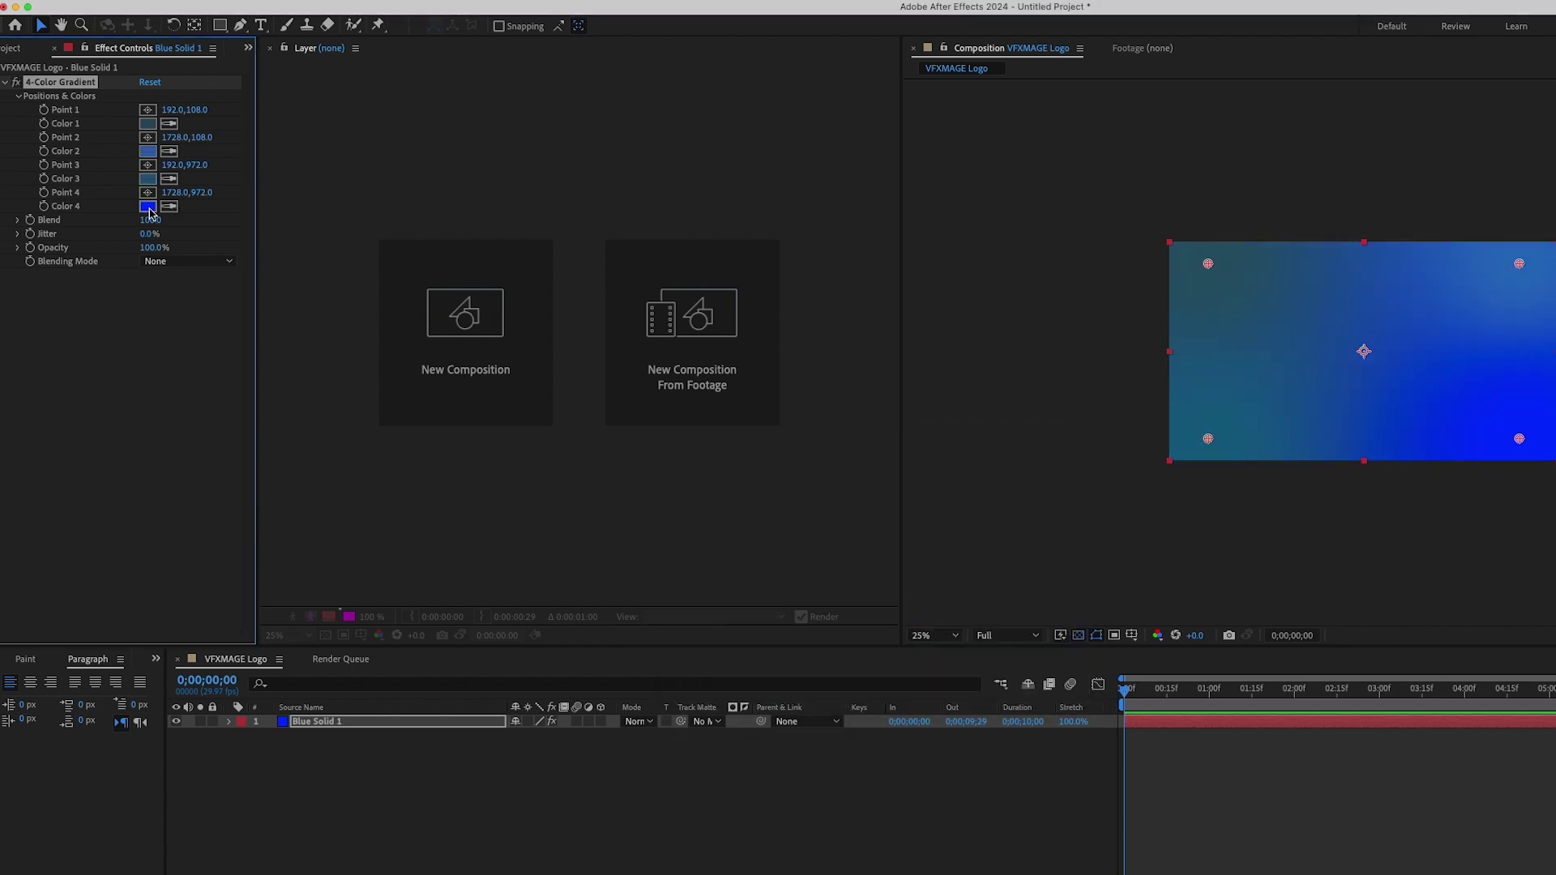
{"action": "left_click", "coordinate": [148, 205]}
{"action": "left_click", "coordinate": [817, 609]}
{"action": "left_click", "coordinate": [913, 564]}
{"action": "left_click", "coordinate": [786, 596]}
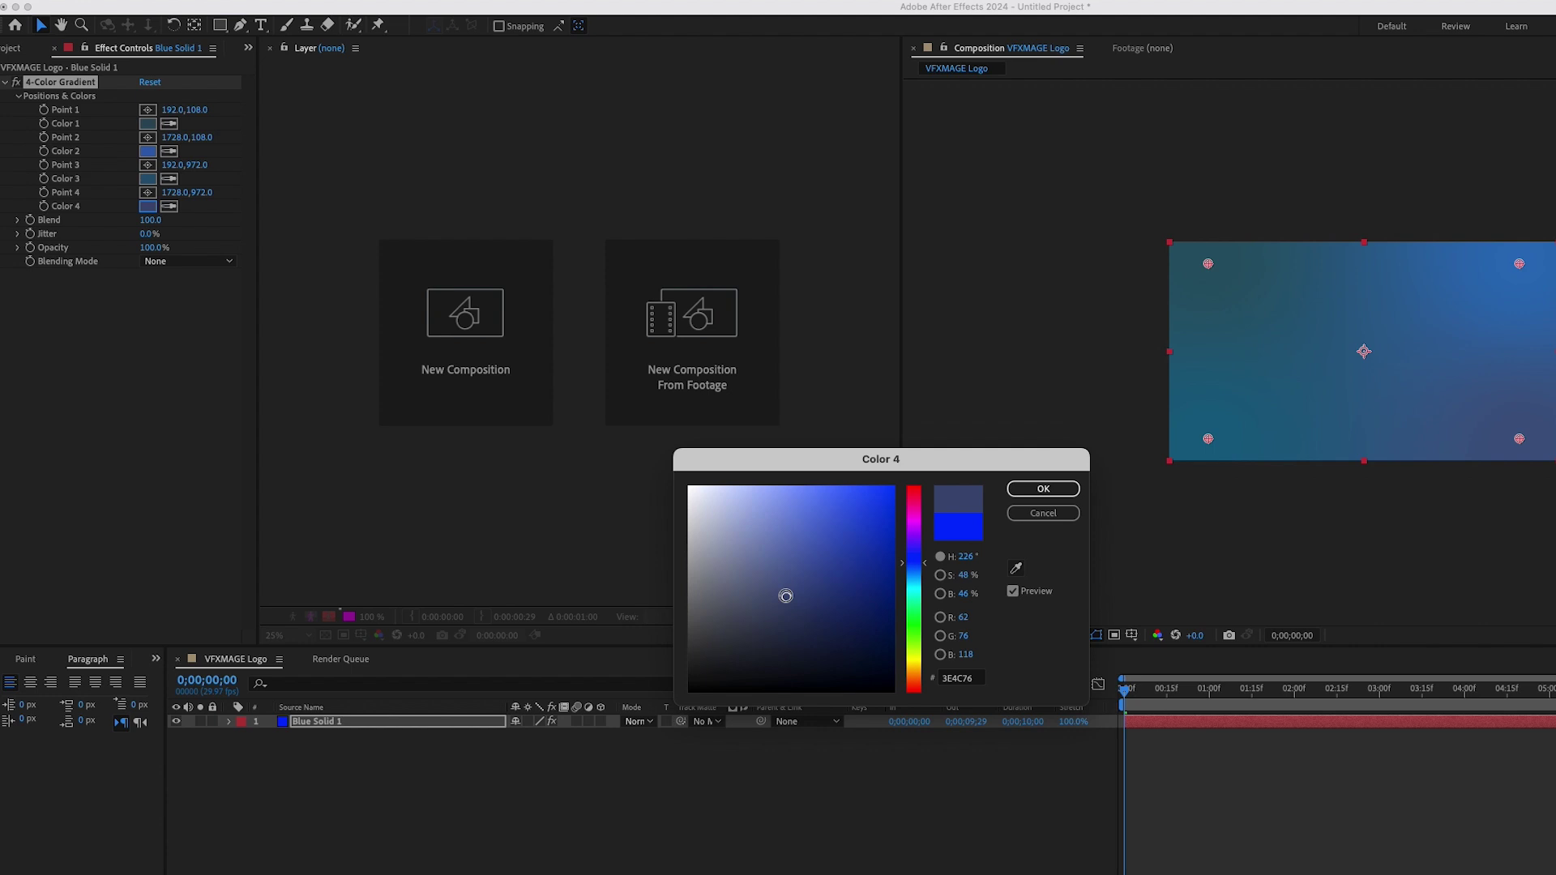
{"action": "left_click", "coordinate": [837, 603]}
{"action": "left_click", "coordinate": [823, 619]}
{"action": "key", "text": "Return"}
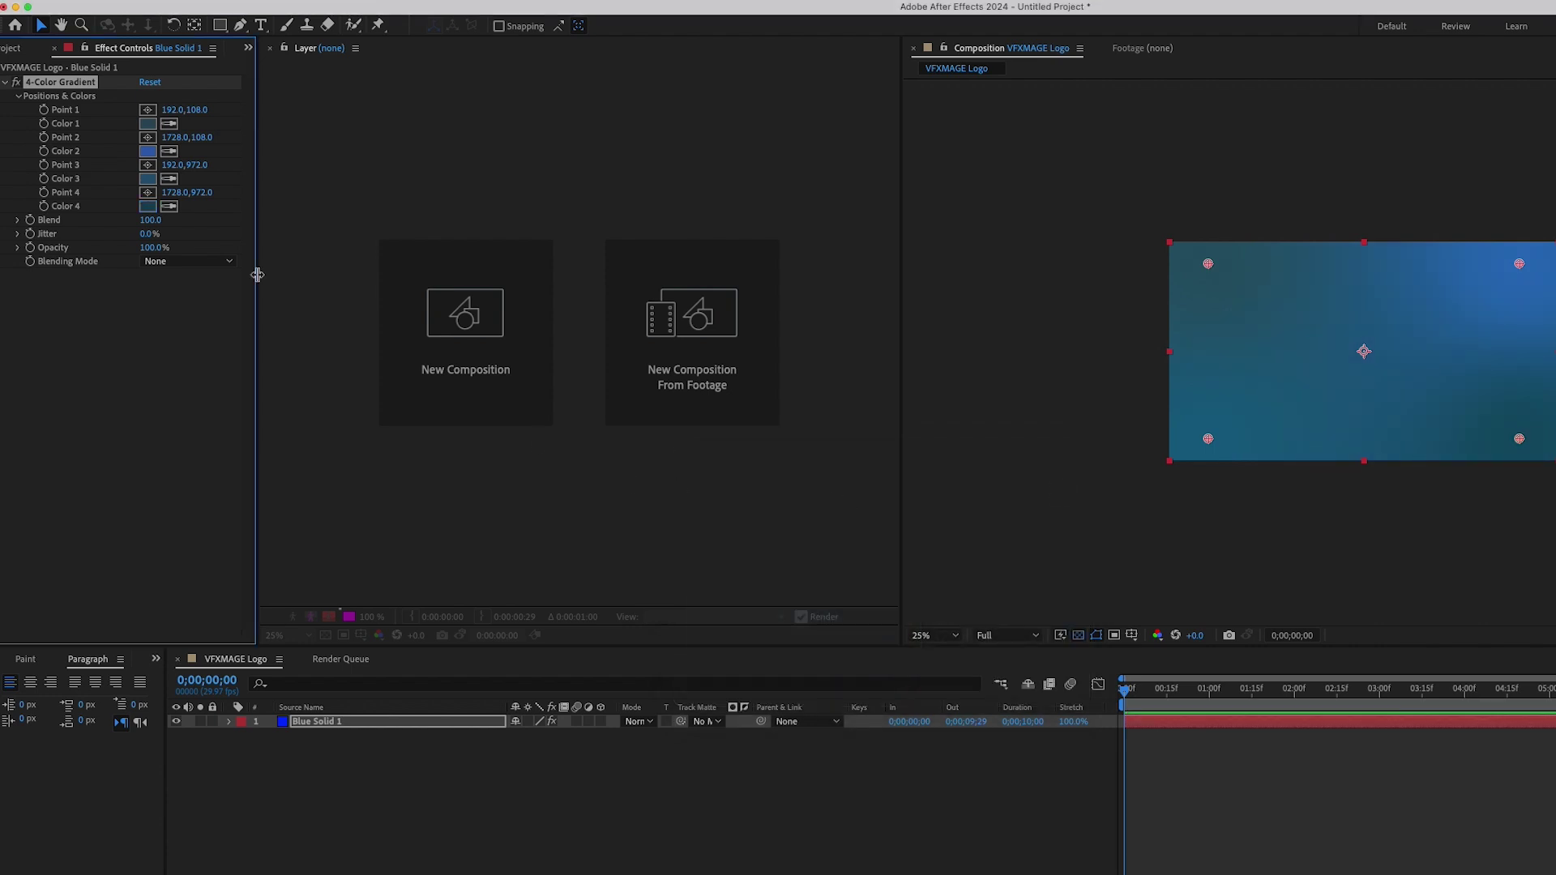
Change gradient Color 3 to a teal shade
{"action": "left_click", "coordinate": [147, 178]}
{"action": "left_click", "coordinate": [857, 621]}
{"action": "left_click", "coordinate": [885, 612]}
{"action": "left_click", "coordinate": [928, 594]}
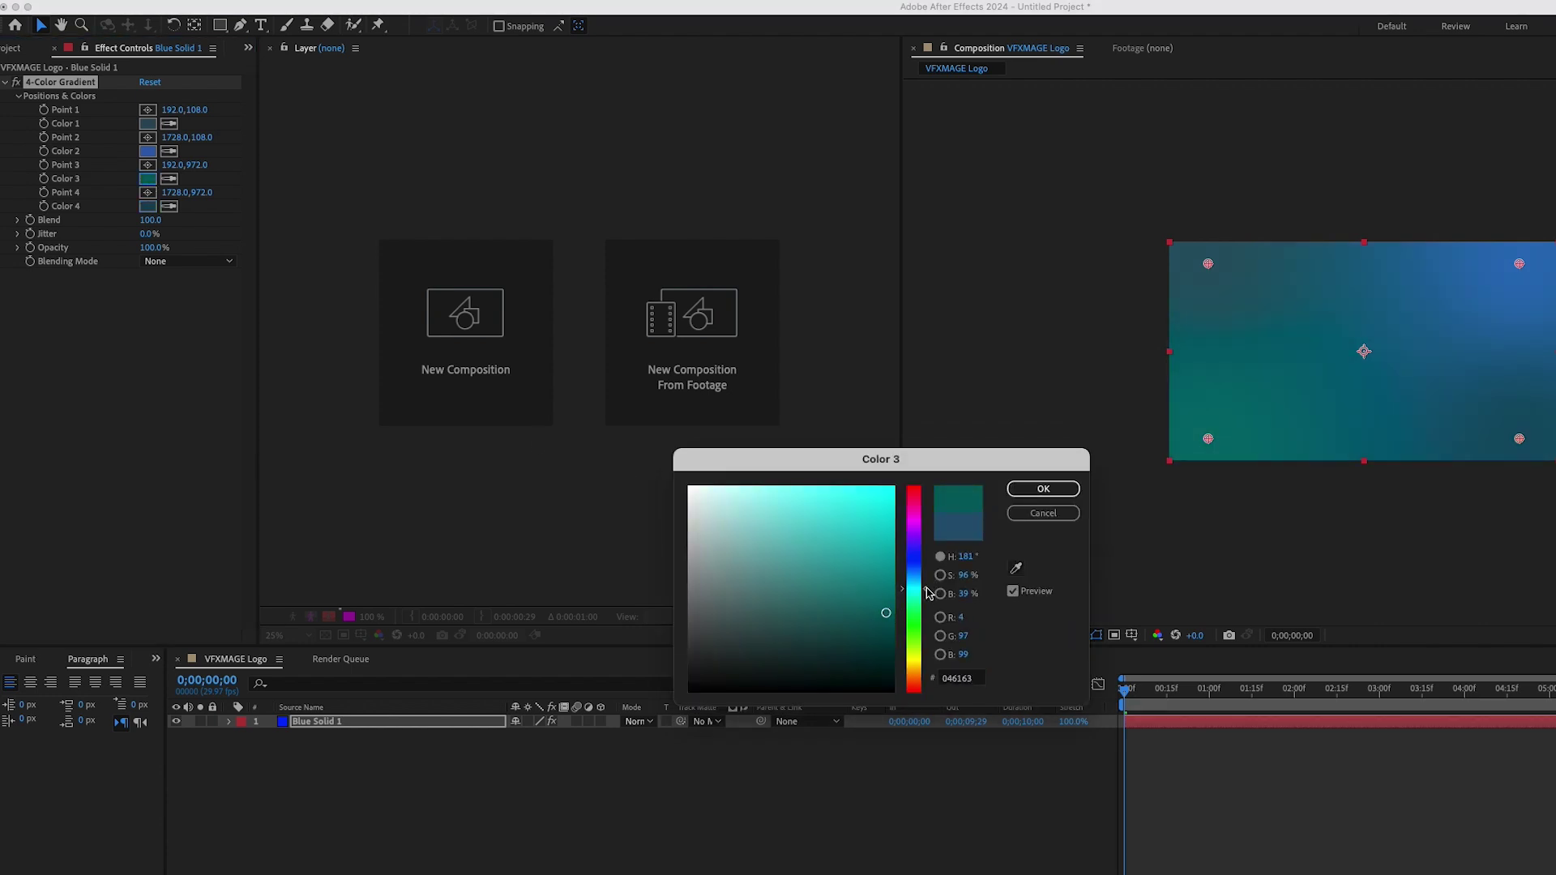
{"action": "key", "text": "Return"}
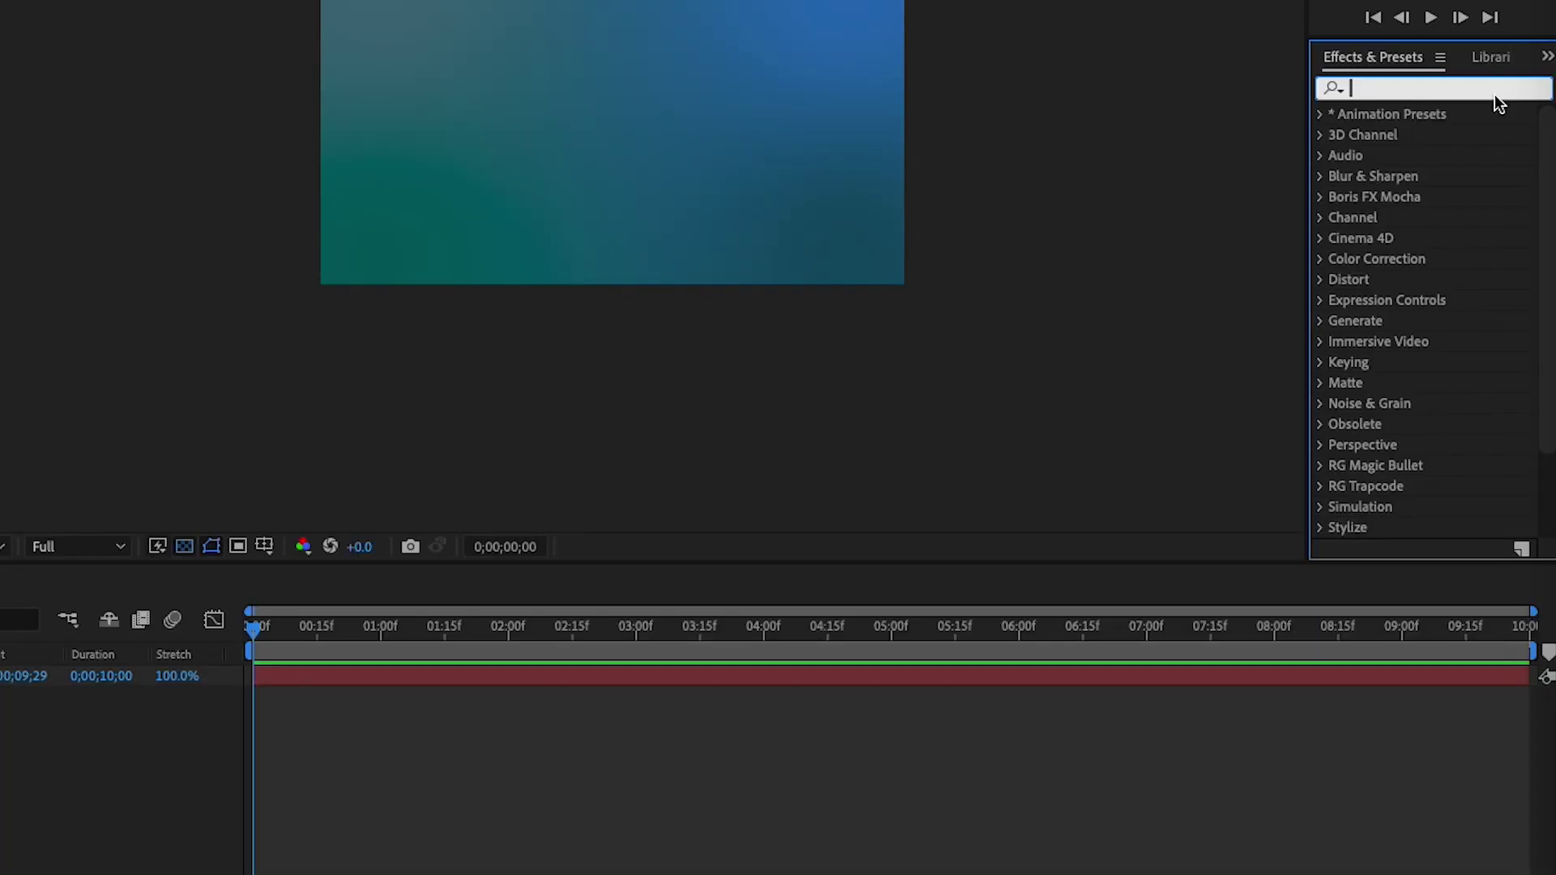
Search 'cc sn' and drag CC Snowfall onto the Blue Solid 1 layer
{"action": "type", "text": "cc"}
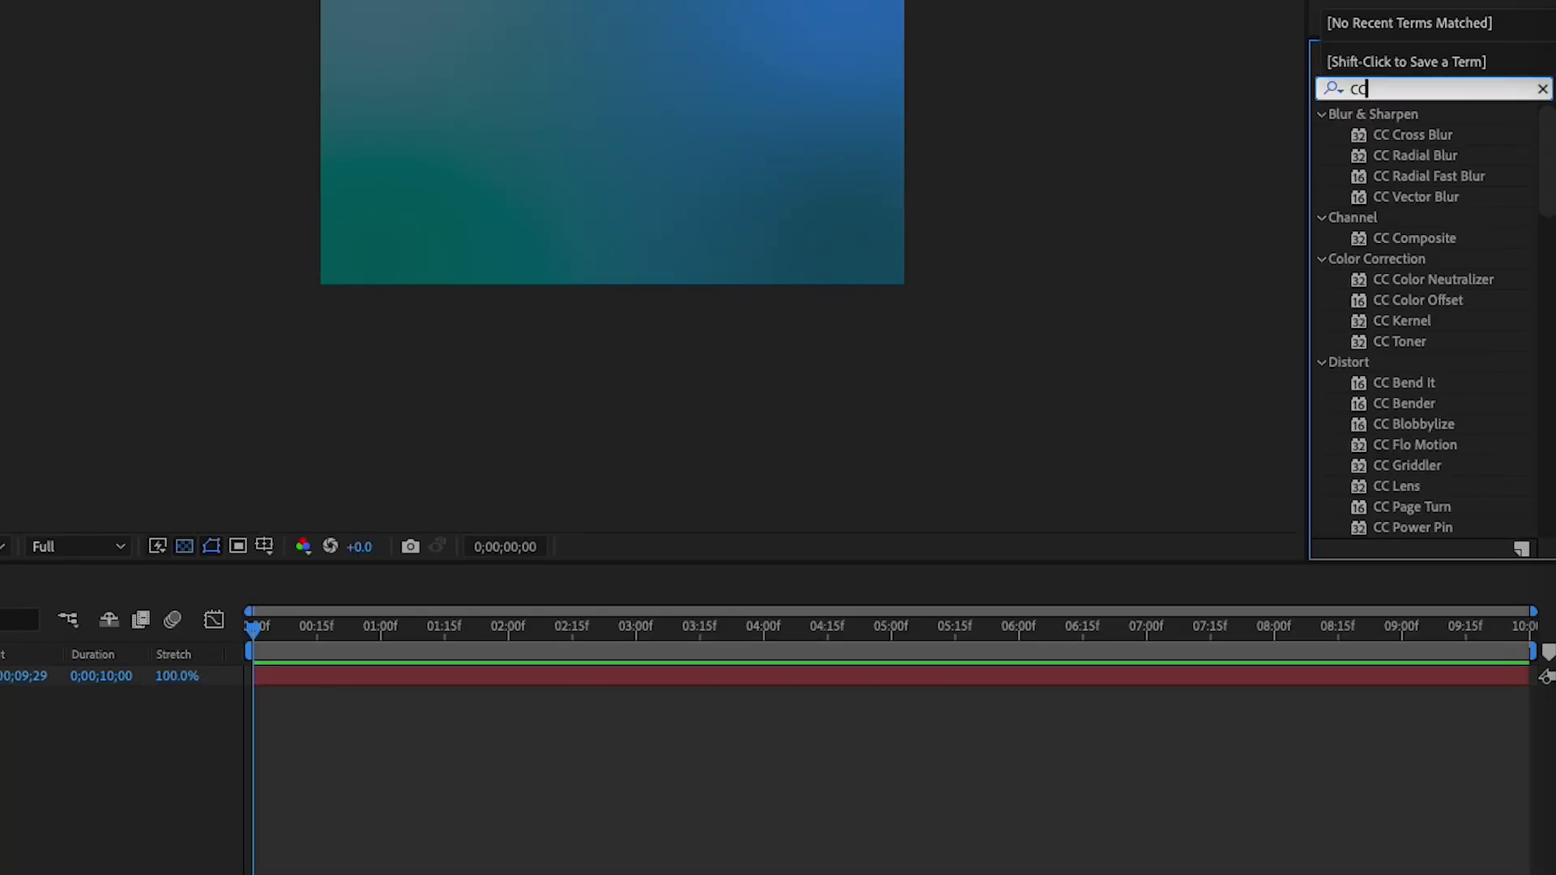
{"action": "type", "text": " B"}
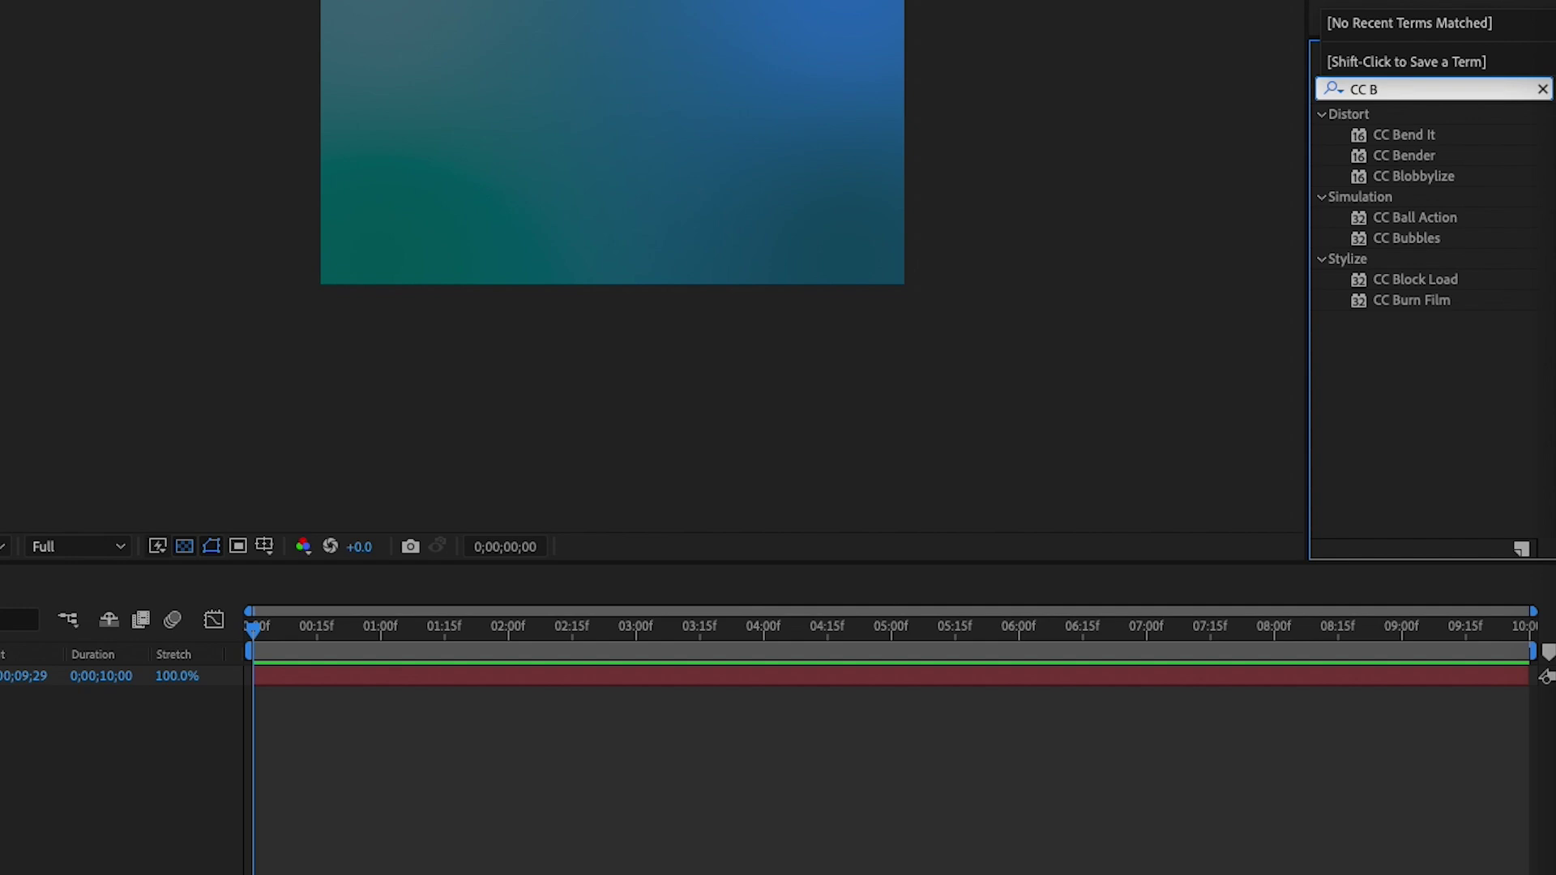
{"action": "left_click", "coordinate": [1468, 233]}
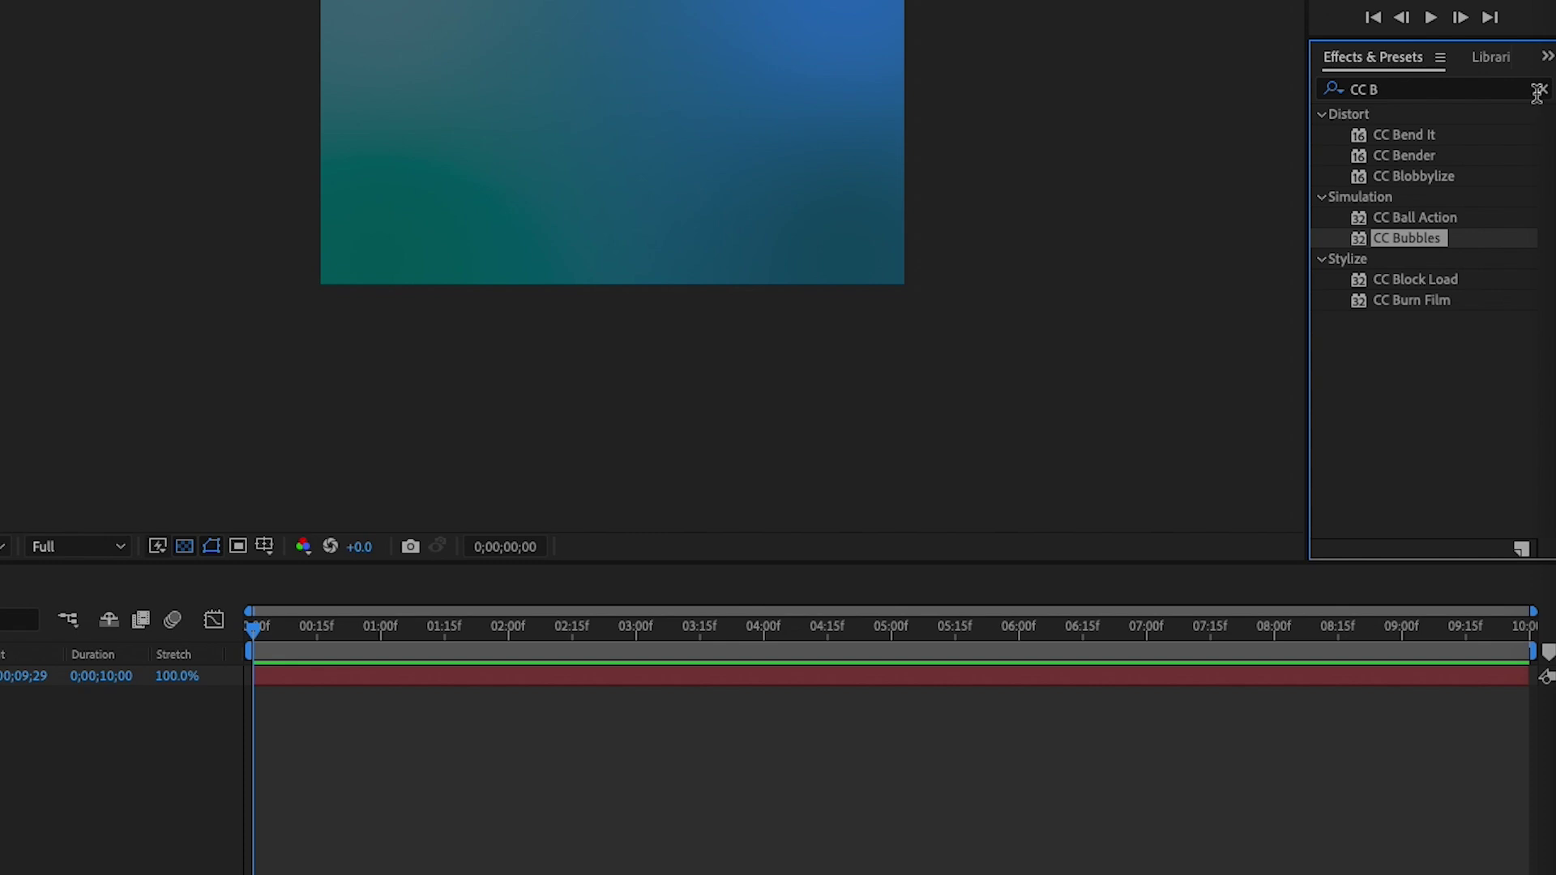
{"action": "left_click", "coordinate": [1509, 89]}
{"action": "key", "text": "BackSpace"}
{"action": "key", "text": "BackSpace"}
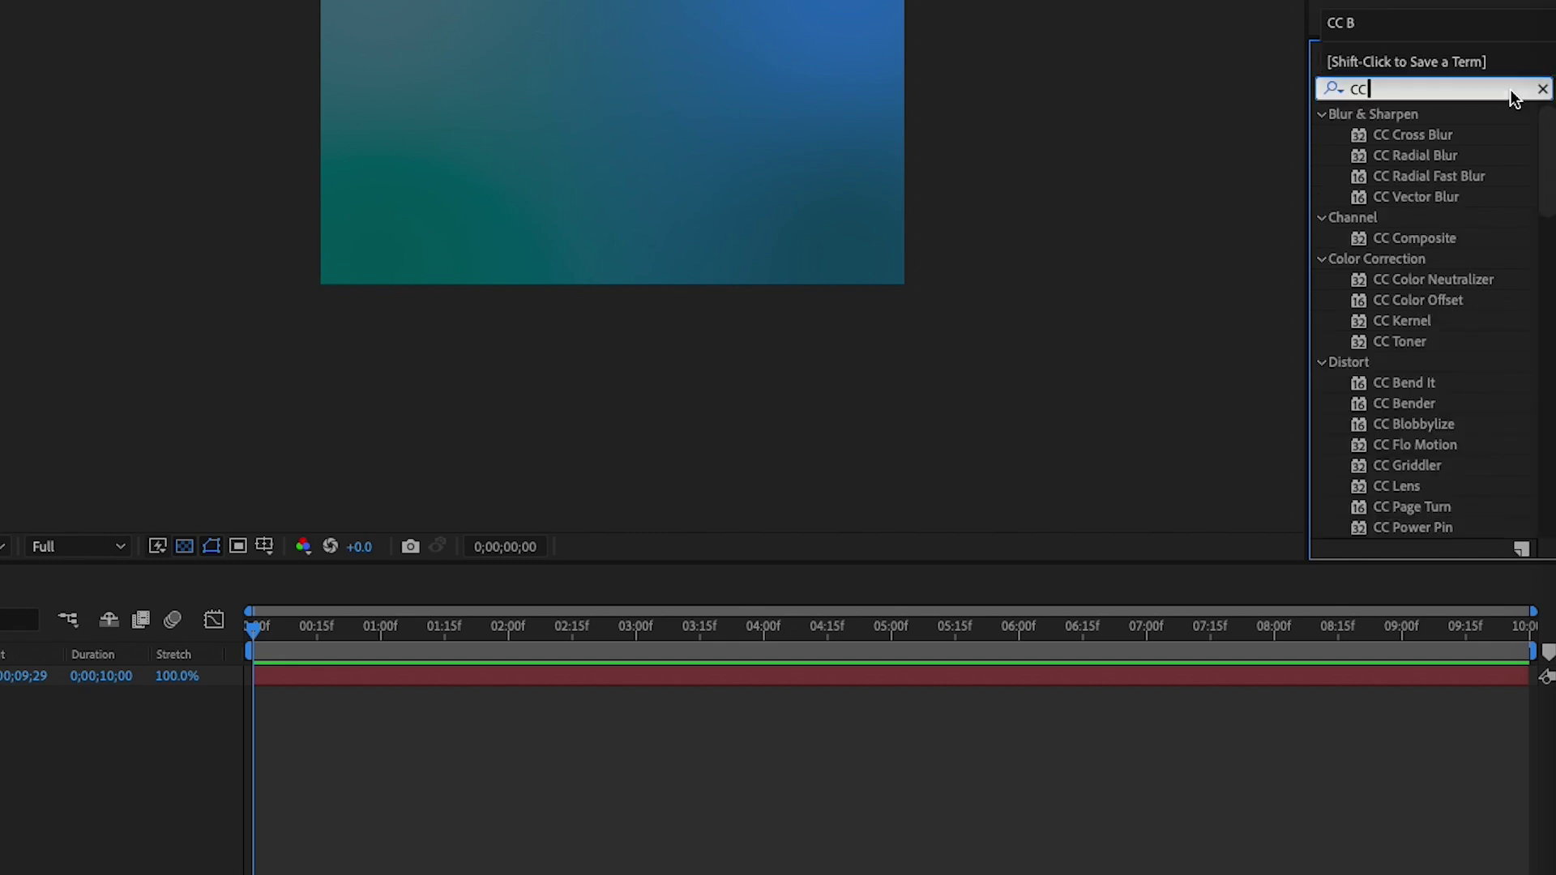
{"action": "type", "text": "sn"}
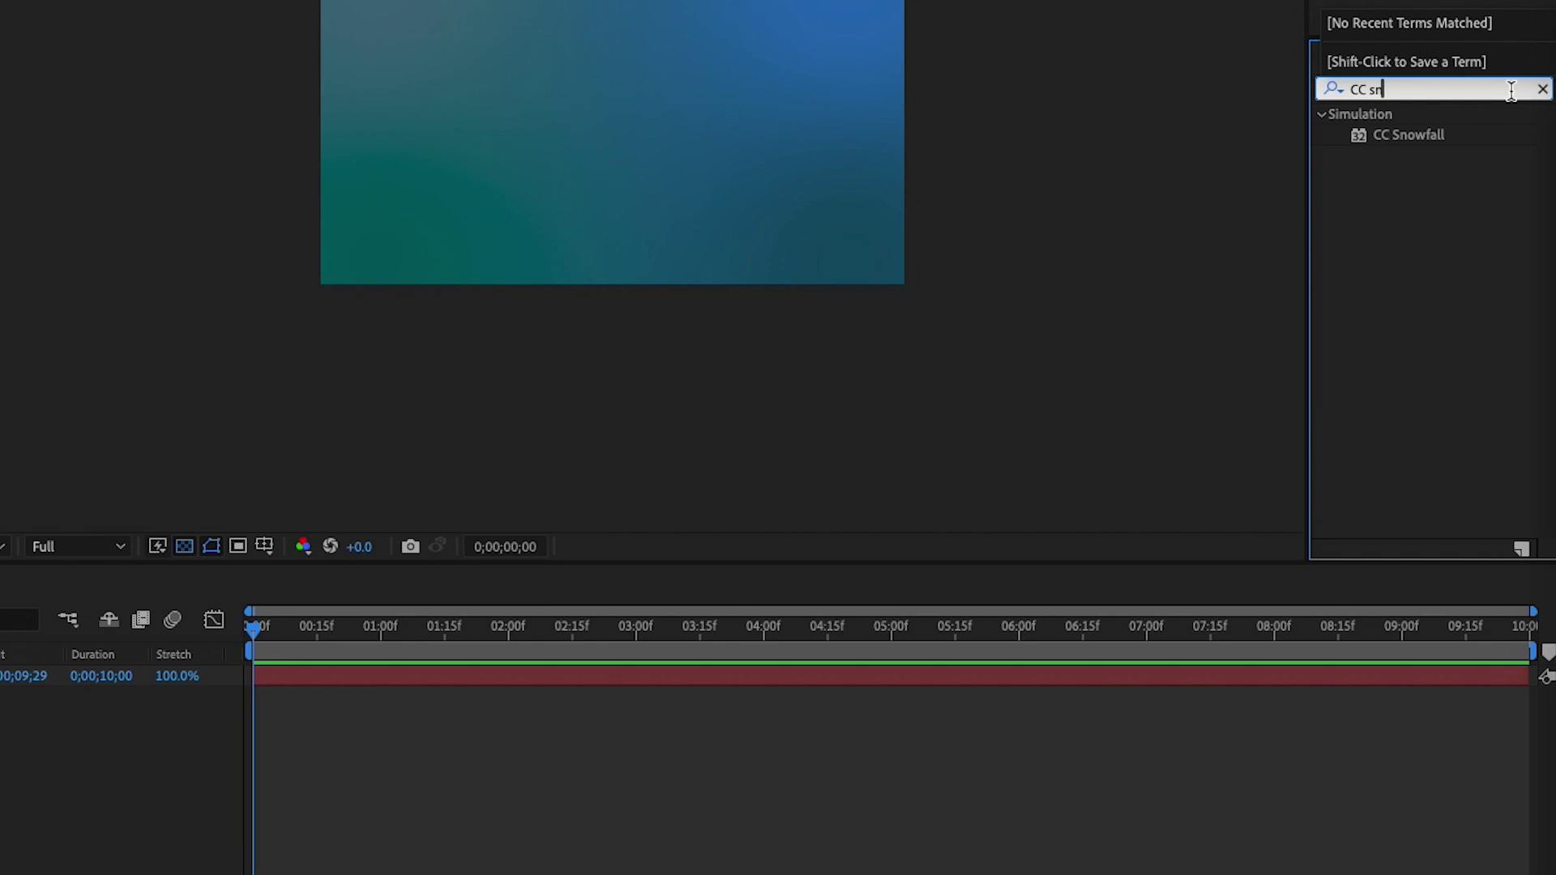
{"action": "left_click_drag", "start_coordinate": [1431, 128], "coordinate": [910, 694]}
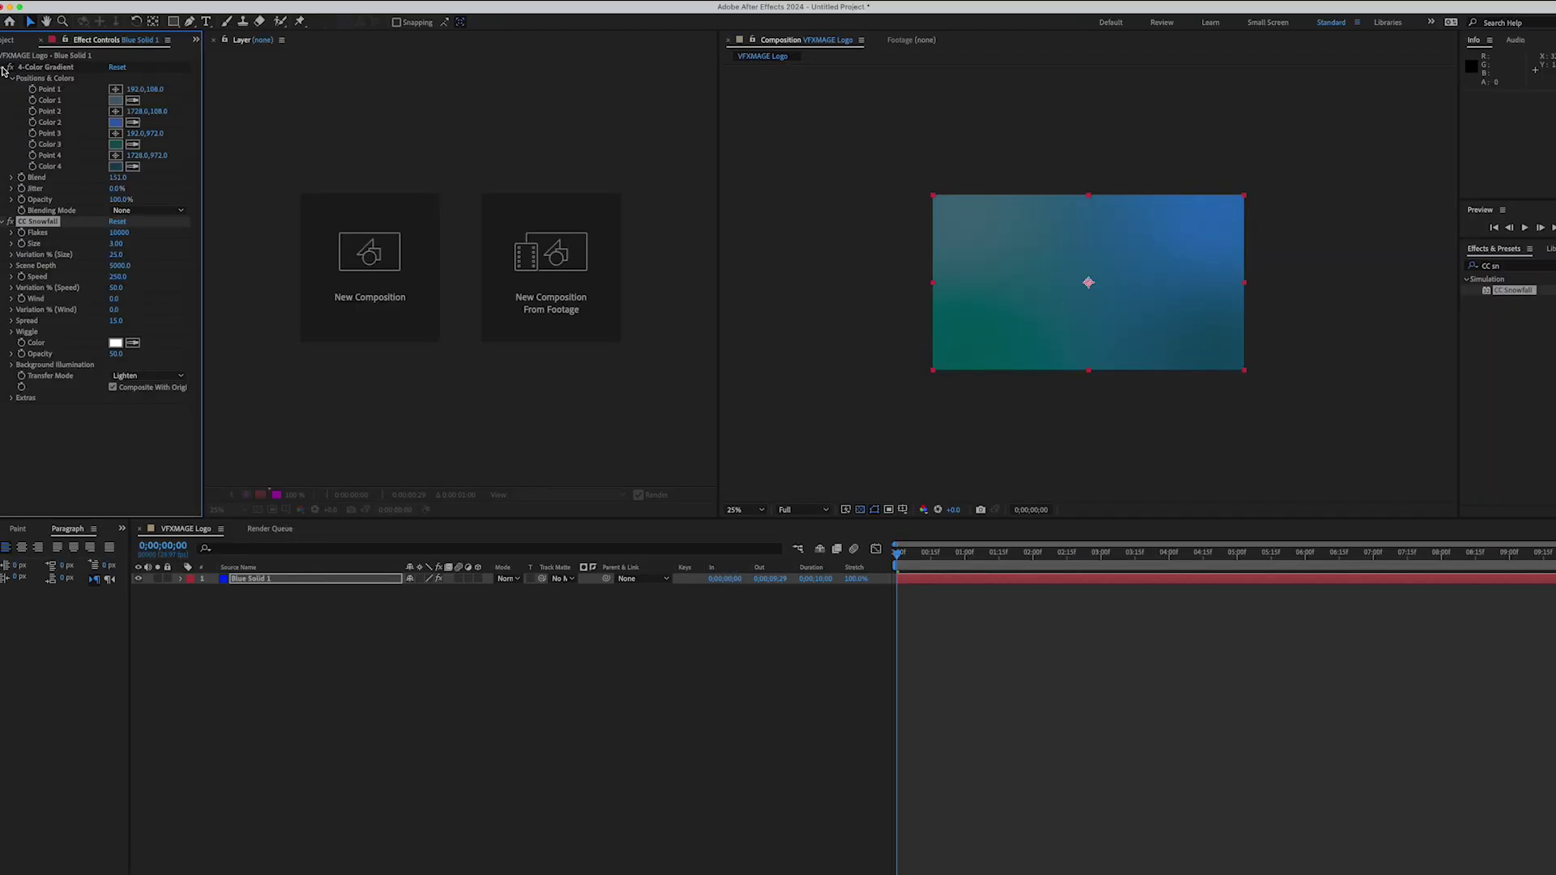
{"action": "left_click", "coordinate": [4, 69]}
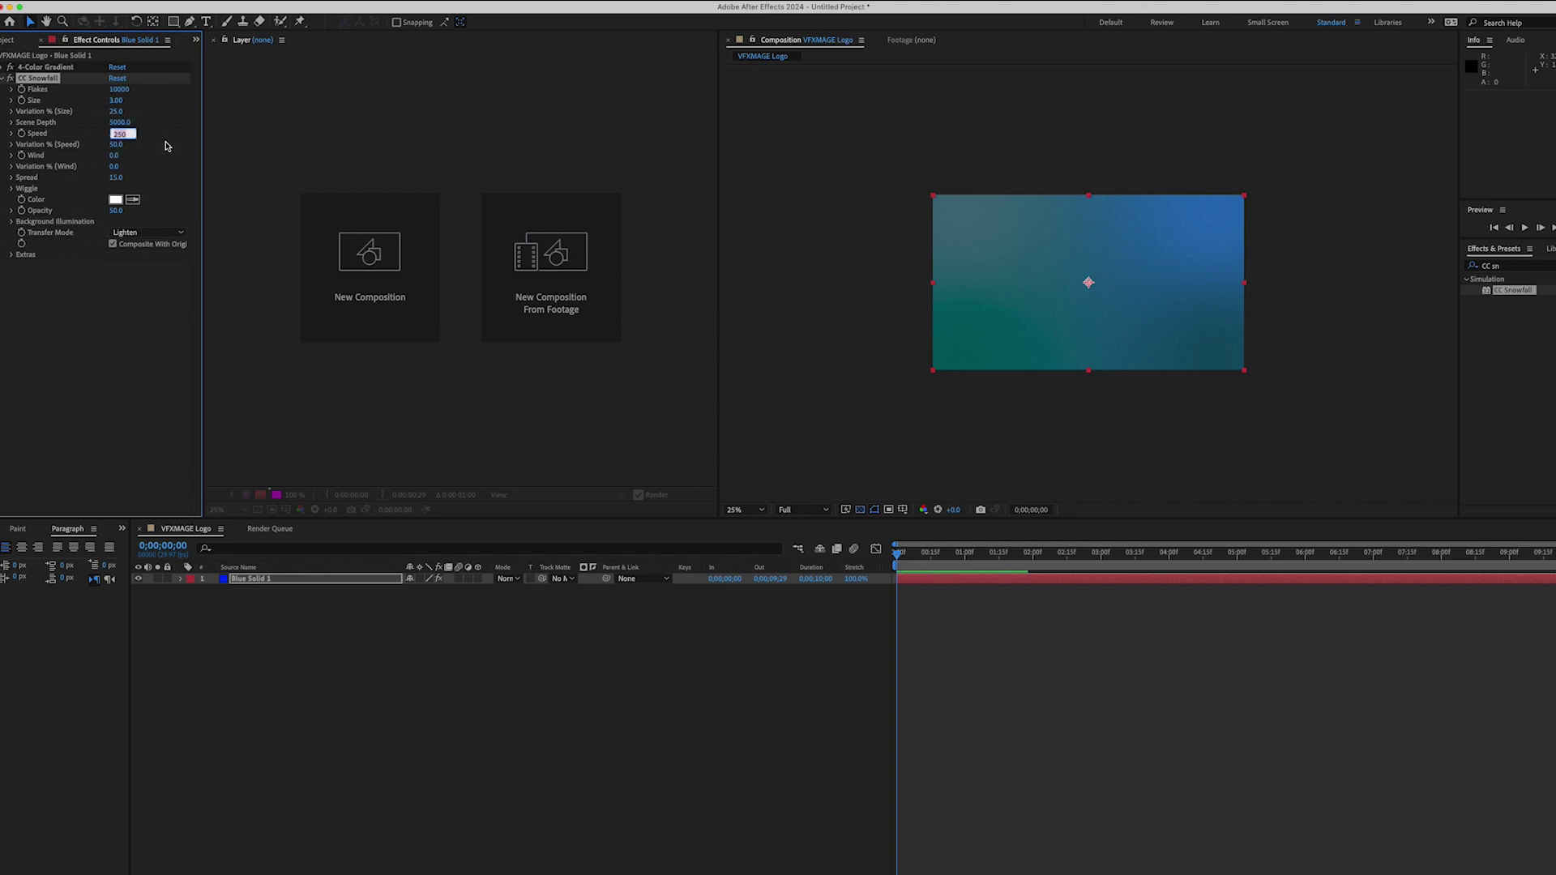
Experiment with Speed, Size and size variation, then reset CC Snowfall to its defaults
{"action": "key", "text": "Return"}
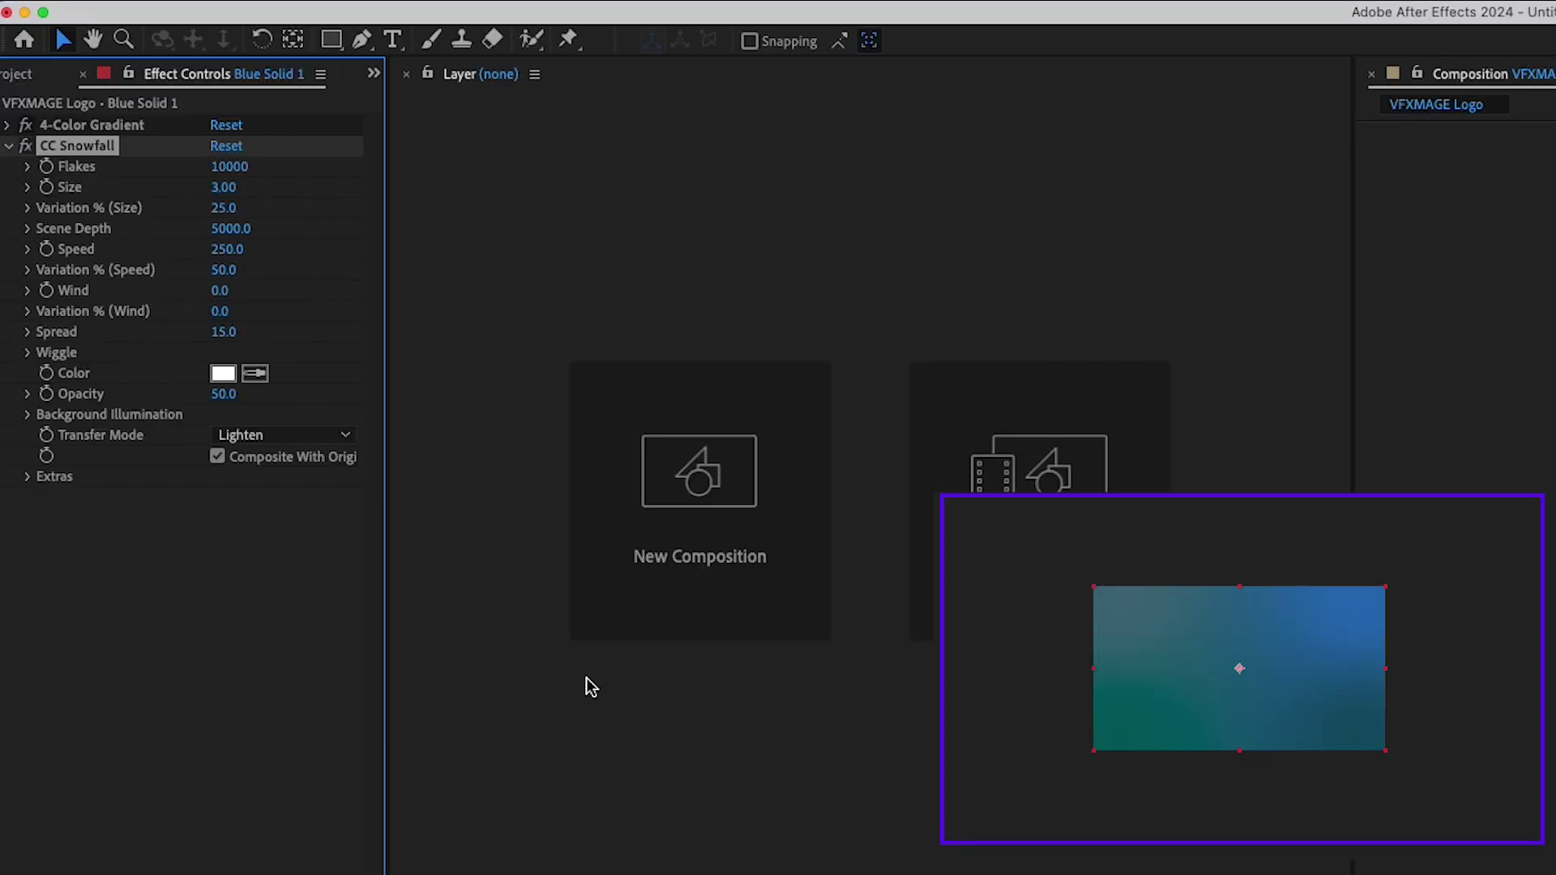
{"action": "left_click_drag", "start_coordinate": [203, 380], "coordinate": [607, 379]}
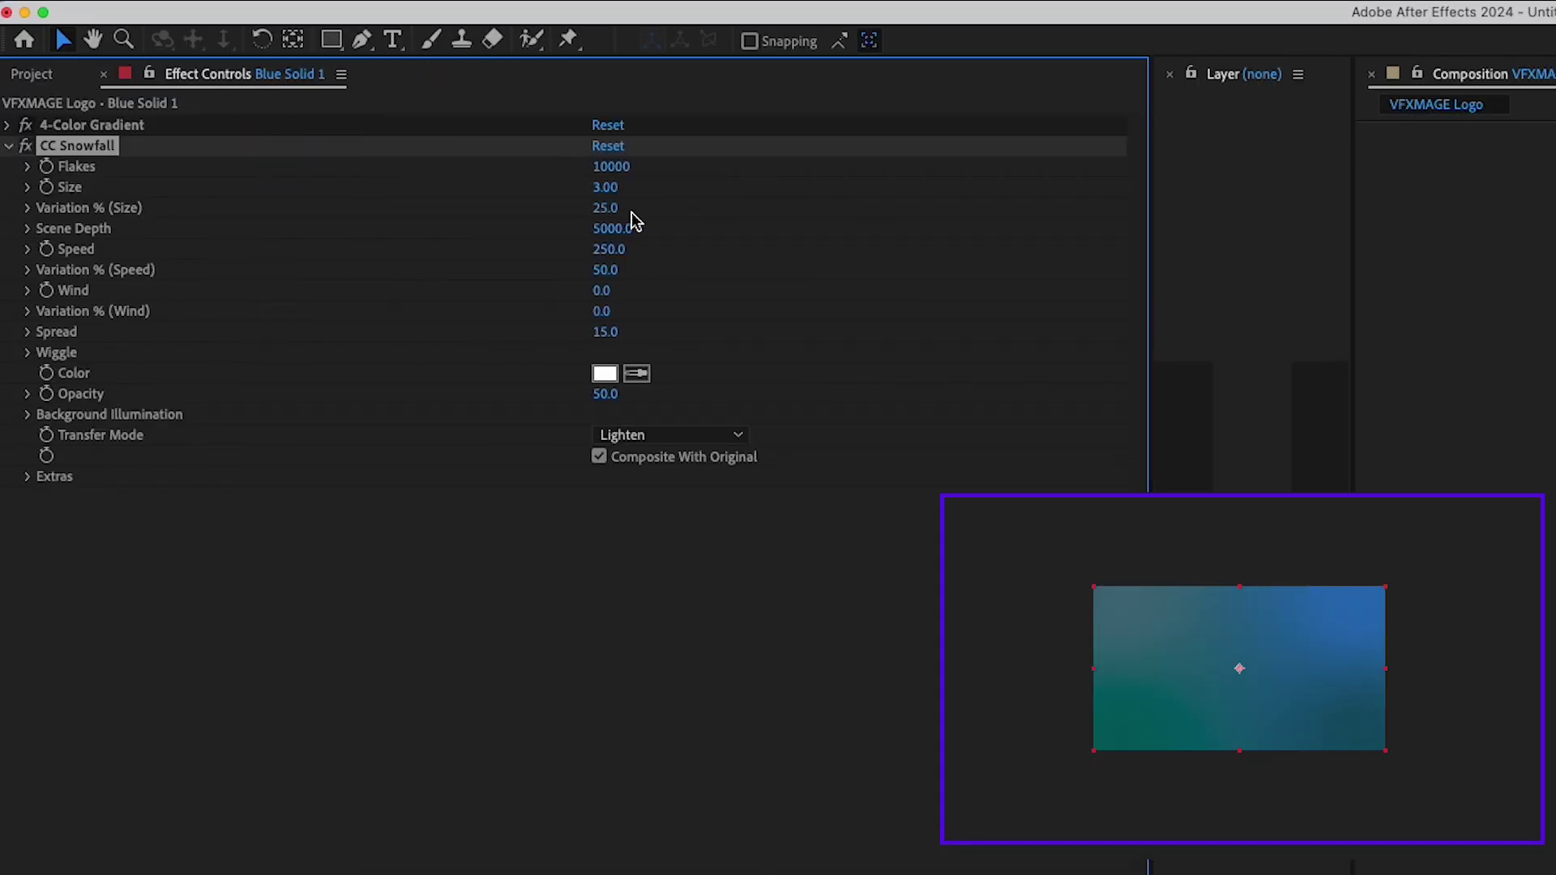
{"action": "left_click_drag", "start_coordinate": [603, 207], "coordinate": [848, 248]}
{"action": "left_click_drag", "start_coordinate": [620, 186], "coordinate": [606, 195]}
{"action": "left_click", "coordinate": [608, 191]}
{"action": "left_click", "coordinate": [608, 146]}
Try Flakes at 30 and snowflake Size values of 10 and 15
{"action": "left_click", "coordinate": [619, 167]}
{"action": "type", "text": "30"}
{"action": "key", "text": "Return"}
{"action": "left_click", "coordinate": [605, 187]}
{"action": "type", "text": "10"}
{"action": "key", "text": "Return"}
{"action": "left_click", "coordinate": [607, 187]}
{"action": "type", "text": "15"}
{"action": "key", "text": "Return"}
Reselect CC Snowfall and set the Flakes count to 100
{"action": "left_click", "coordinate": [823, 716]}
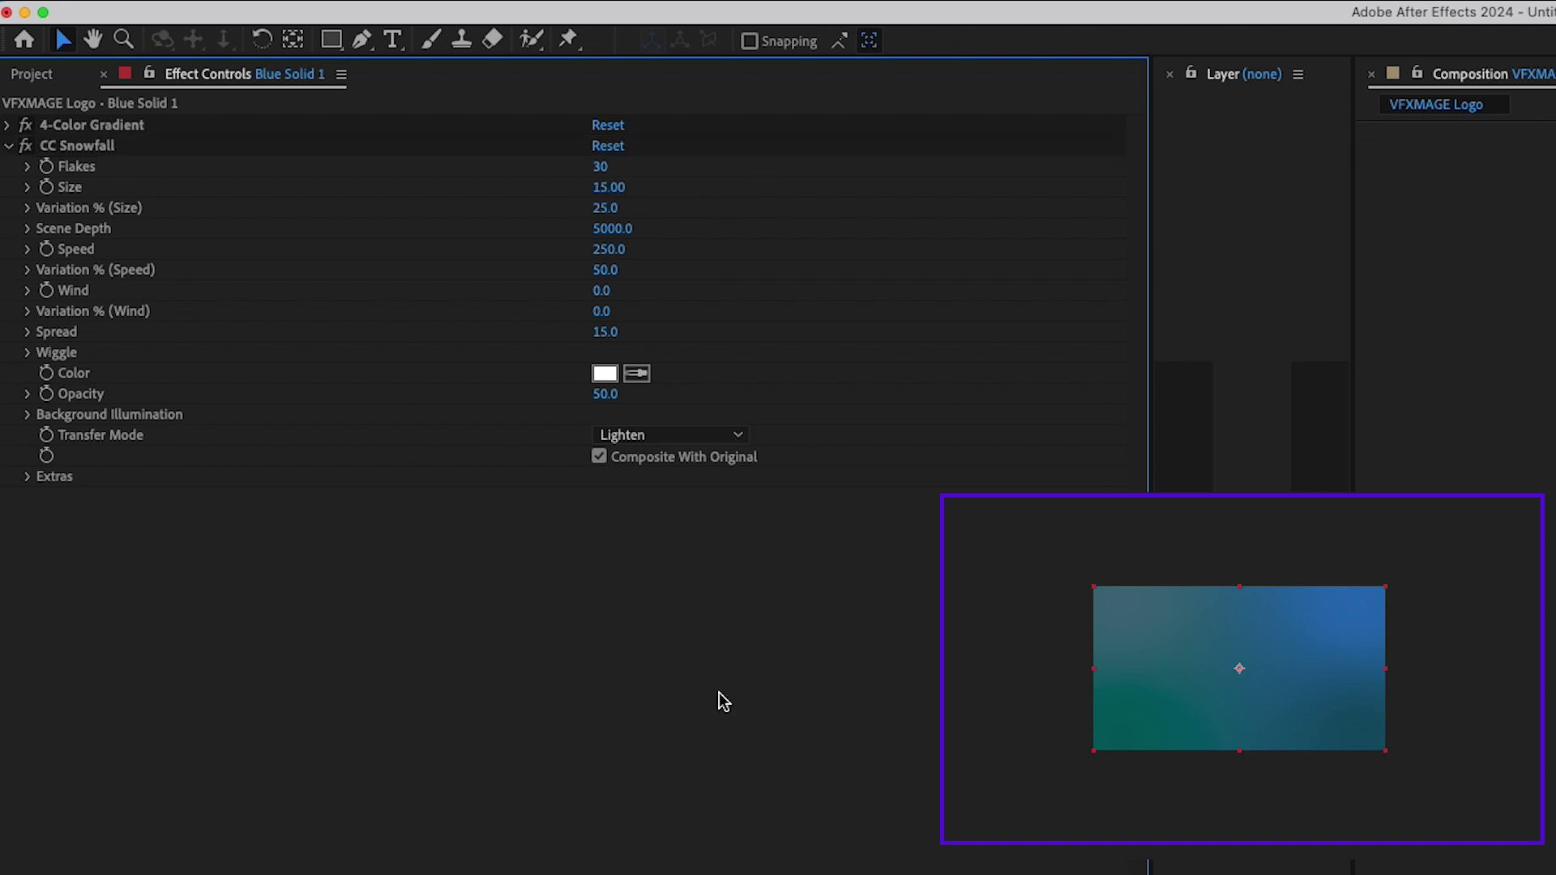
{"action": "left_click", "coordinate": [588, 213]}
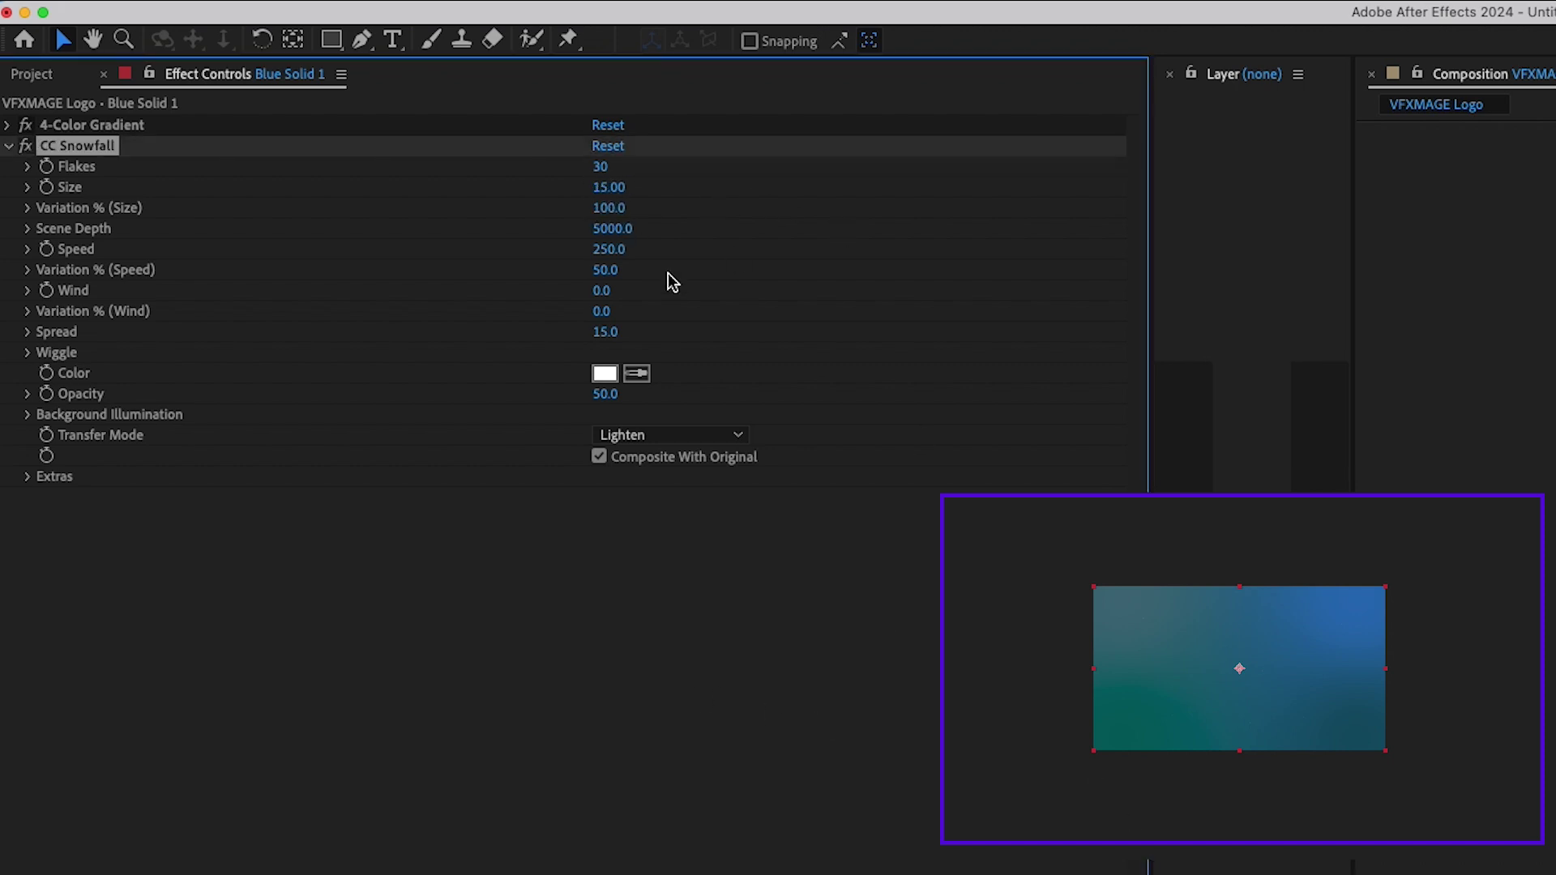
{"action": "left_click", "coordinate": [677, 615]}
{"action": "left_click", "coordinate": [595, 457]}
{"action": "left_click", "coordinate": [28, 331]}
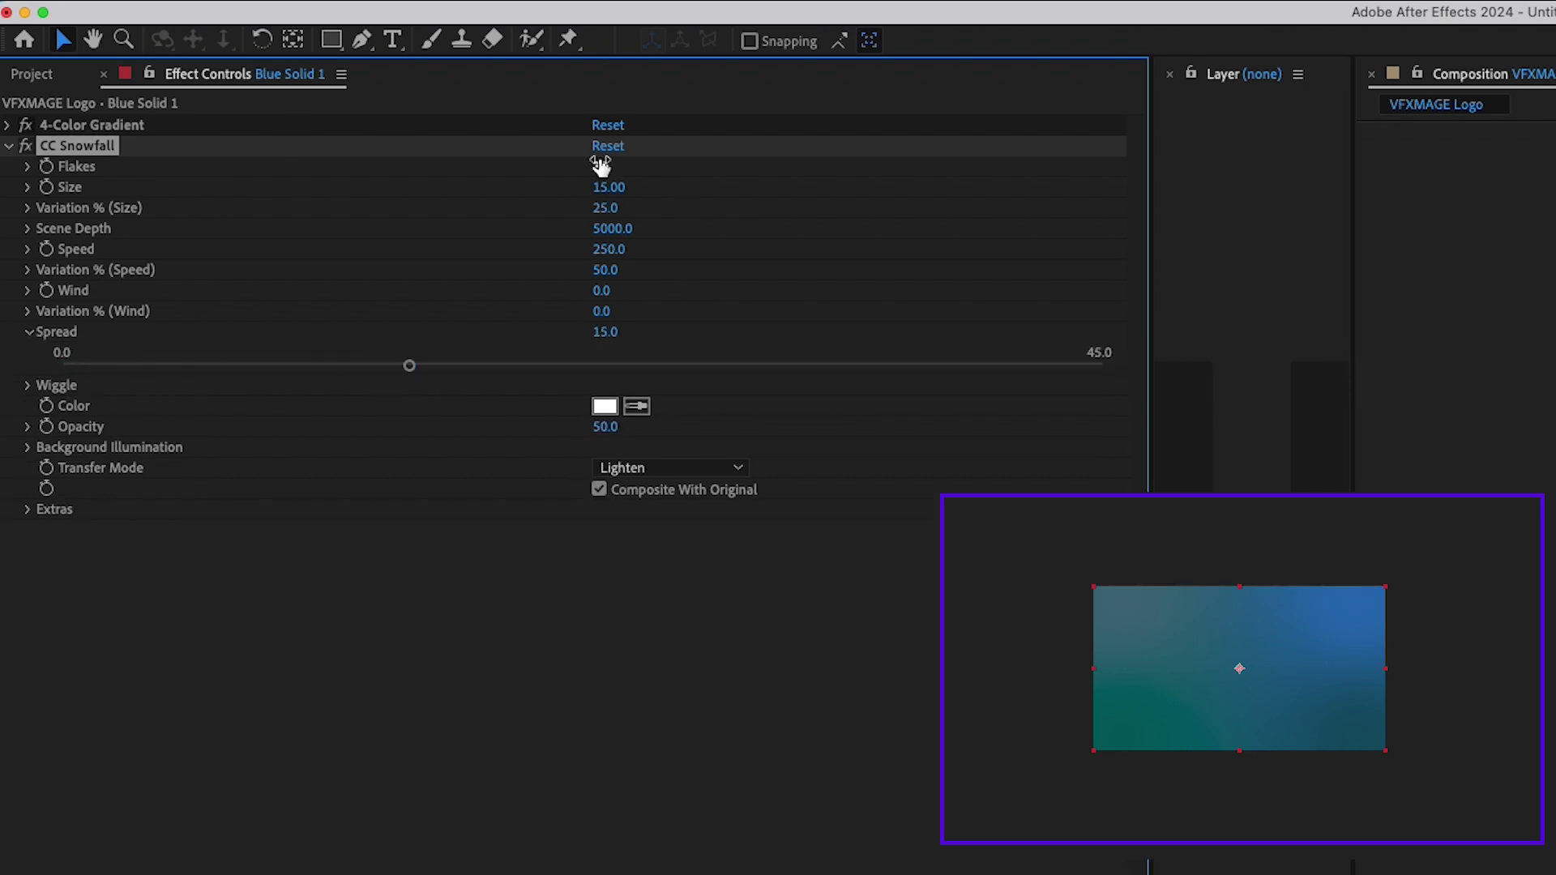
{"action": "left_click", "coordinate": [600, 166]}
{"action": "type", "text": "100"}
{"action": "key", "text": "Return"}
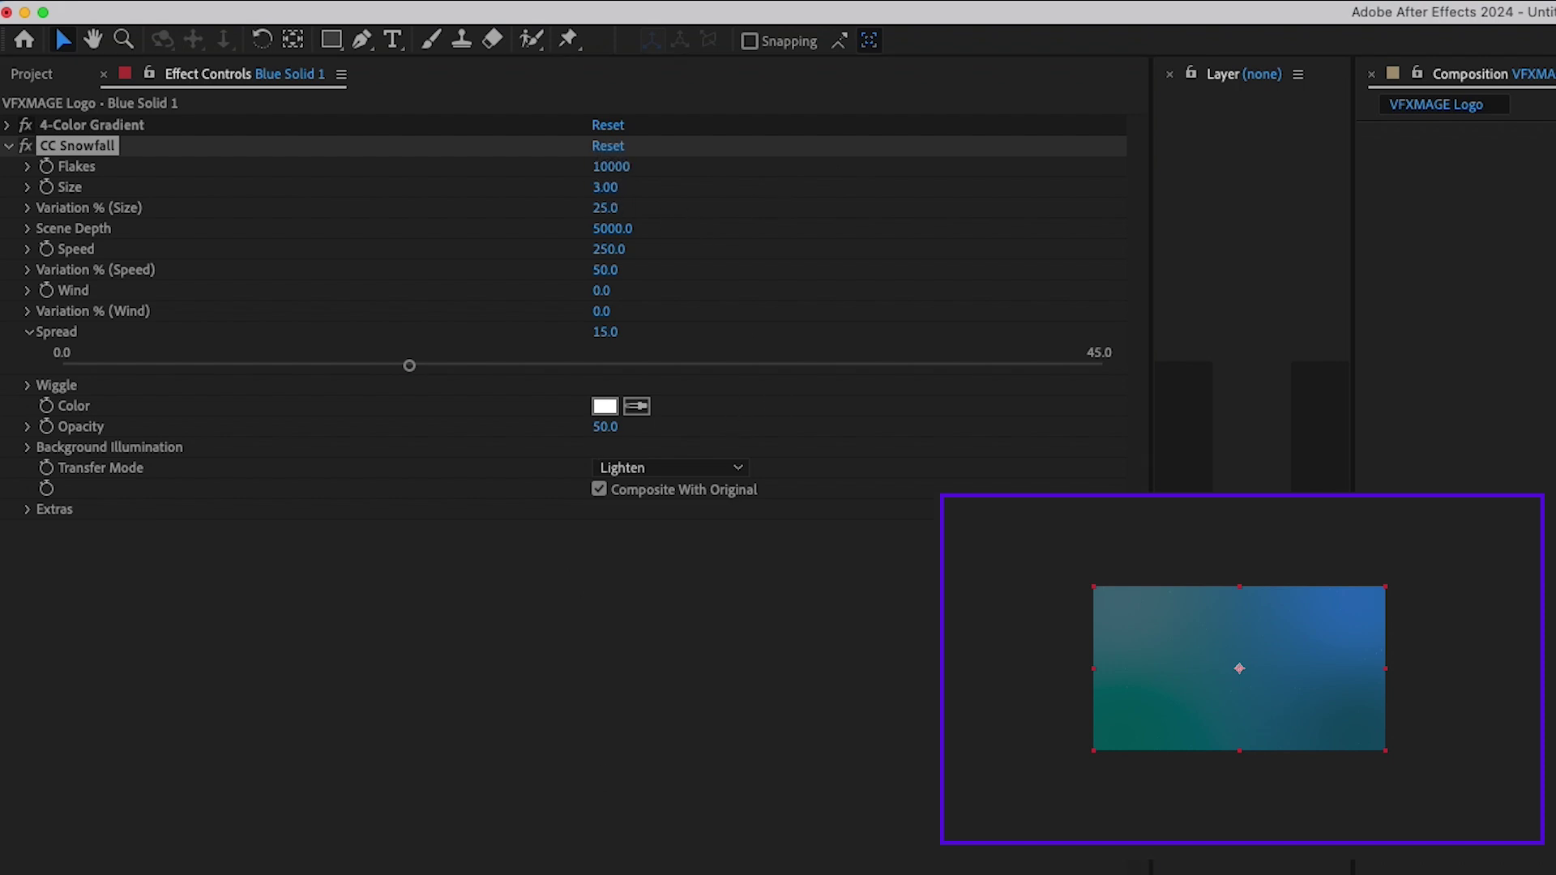
Set snowfall Wind to -0.2 and falling Speed to 0
{"action": "left_click", "coordinate": [604, 291]}
{"action": "type", "text": "-0.2"}
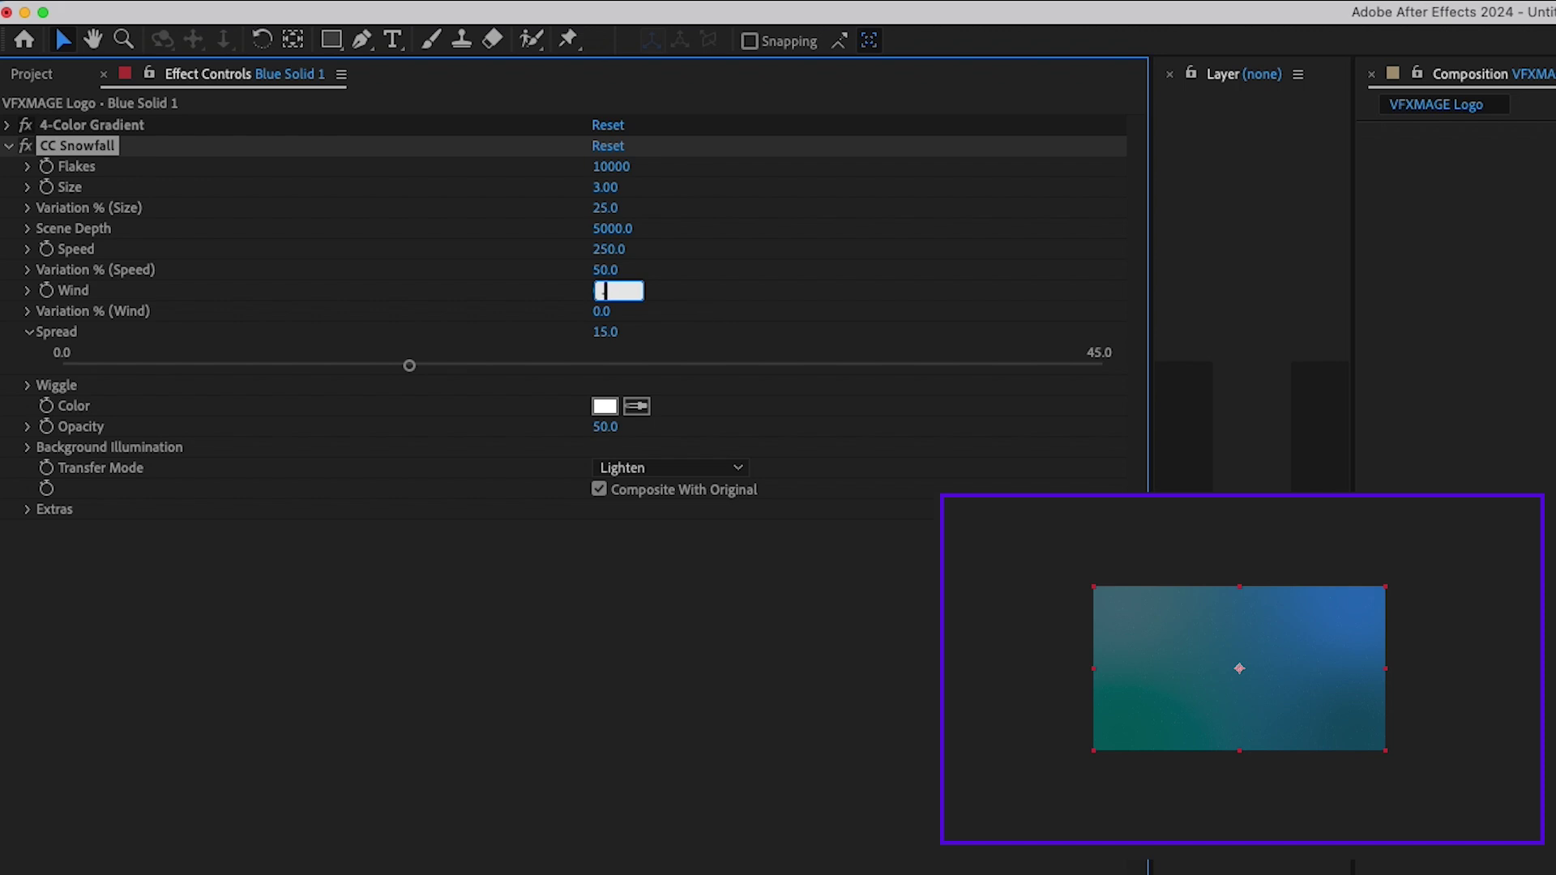
{"action": "key", "text": "Return"}
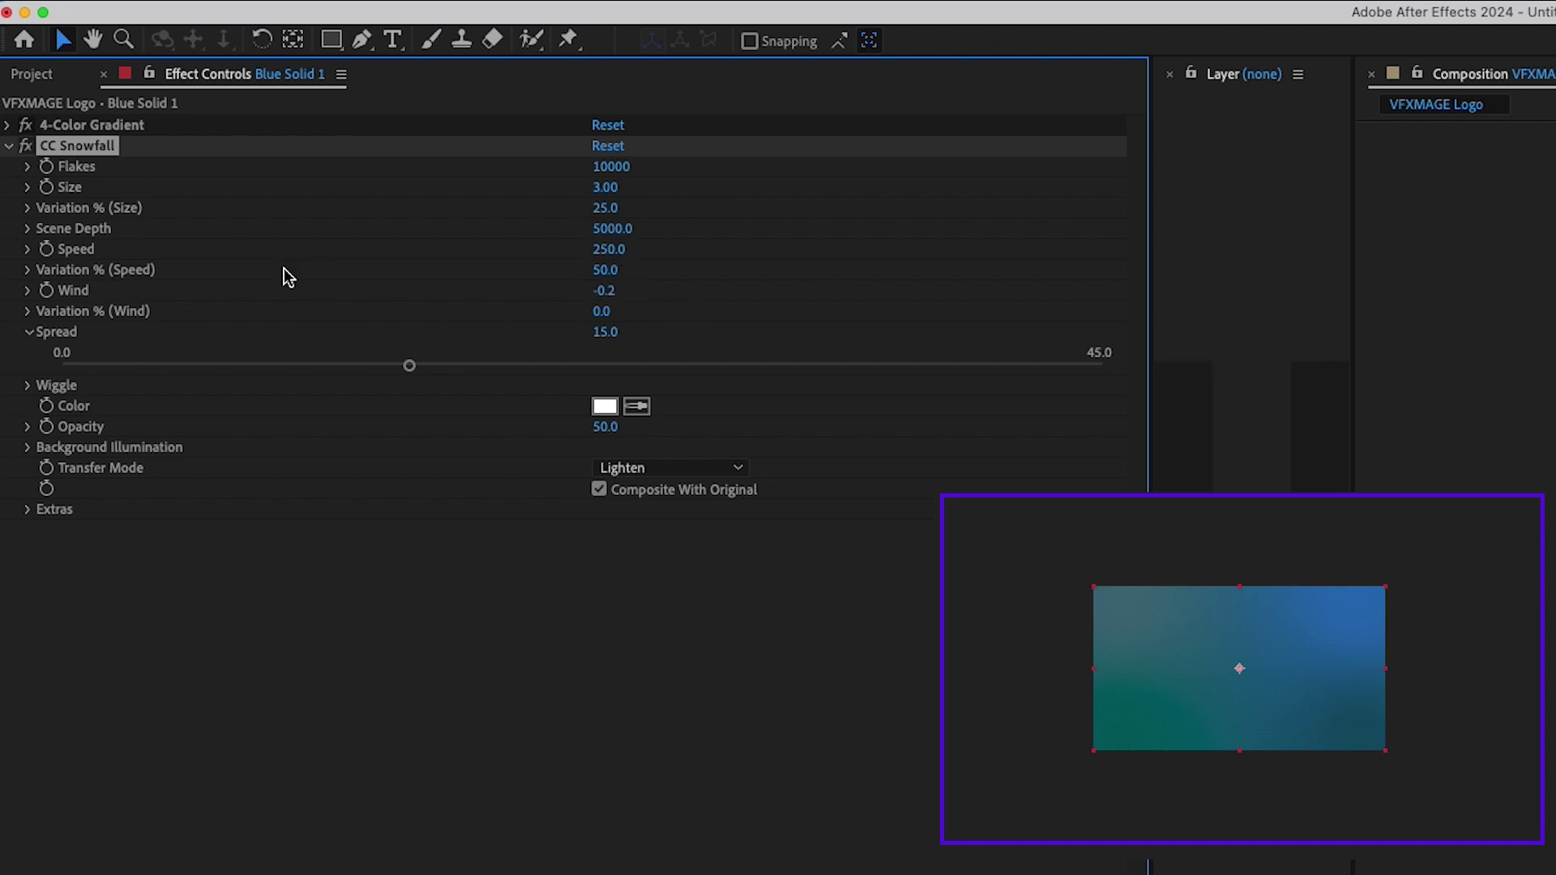
{"action": "left_click", "coordinate": [28, 249]}
{"action": "left_click", "coordinate": [613, 249]}
{"action": "type", "text": "0"}
{"action": "key", "text": "Return"}
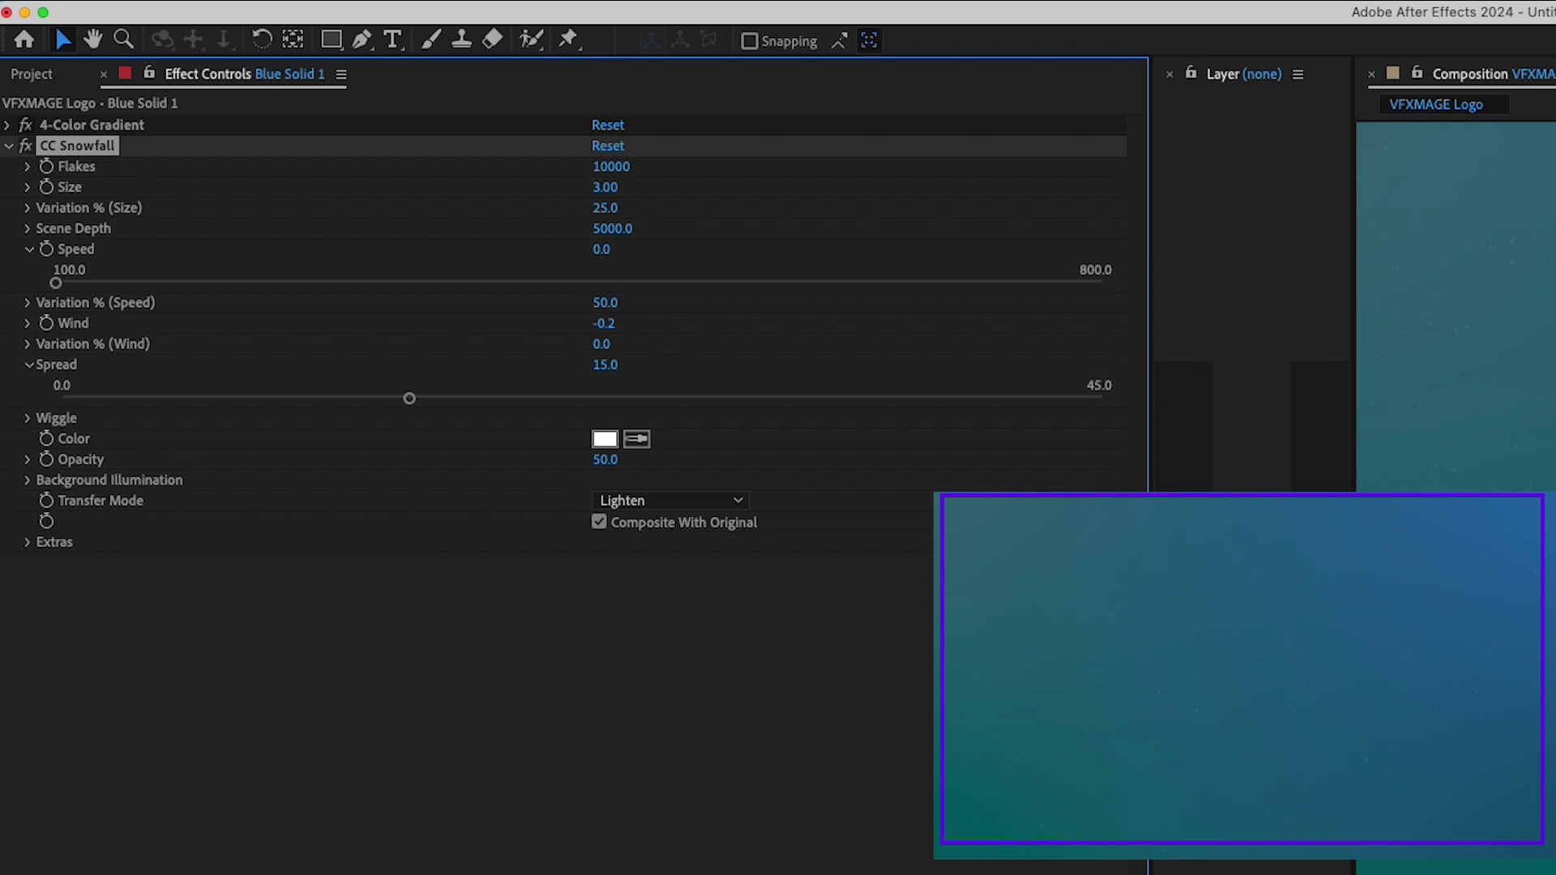
{"action": "left_click", "coordinate": [29, 208]}
Set flake Size to 6 and push size variation to 100%
{"action": "left_click_drag", "start_coordinate": [318, 242], "coordinate": [932, 268]}
{"action": "key", "text": "super+shift+a"}
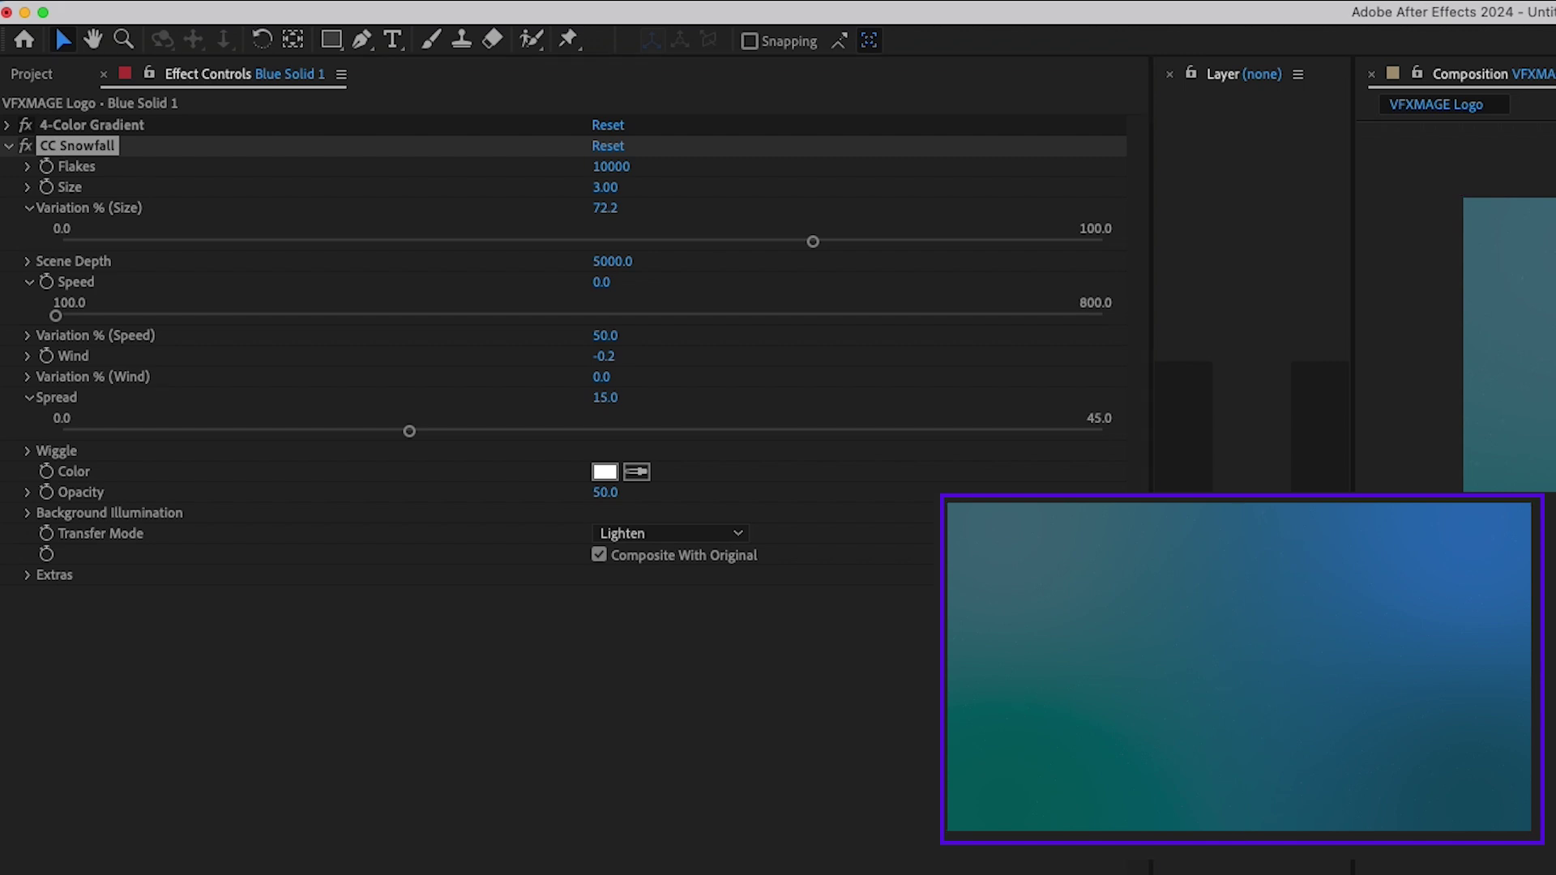
{"action": "left_click_drag", "start_coordinate": [603, 187], "coordinate": [1257, 290]}
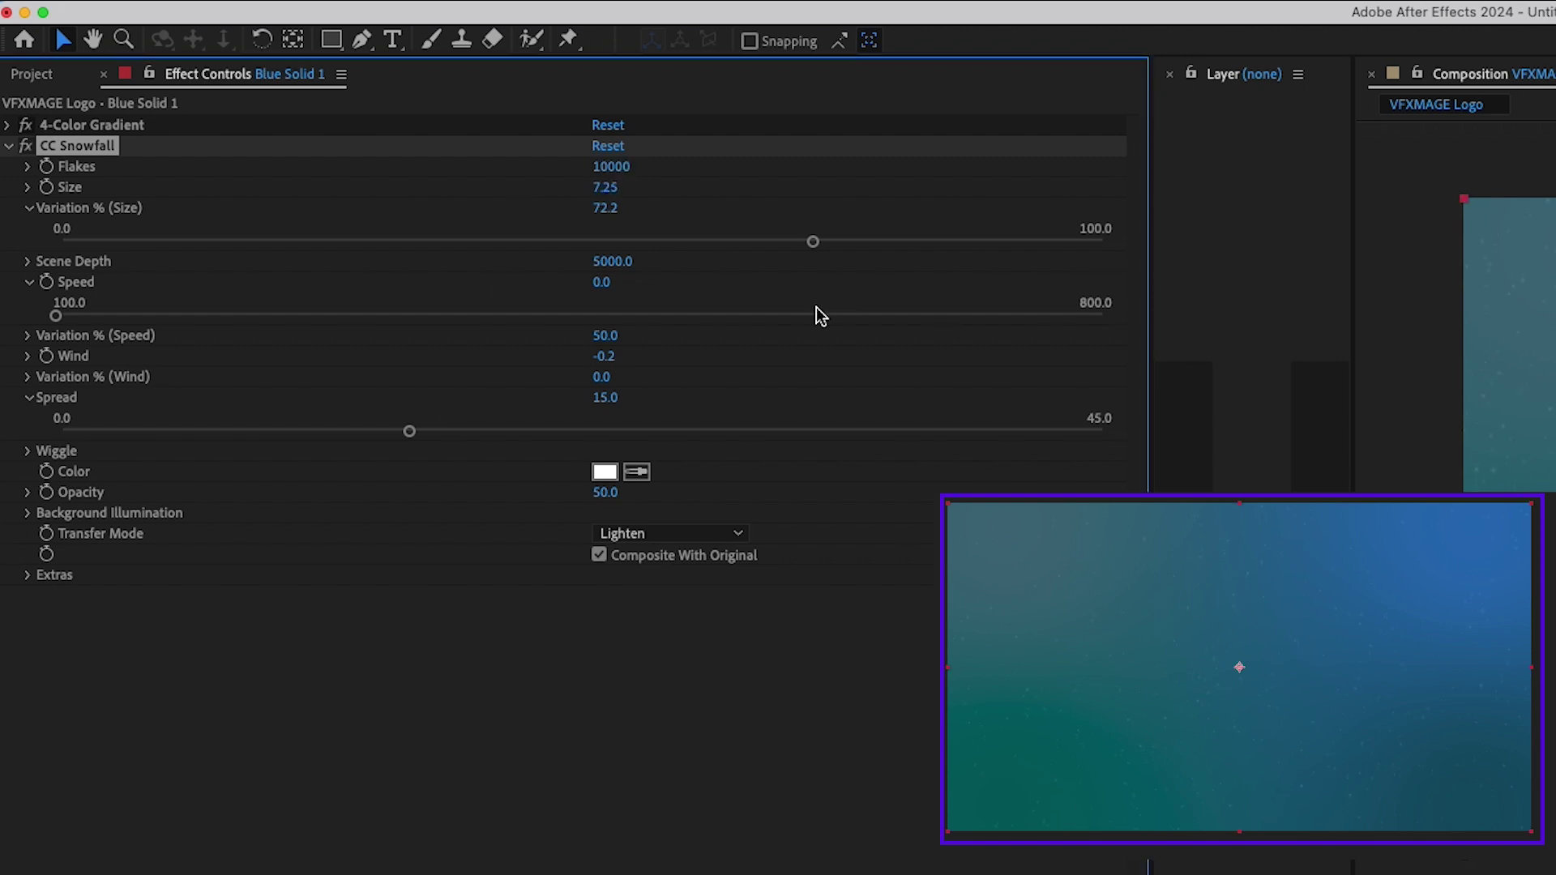
{"action": "left_click", "coordinate": [27, 187]}
{"action": "left_click_drag", "start_coordinate": [1105, 220], "coordinate": [1153, 236]}
{"action": "left_click", "coordinate": [29, 187]}
{"action": "left_click_drag", "start_coordinate": [889, 241], "coordinate": [1108, 372]}
Set the snowfall flake count to 5000
{"action": "left_click", "coordinate": [614, 167]}
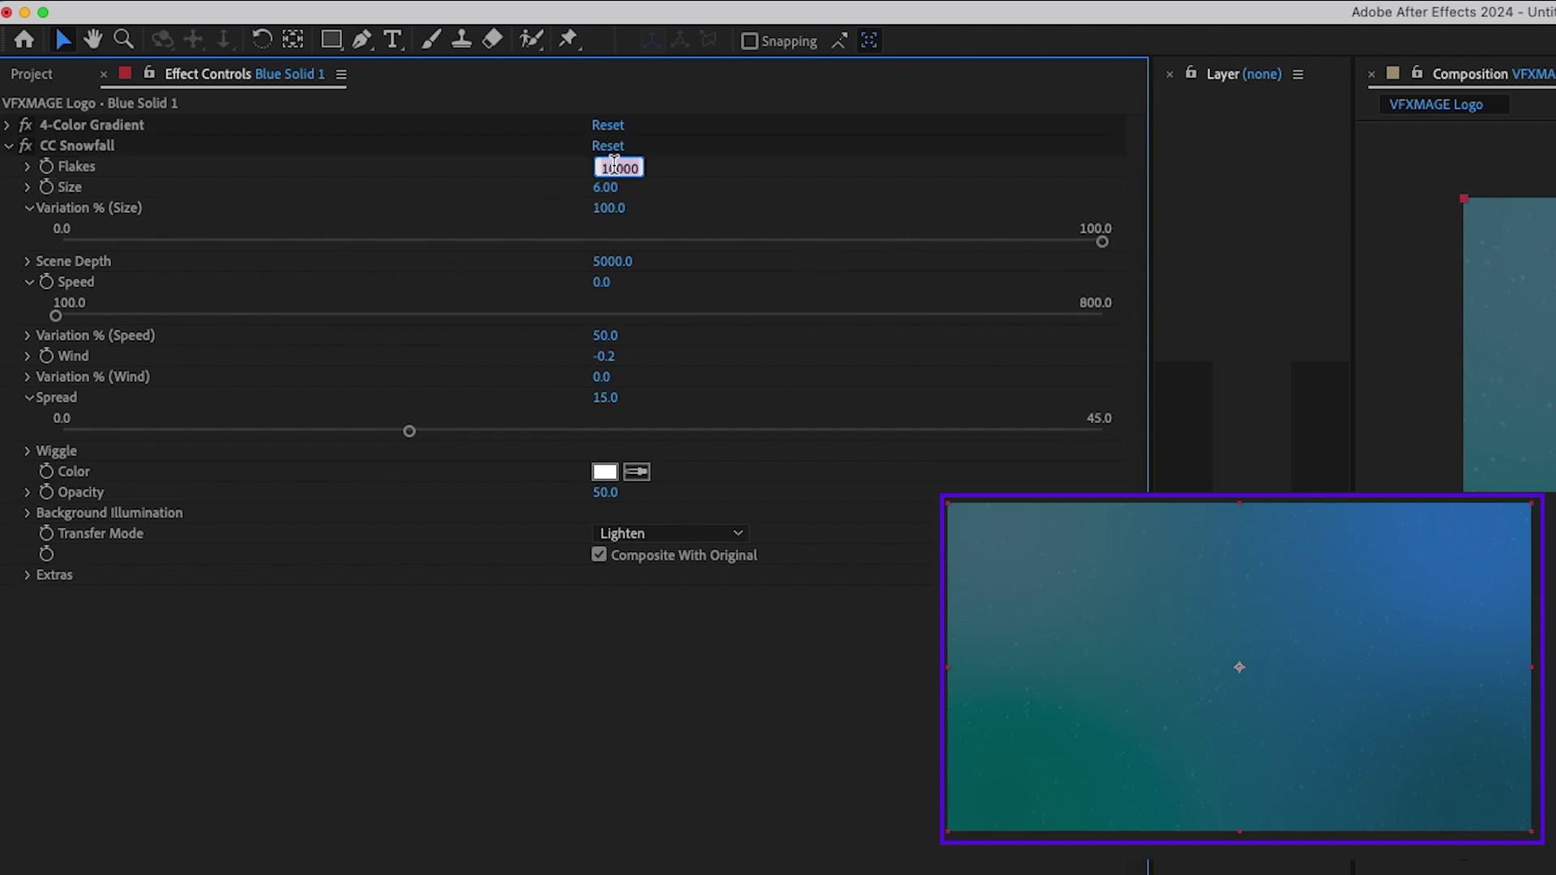
{"action": "type", "text": "500"}
{"action": "key", "text": "Return"}
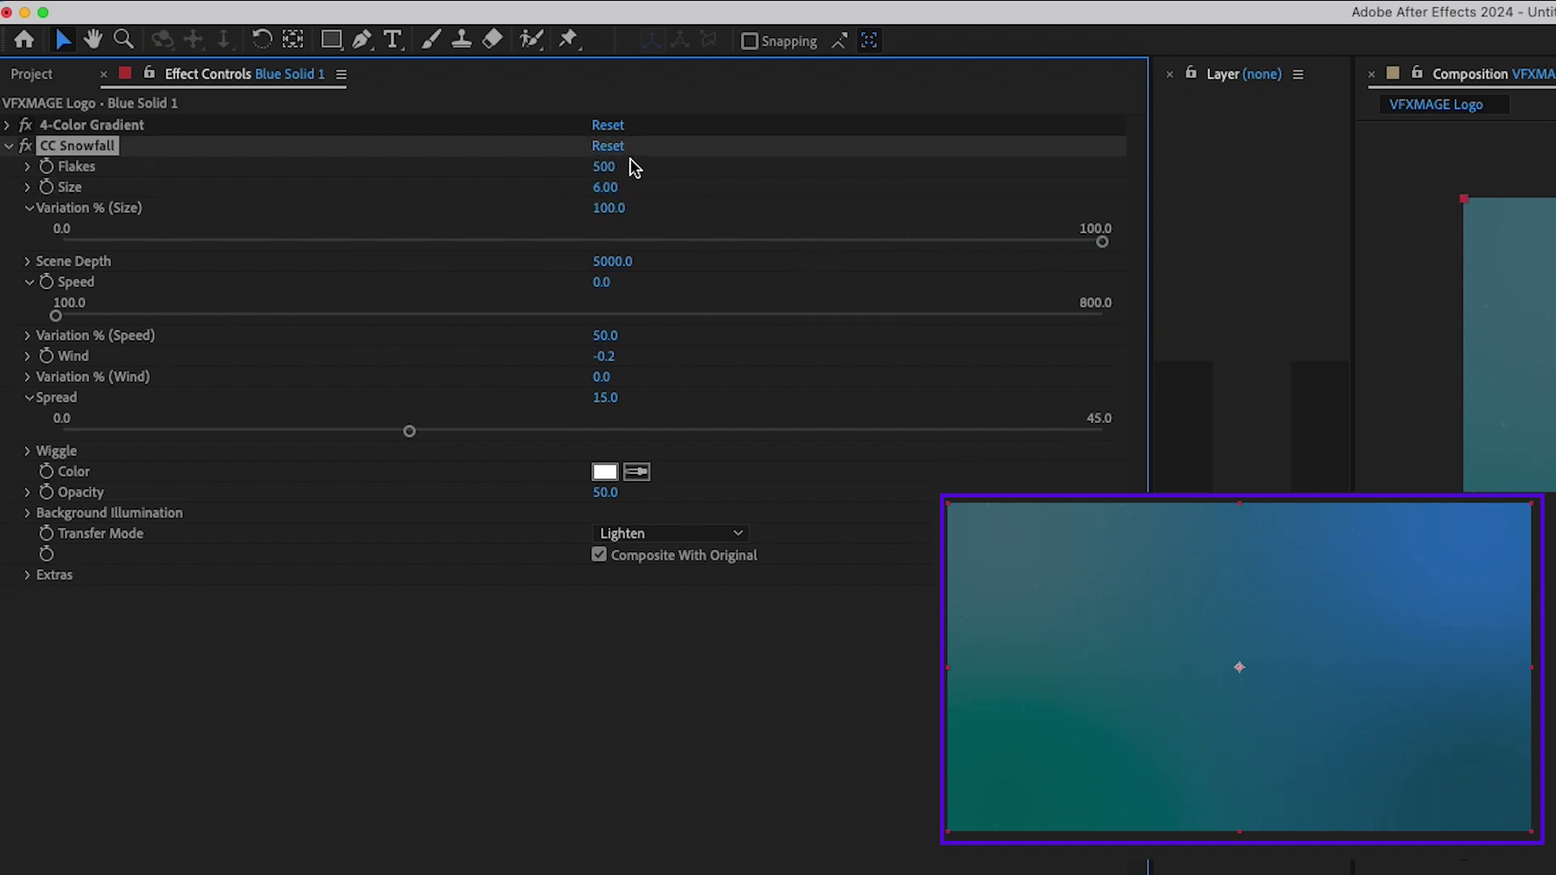
{"action": "left_click", "coordinate": [609, 166]}
{"action": "type", "text": "5000"}
{"action": "key", "text": "Return"}
{"action": "key", "text": "super+shift+a"}
Test Spread at 5, then return it to 15, keeping 5000 flakes
{"action": "left_click", "coordinate": [29, 397]}
{"action": "left_click", "coordinate": [605, 397]}
{"action": "type", "text": "5"}
{"action": "key", "text": "Return"}
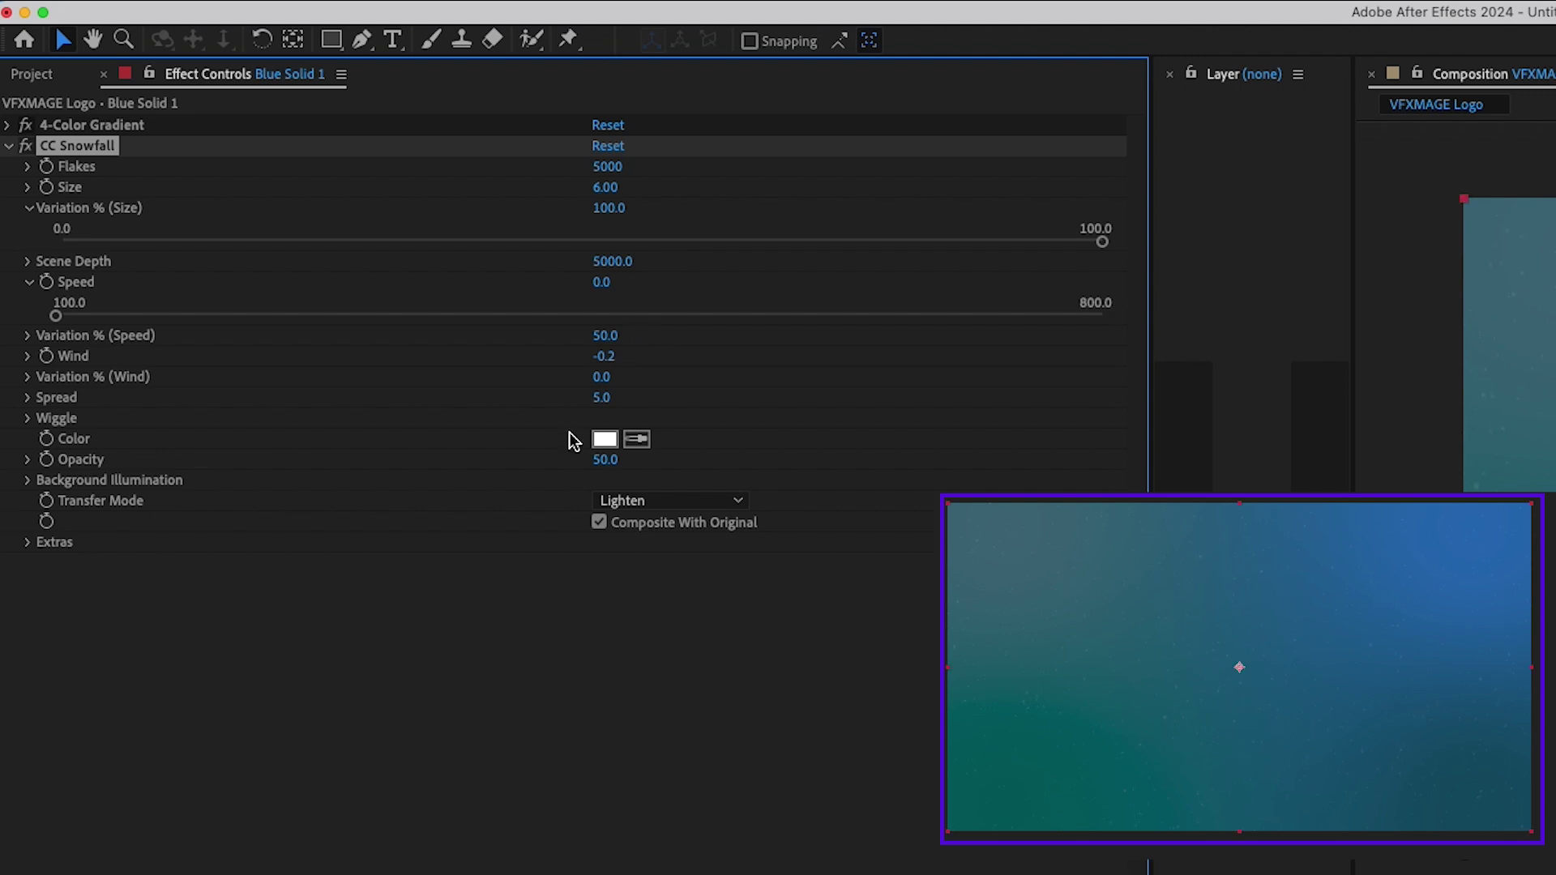
{"action": "left_click", "coordinate": [603, 397]}
{"action": "type", "text": "15"}
{"action": "key", "text": "Return"}
{"action": "left_click", "coordinate": [612, 166]}
{"action": "key", "text": "Return"}
Try a shallower Scene Depth, then undo the change
{"action": "left_click", "coordinate": [29, 261]}
{"action": "left_click_drag", "start_coordinate": [525, 295], "coordinate": [305, 297]}
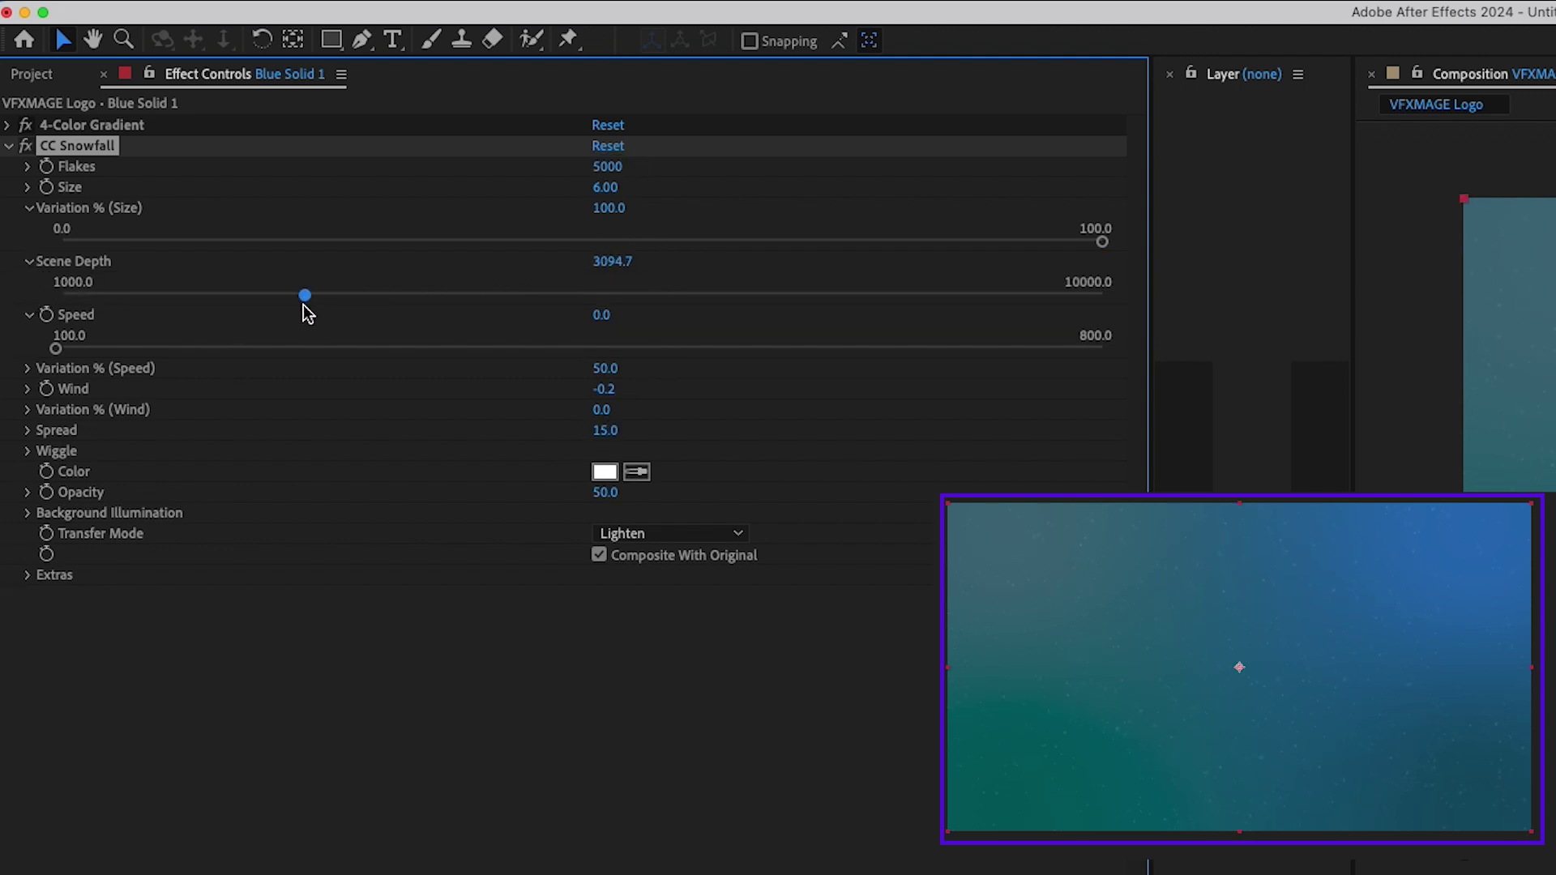
{"action": "key", "text": "super+z"}
{"action": "left_click", "coordinate": [29, 261]}
Keep falling Speed at 0 and drag the light-ray origin to the top centre
{"action": "left_click", "coordinate": [333, 315]}
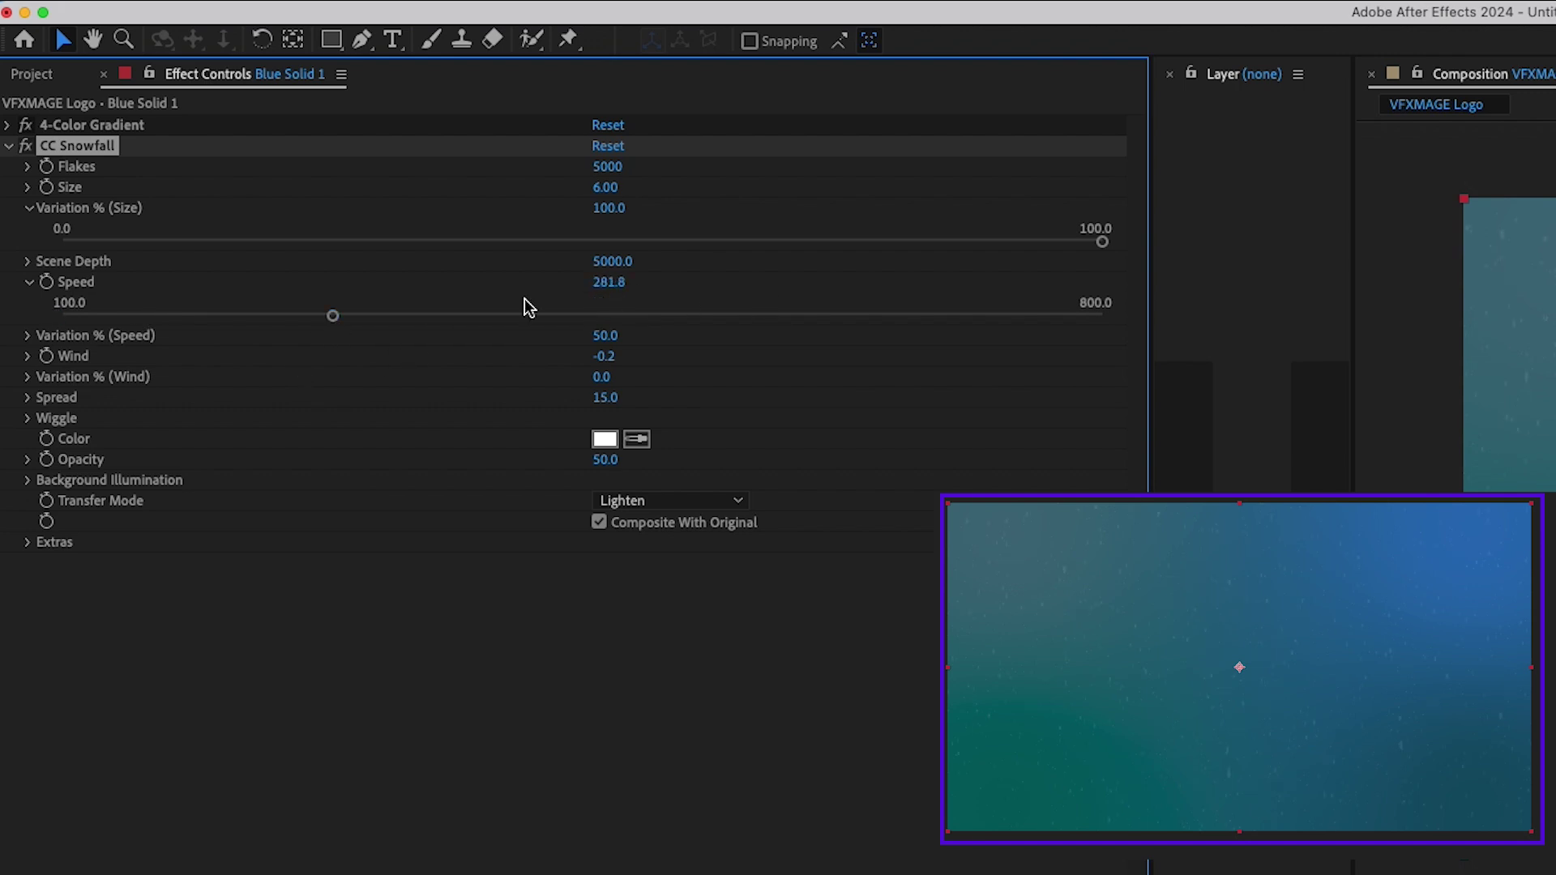
{"action": "left_click", "coordinate": [610, 281]}
{"action": "type", "text": "0"}
{"action": "key", "text": "Return"}
{"action": "left_click", "coordinate": [29, 282]}
{"action": "left_click", "coordinate": [29, 207]}
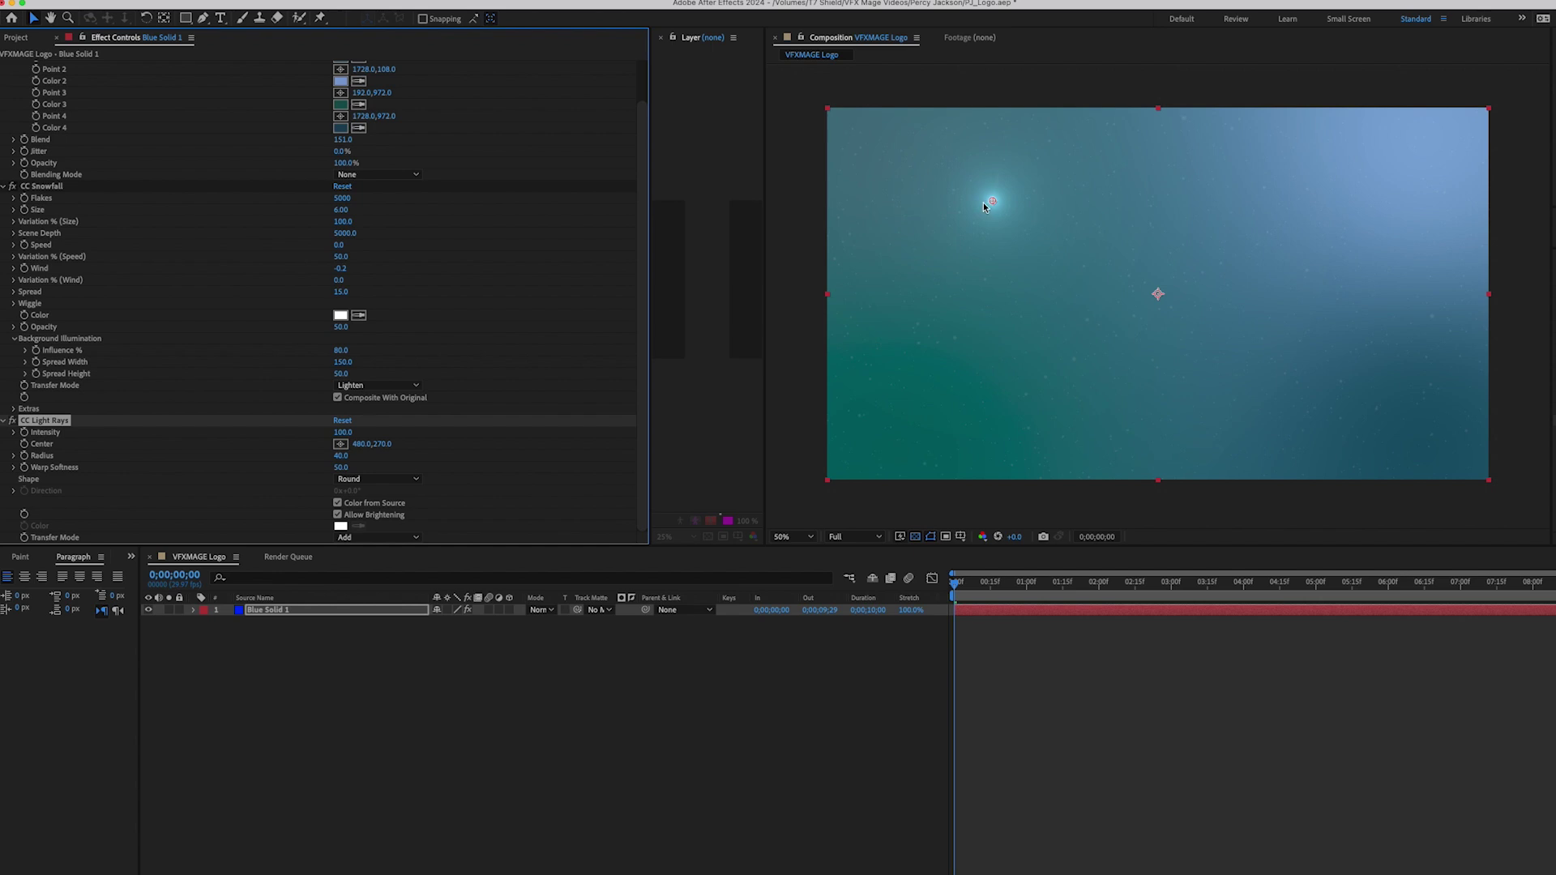
{"action": "left_click_drag", "start_coordinate": [984, 202], "coordinate": [1160, 103]}
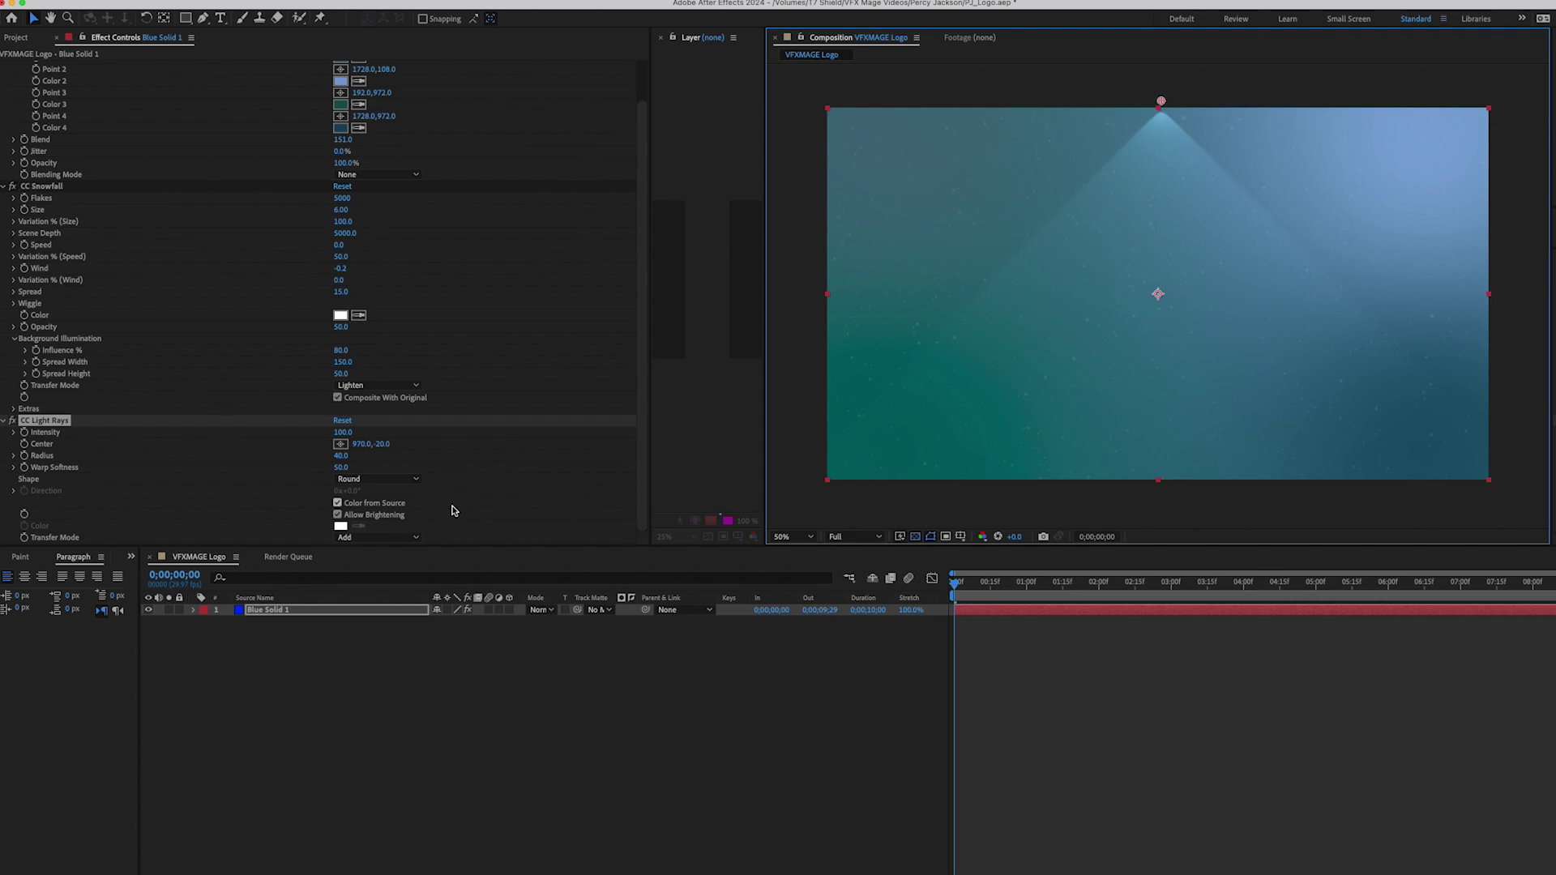
Keep Light Rays Transfer Mode at Add and set Intensity to about 195
{"action": "left_click", "coordinate": [387, 540]}
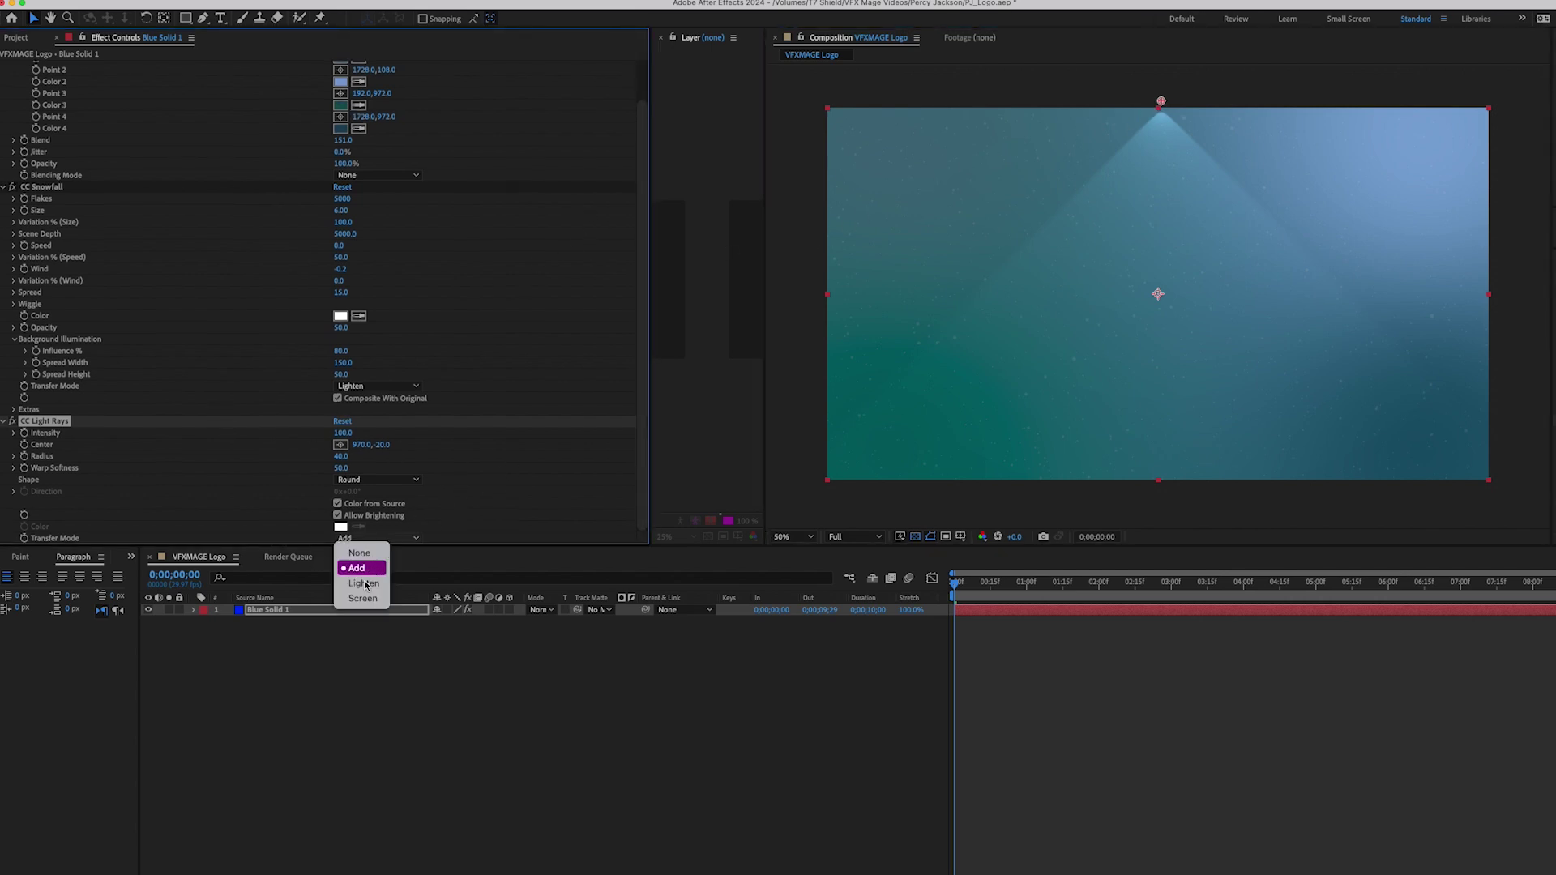
{"action": "left_click", "coordinate": [604, 472]}
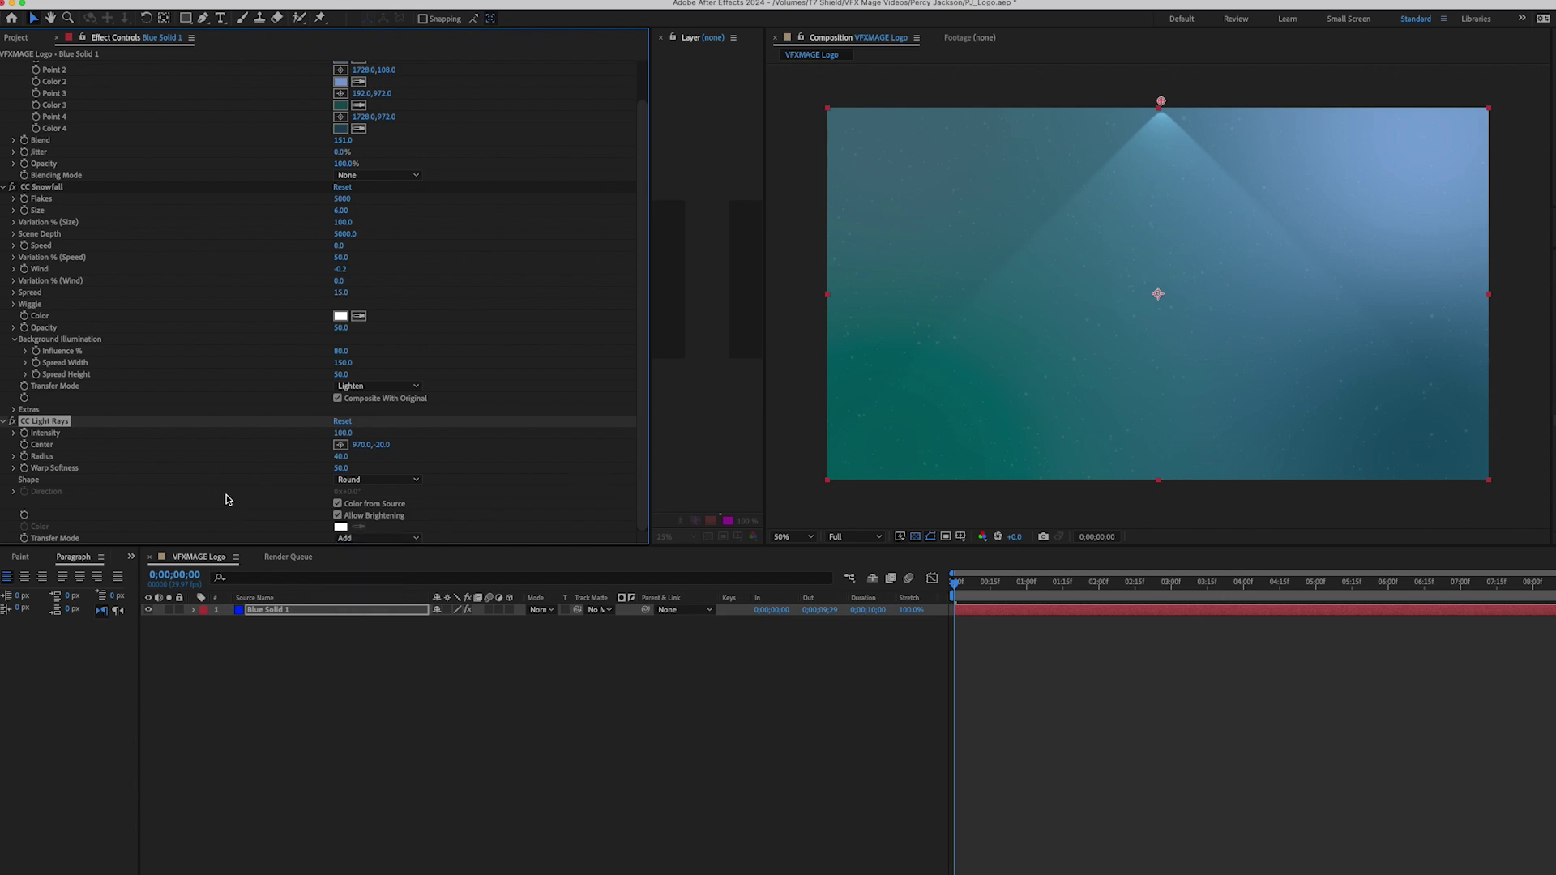
{"action": "left_click", "coordinate": [13, 433]}
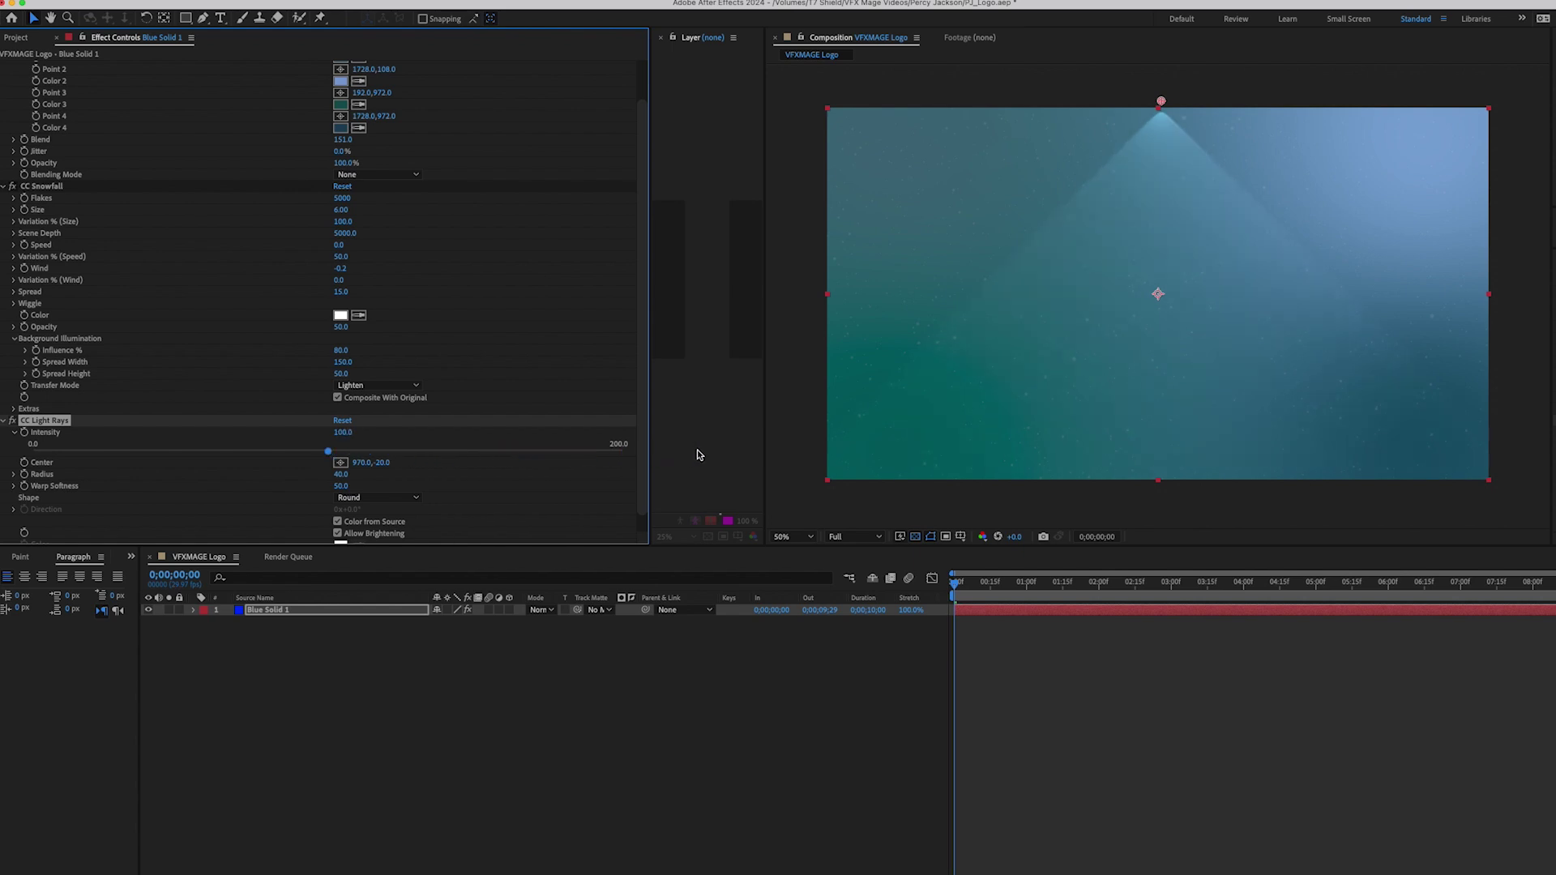
{"action": "left_click", "coordinate": [645, 451]}
{"action": "left_click_drag", "start_coordinate": [645, 455], "coordinate": [590, 457]}
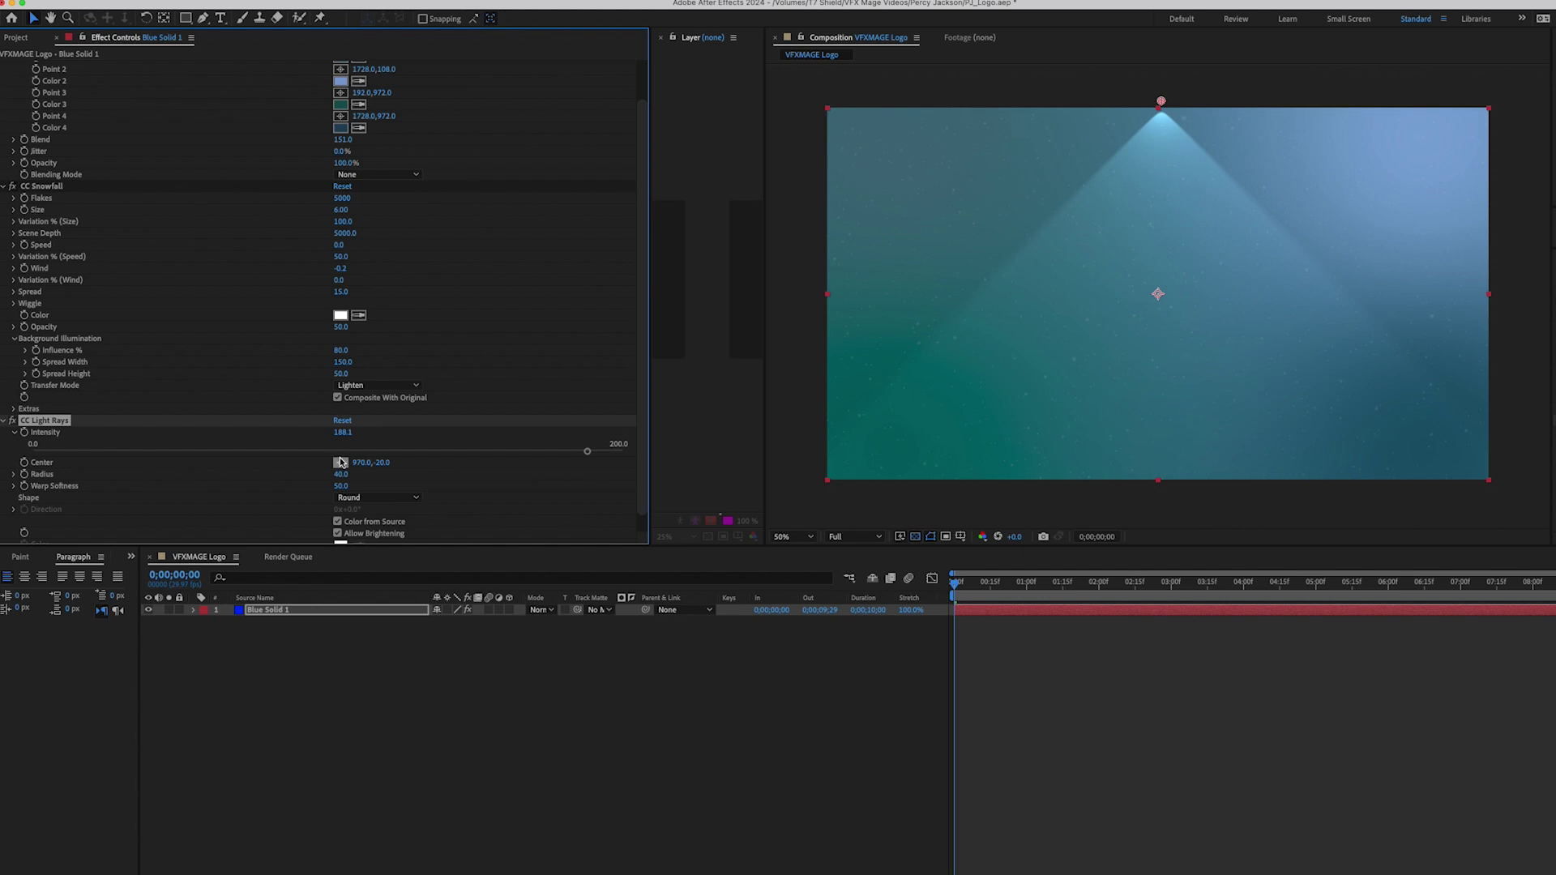
{"action": "left_click", "coordinate": [587, 454]}
{"action": "left_click_drag", "start_coordinate": [588, 455], "coordinate": [606, 454]}
Keep the Round ray shape and restore bluish rays coloured from the source
{"action": "left_click", "coordinate": [394, 499]}
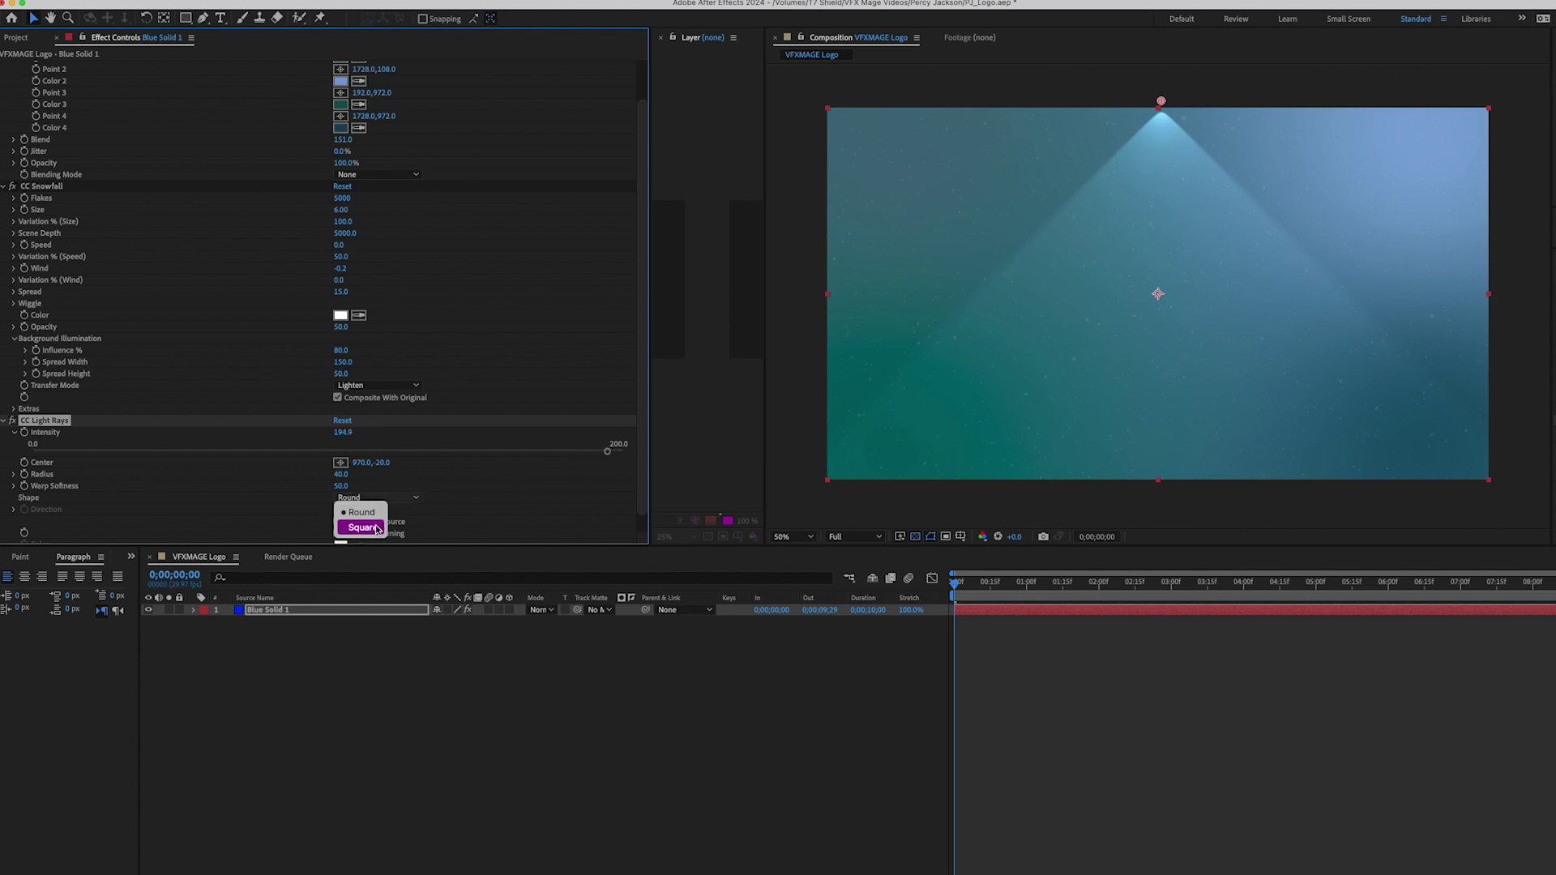
{"action": "left_click", "coordinate": [480, 503]}
{"action": "scroll", "coordinate": [266, 476], "scroll_direction": "down", "scroll_amount": 1}
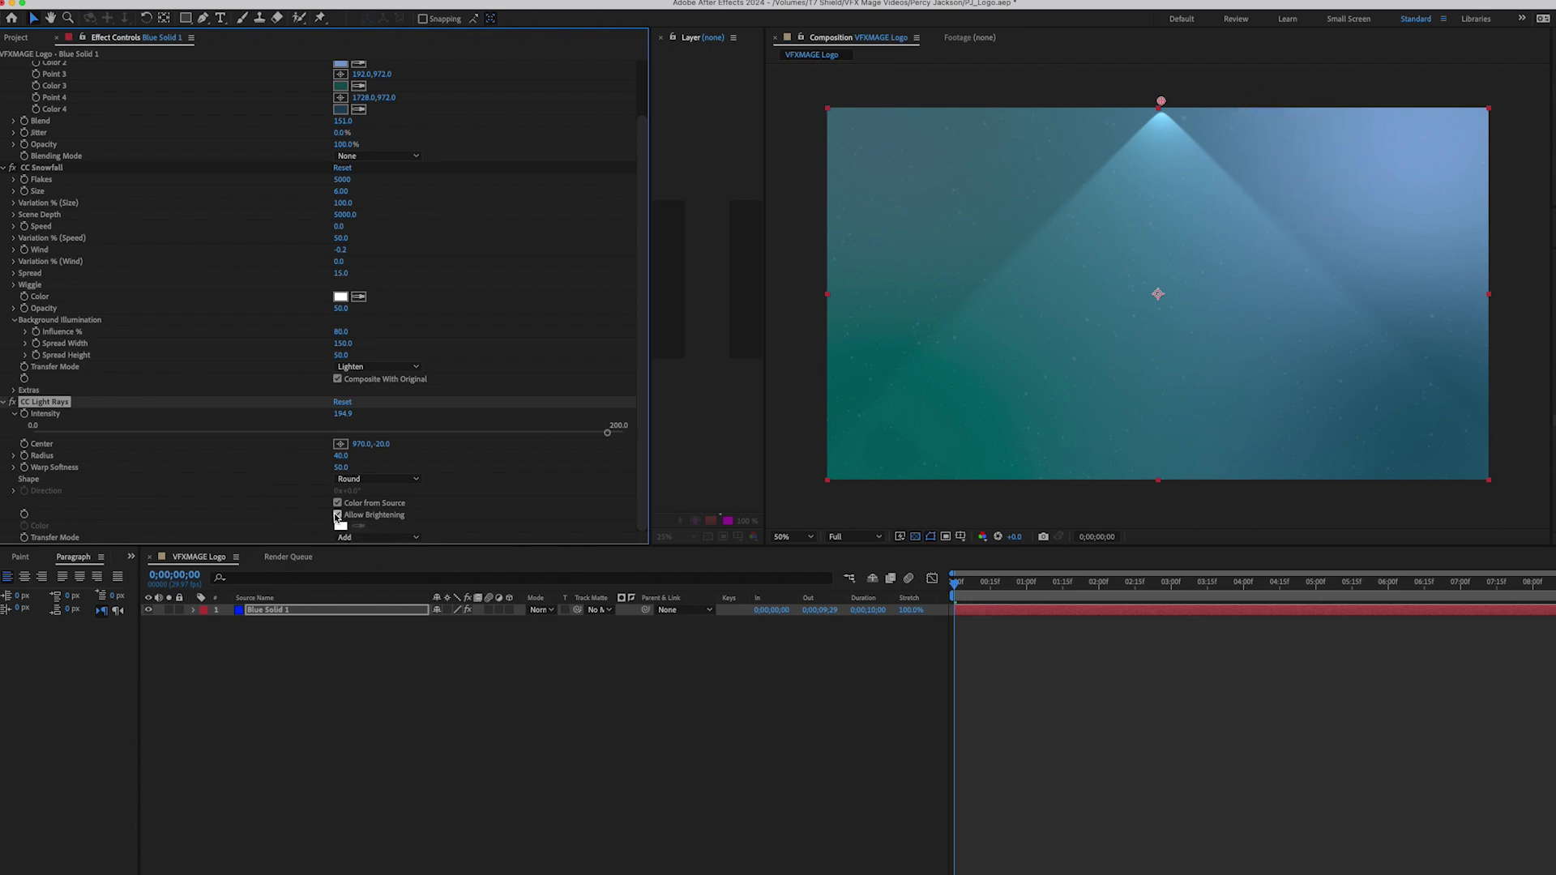
{"action": "left_click", "coordinate": [338, 504]}
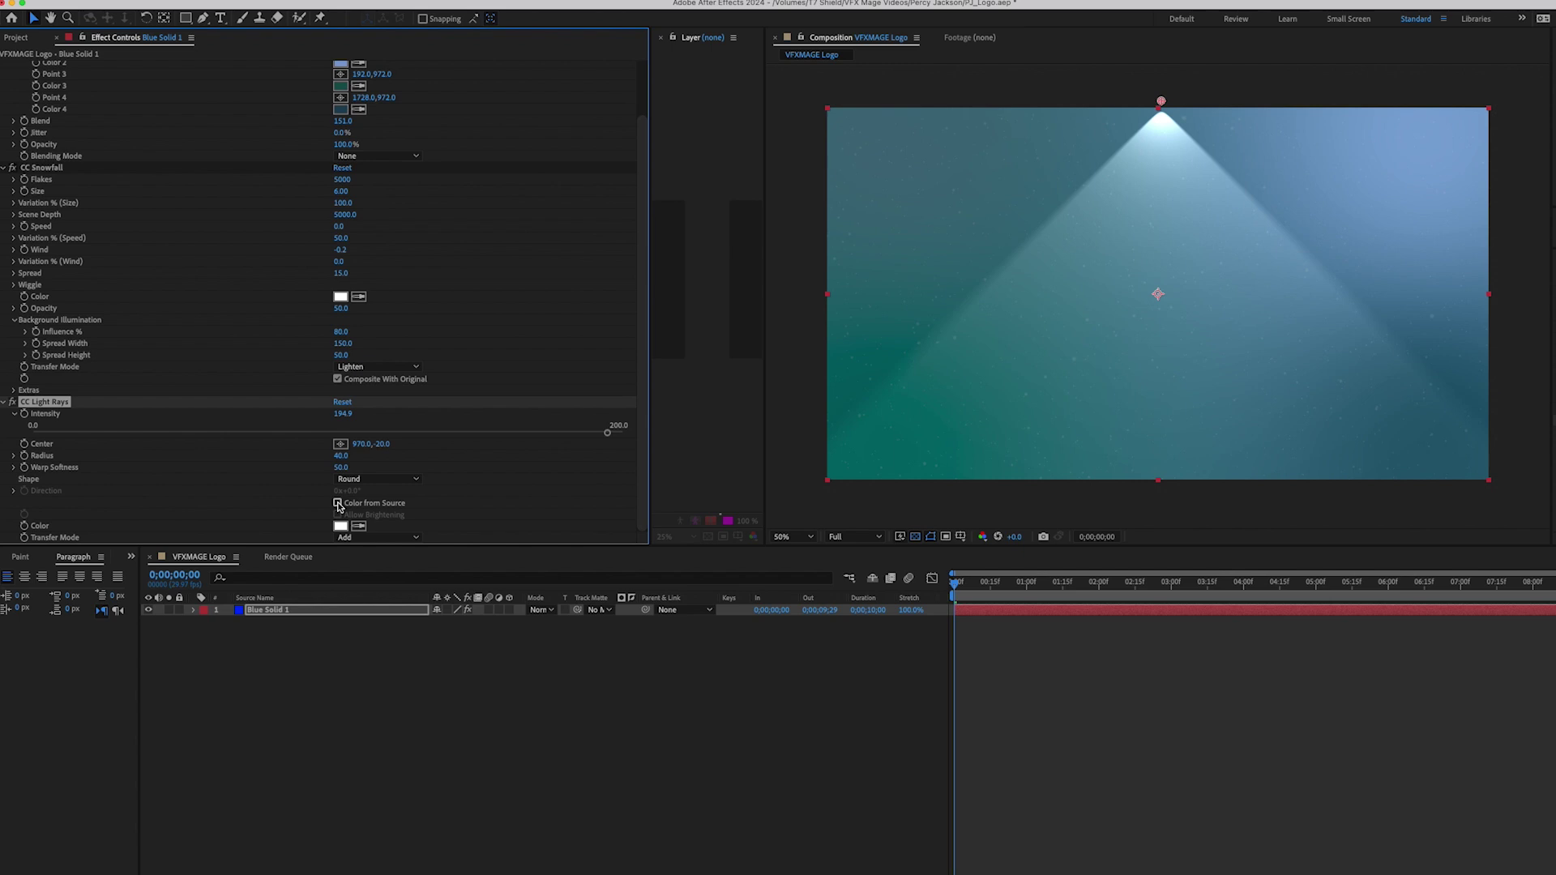
{"action": "left_click", "coordinate": [337, 504]}
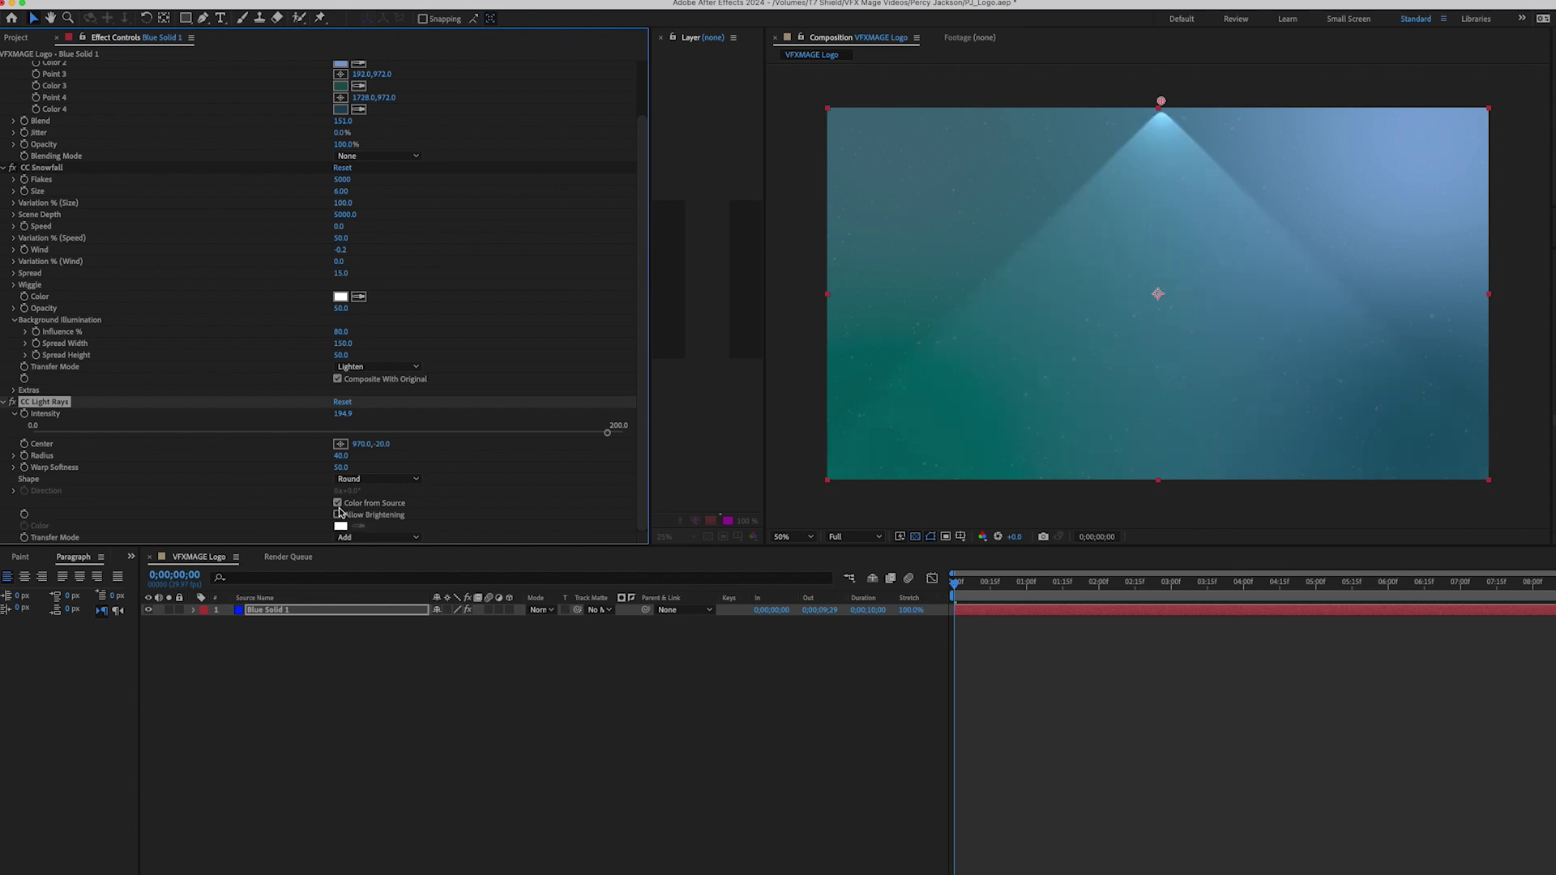
{"action": "left_click", "coordinate": [338, 514]}
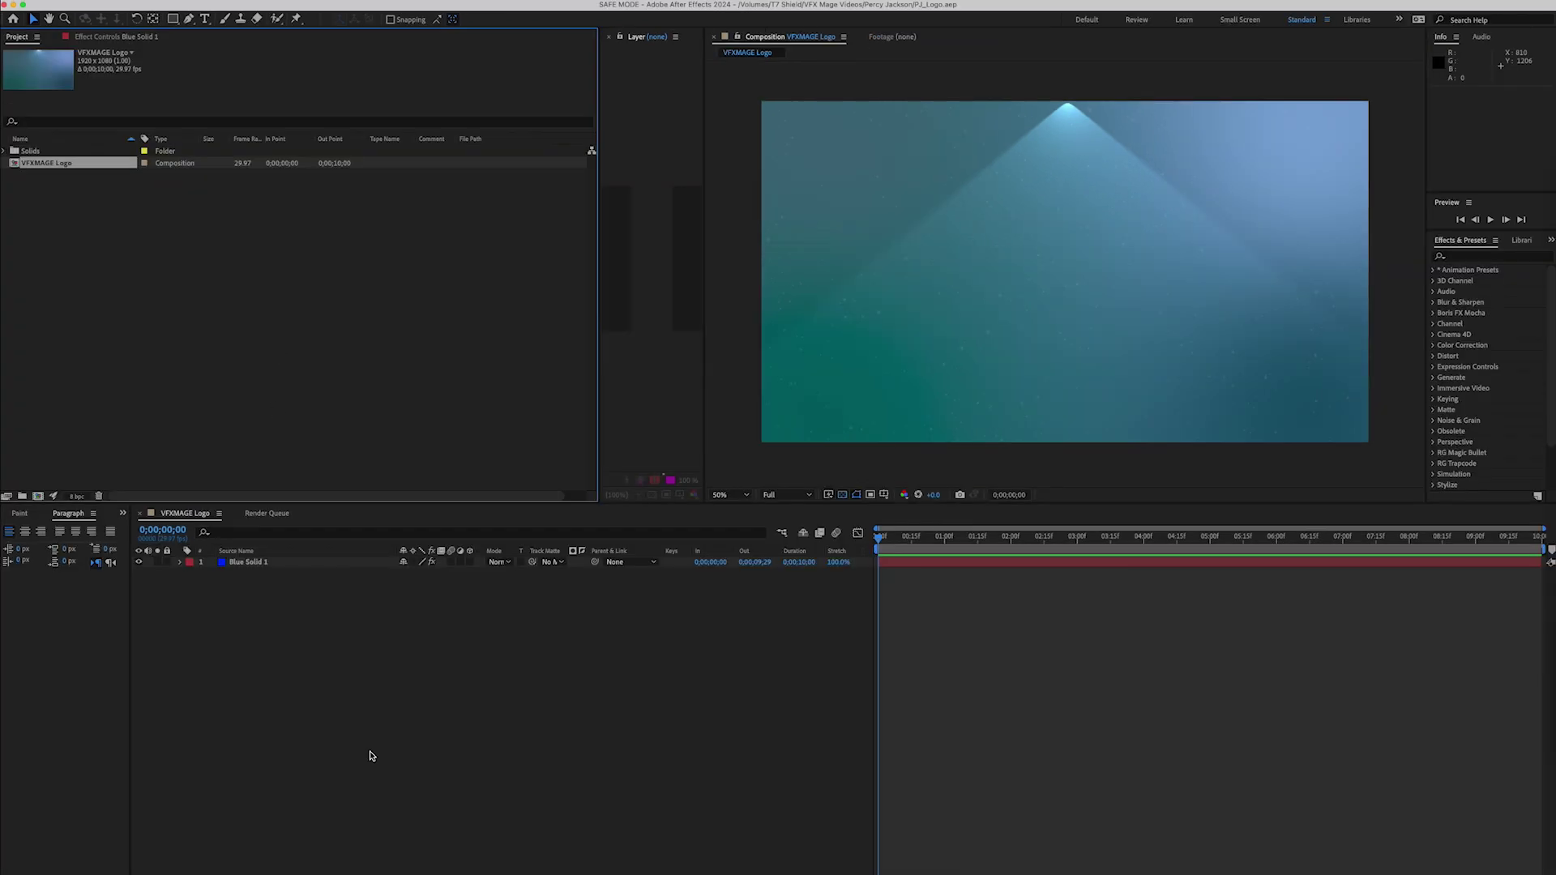
{"action": "right_click", "coordinate": [374, 642]}
Hide the snowy background layer and delete a trial empty shape layer
{"action": "mouse_move", "coordinate": [446, 650]}
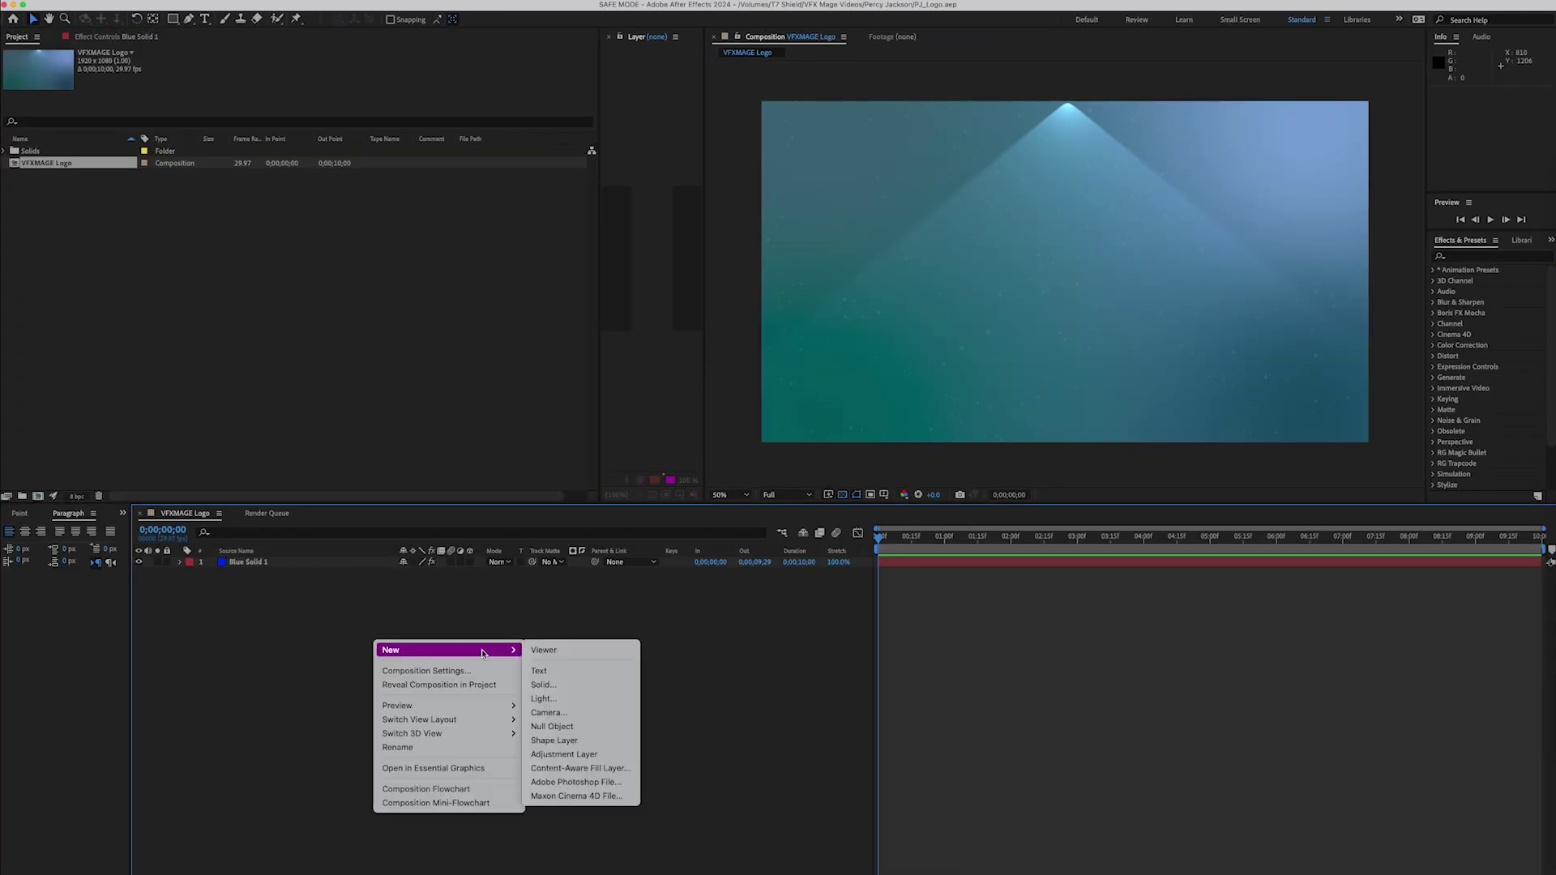
{"action": "left_click", "coordinate": [553, 740]}
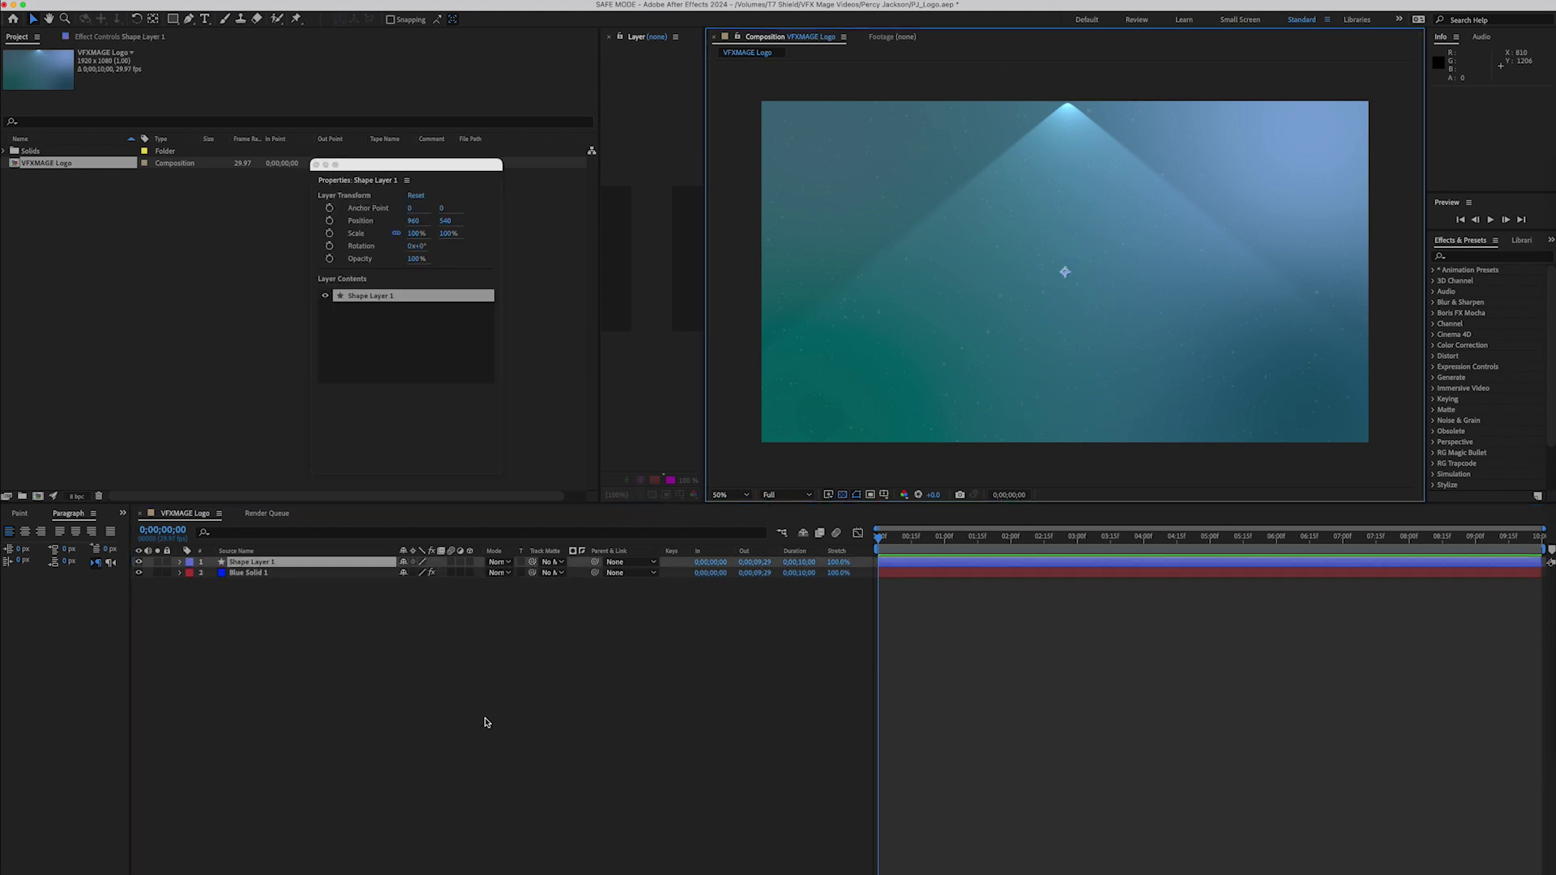
{"action": "left_click", "coordinate": [139, 572]}
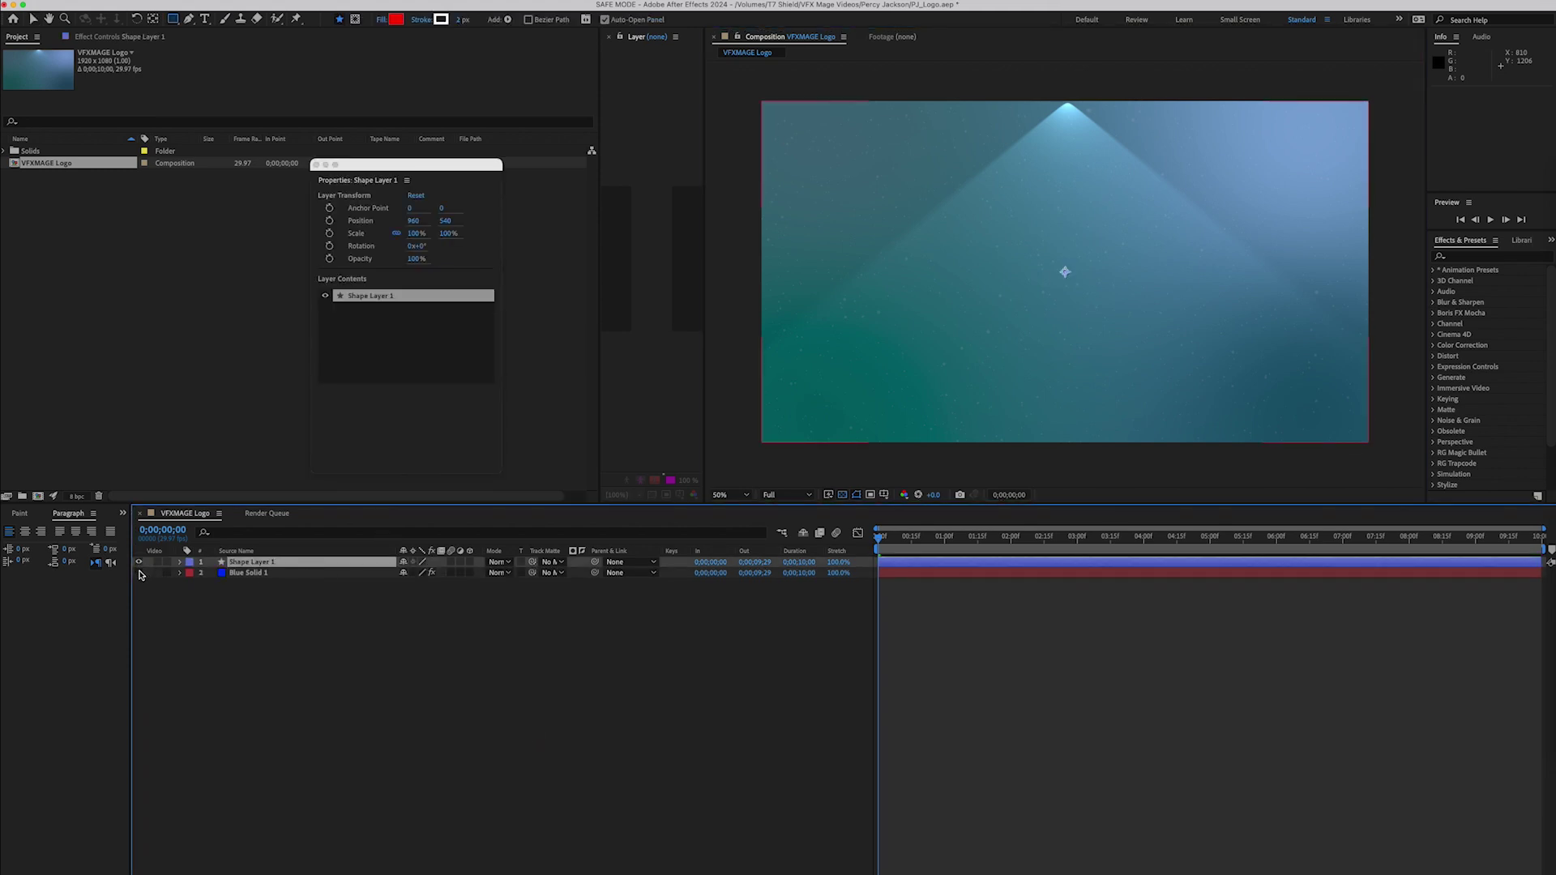
{"action": "left_click", "coordinate": [414, 237]}
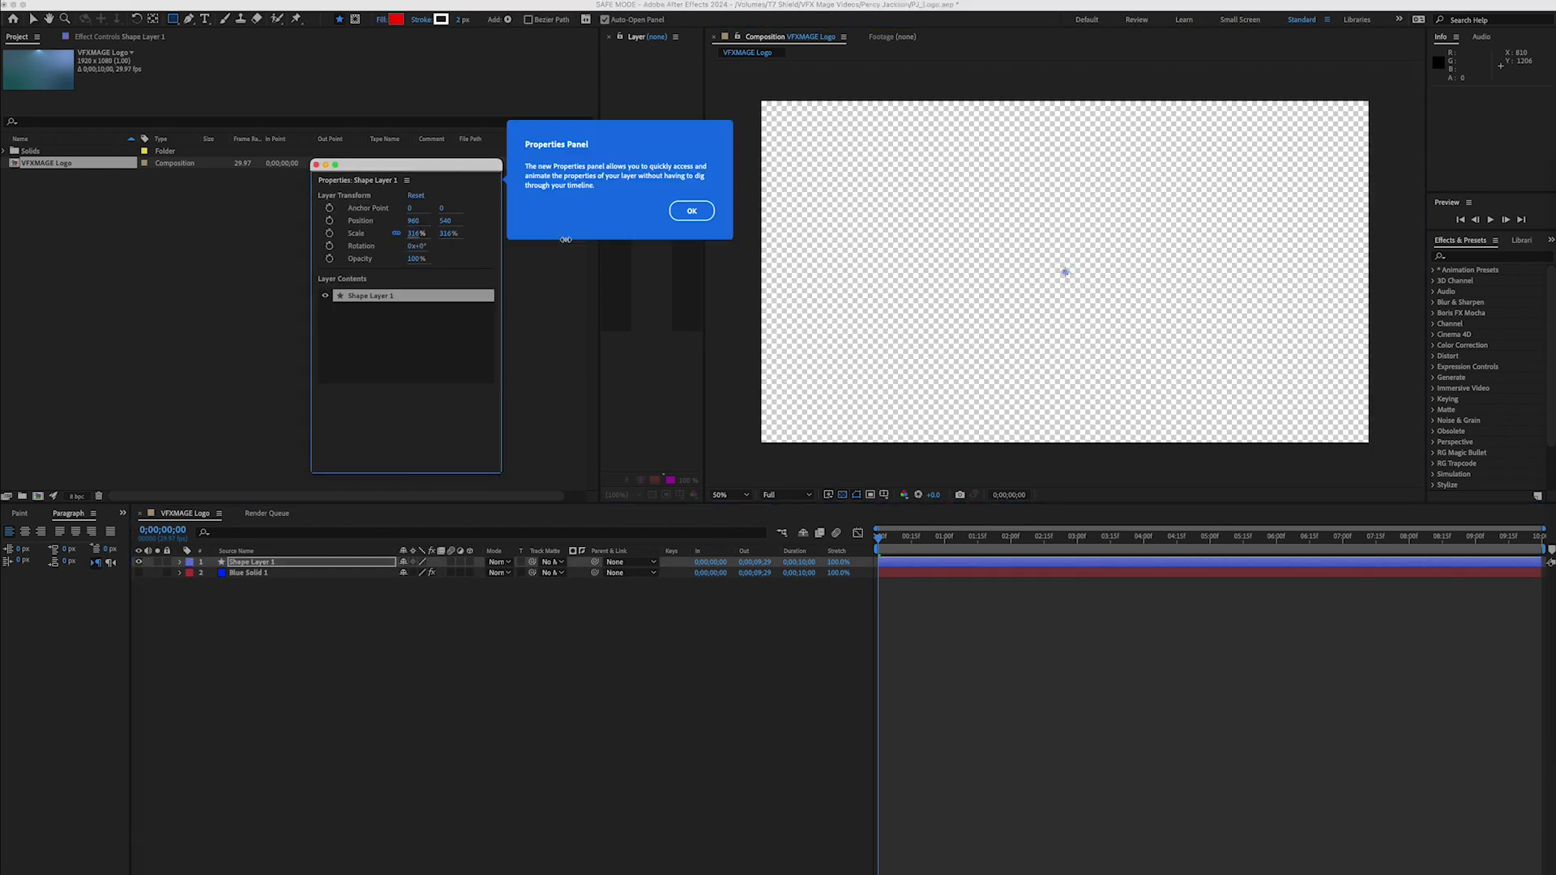
{"action": "left_click", "coordinate": [691, 208]}
{"action": "left_click_drag", "start_coordinate": [415, 233], "coordinate": [446, 263]}
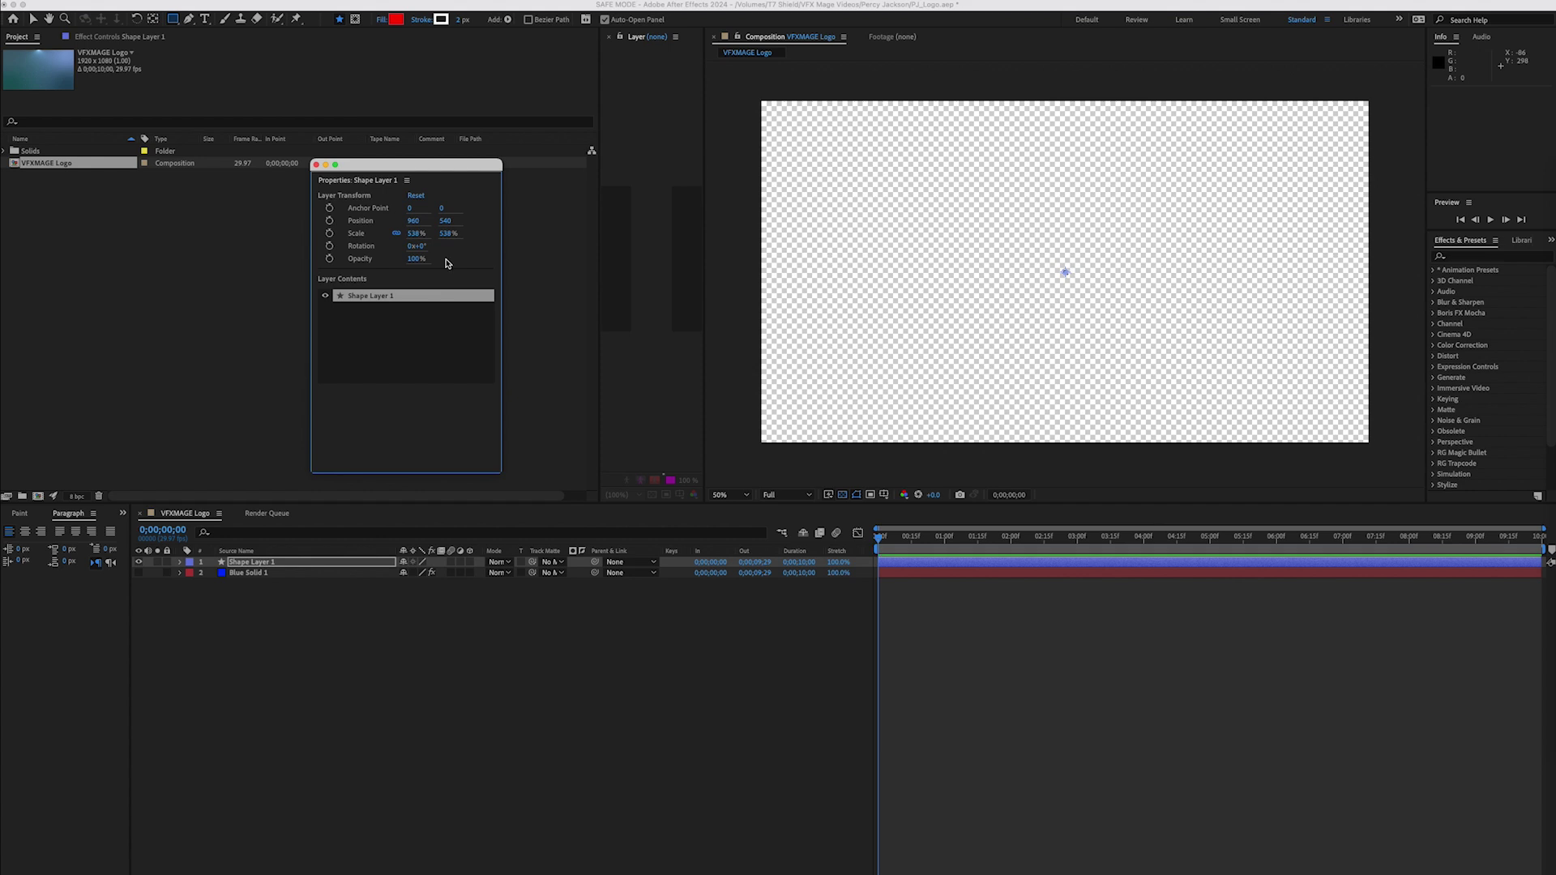
{"action": "left_click", "coordinate": [316, 165]}
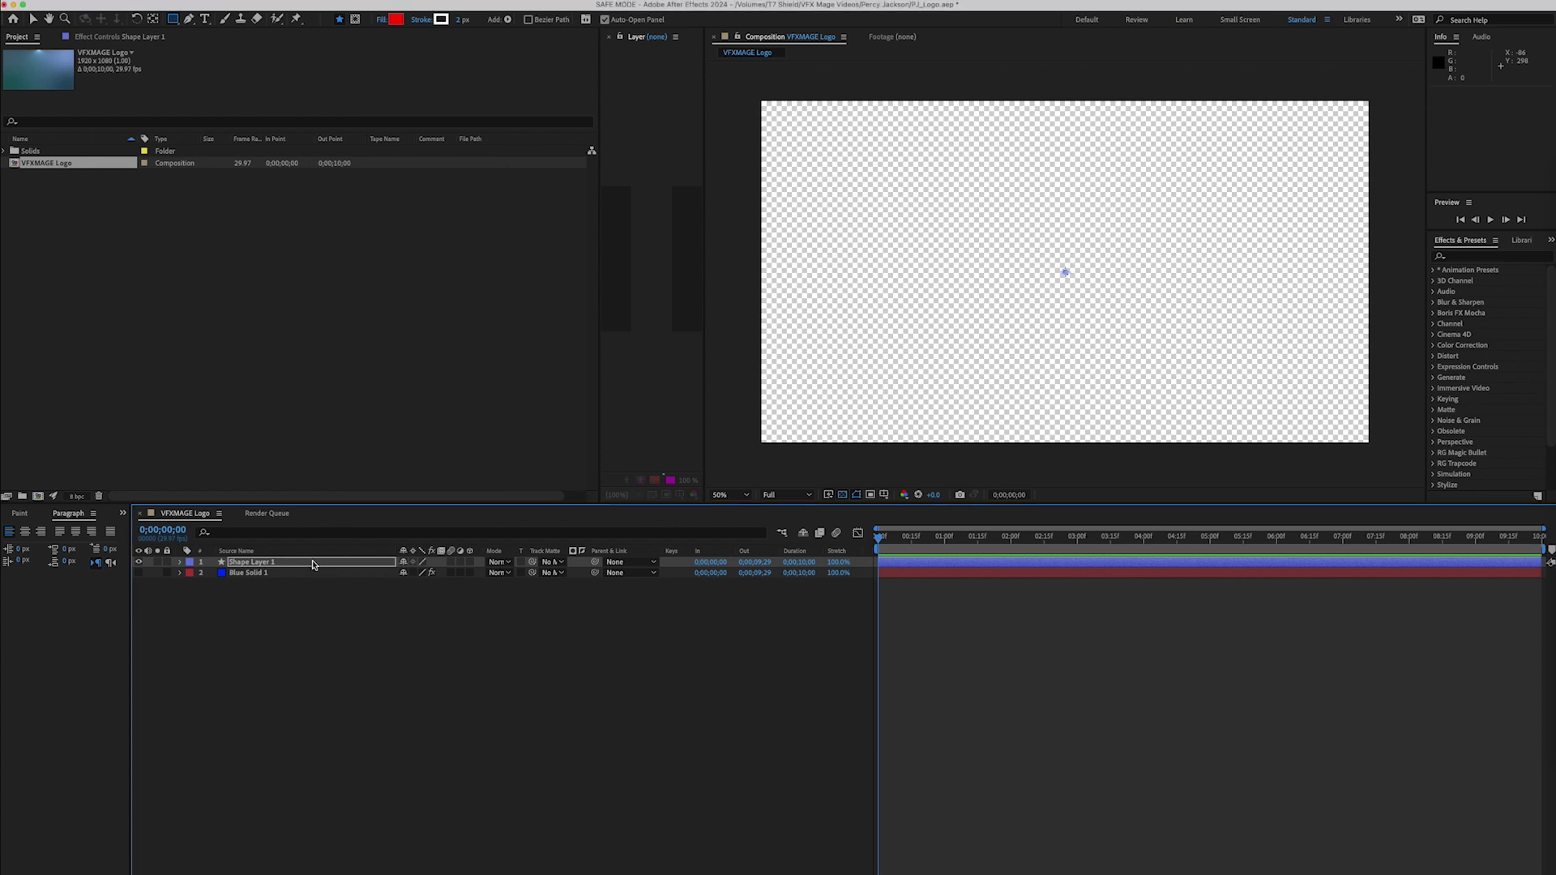
{"action": "key", "text": "Delete"}
Draw a red five-pointed star with the Star tool, undoing the first attempt
{"action": "left_click", "coordinate": [179, 21]}
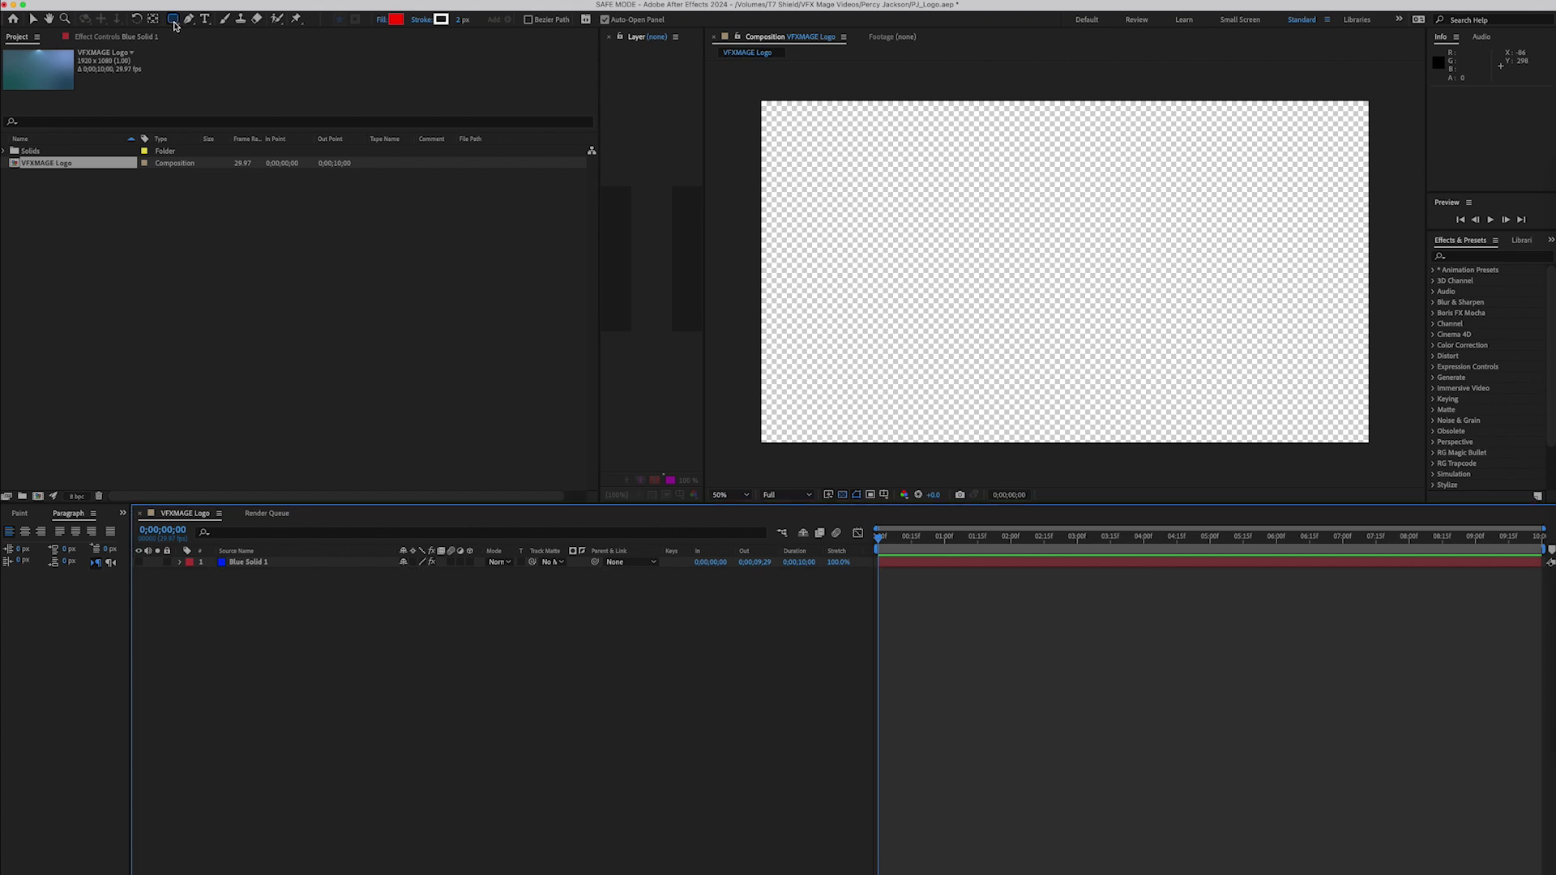
{"action": "key", "text": "q"}
{"action": "key", "text": "q"}
{"action": "key", "text": "q"}
{"action": "key", "text": "q"}
{"action": "mouse_move", "coordinate": [1044, 287]}
{"action": "left_mouse_down"}
{"action": "mouse_move", "coordinate": [1151, 217]}
{"action": "mouse_move", "coordinate": [1149, 288]}
{"action": "mouse_move", "coordinate": [1135, 220]}
{"action": "mouse_move", "coordinate": [1207, 275]}
{"action": "mouse_move", "coordinate": [1240, 328]}
{"action": "left_mouse_up"}
{"action": "key", "text": "ctrl+z"}
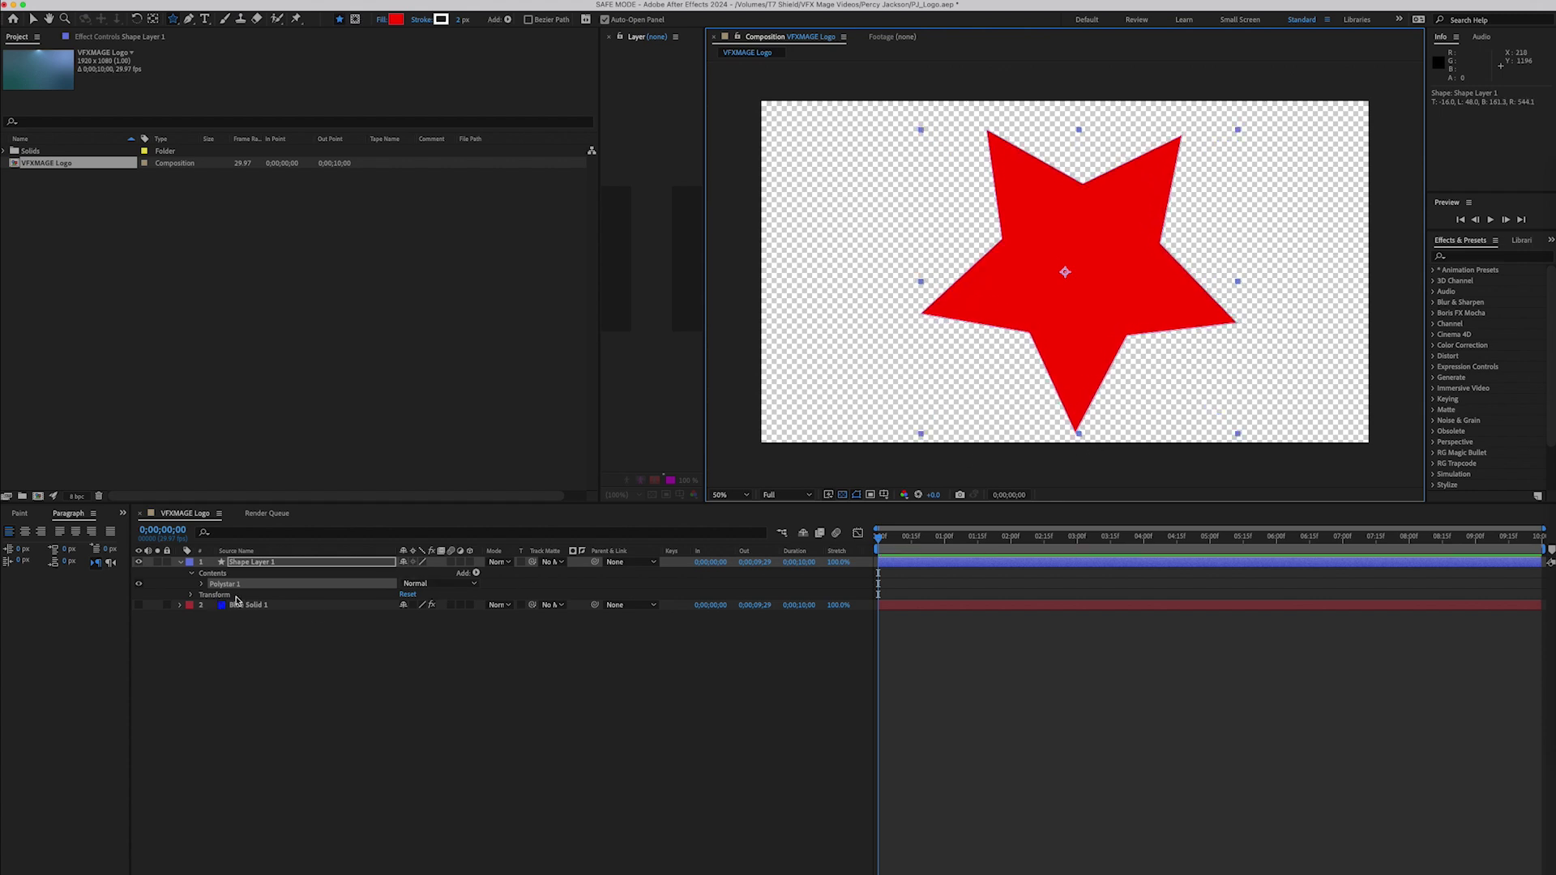
Twirl open the star layer's Contents, Polystar 1 and Transform properties
{"action": "left_click", "coordinate": [179, 562]}
{"action": "left_click", "coordinate": [180, 561]}
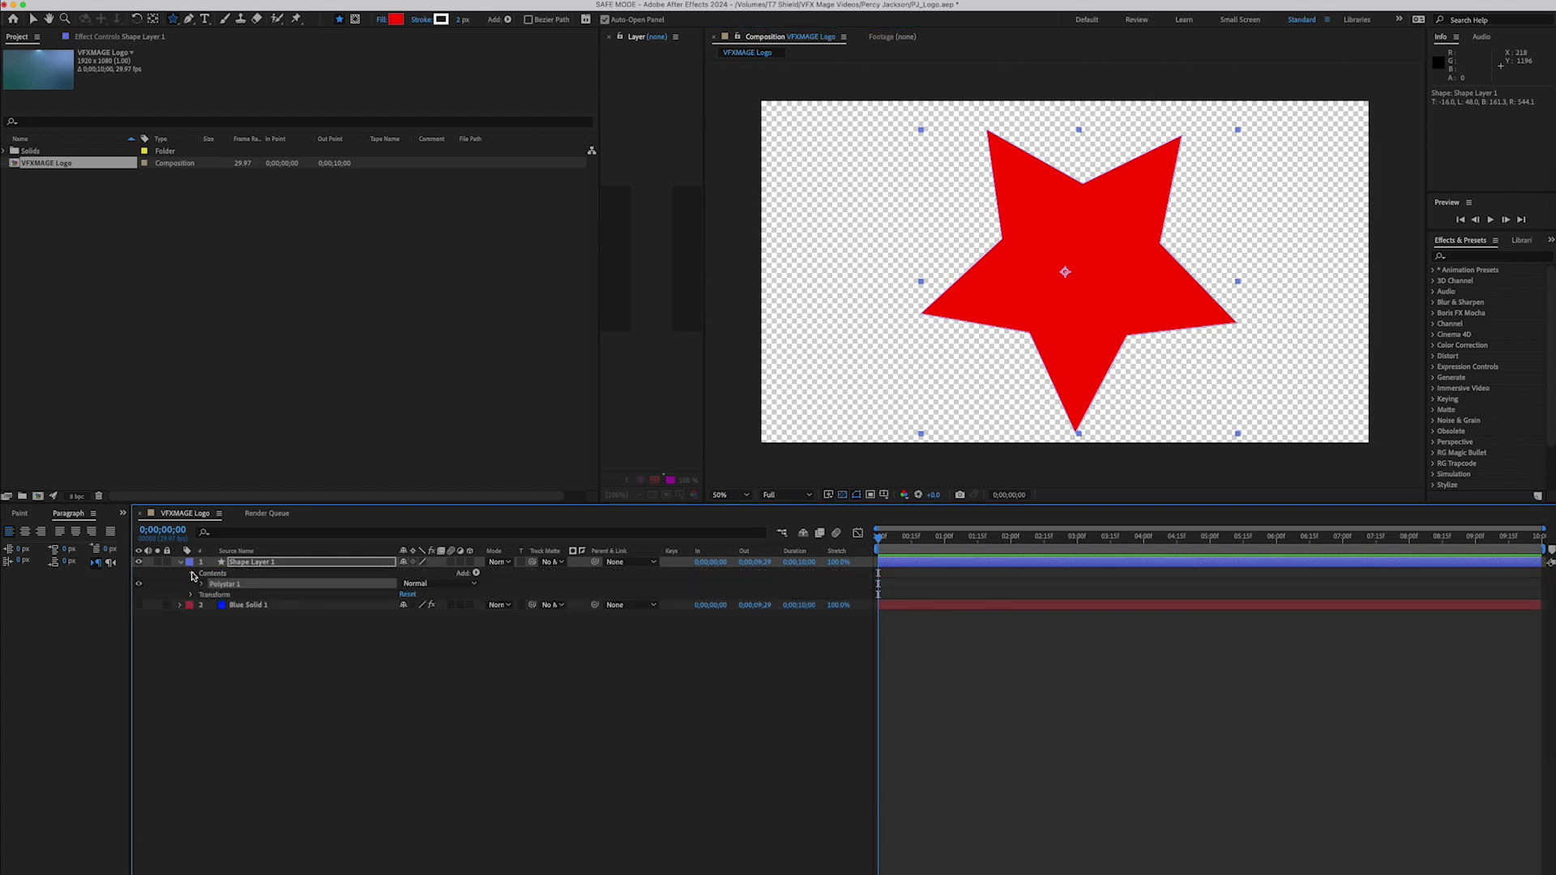
{"action": "left_click", "coordinate": [192, 573]}
{"action": "left_click", "coordinate": [192, 573]}
{"action": "left_click", "coordinate": [201, 583]}
{"action": "left_click", "coordinate": [191, 638]}
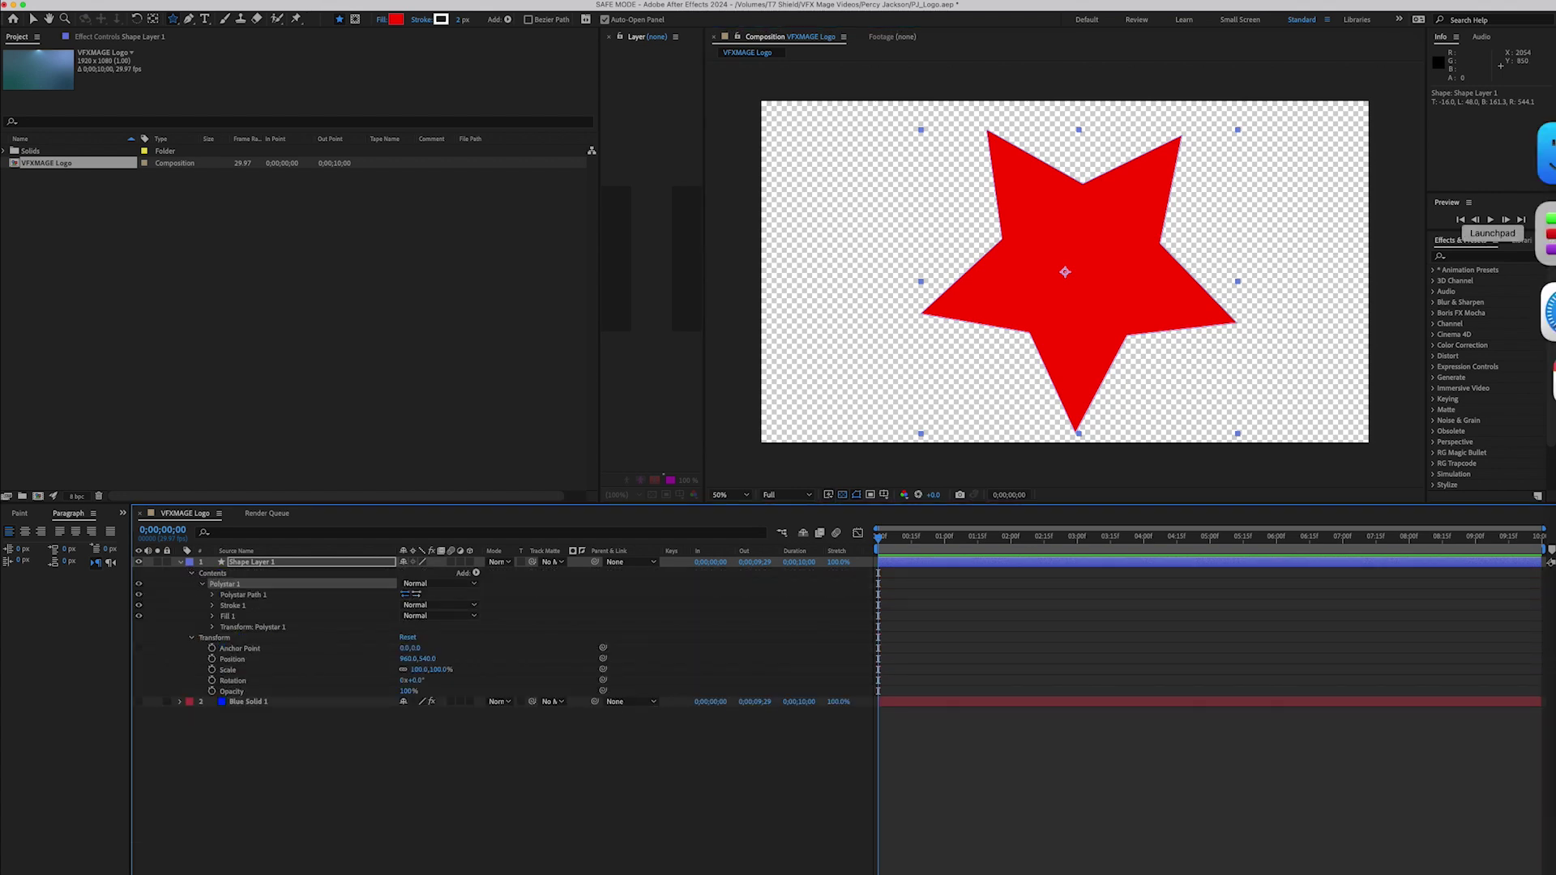
{"action": "left_click", "coordinate": [1466, 257]}
Apply CC Radial Fast Blur to Shape Layer 1 at Amount 100, trying the Brightest zoom mode
{"action": "type", "text": "cc"}
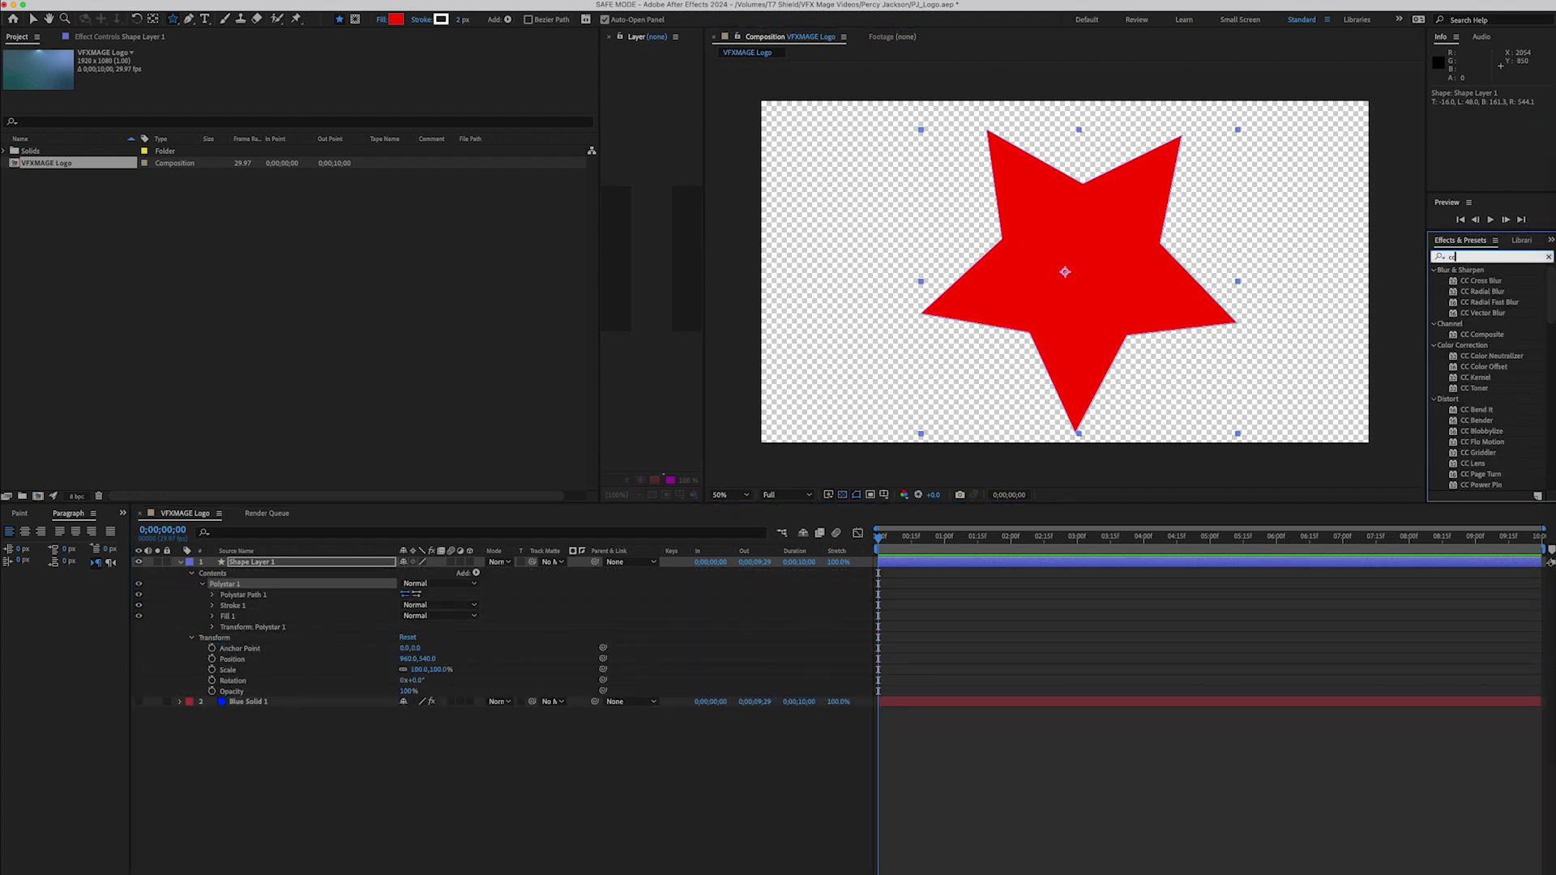
{"action": "left_click_drag", "start_coordinate": [1489, 302], "coordinate": [1175, 573]}
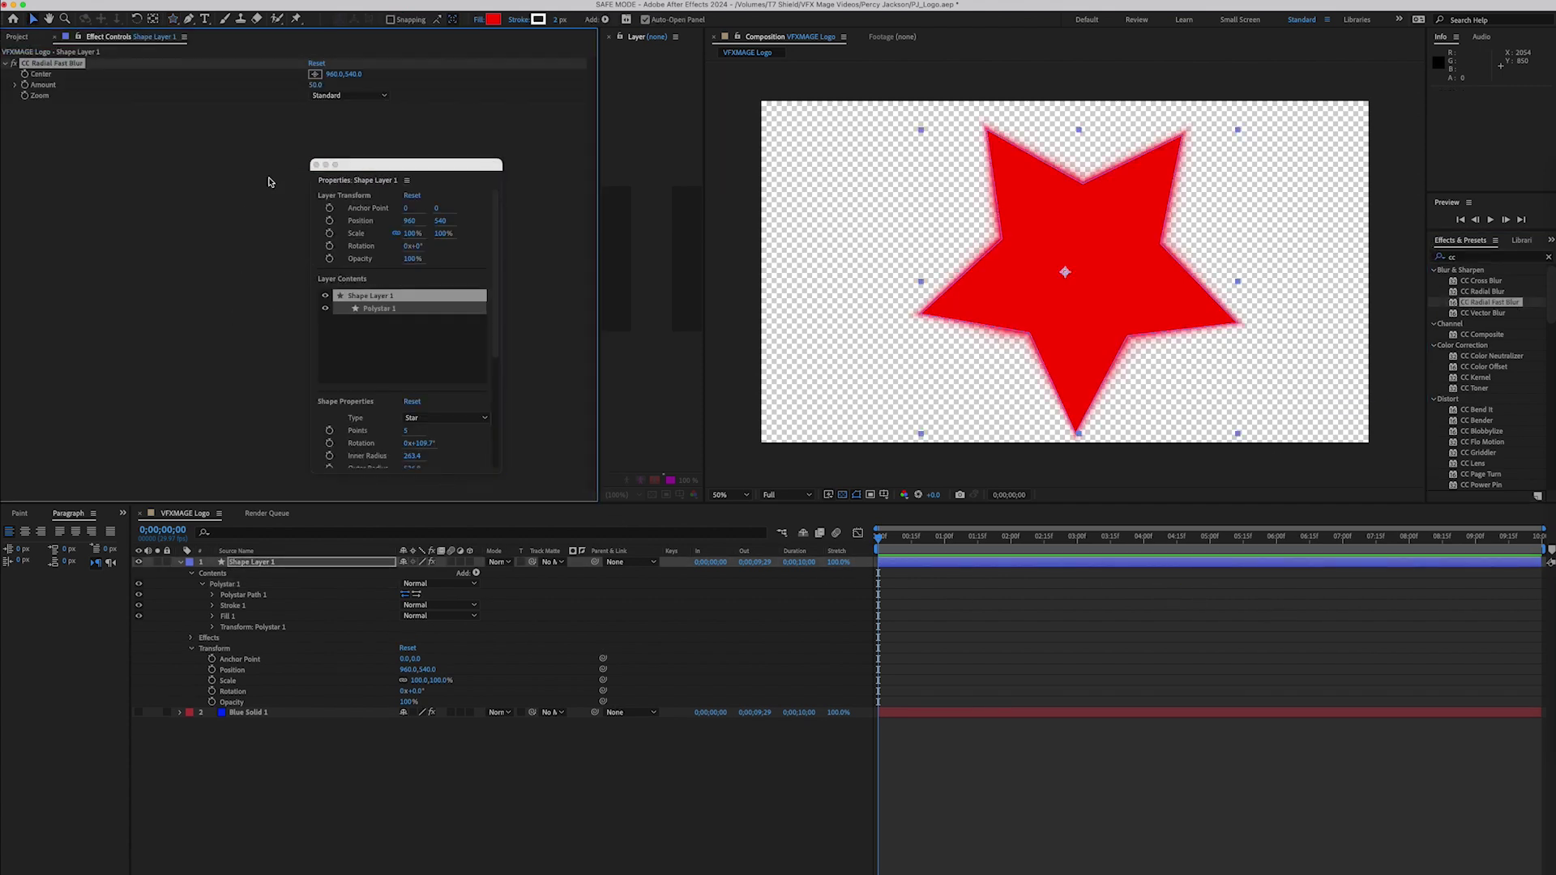
{"action": "left_click", "coordinate": [316, 164]}
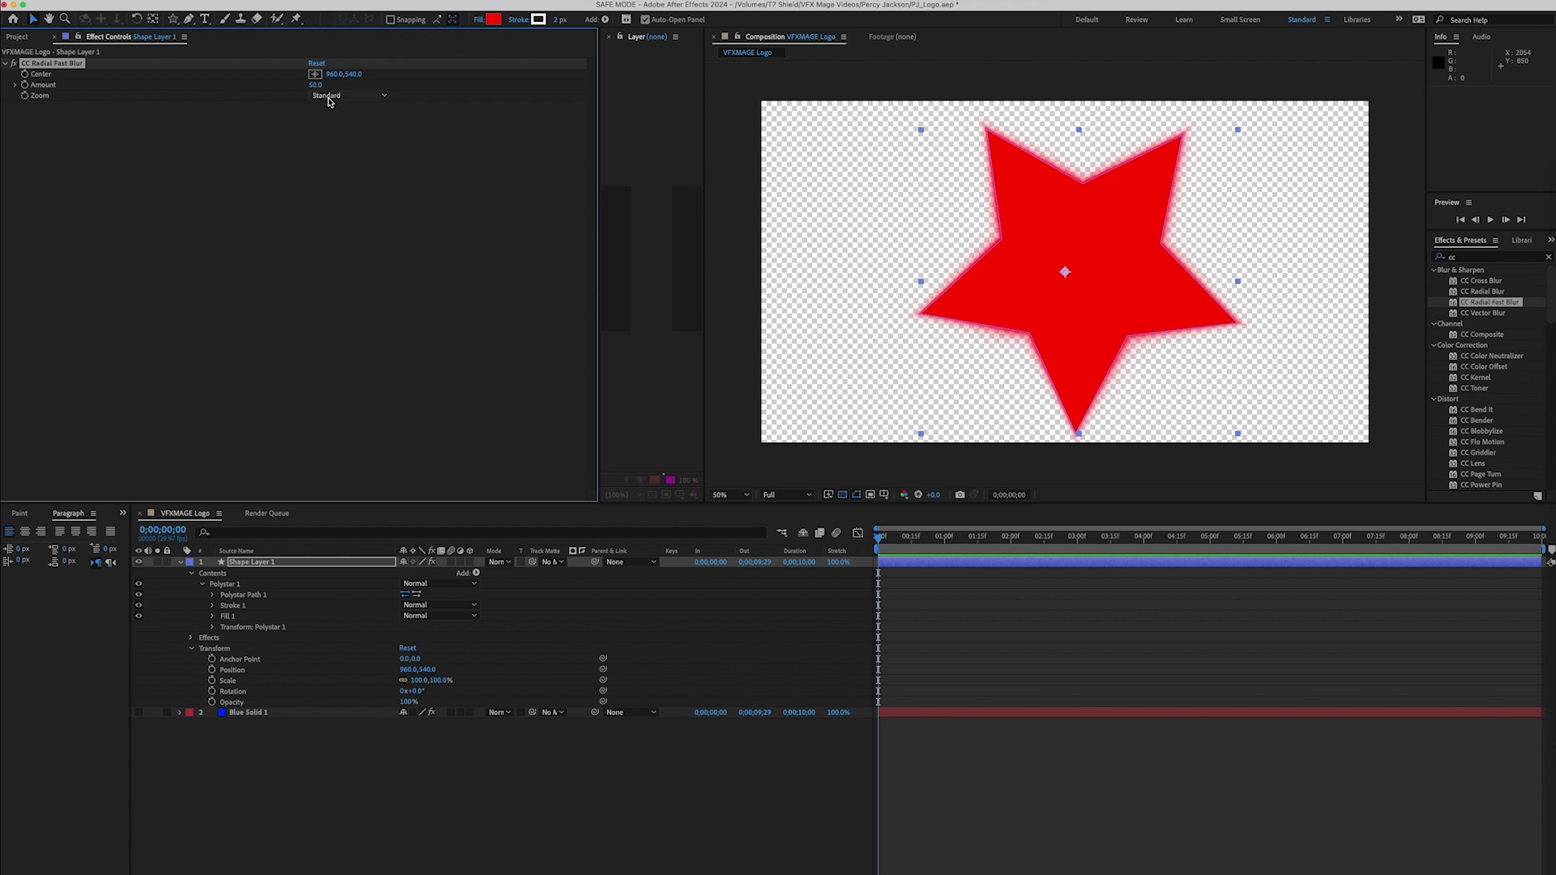
{"action": "left_click_drag", "start_coordinate": [317, 86], "coordinate": [392, 95]}
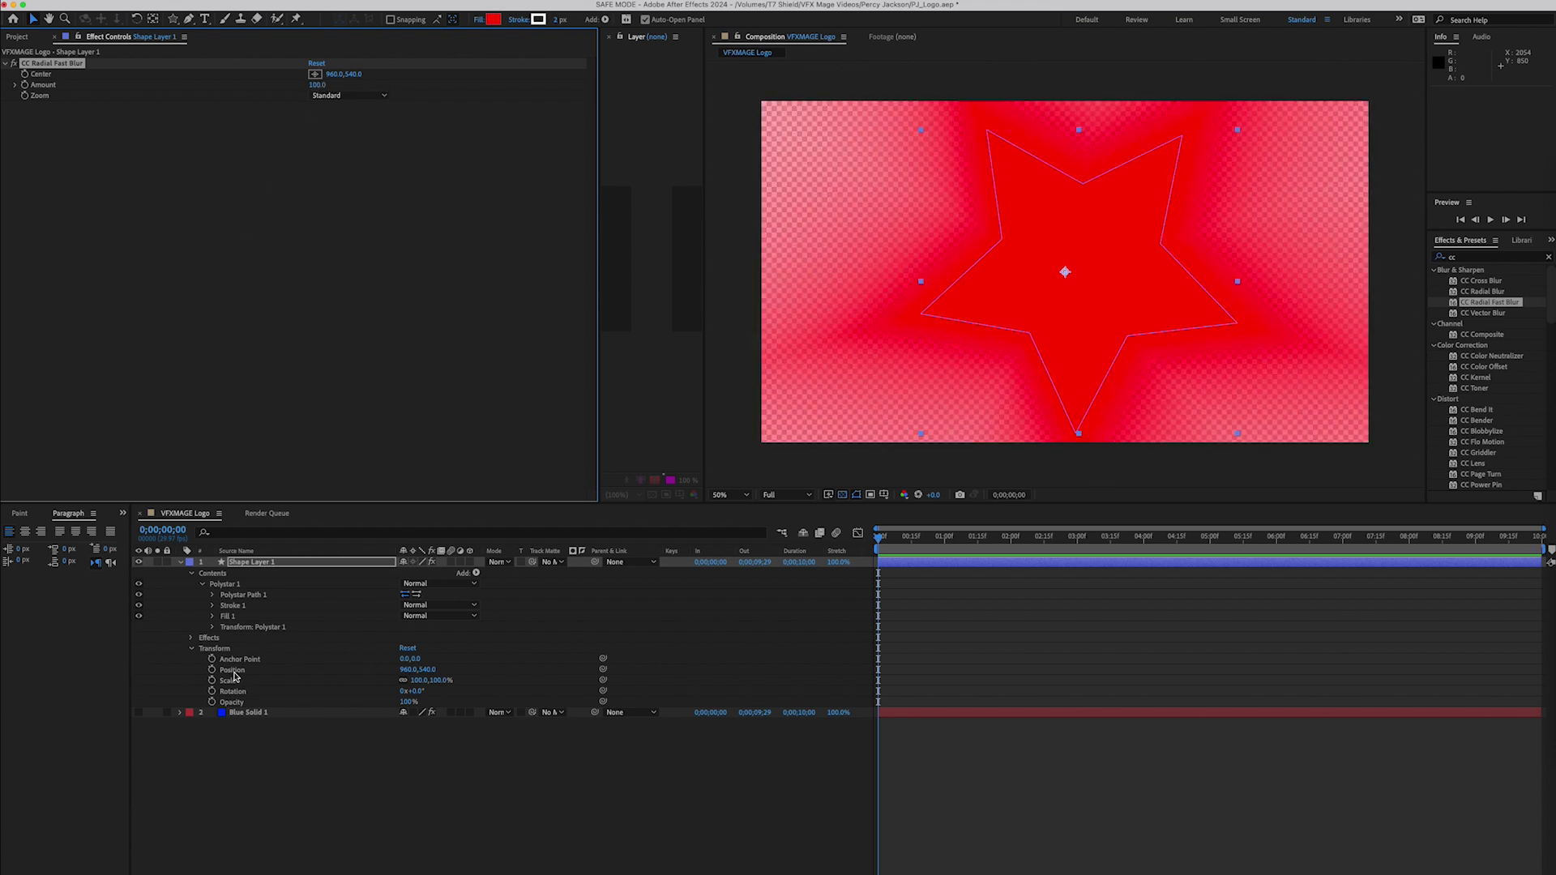
{"action": "left_click", "coordinate": [340, 94]}
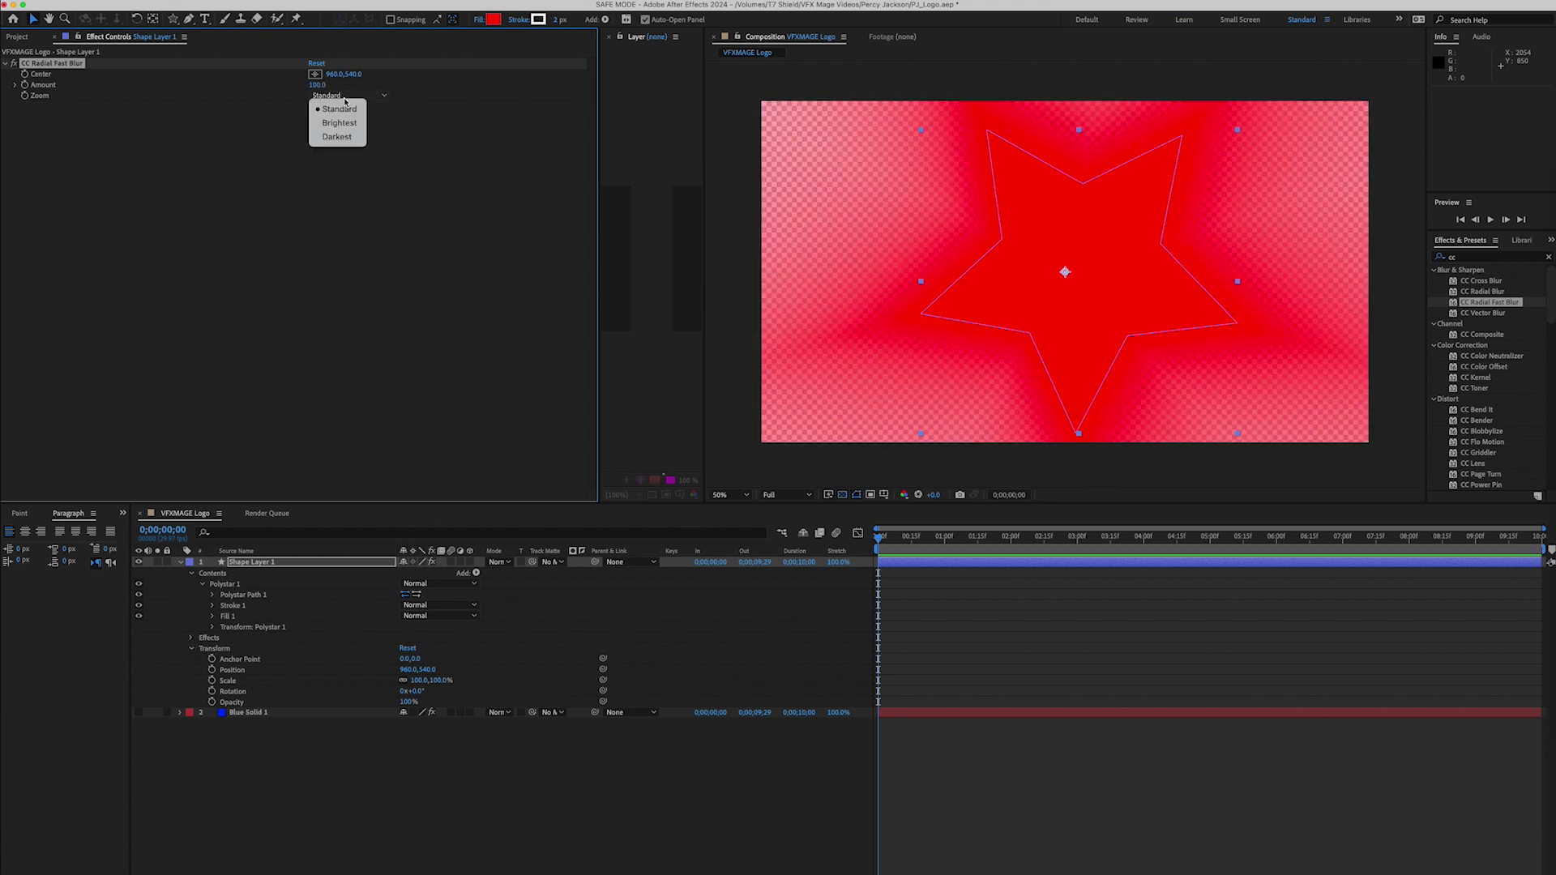
{"action": "left_click", "coordinate": [347, 123]}
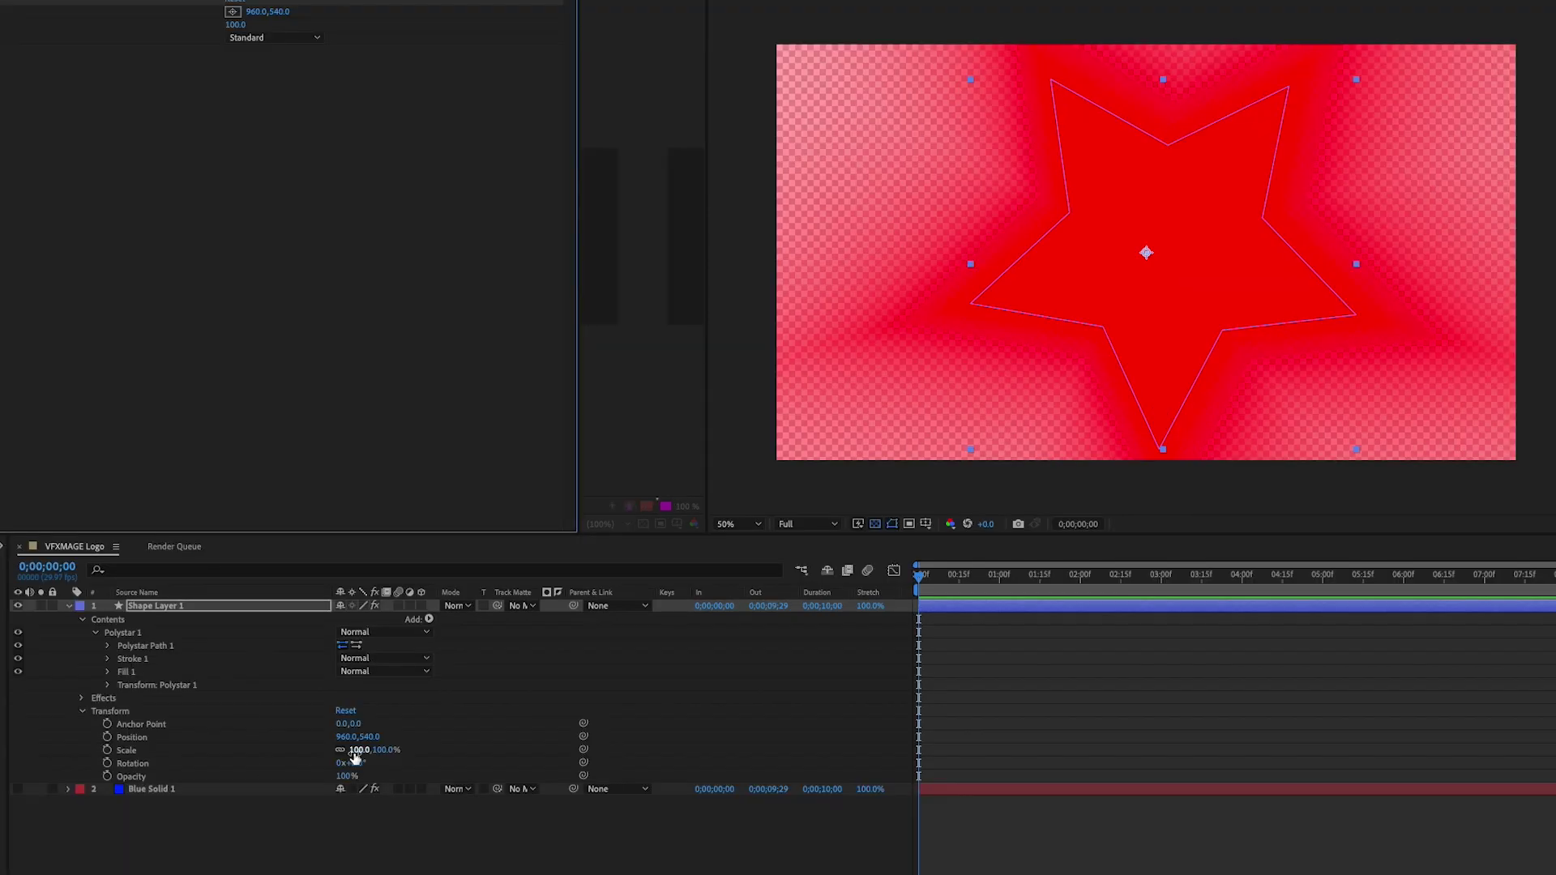
Scale the star down to 30%, undoing accidental position and scale changes
{"action": "left_click_drag", "start_coordinate": [415, 681], "coordinate": [380, 686]}
{"action": "left_click_drag", "start_coordinate": [314, 756], "coordinate": [301, 756]}
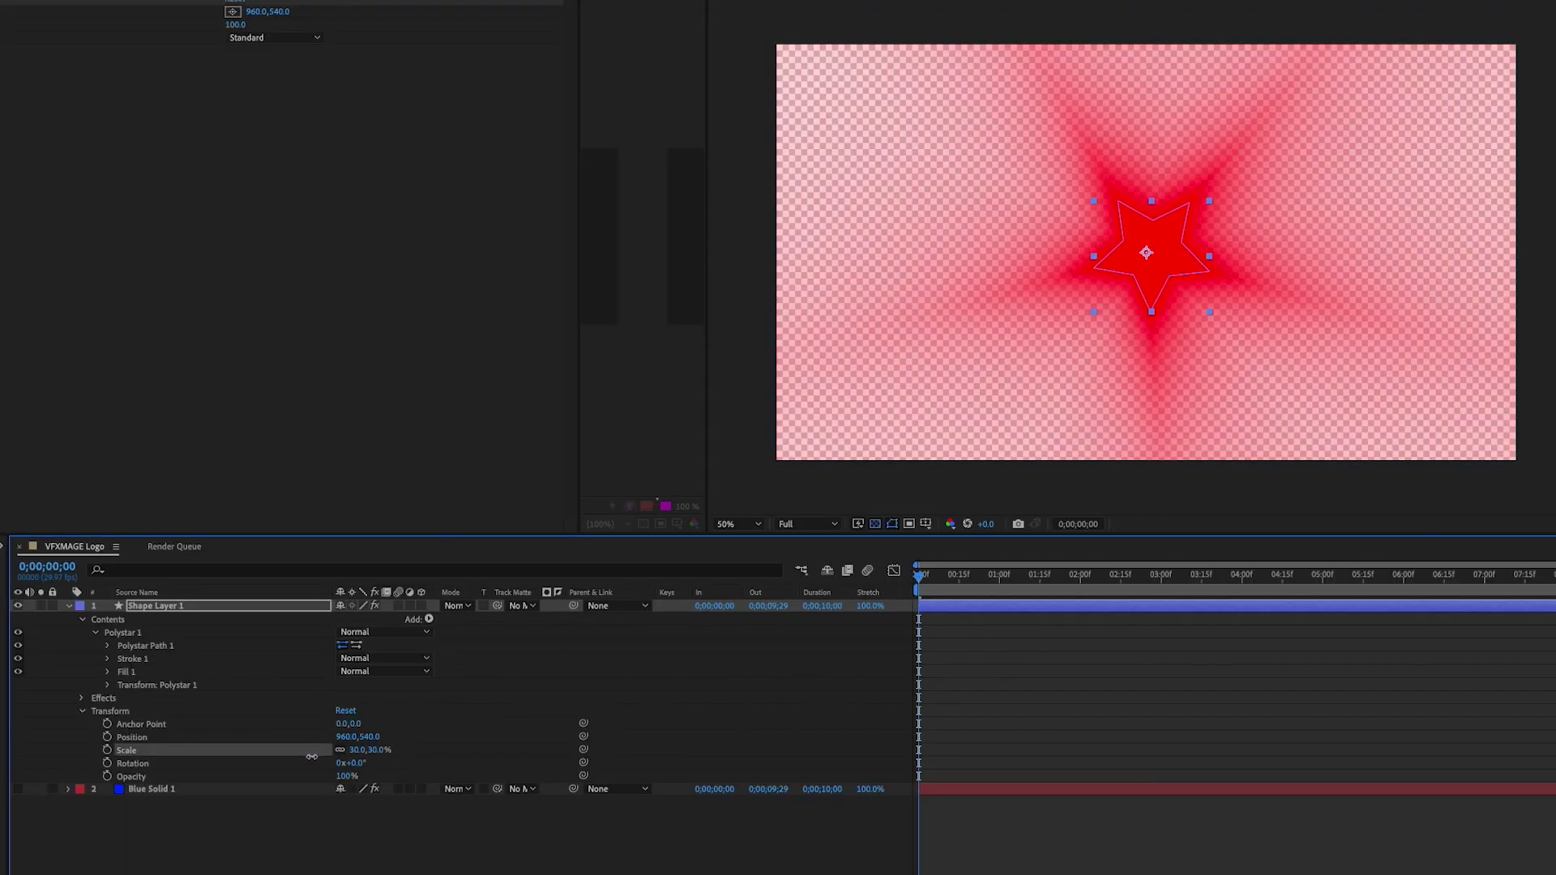
{"action": "left_click", "coordinate": [81, 697]}
{"action": "left_click", "coordinate": [81, 698]}
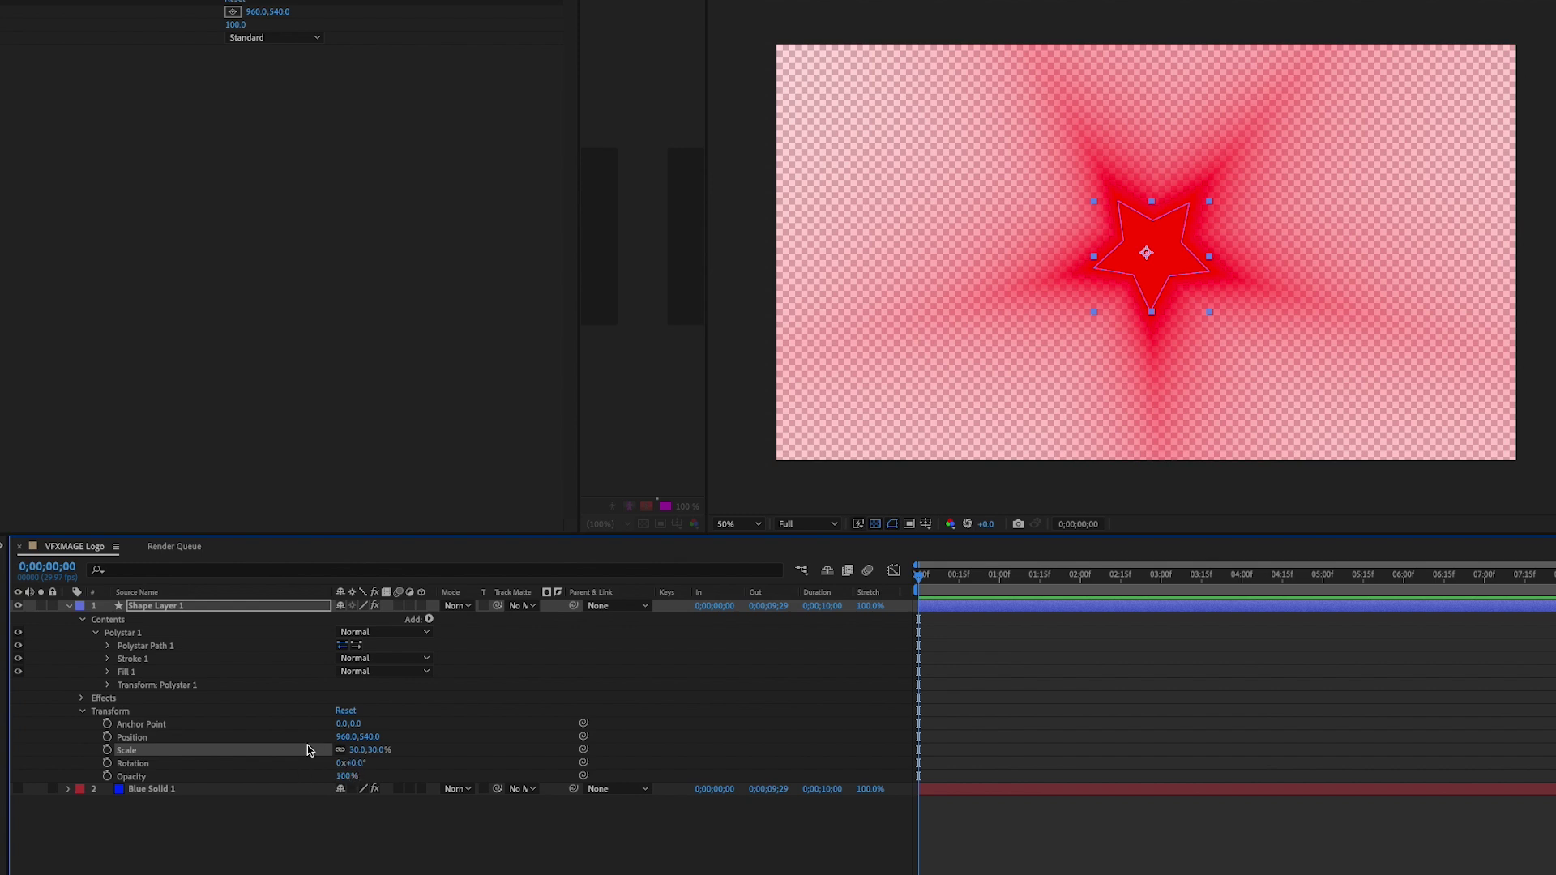
{"action": "left_click_drag", "start_coordinate": [354, 736], "coordinate": [276, 741]}
{"action": "key", "text": "ctrl+z"}
{"action": "left_click_drag", "start_coordinate": [357, 750], "coordinate": [322, 760]}
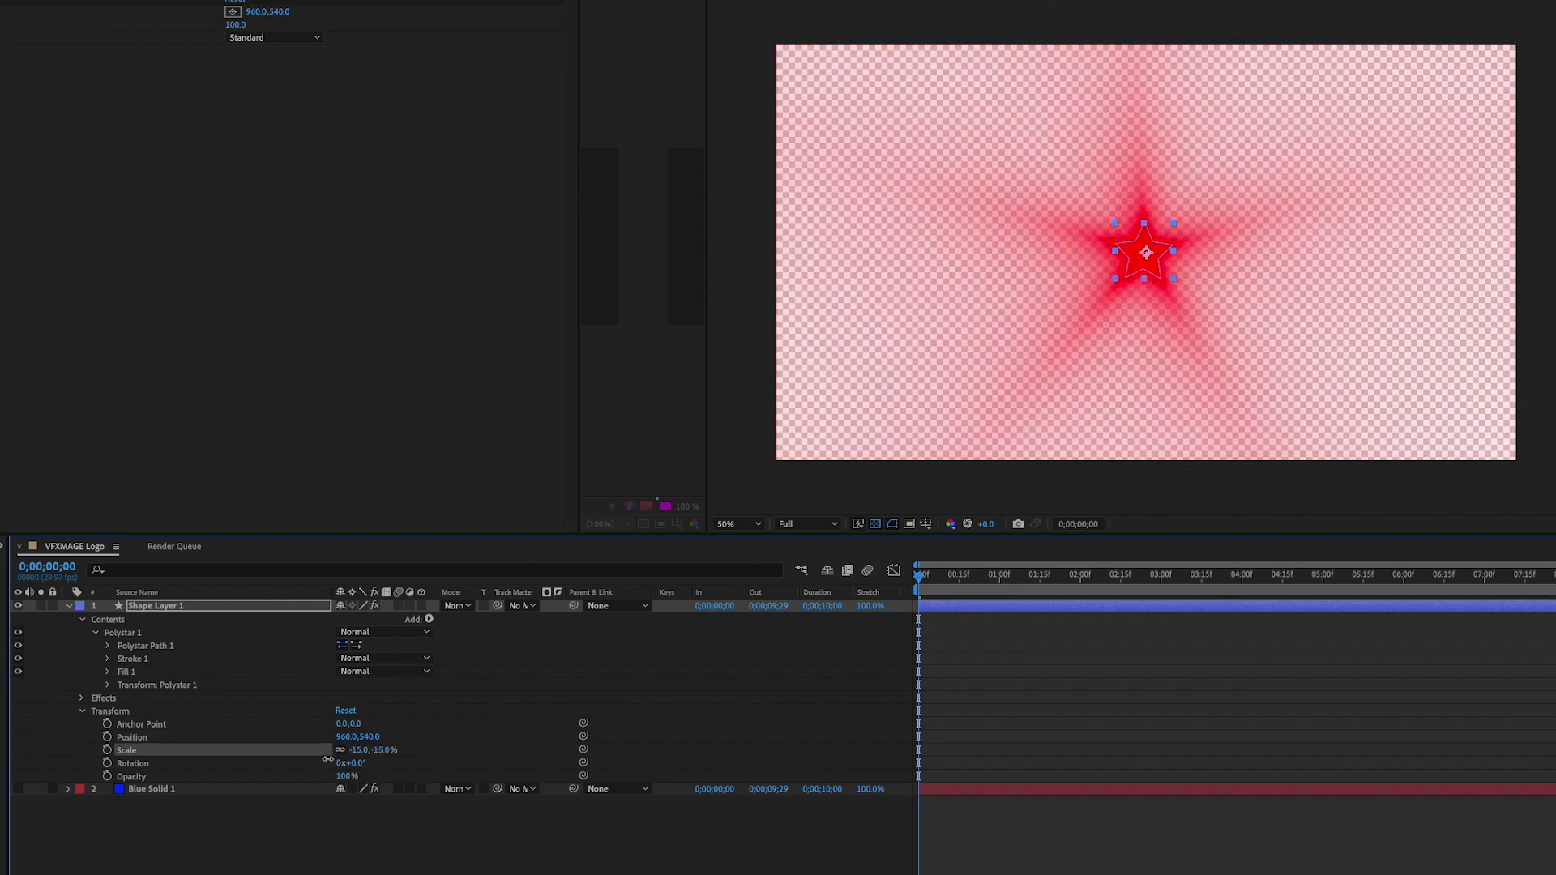
{"action": "key", "text": "ctrl+z"}
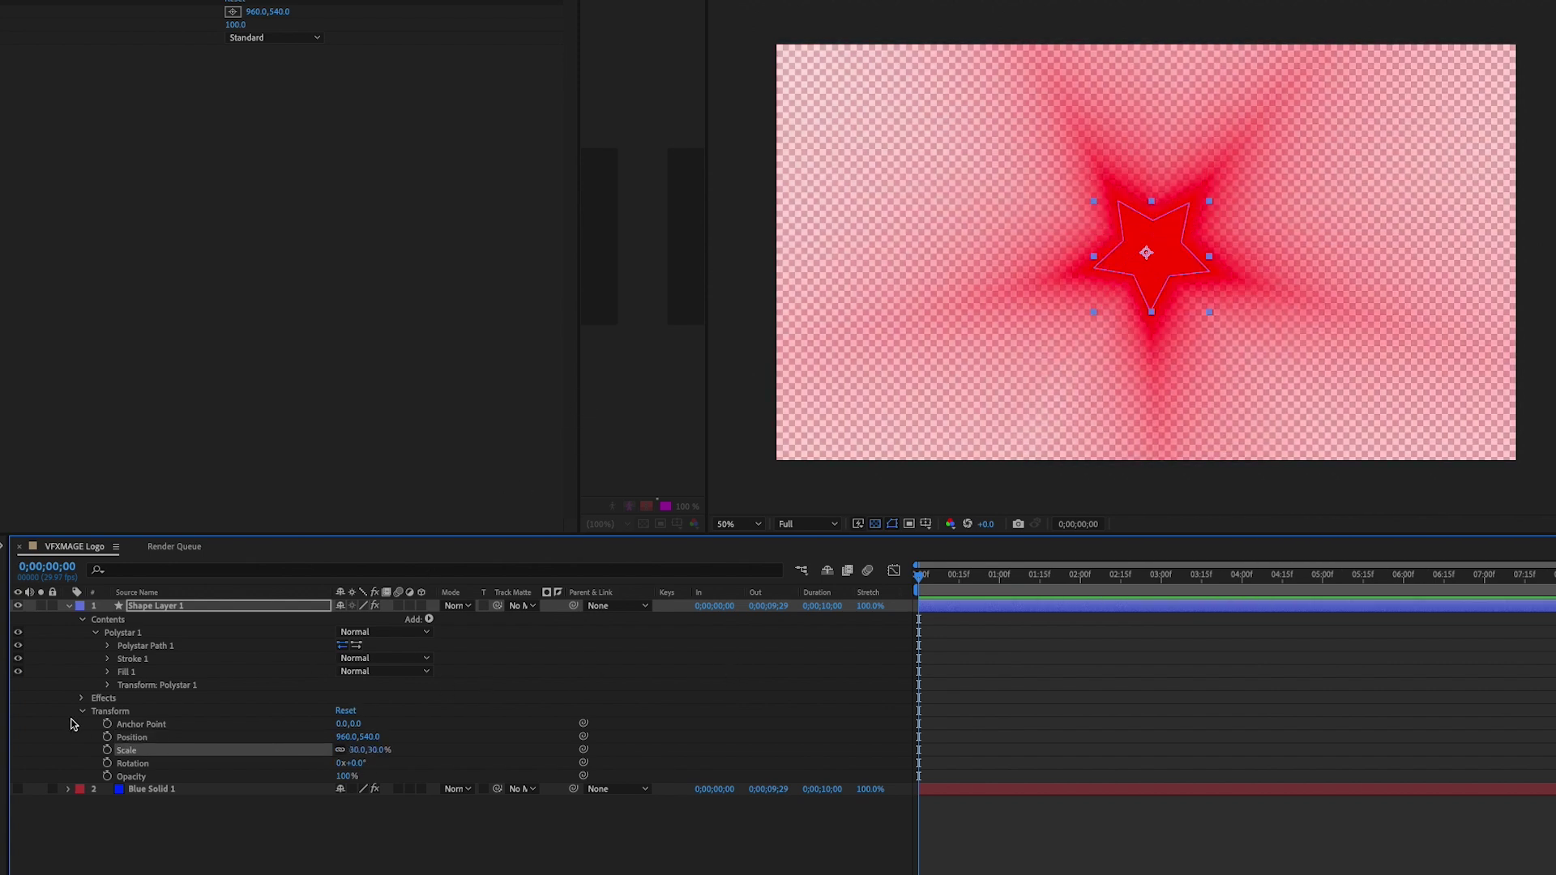
Reshape the star to 13 points with Inner Radius 57.4 and Outer Radius 1929.8
{"action": "left_click", "coordinate": [107, 647]}
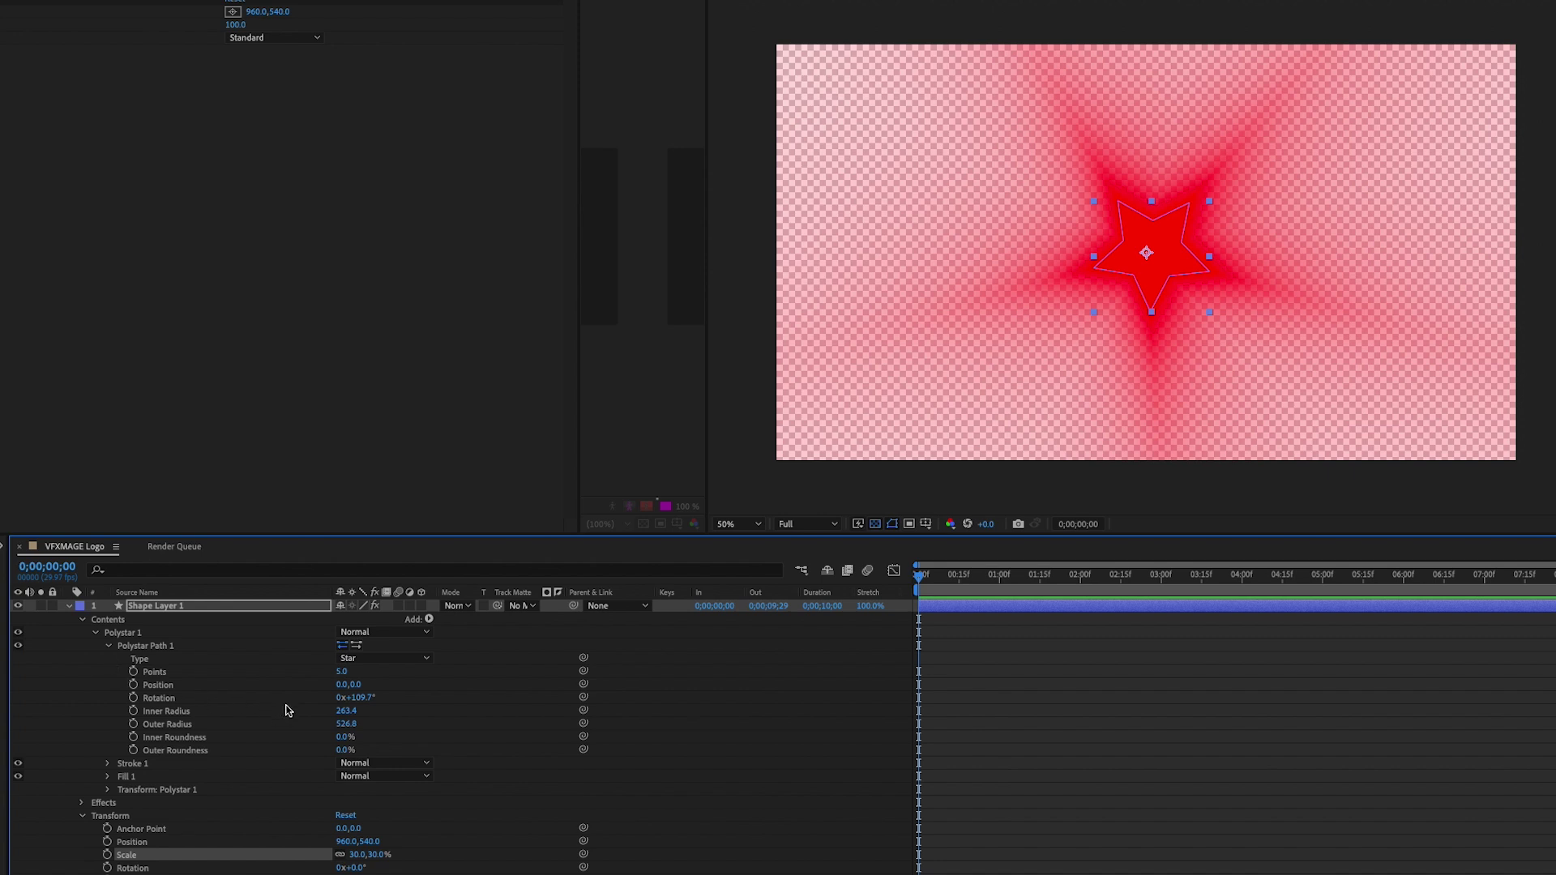
{"action": "left_click_drag", "start_coordinate": [346, 711], "coordinate": [1215, 797]}
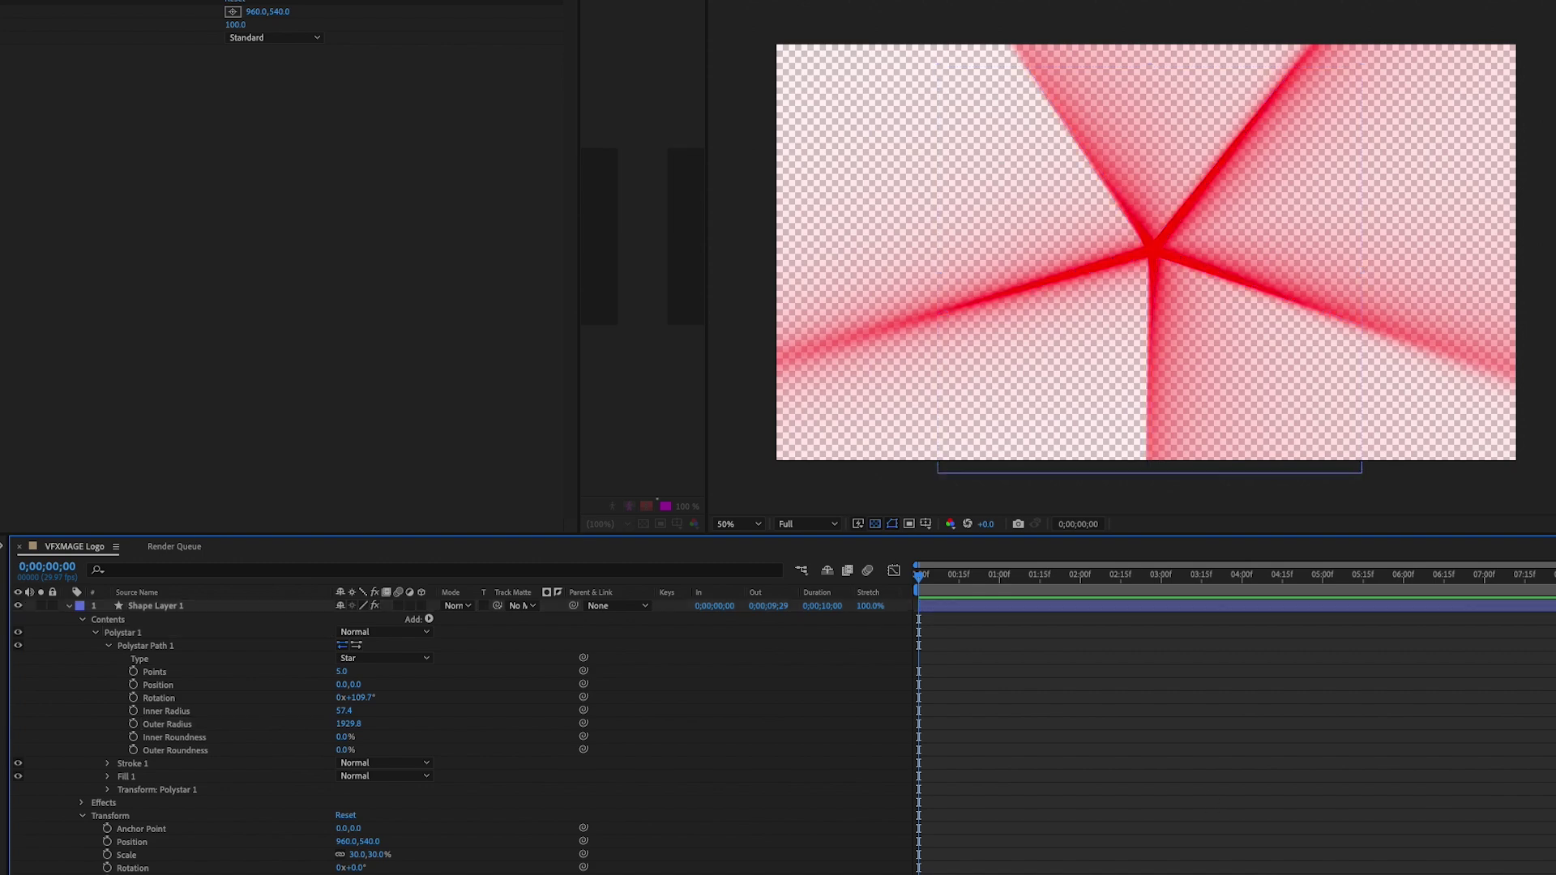
{"action": "left_click_drag", "start_coordinate": [341, 672], "coordinate": [358, 679]}
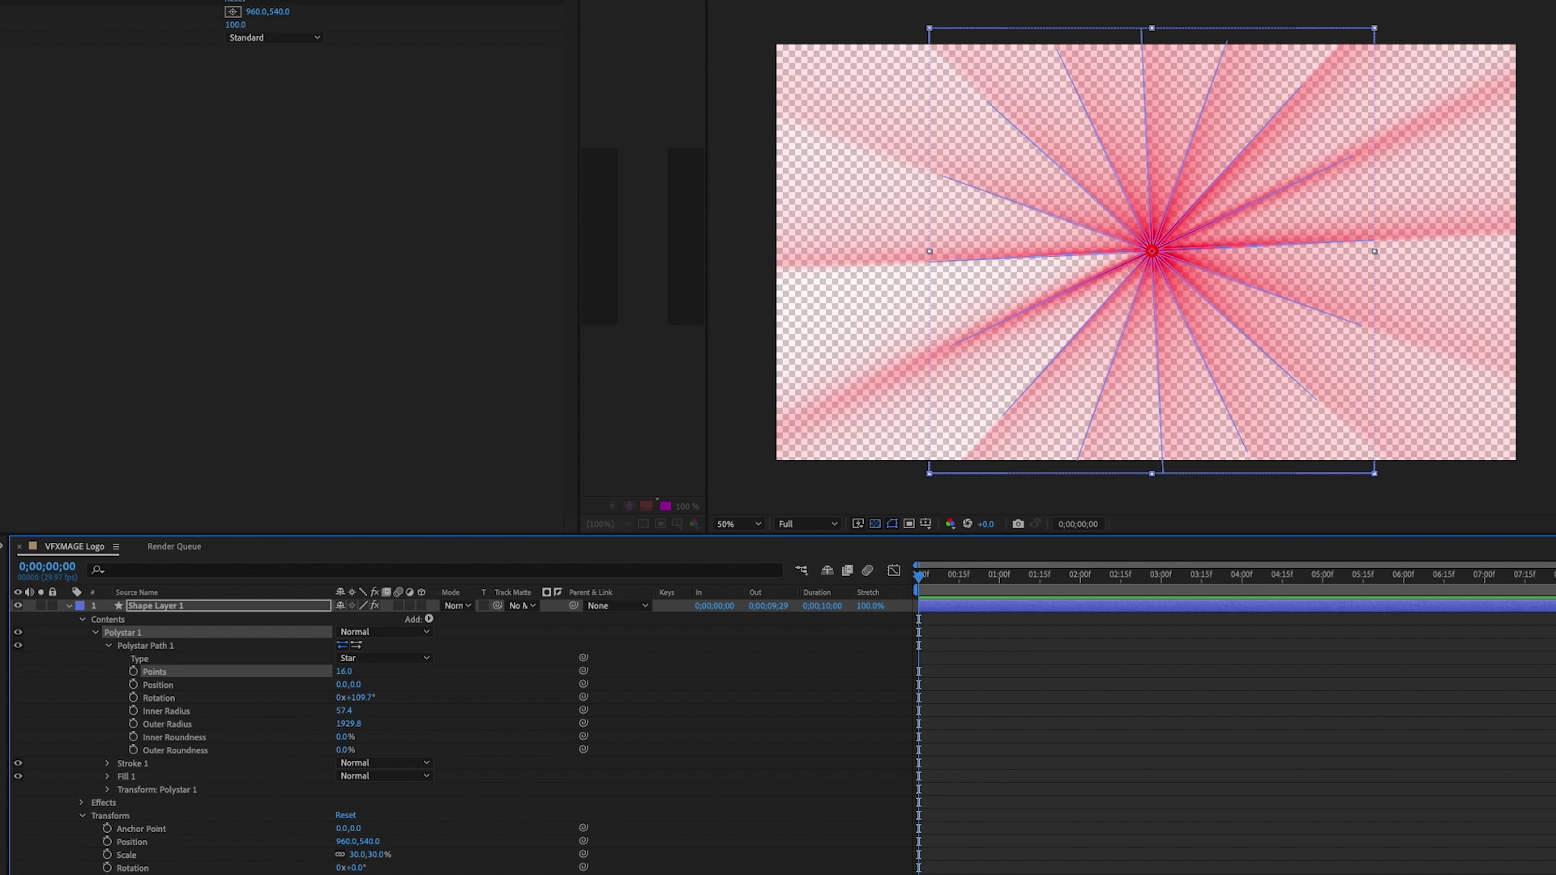
{"action": "left_click", "coordinate": [346, 672]}
{"action": "key", "text": "Return"}
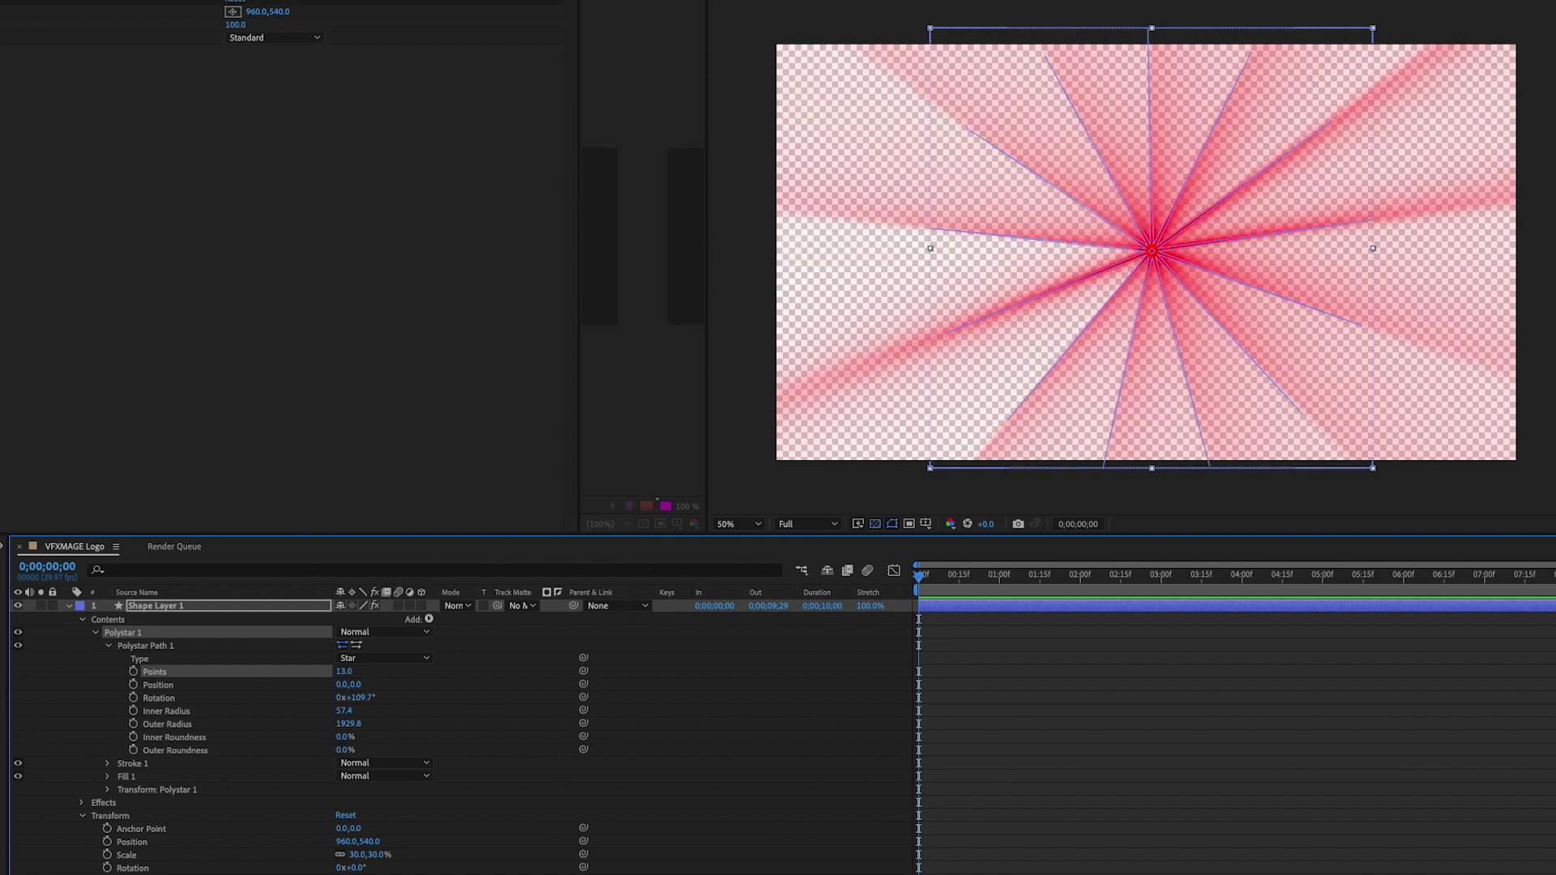
{"action": "key", "text": "F2"}
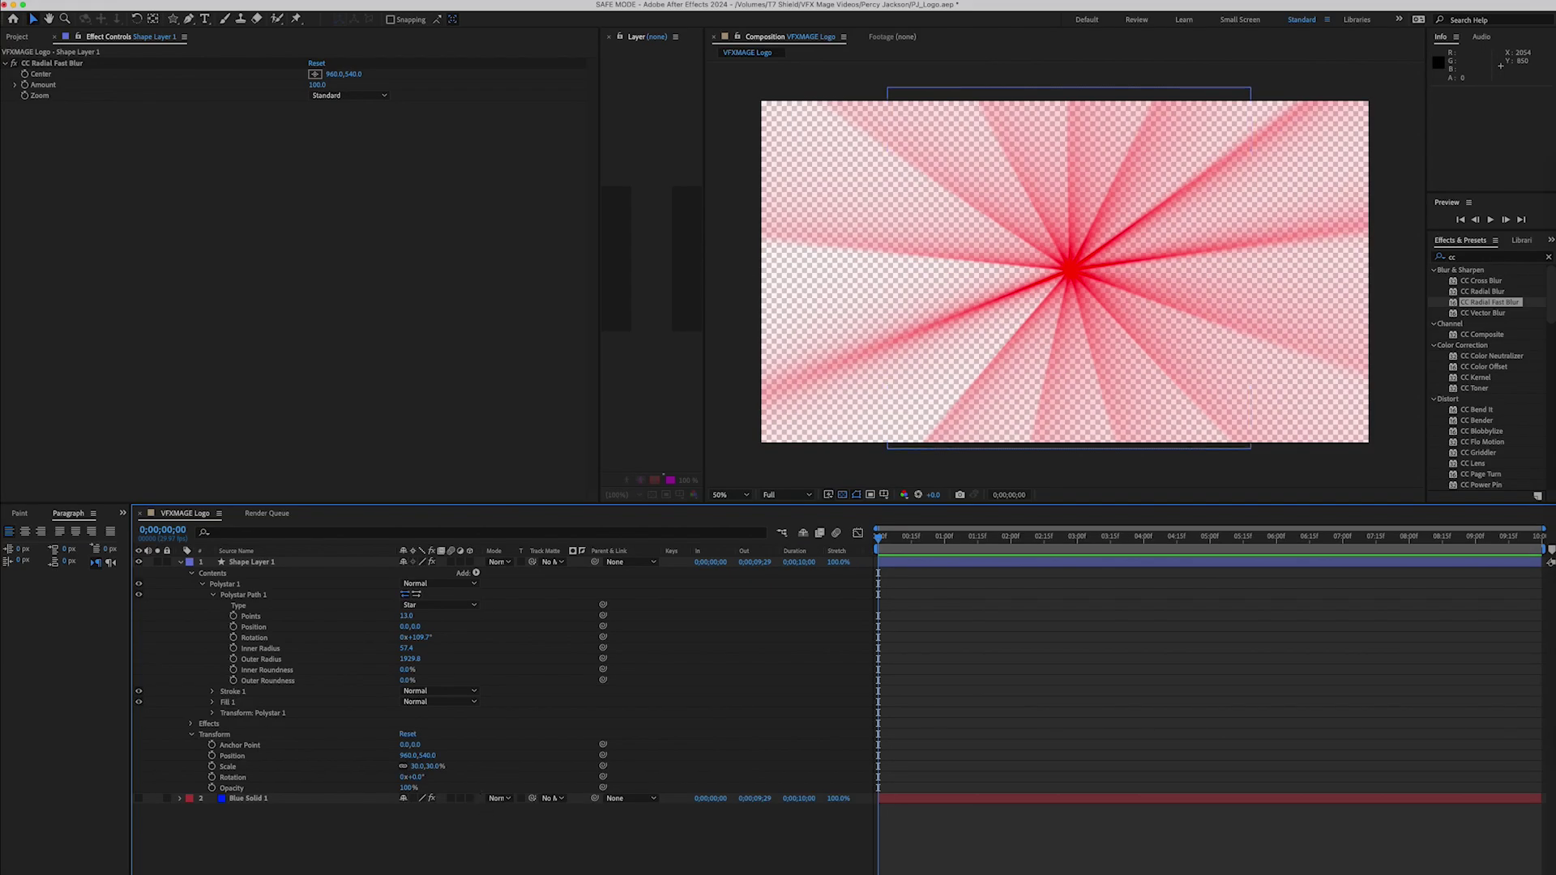
Add a Null Object layer named Null 1 and open it in the Layer viewer
{"action": "right_click", "coordinate": [470, 840]}
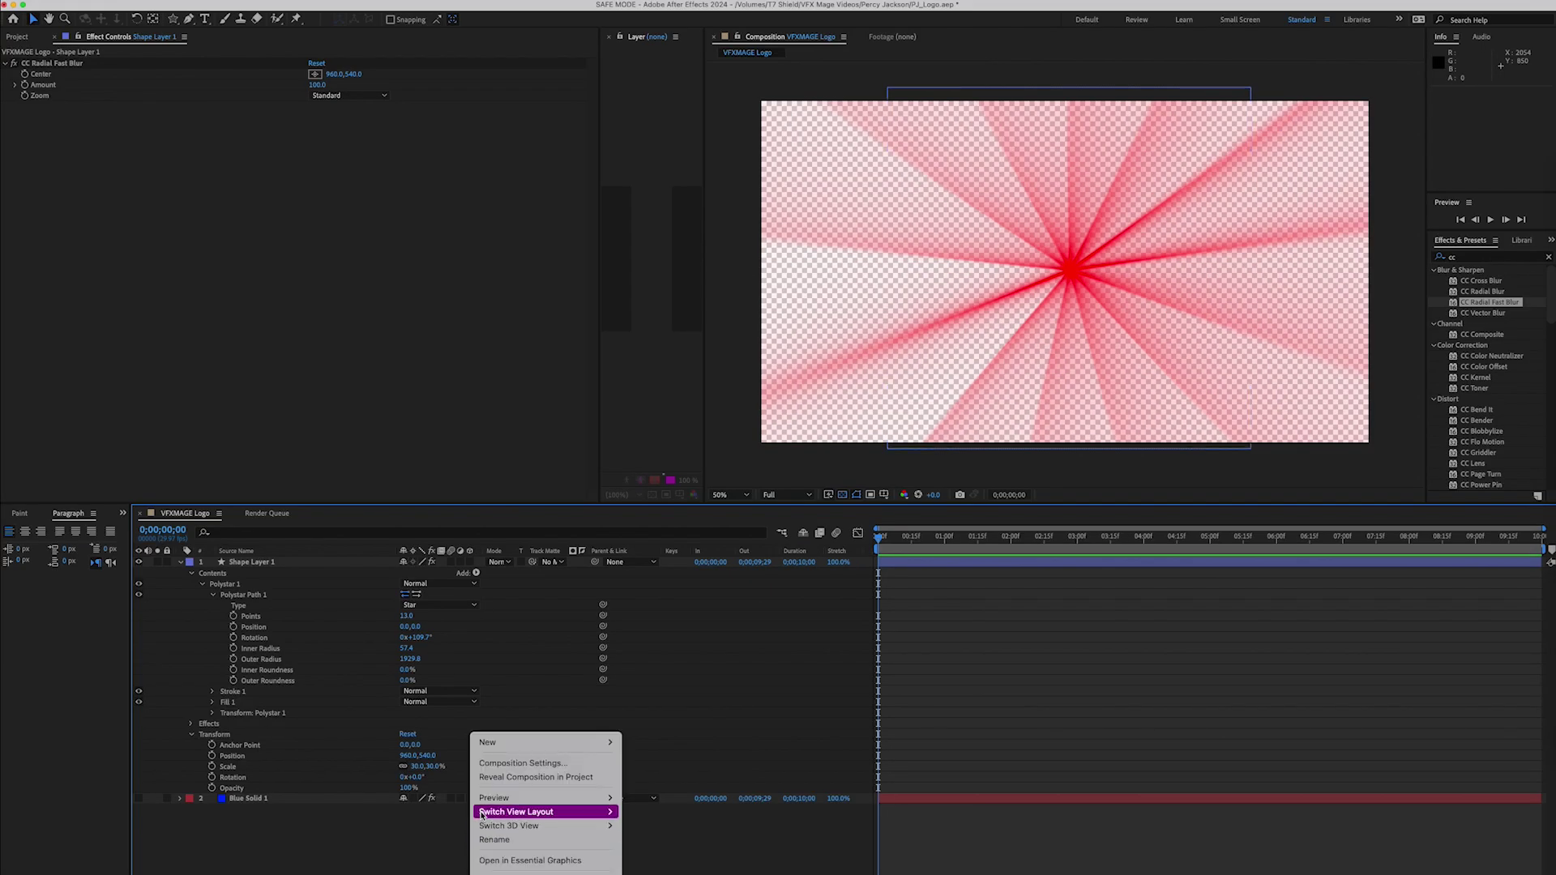
{"action": "mouse_move", "coordinate": [515, 742]}
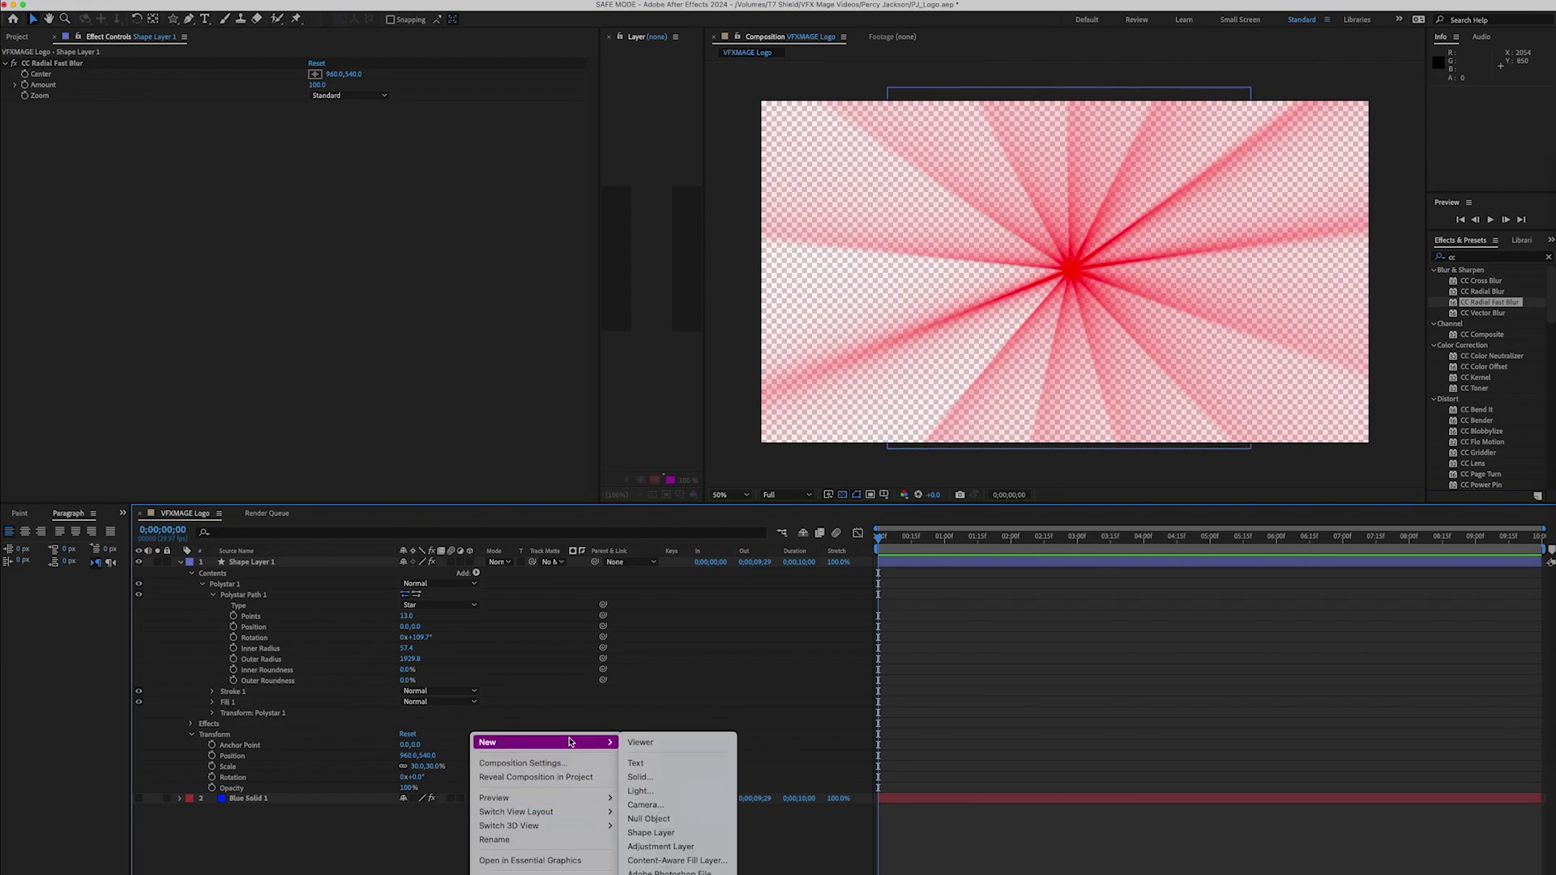
{"action": "left_click", "coordinate": [675, 818]}
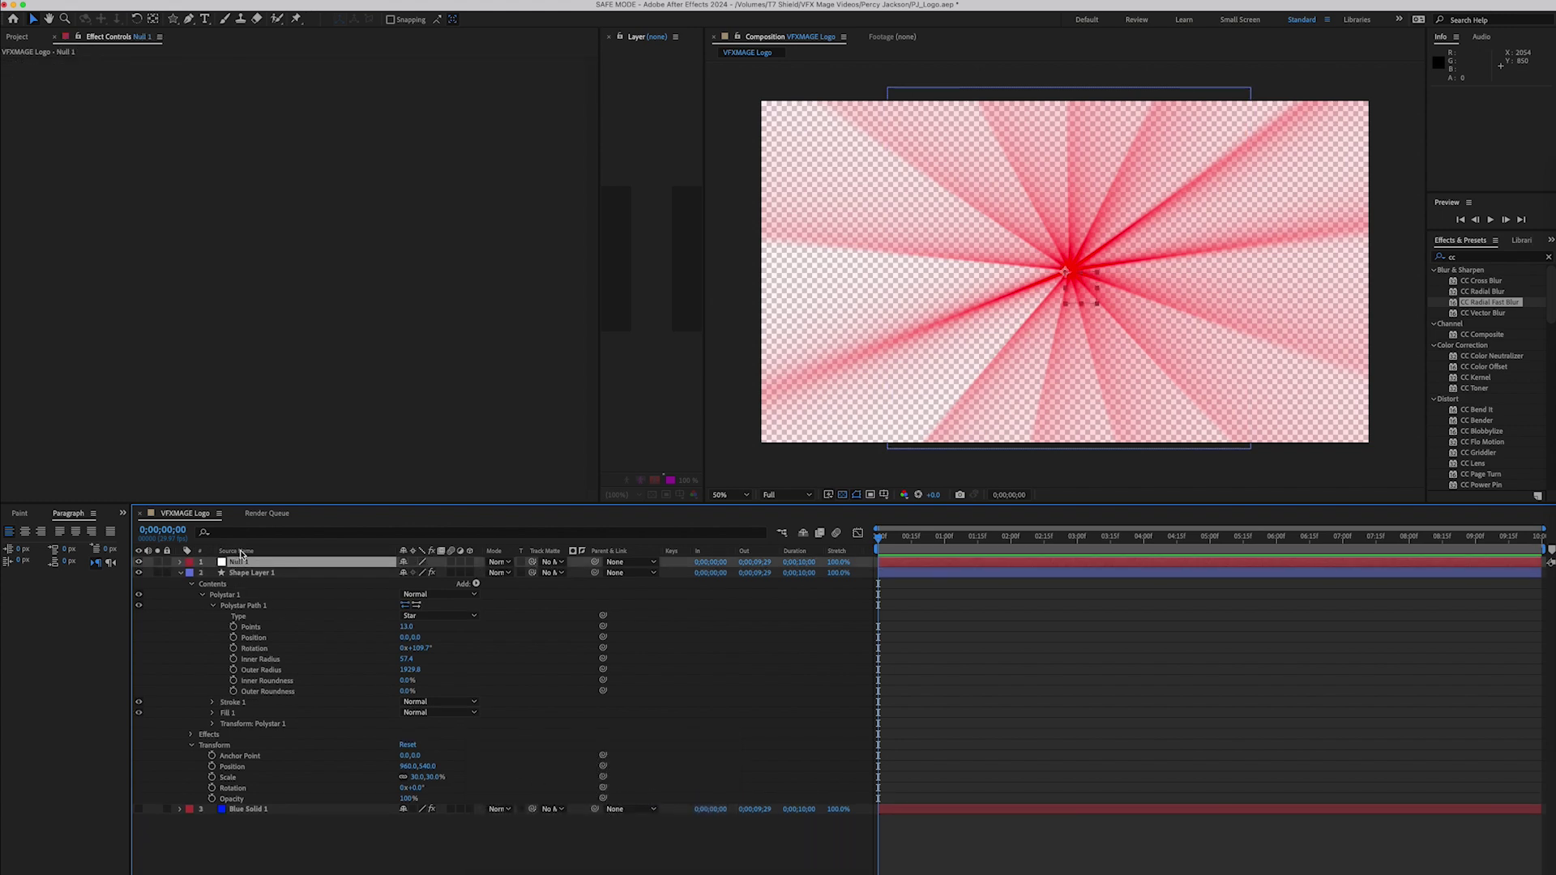
{"action": "double_click", "coordinate": [238, 562]}
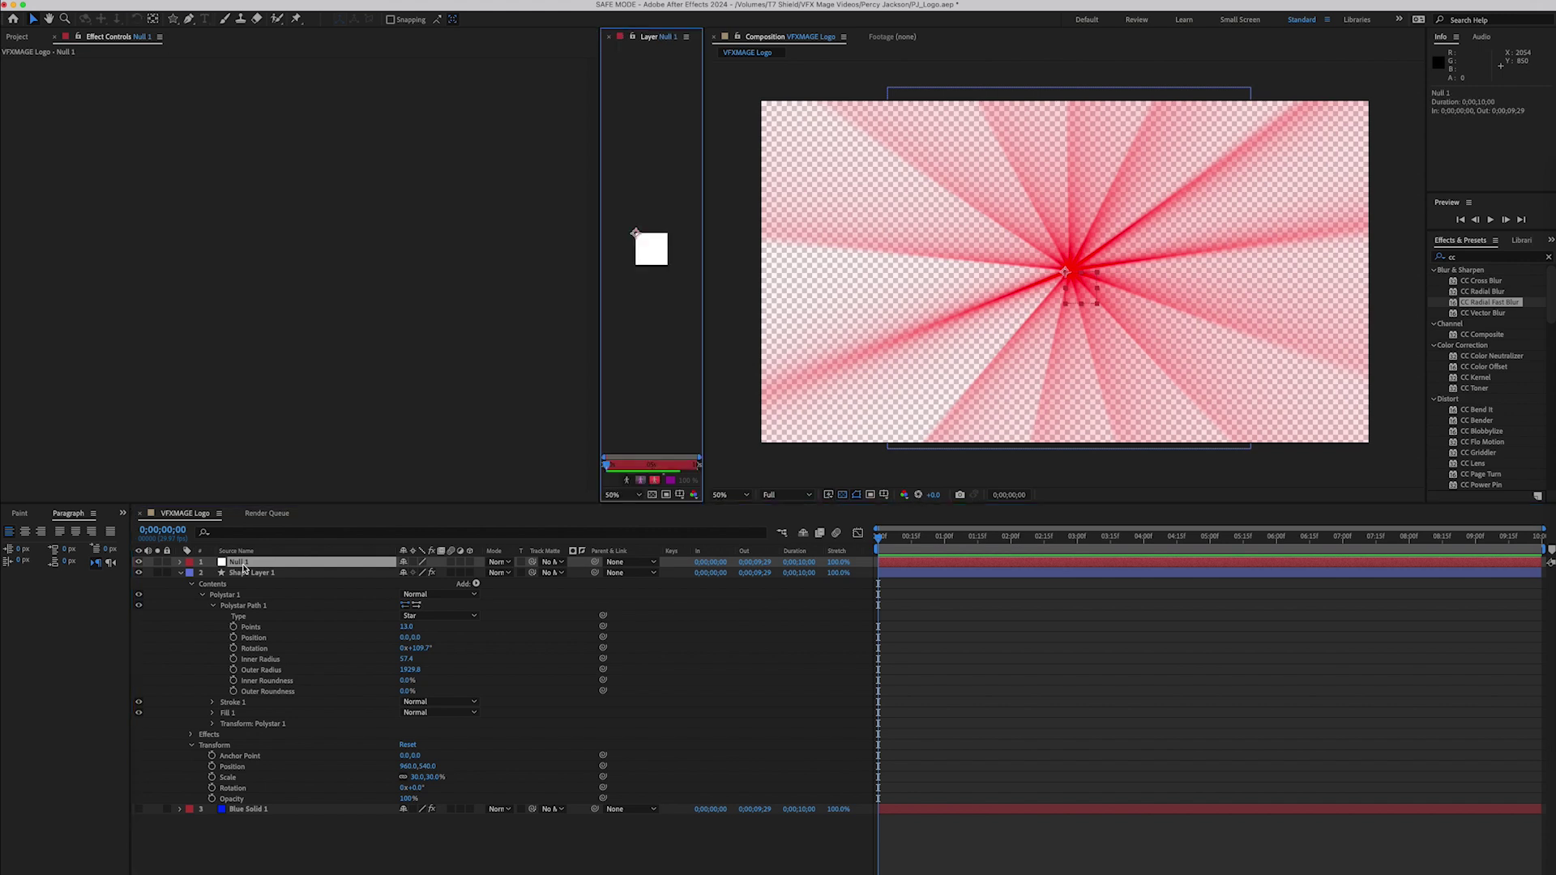
Rename the Null 1 layer to 'Control' and reselect it
{"action": "right_click", "coordinate": [253, 564]}
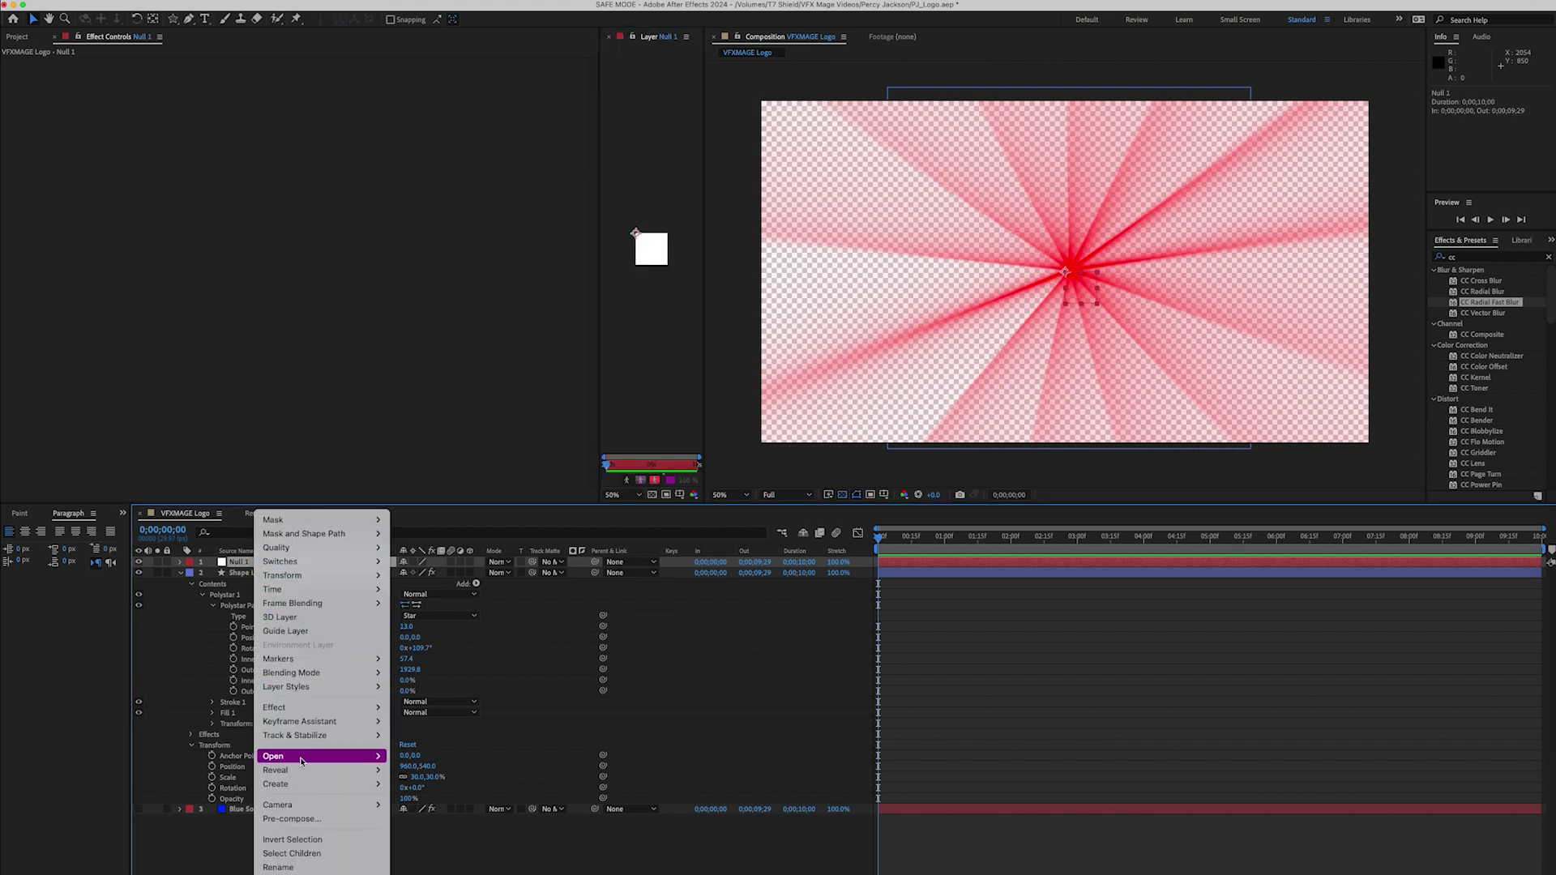
{"action": "mouse_move", "coordinate": [301, 789]}
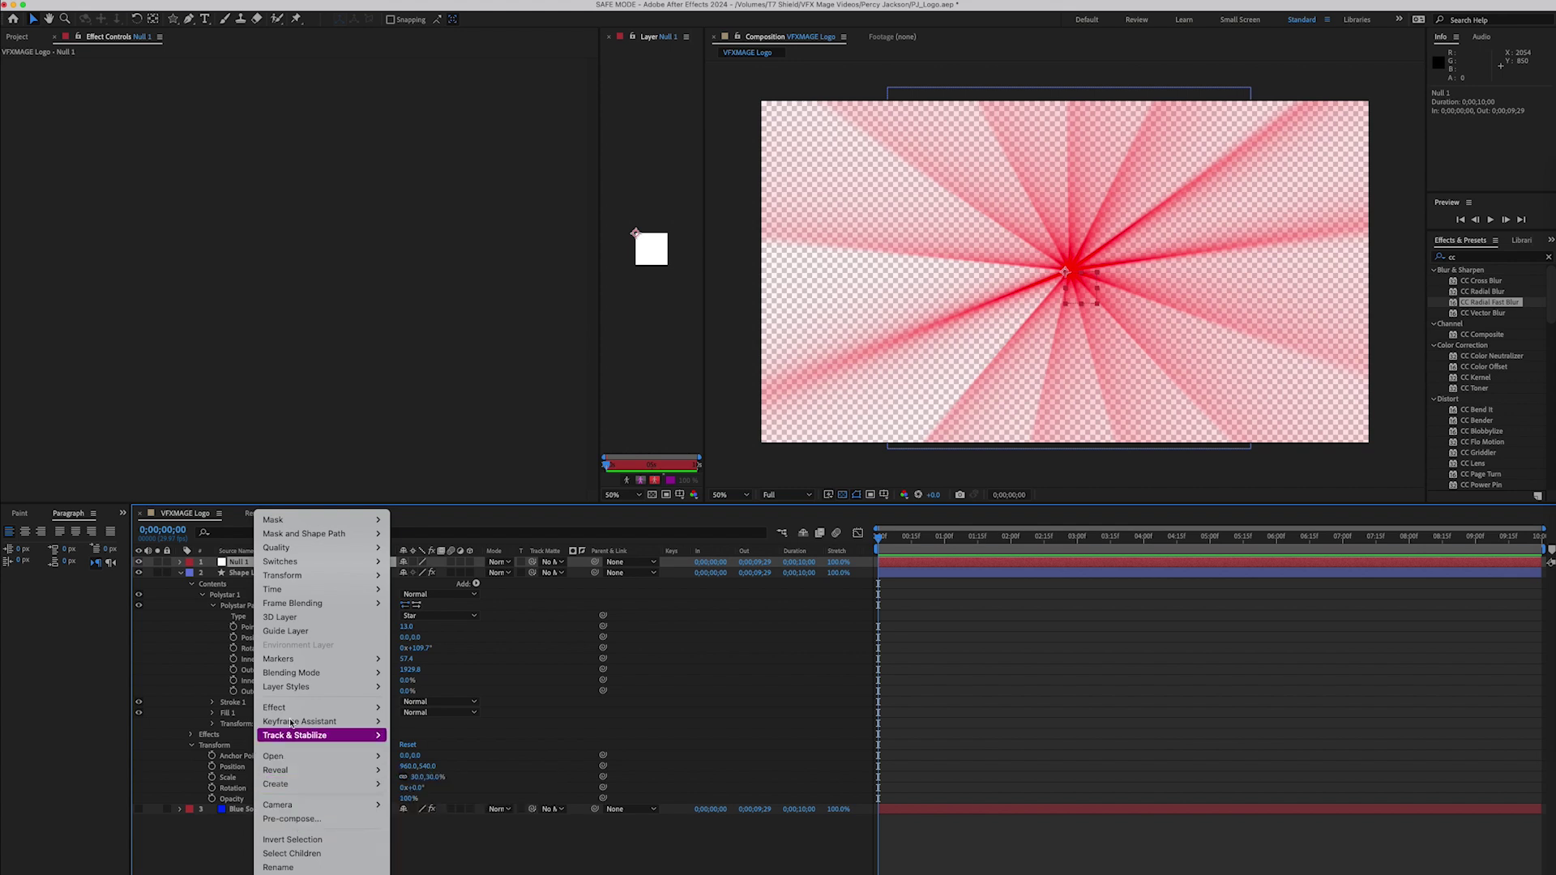
{"action": "mouse_move", "coordinate": [283, 660]}
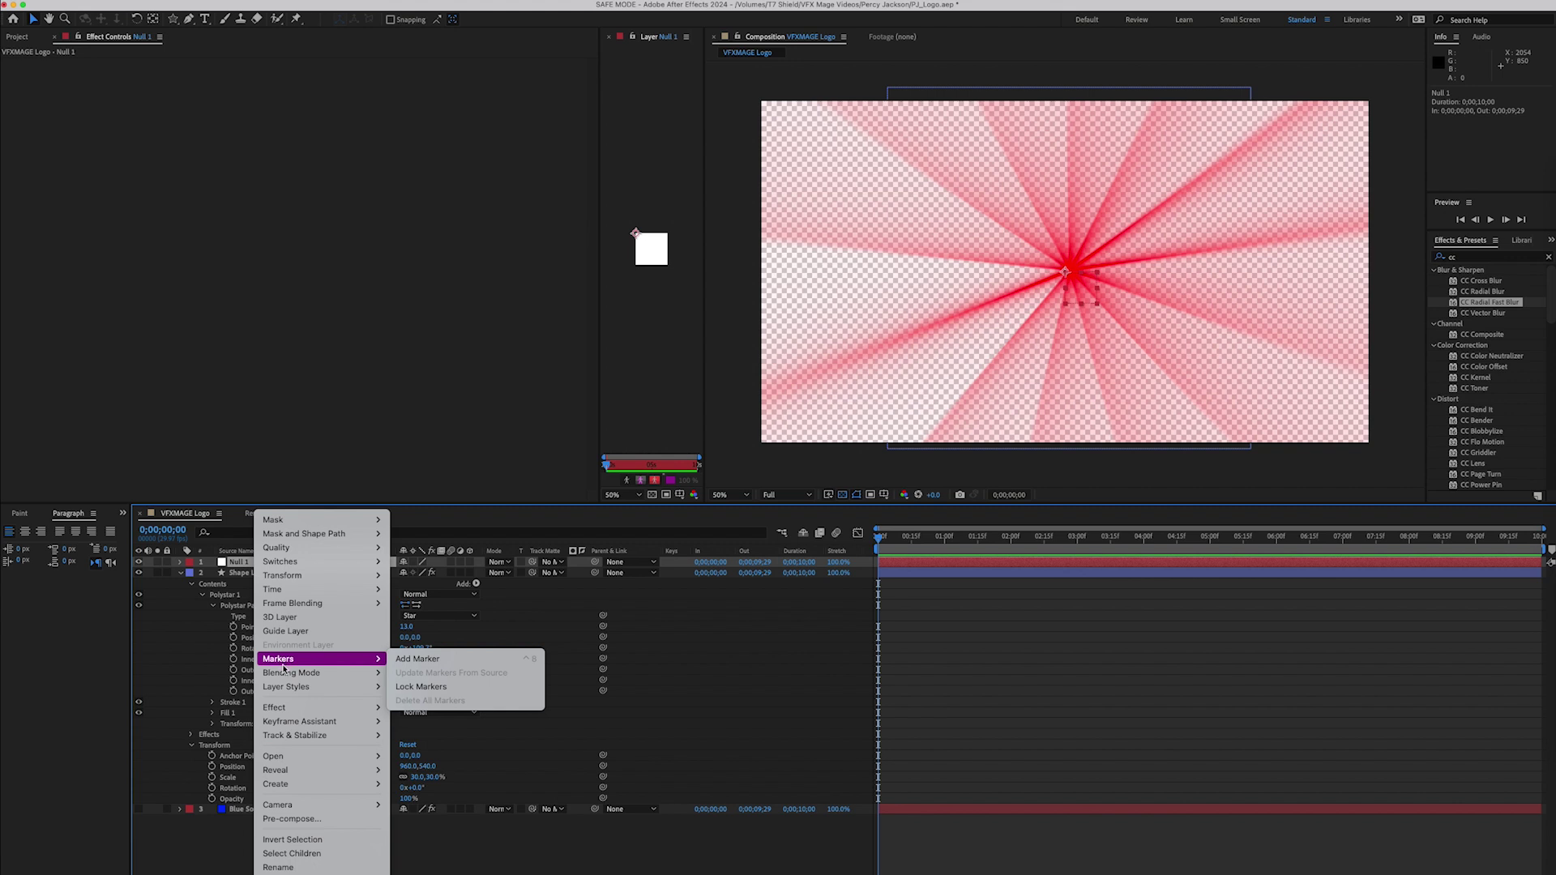
{"action": "mouse_move", "coordinate": [291, 758]}
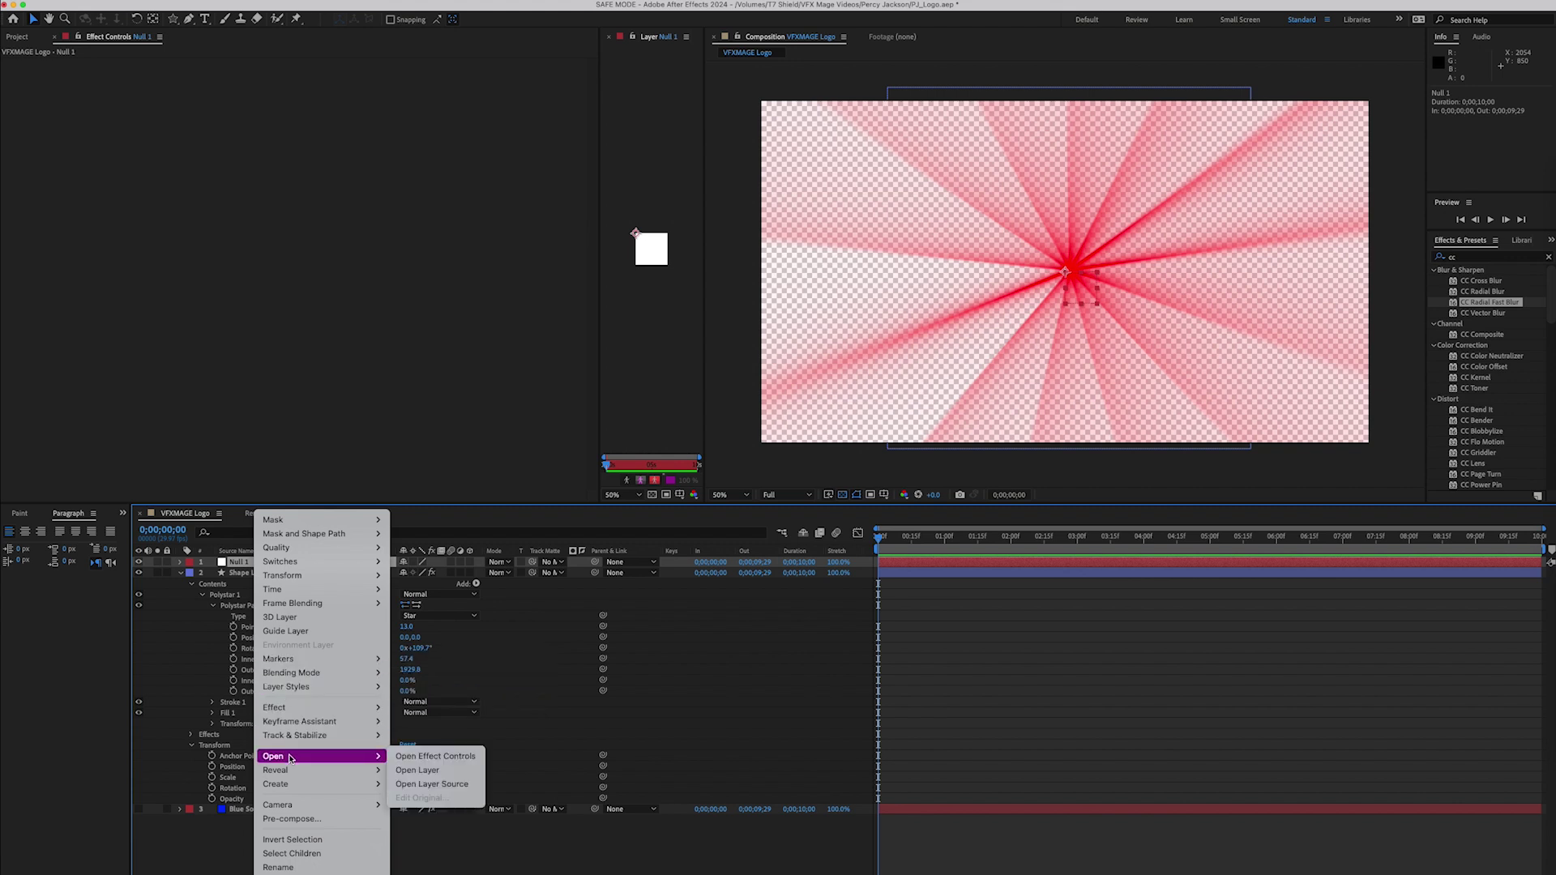
{"action": "left_click", "coordinate": [186, 842]}
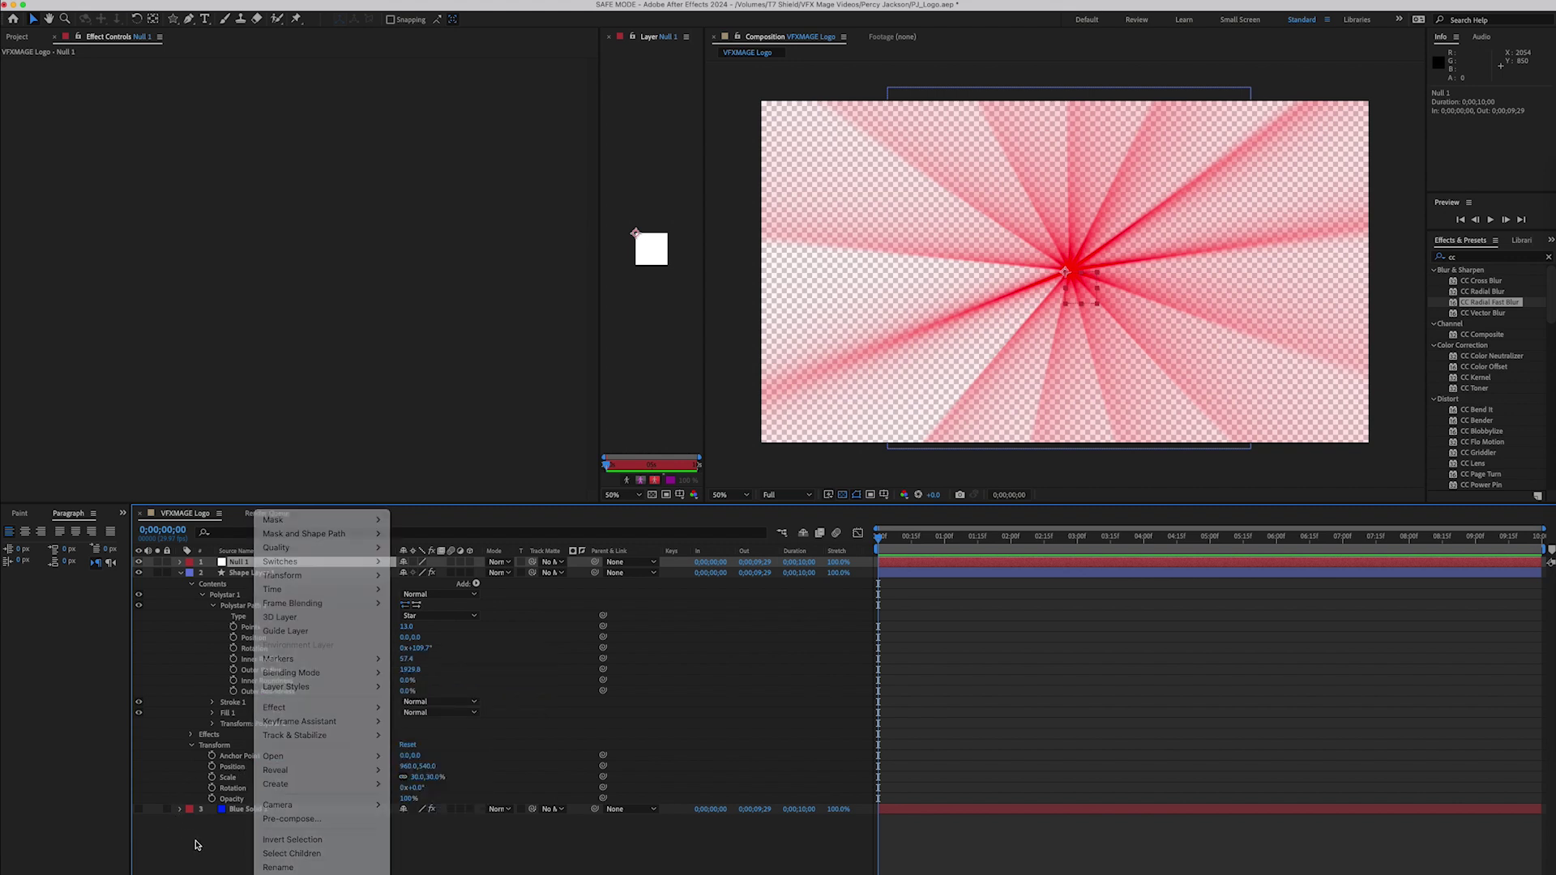
{"action": "double_click", "coordinate": [239, 565]}
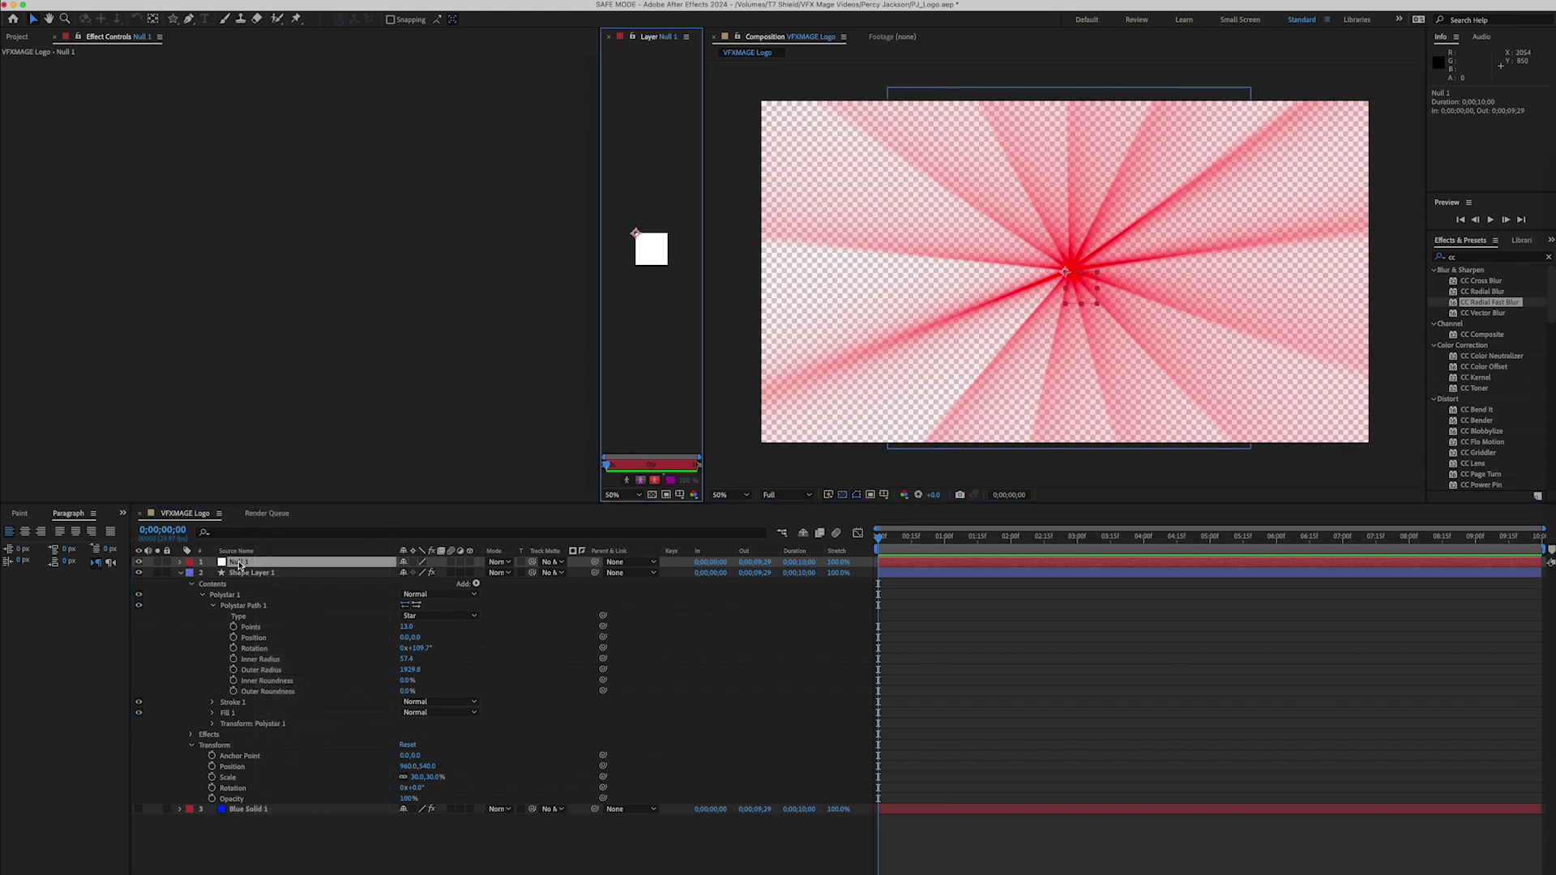
{"action": "right_click", "coordinate": [239, 564]}
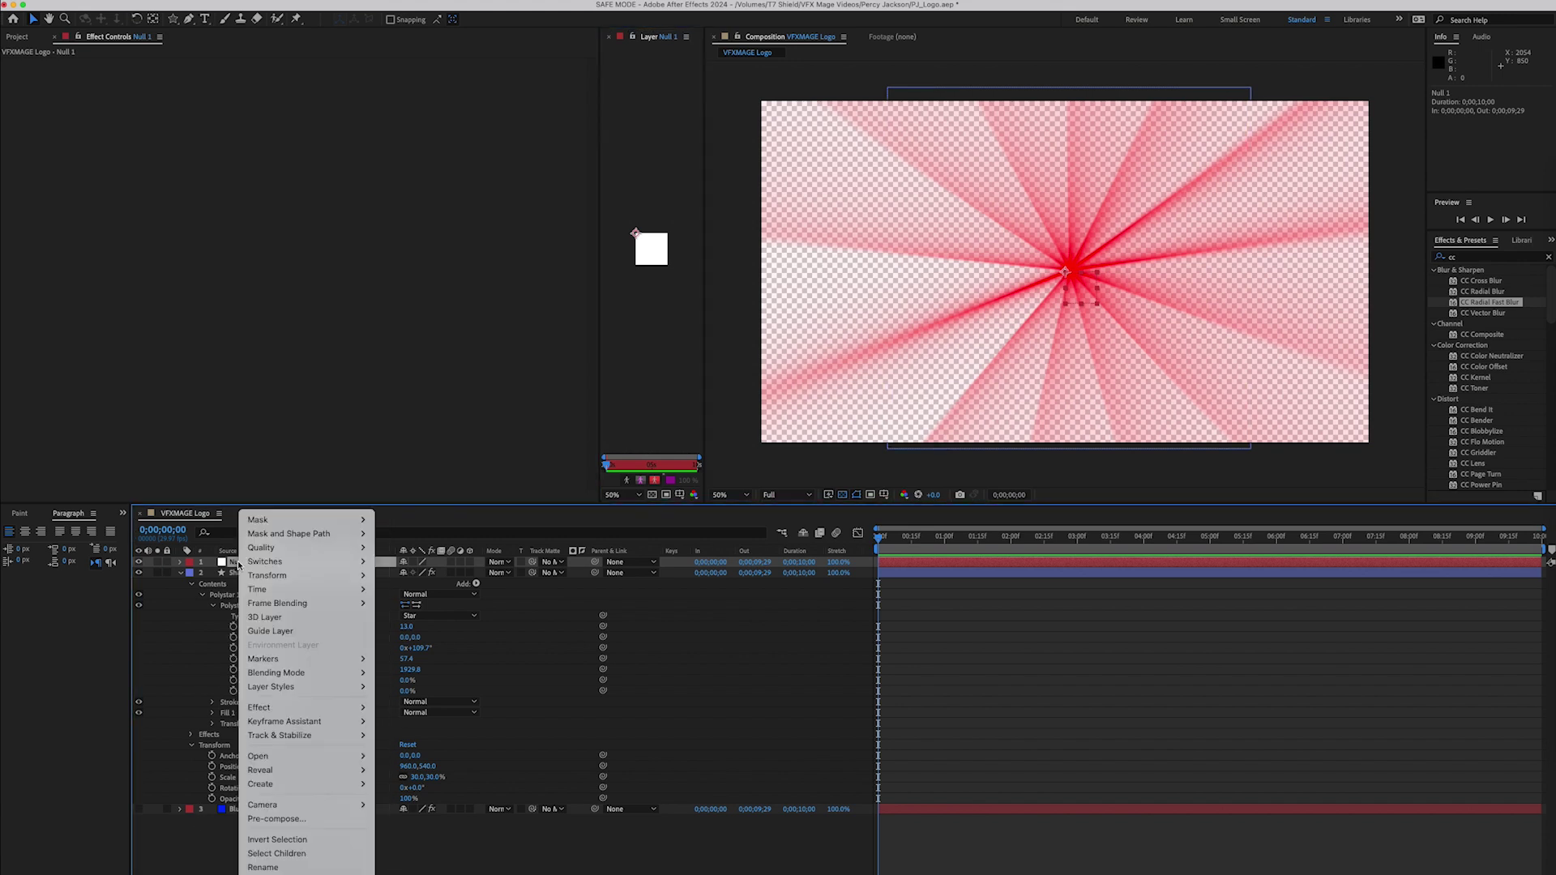
{"action": "mouse_move", "coordinate": [300, 711]}
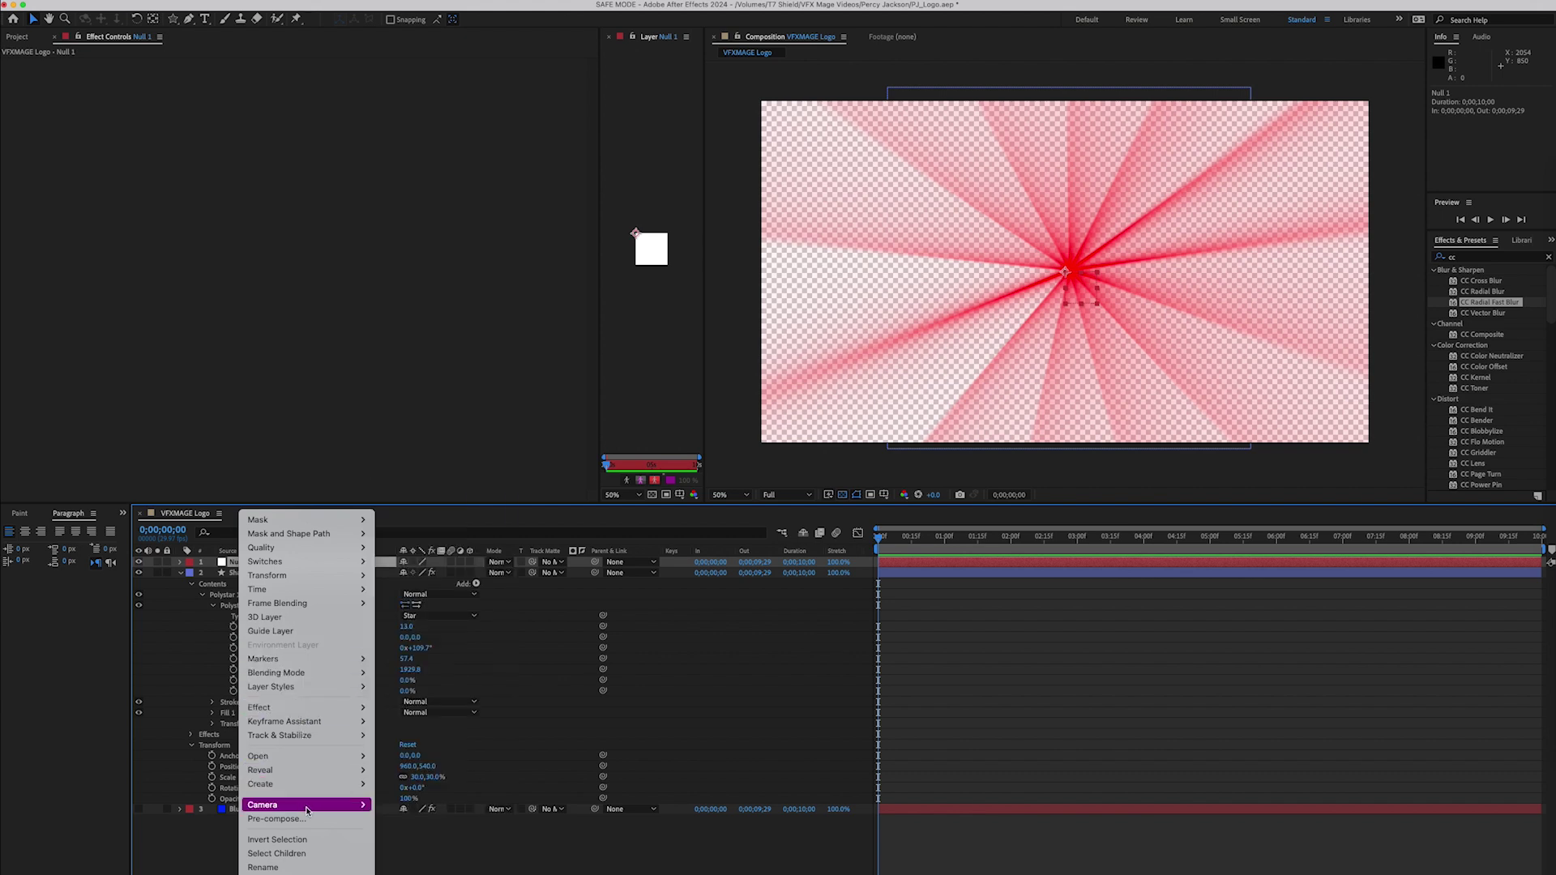
{"action": "mouse_move", "coordinate": [306, 807]}
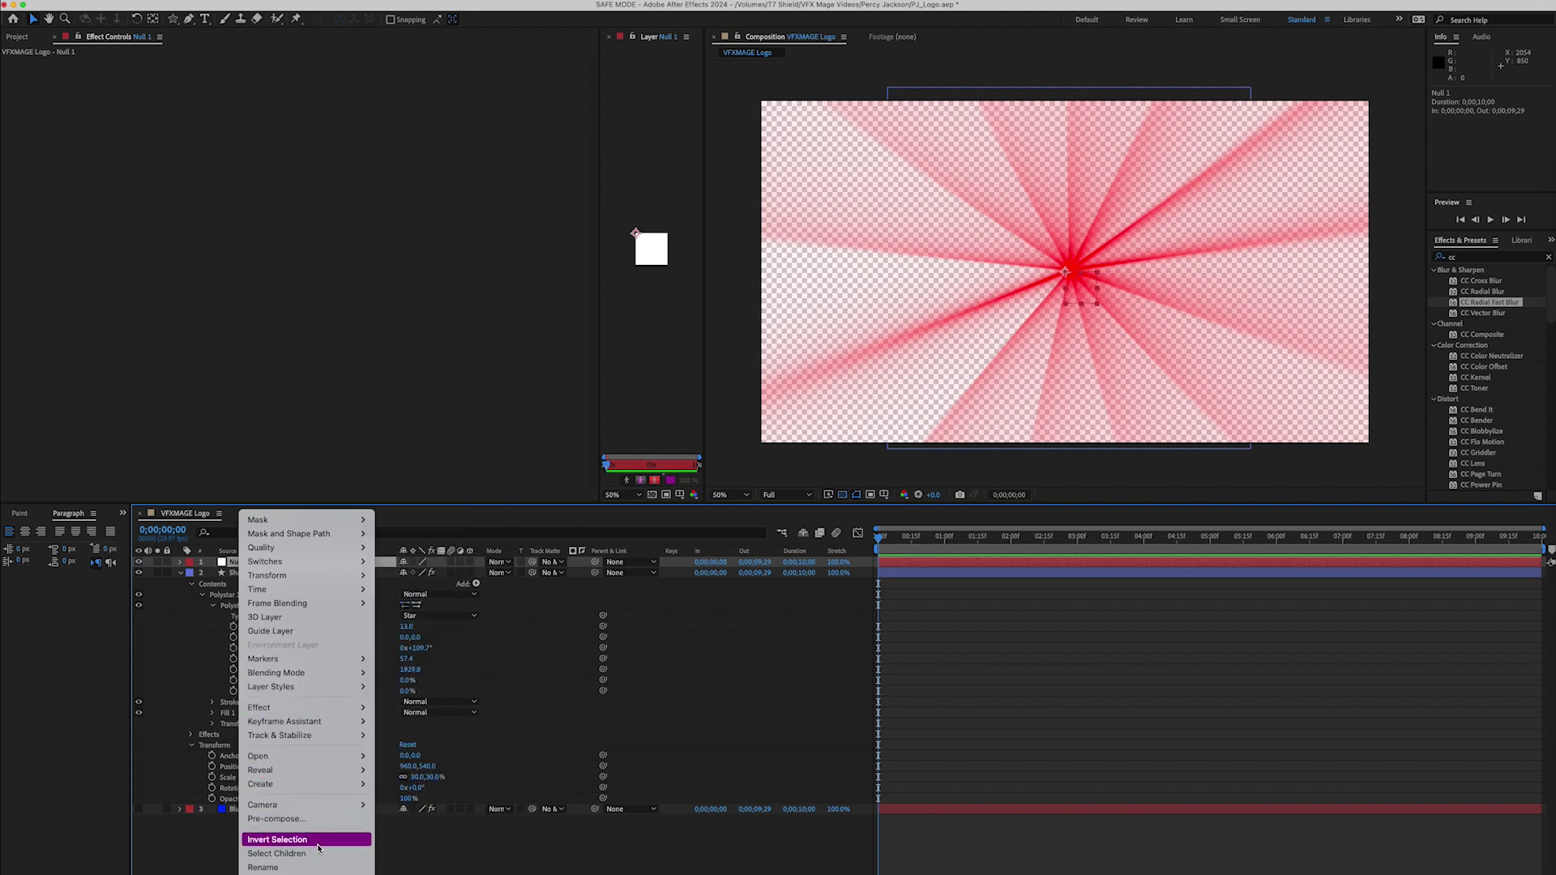
{"action": "left_click", "coordinate": [316, 864]}
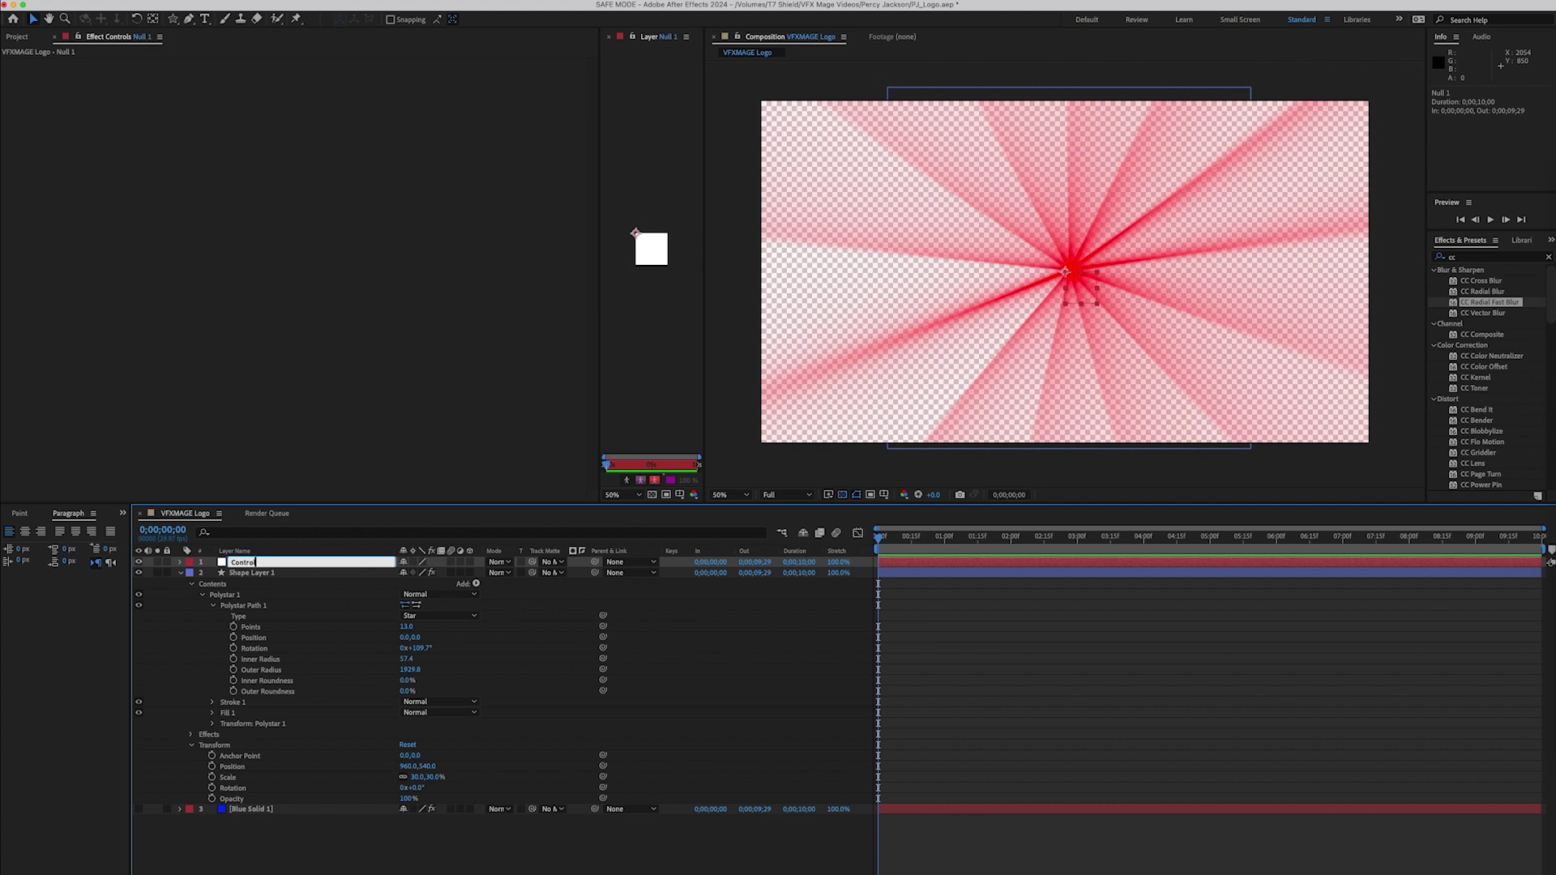
{"action": "key", "text": "Return"}
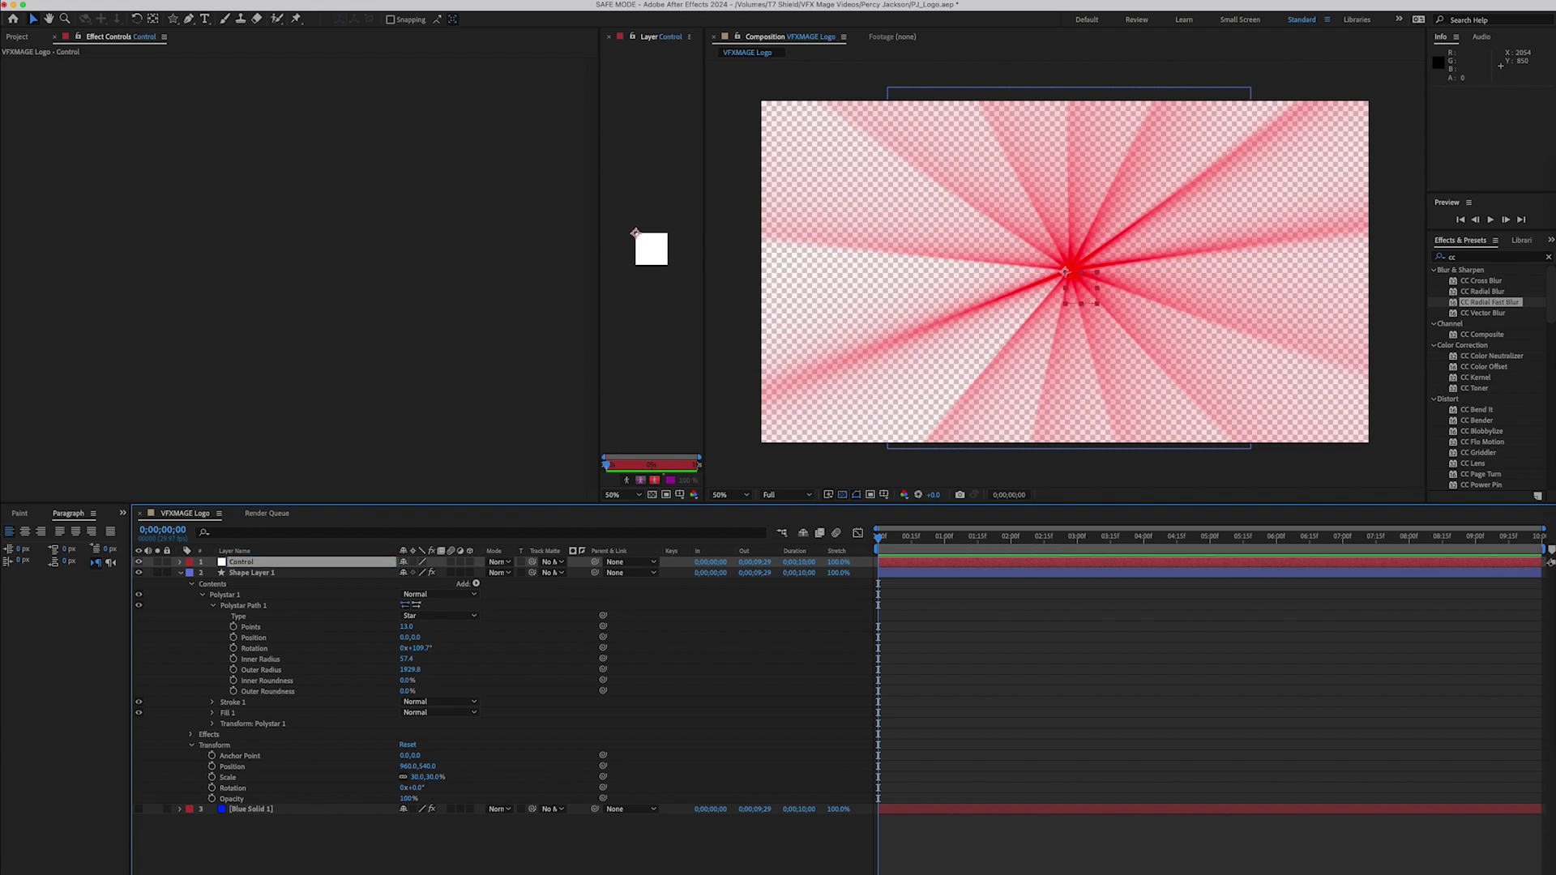
{"action": "left_click", "coordinate": [386, 822]}
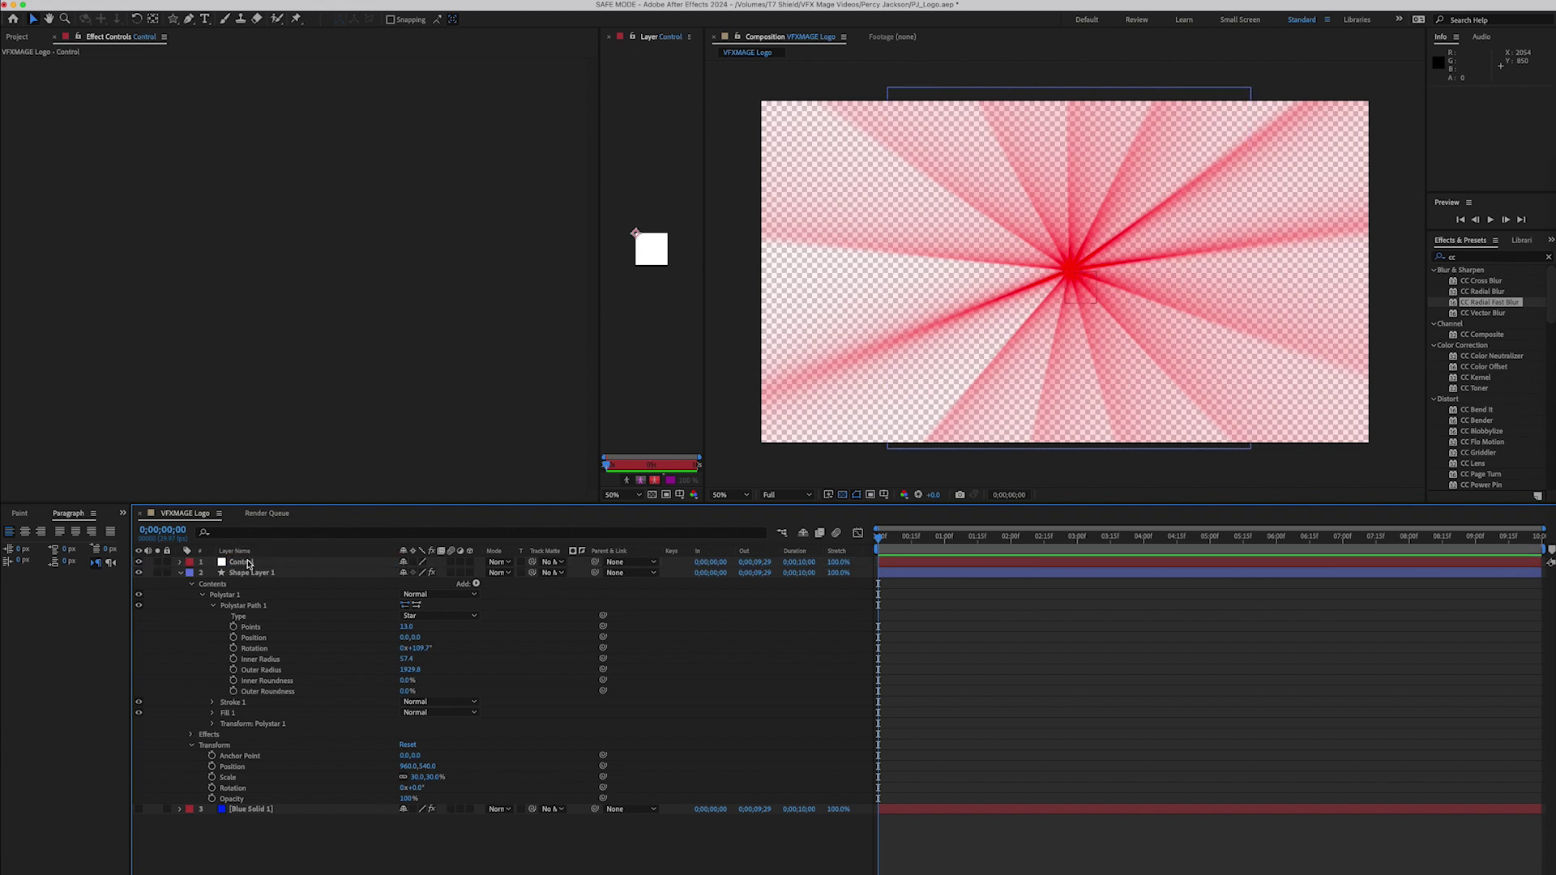
{"action": "left_click", "coordinate": [248, 564]}
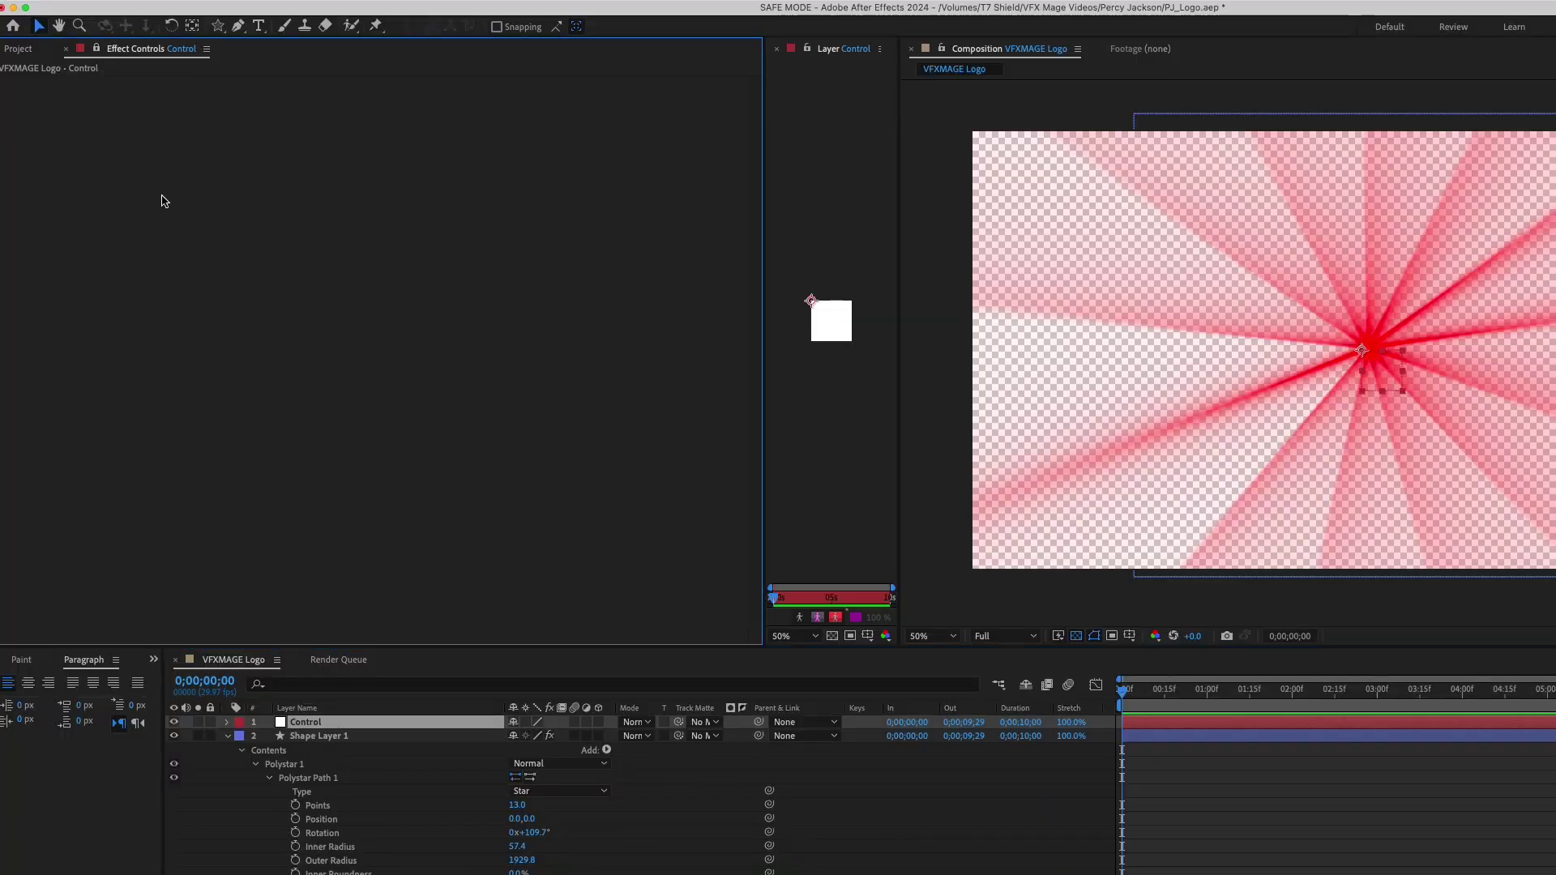
Add a Slider Control to the Control layer and duplicate it into five sliders
{"action": "right_click", "coordinate": [179, 222]}
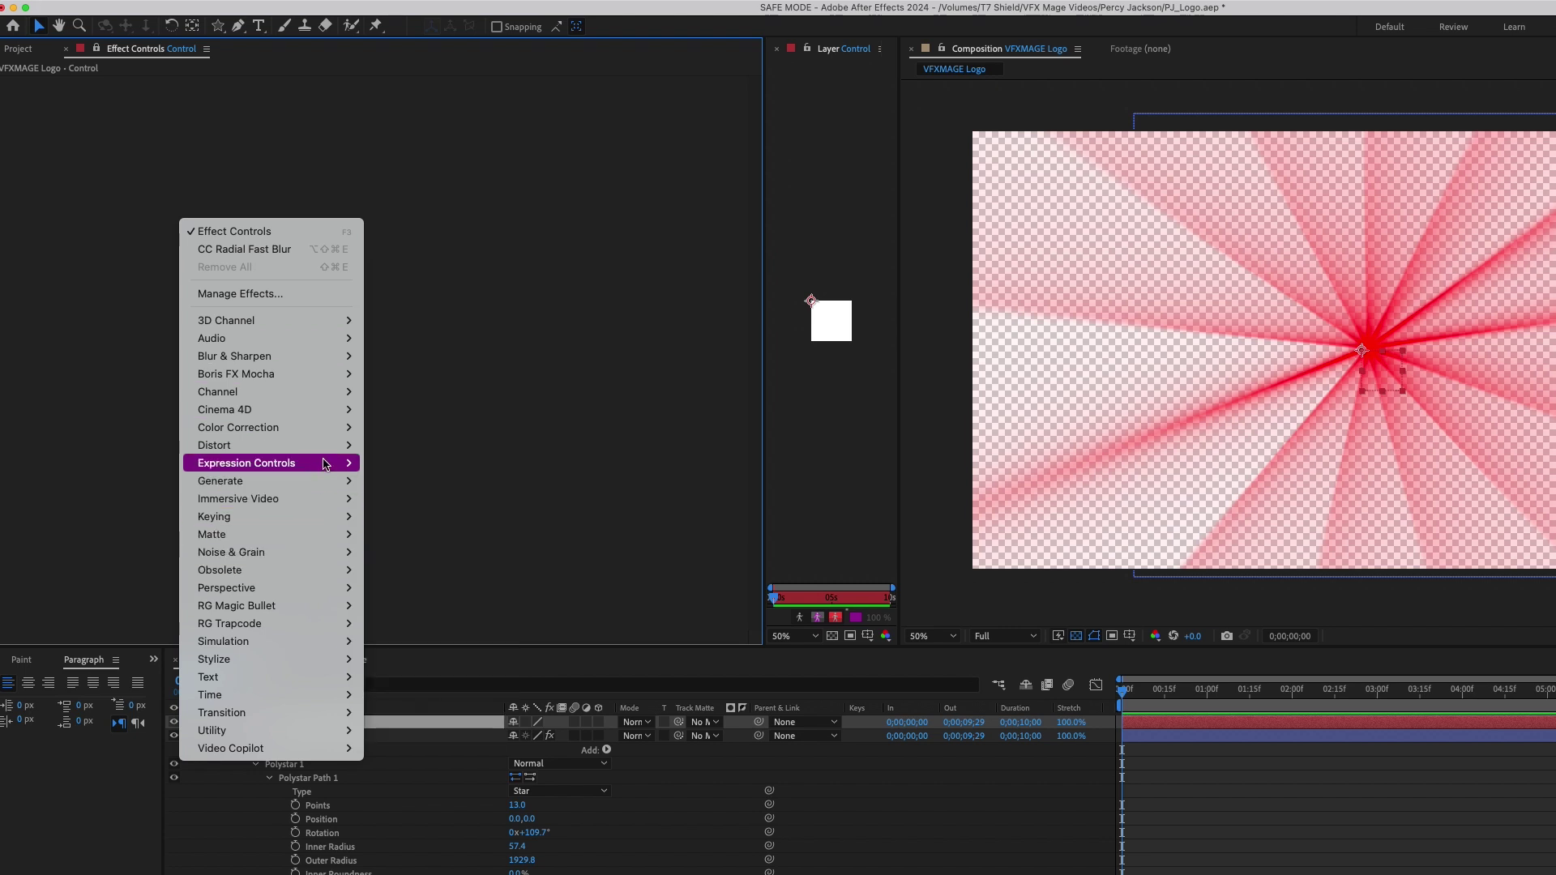
{"action": "mouse_move", "coordinate": [329, 445]}
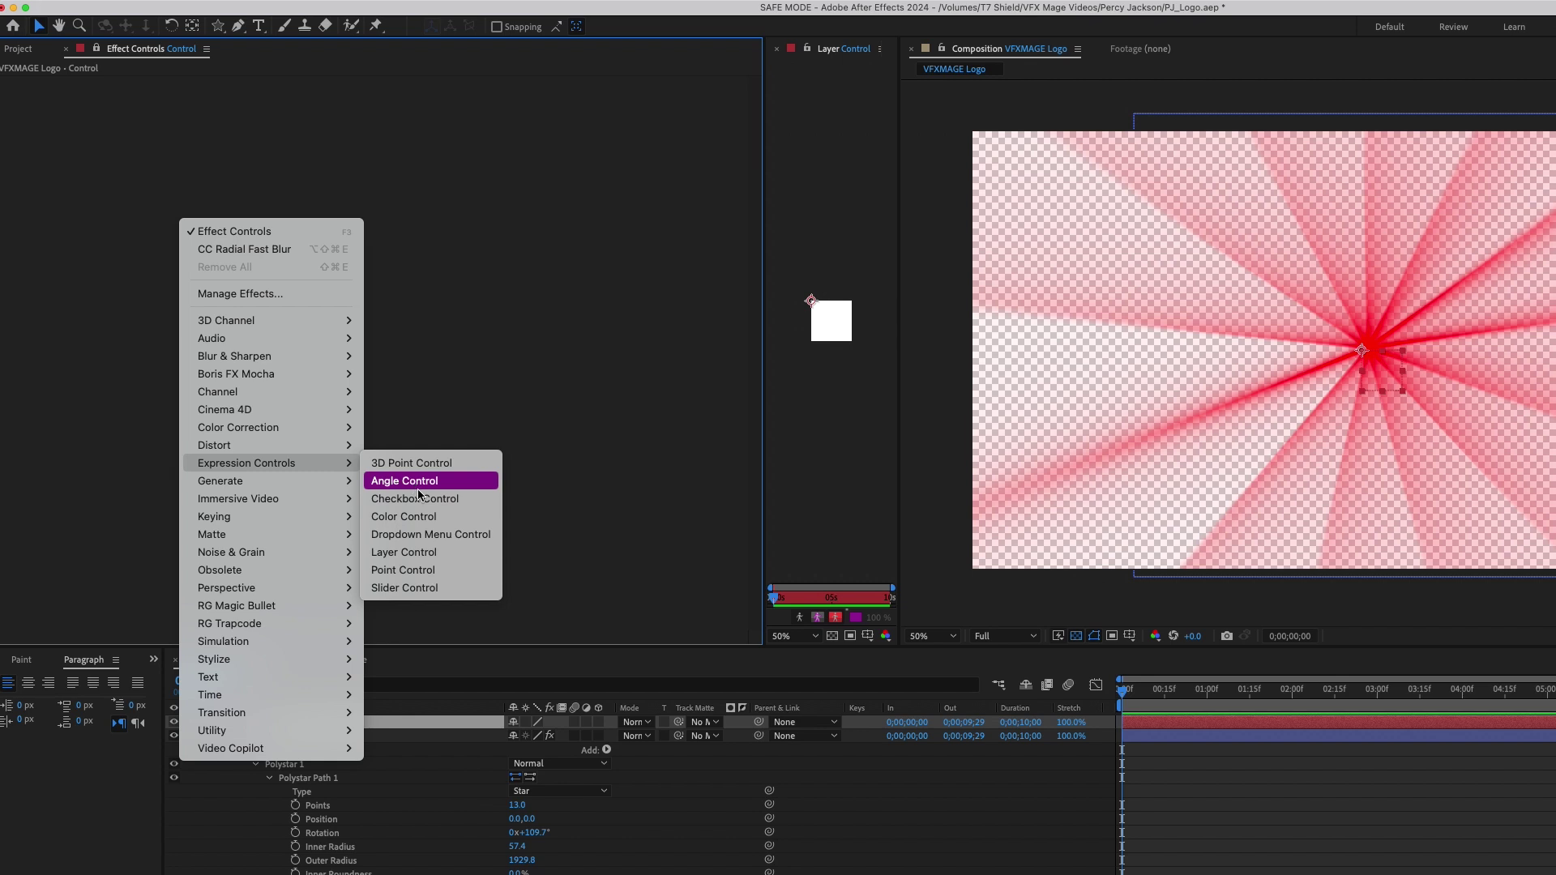
{"action": "left_click", "coordinate": [446, 588]}
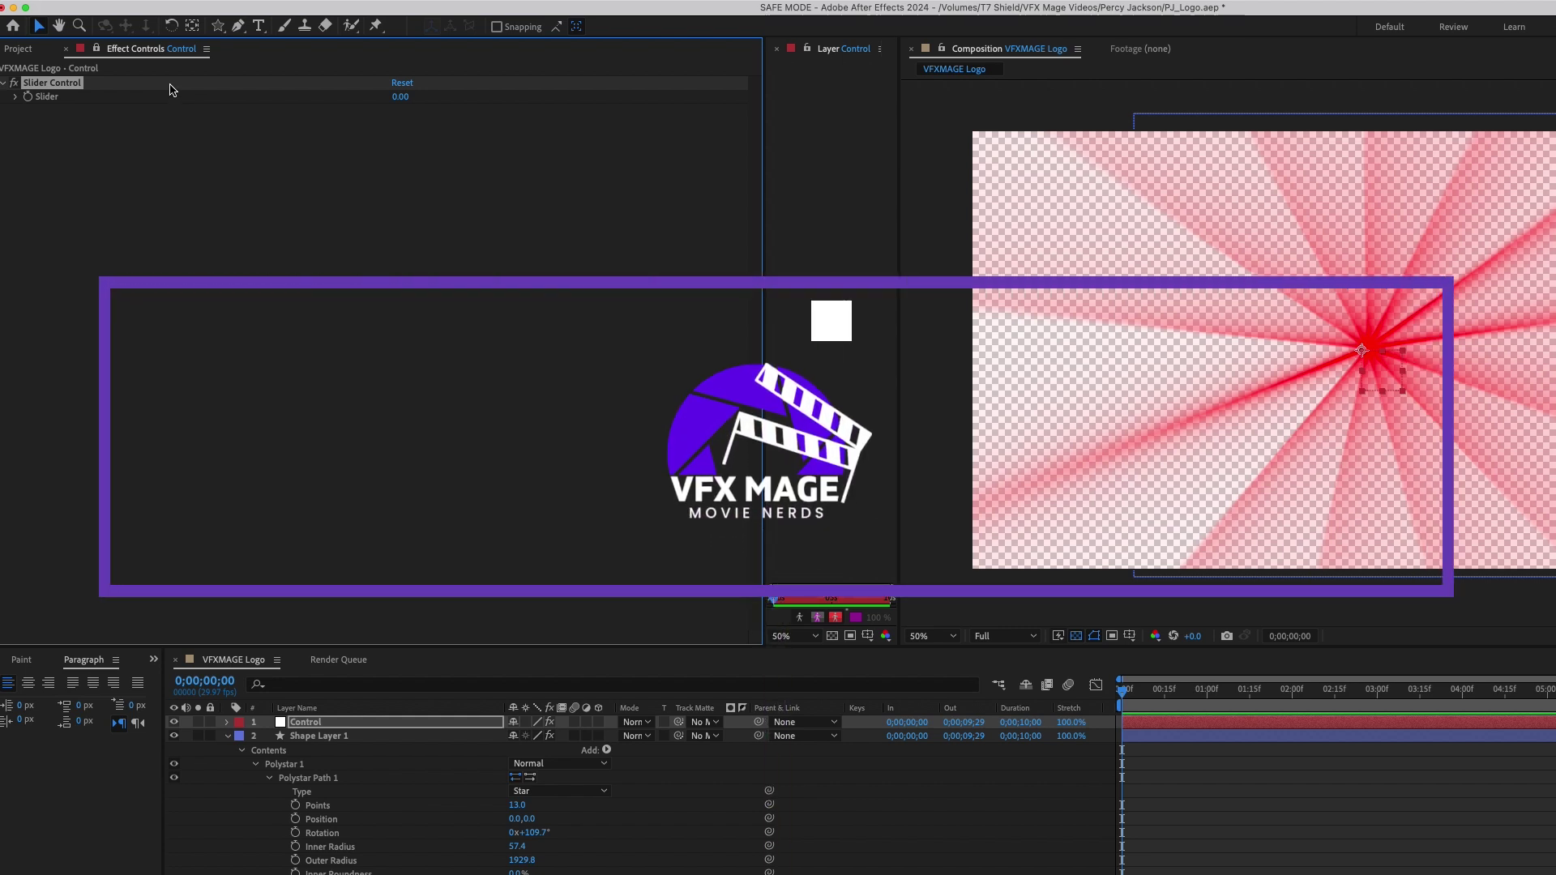
{"action": "key", "text": "super+d"}
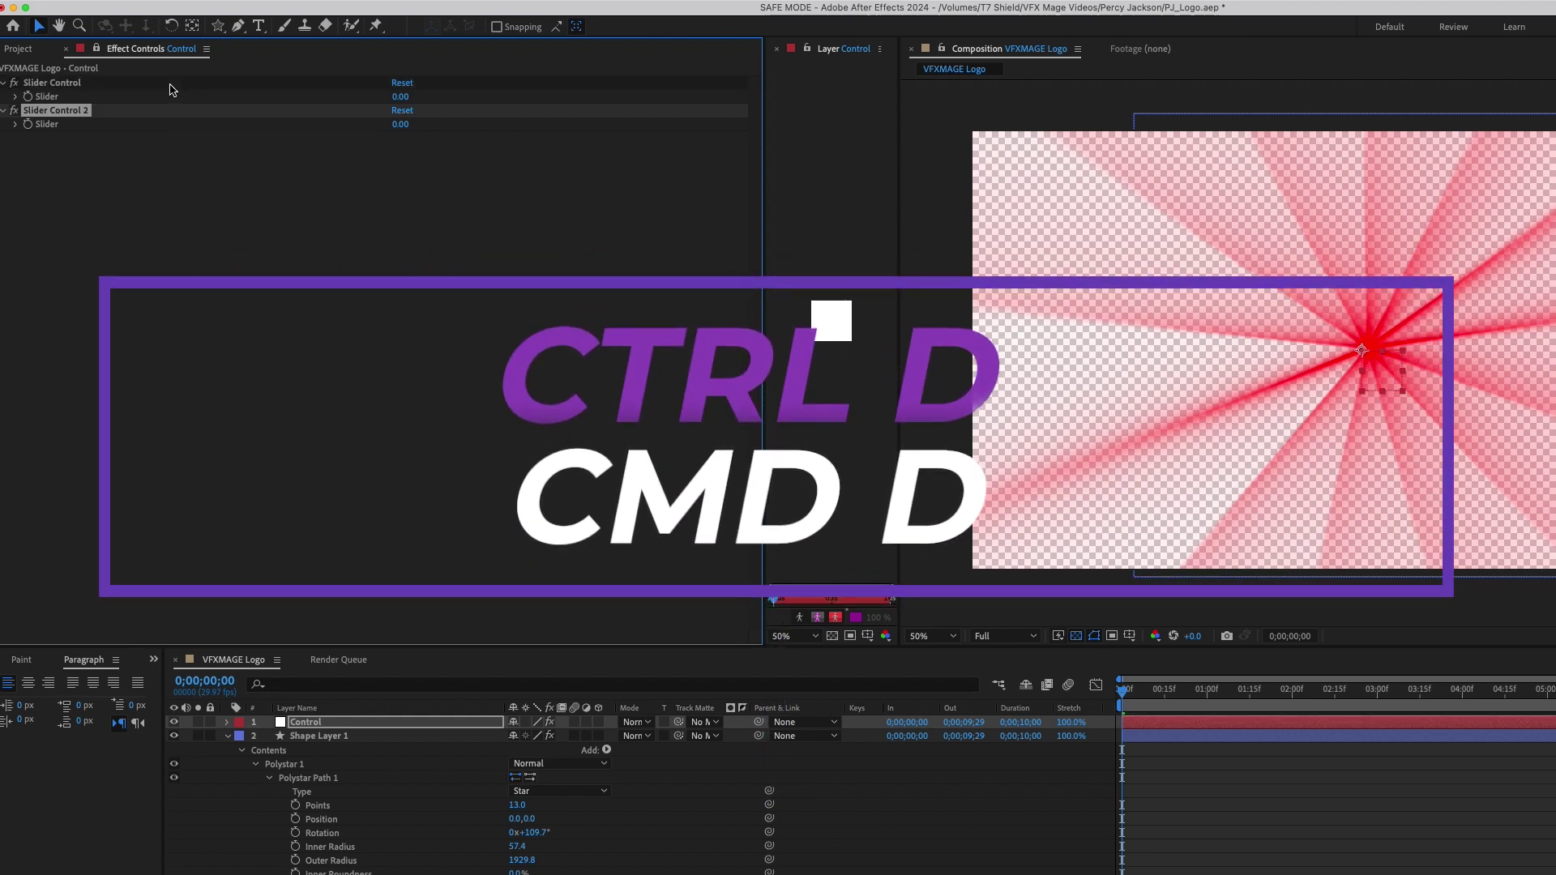
{"action": "key", "text": "super+d"}
{"action": "key", "text": "super+d"}
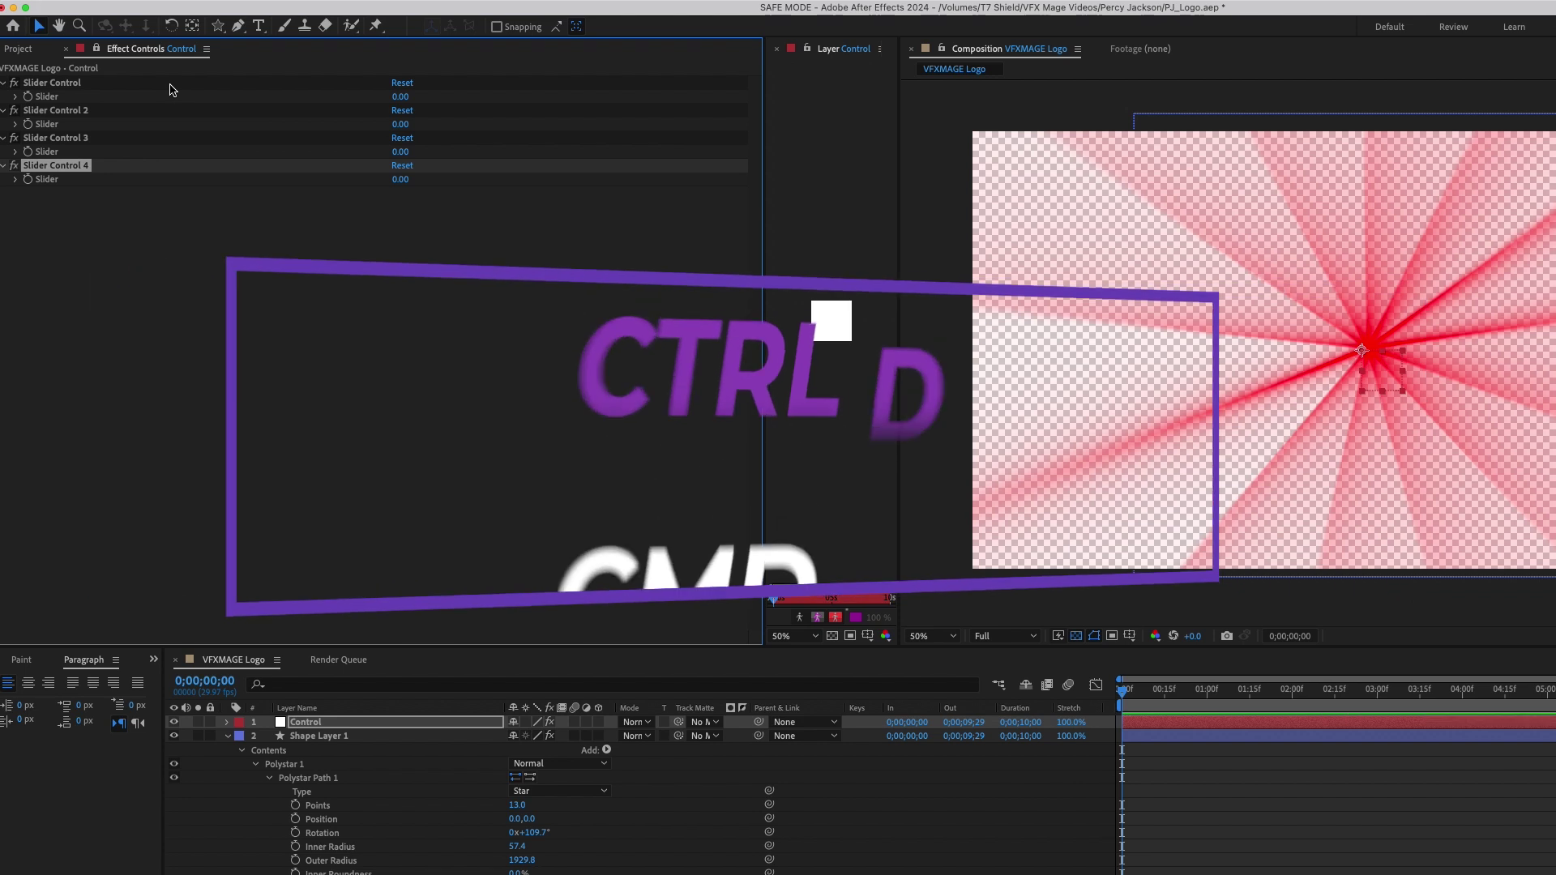
{"action": "key", "text": "super+d"}
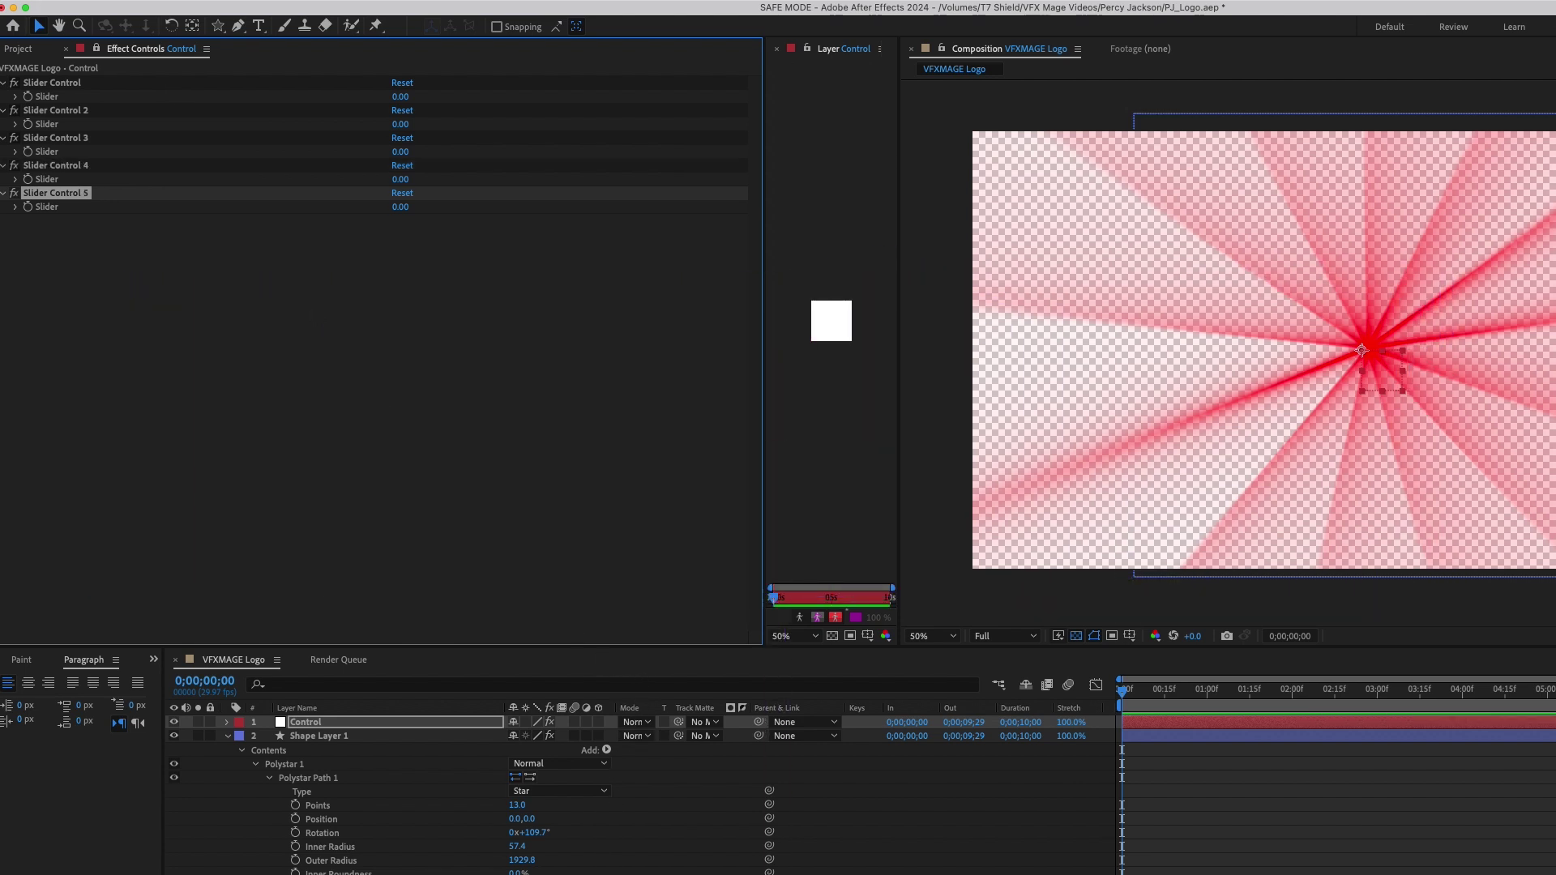
{"action": "key", "text": "super+shift+a"}
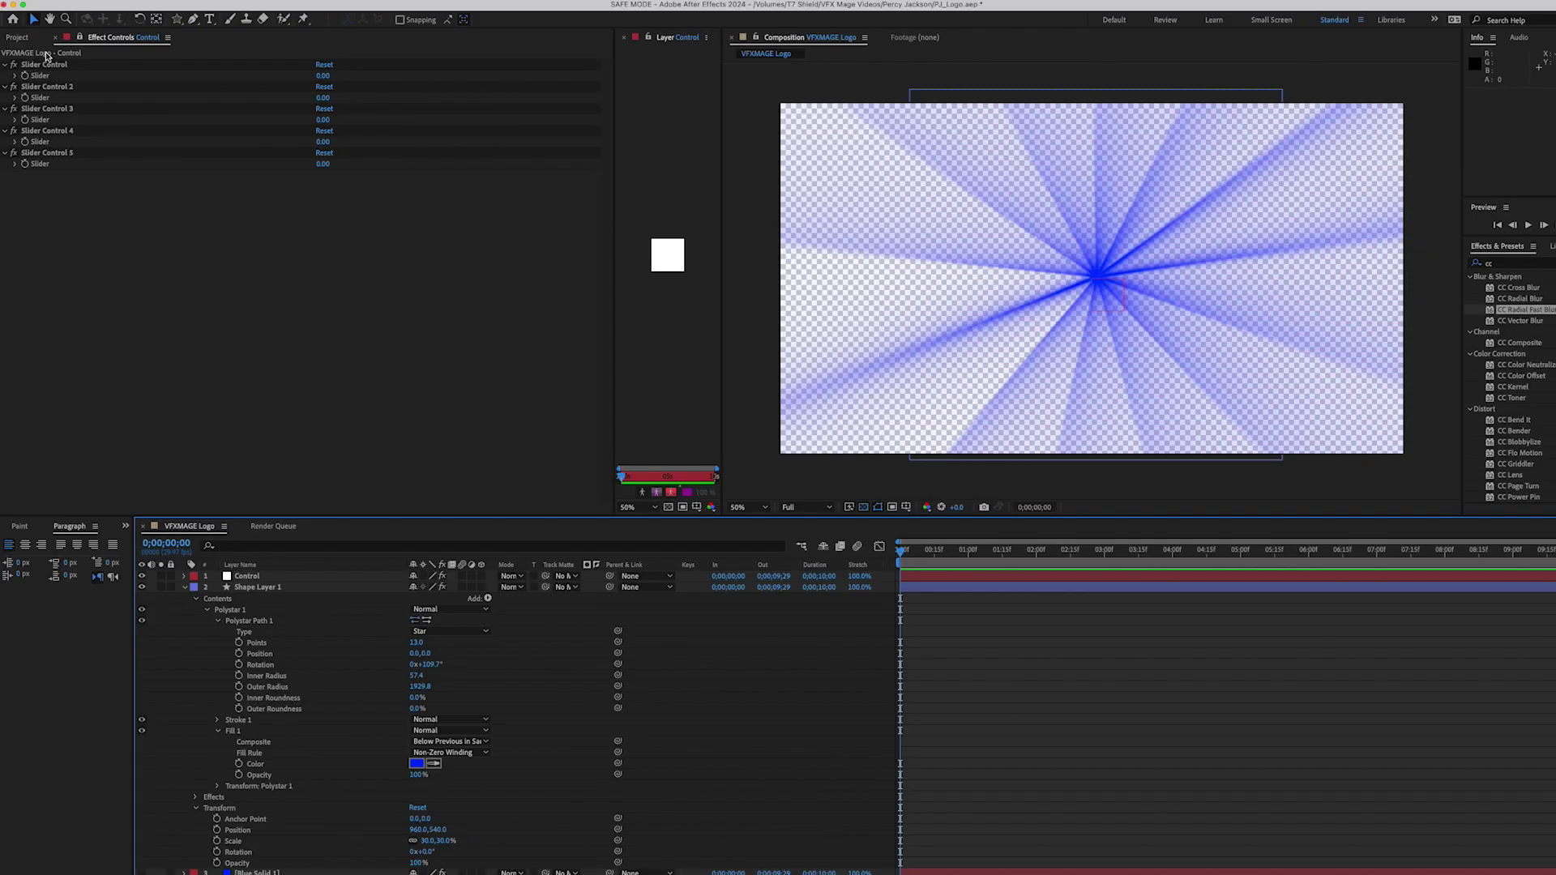
Rename the first two sliders 'Speed' and 'Movement'
{"action": "right_click", "coordinate": [51, 64]}
{"action": "left_click", "coordinate": [105, 81]}
{"action": "type", "text": "Speed"}
{"action": "right_click", "coordinate": [47, 87]}
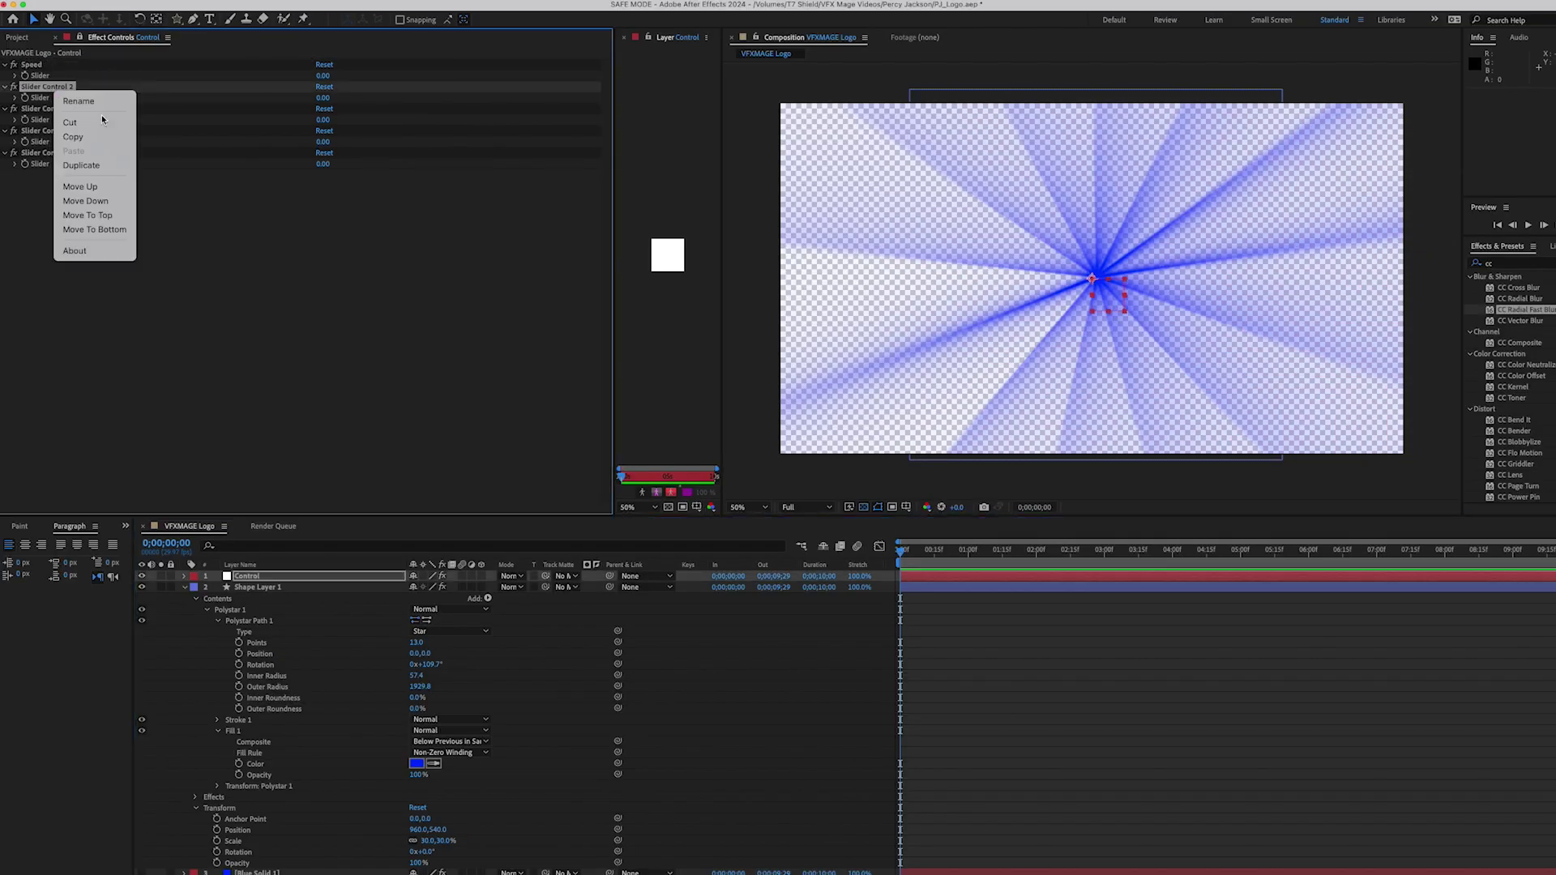
{"action": "left_click", "coordinate": [101, 105]}
{"action": "type", "text": "Movement"}
{"action": "key", "text": "Return"}
Rename the remaining sliders 'Ray amount', 'Ray Length' and 'Ray Brightness'
{"action": "right_click", "coordinate": [81, 111]}
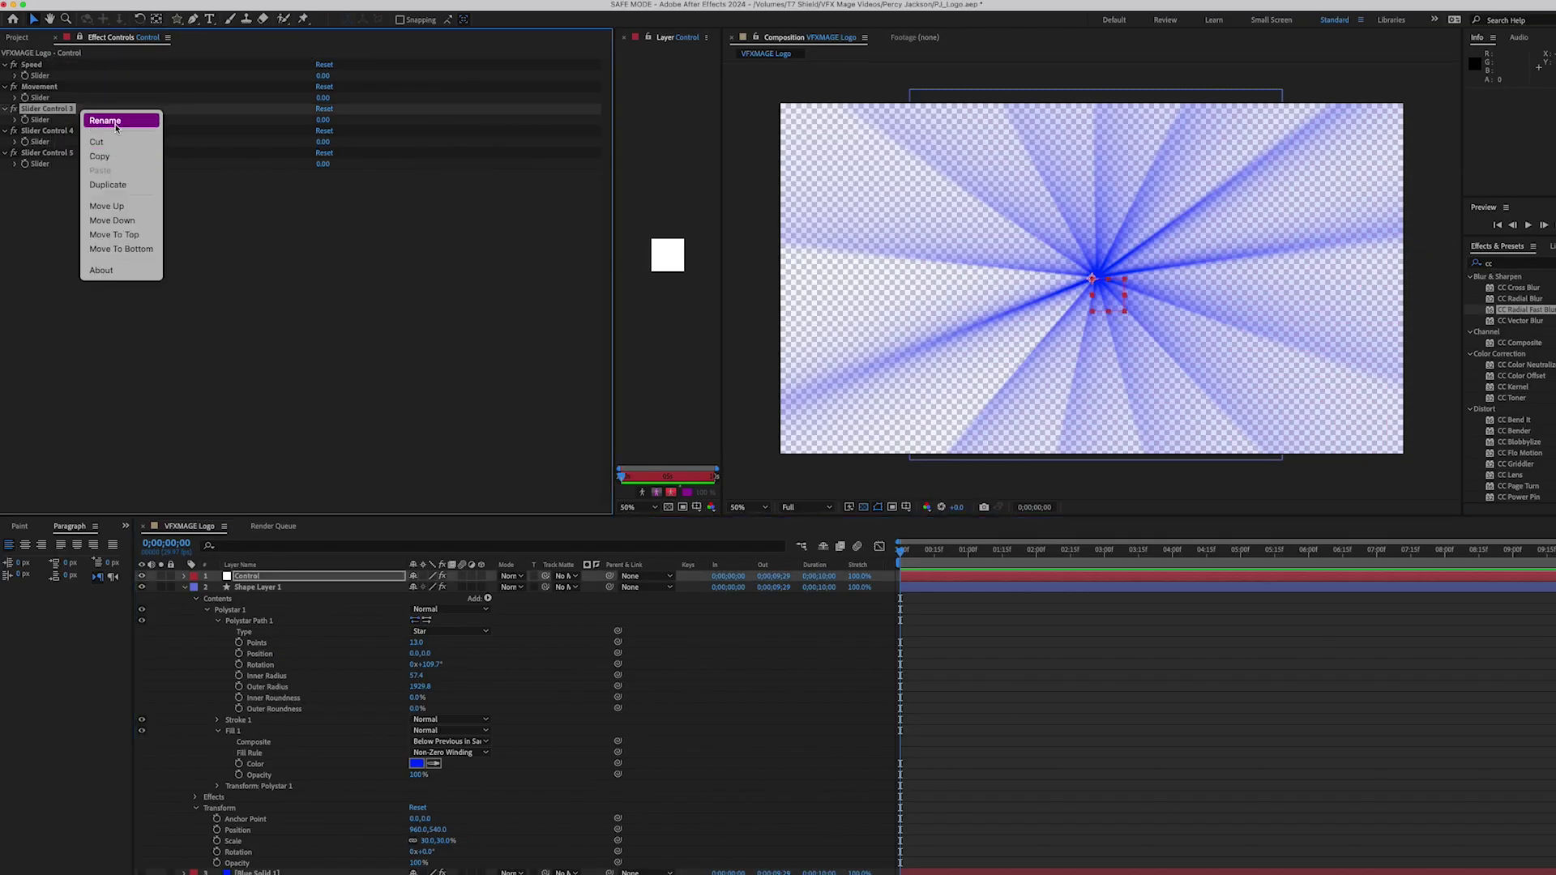
{"action": "left_click", "coordinate": [113, 127]}
{"action": "type", "text": "S"}
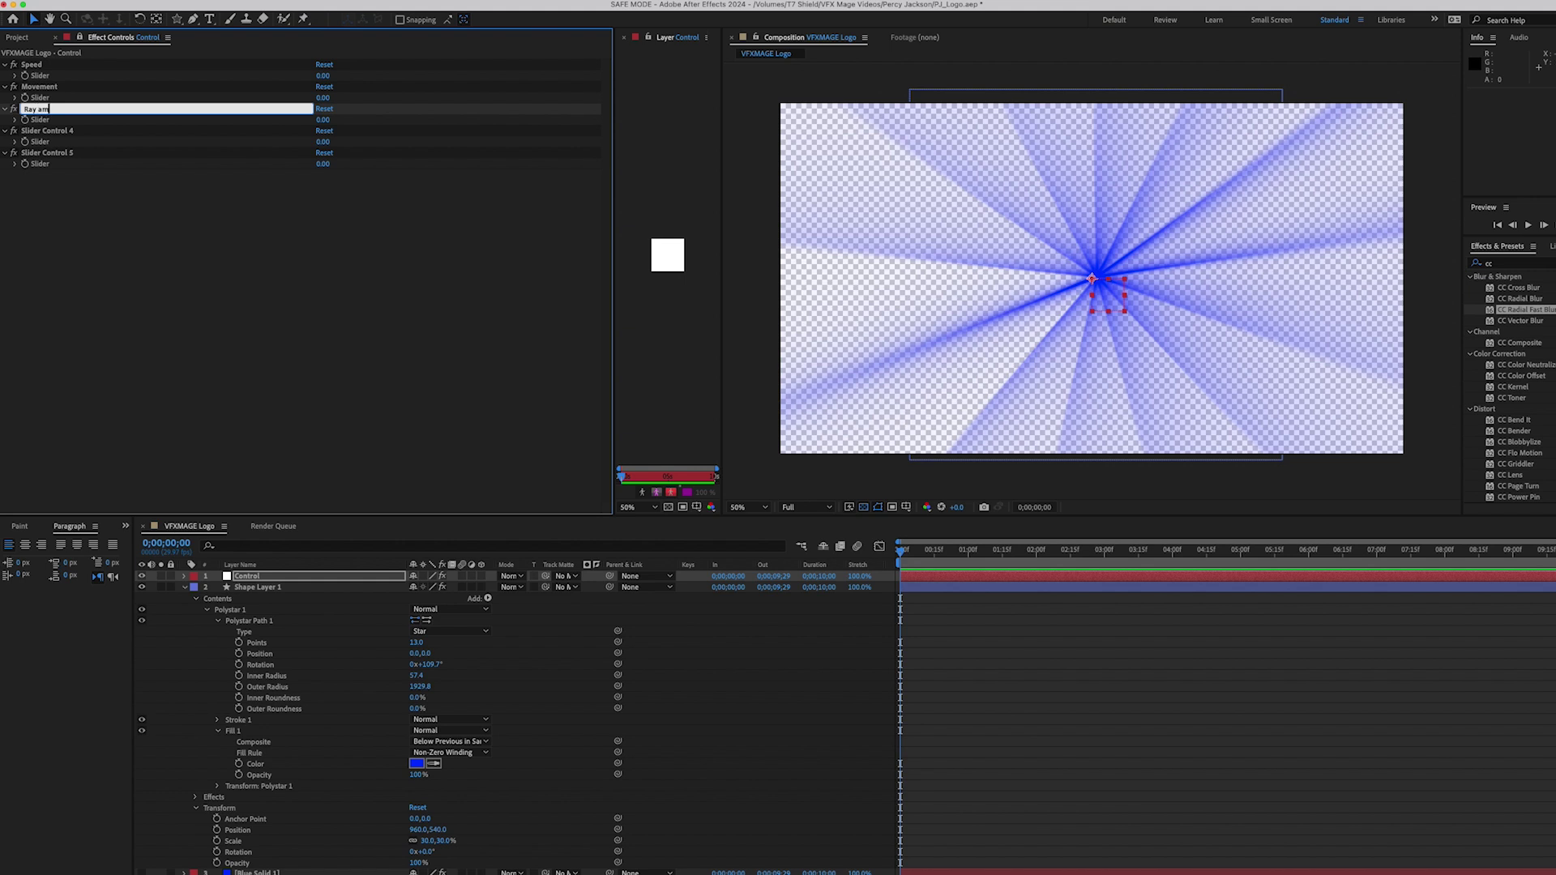
{"action": "key", "text": "Return"}
{"action": "right_click", "coordinate": [41, 130]}
{"action": "left_click", "coordinate": [104, 150]}
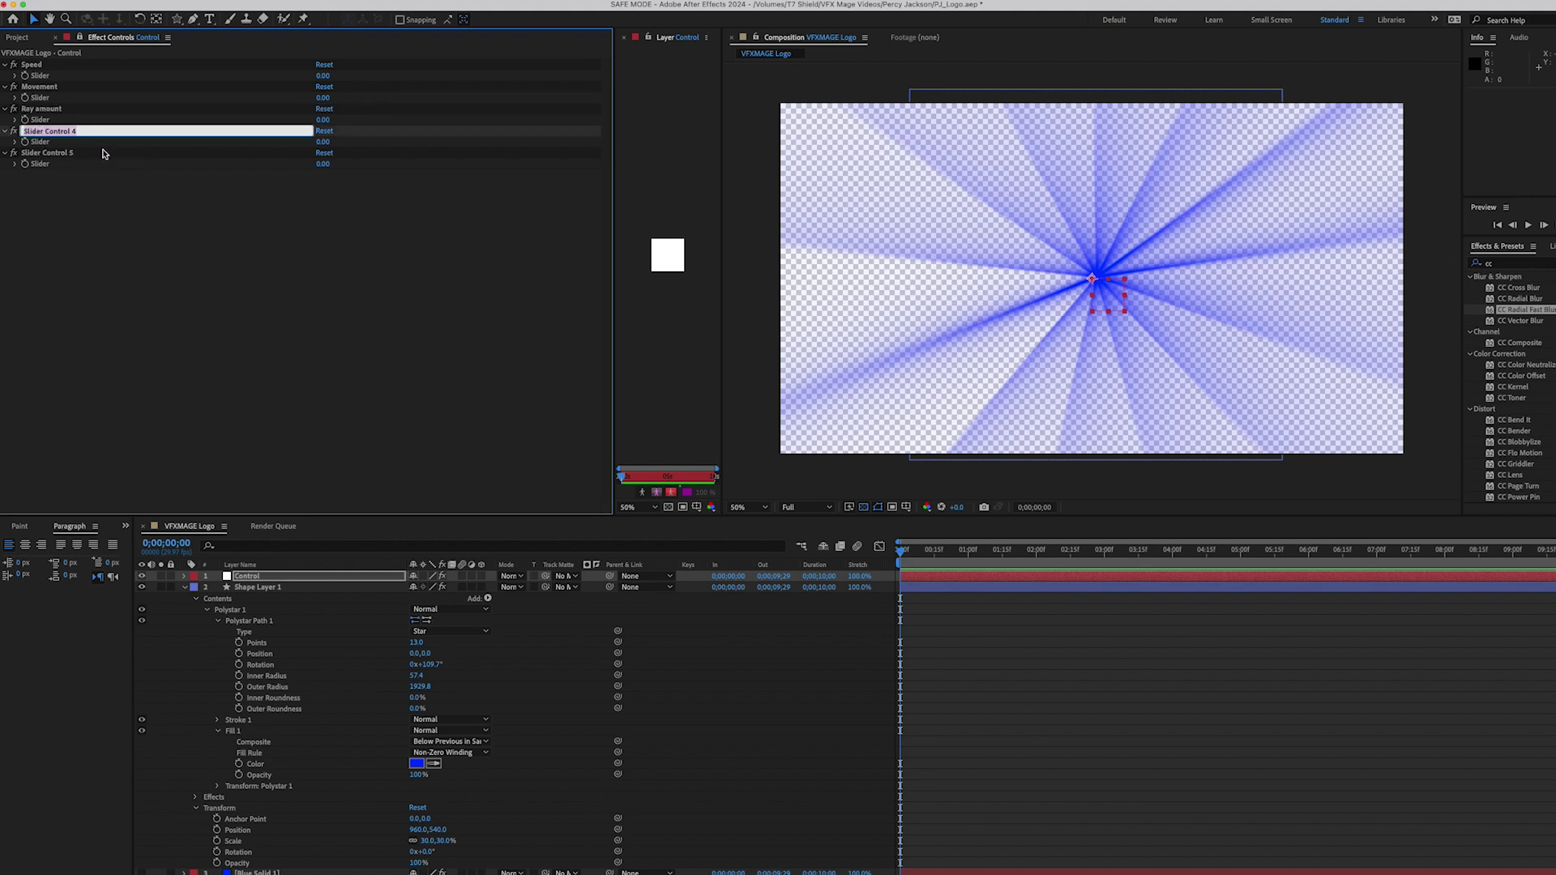
{"action": "type", "text": "Ray Length"}
{"action": "key", "text": "Return"}
{"action": "right_click", "coordinate": [49, 152]}
{"action": "left_click", "coordinate": [101, 168]}
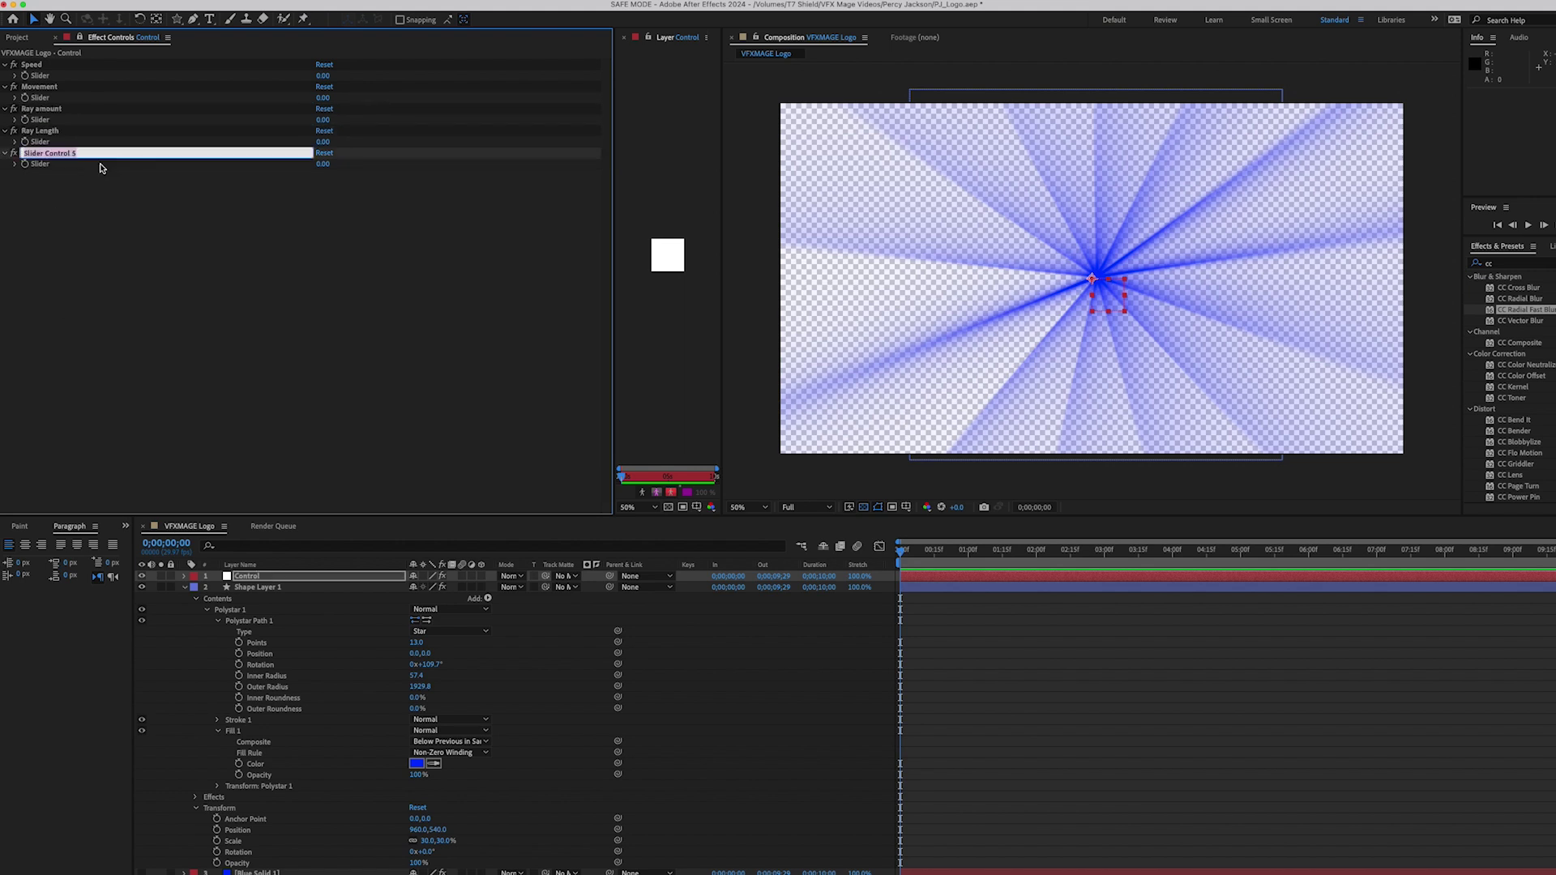
{"action": "type", "text": "Ray Bridghtness"}
{"action": "key", "text": "Return"}
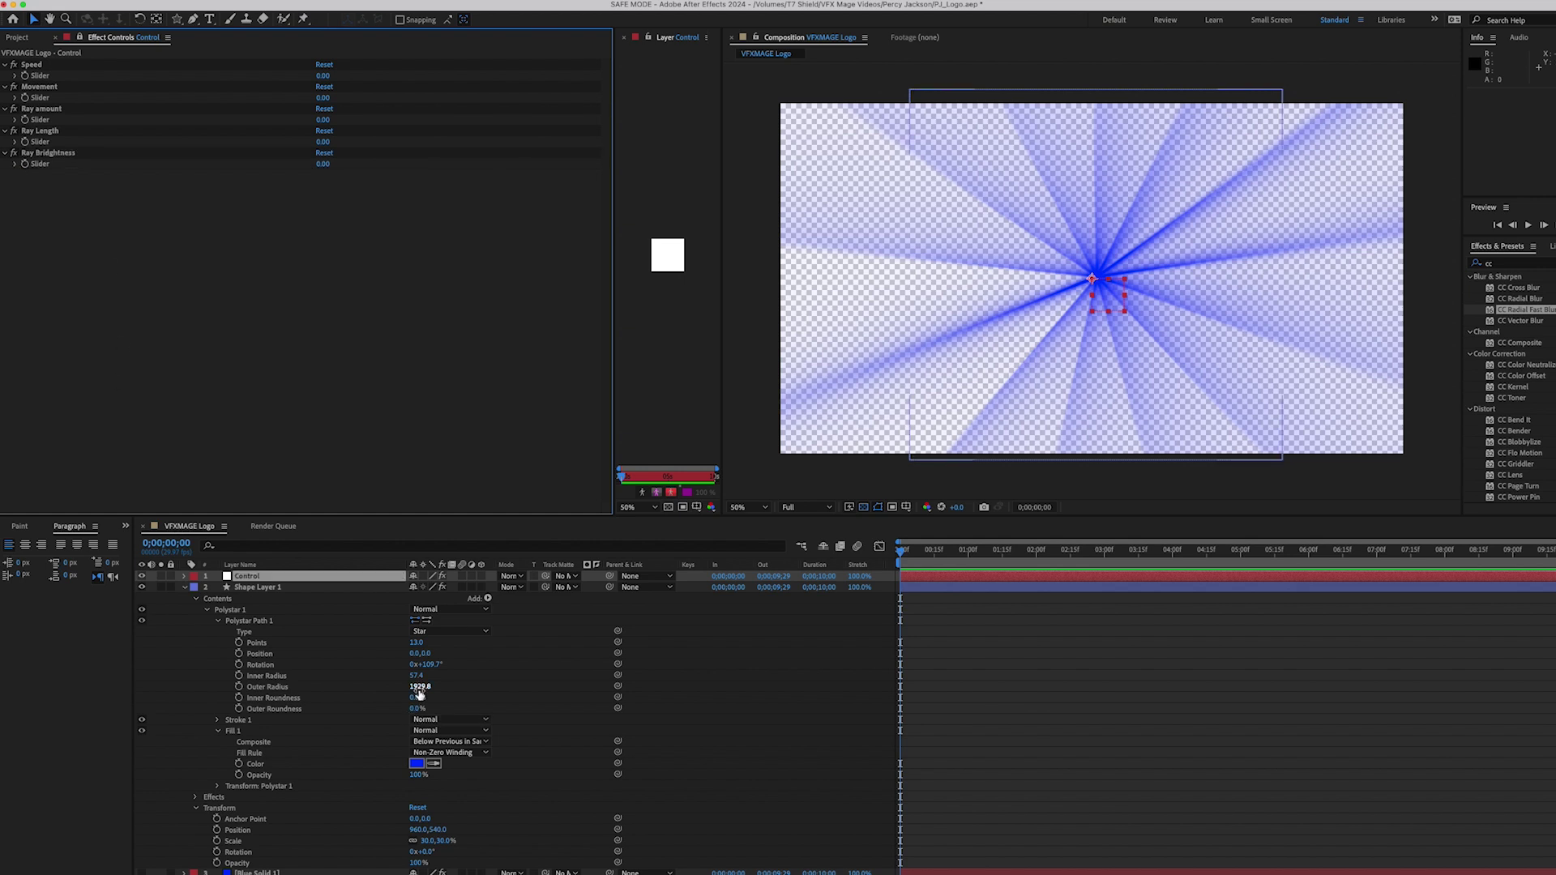
{"action": "left_click_drag", "start_coordinate": [617, 686], "coordinate": [90, 148]}
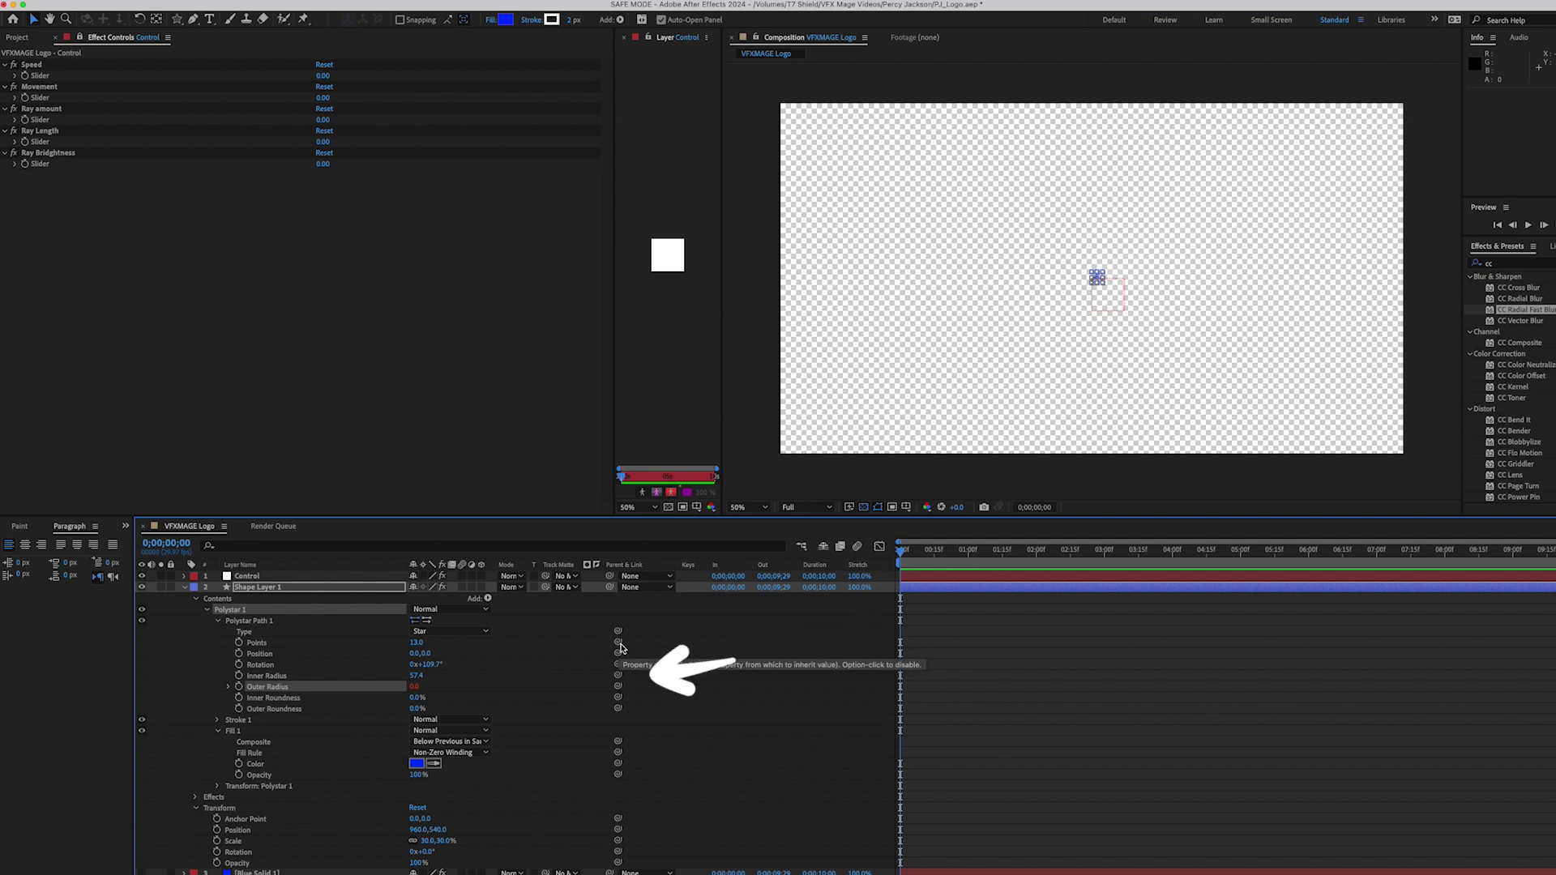
{"action": "left_click_drag", "start_coordinate": [618, 641], "coordinate": [57, 121]}
{"action": "left_click", "coordinate": [14, 164]}
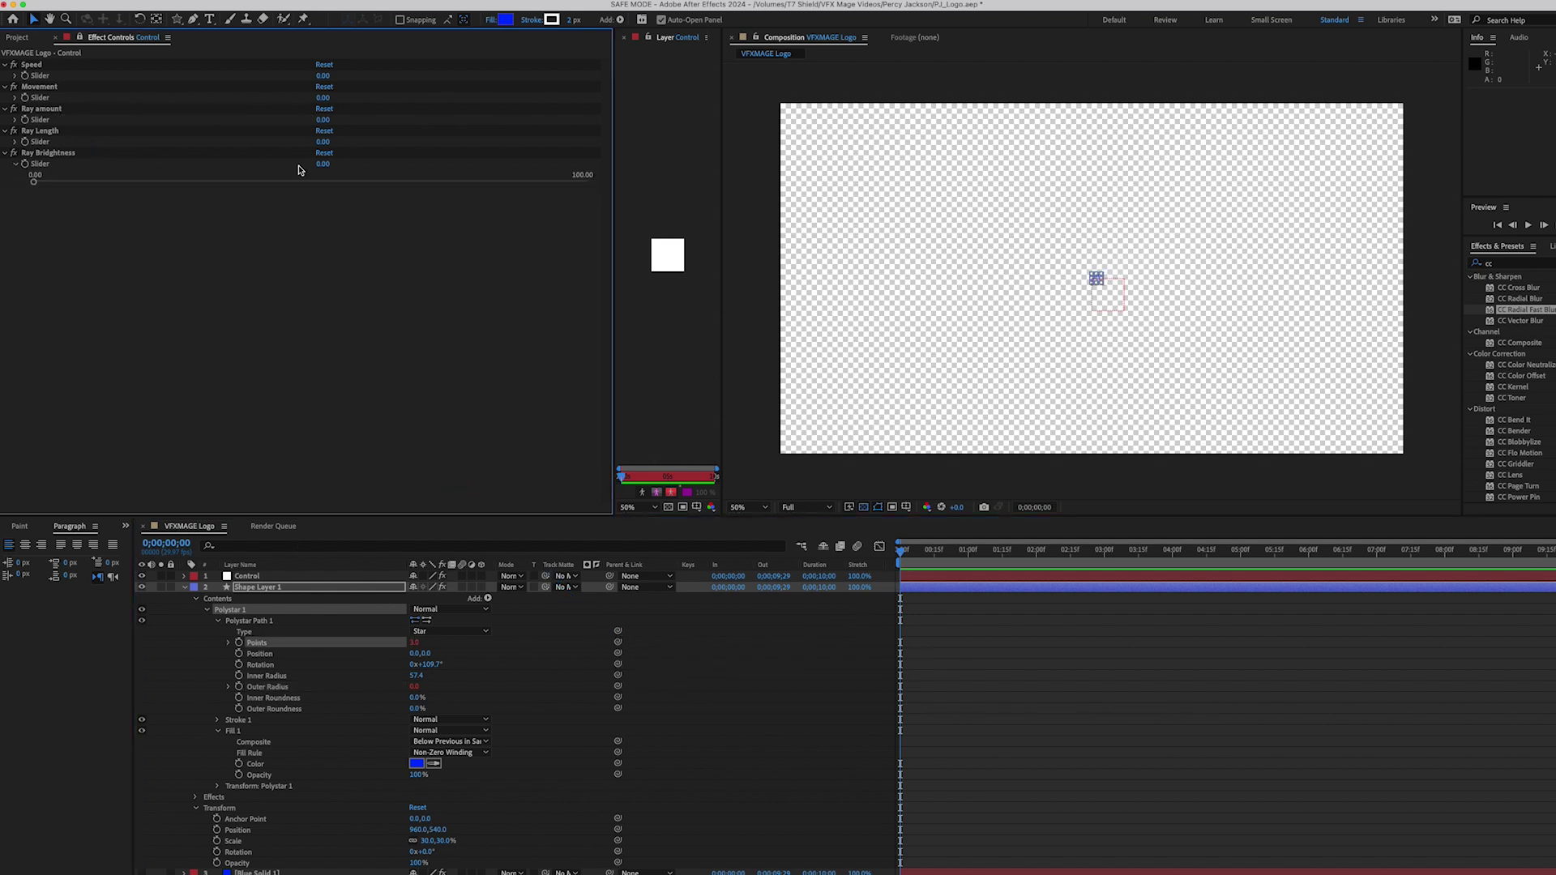
{"action": "left_click", "coordinate": [323, 164]}
{"action": "type", "text": "130"}
{"action": "key", "text": "Return"}
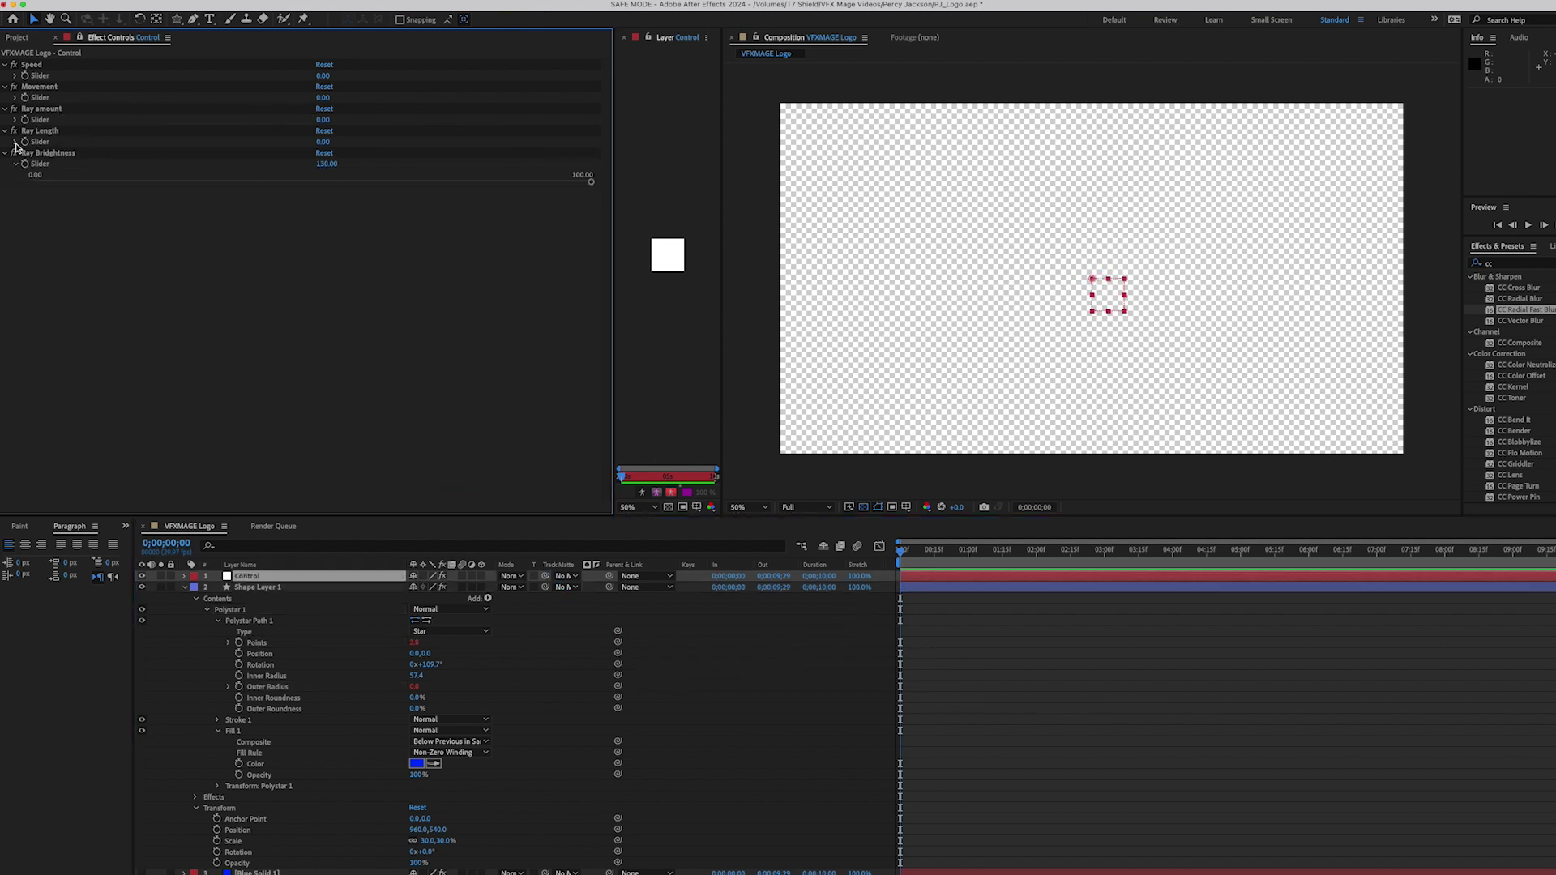
{"action": "left_click", "coordinate": [14, 141]}
{"action": "left_click", "coordinate": [323, 142]}
{"action": "type", "text": "30"}
{"action": "key", "text": "Return"}
{"action": "left_click_drag", "start_coordinate": [209, 160], "coordinate": [385, 160]}
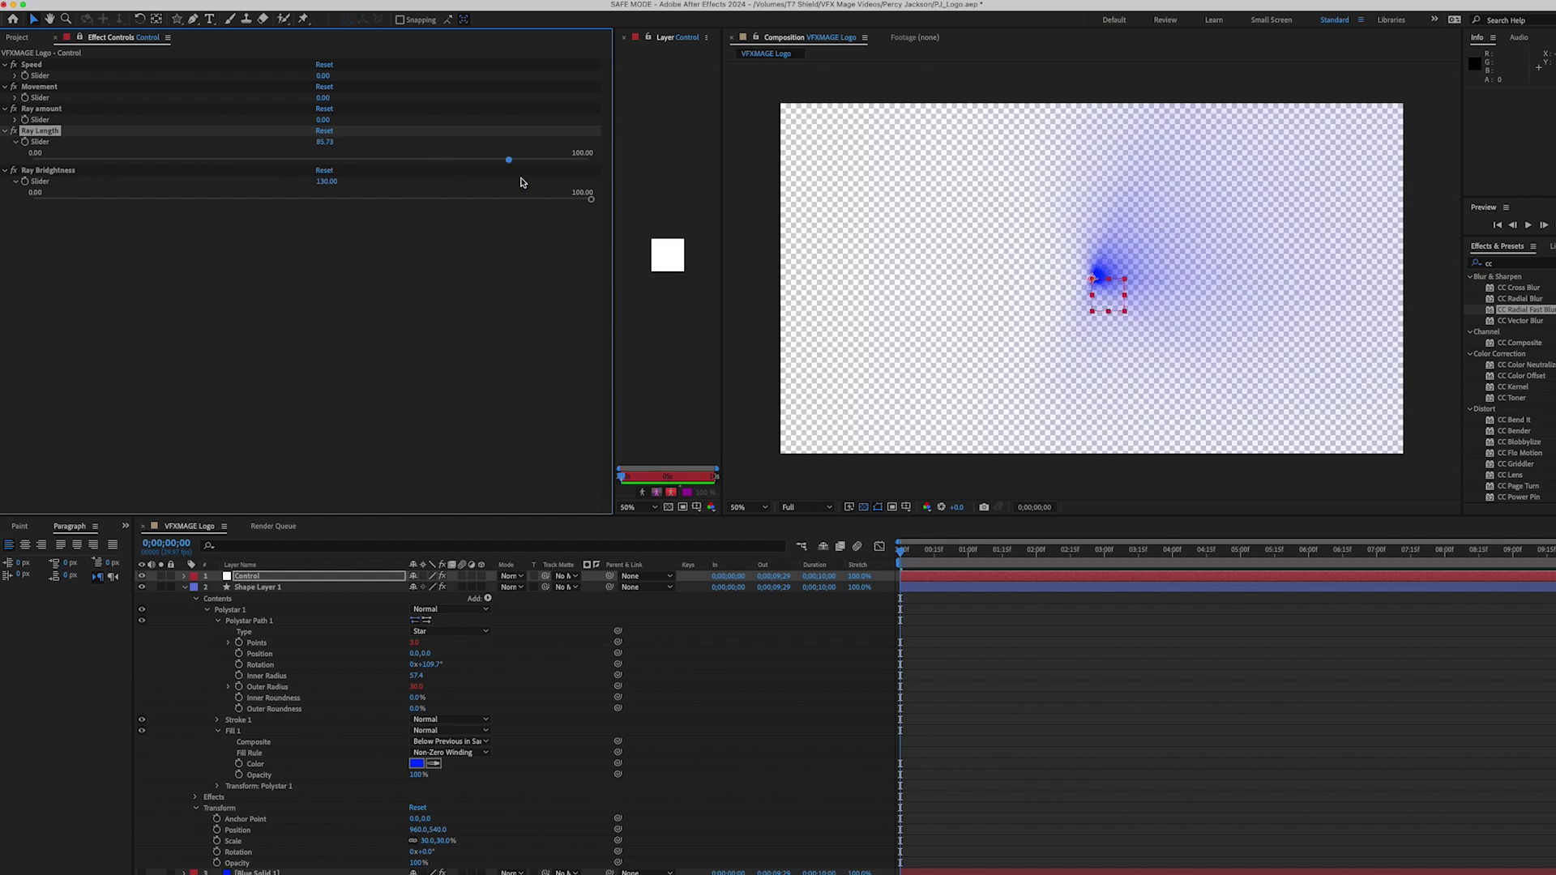
{"action": "left_click", "coordinate": [15, 120]}
{"action": "left_click_drag", "start_coordinate": [286, 138], "coordinate": [112, 138]}
{"action": "left_click", "coordinate": [414, 642]}
{"action": "key", "text": "Return"}
{"action": "left_click", "coordinate": [351, 216]}
{"action": "left_click", "coordinate": [246, 176]}
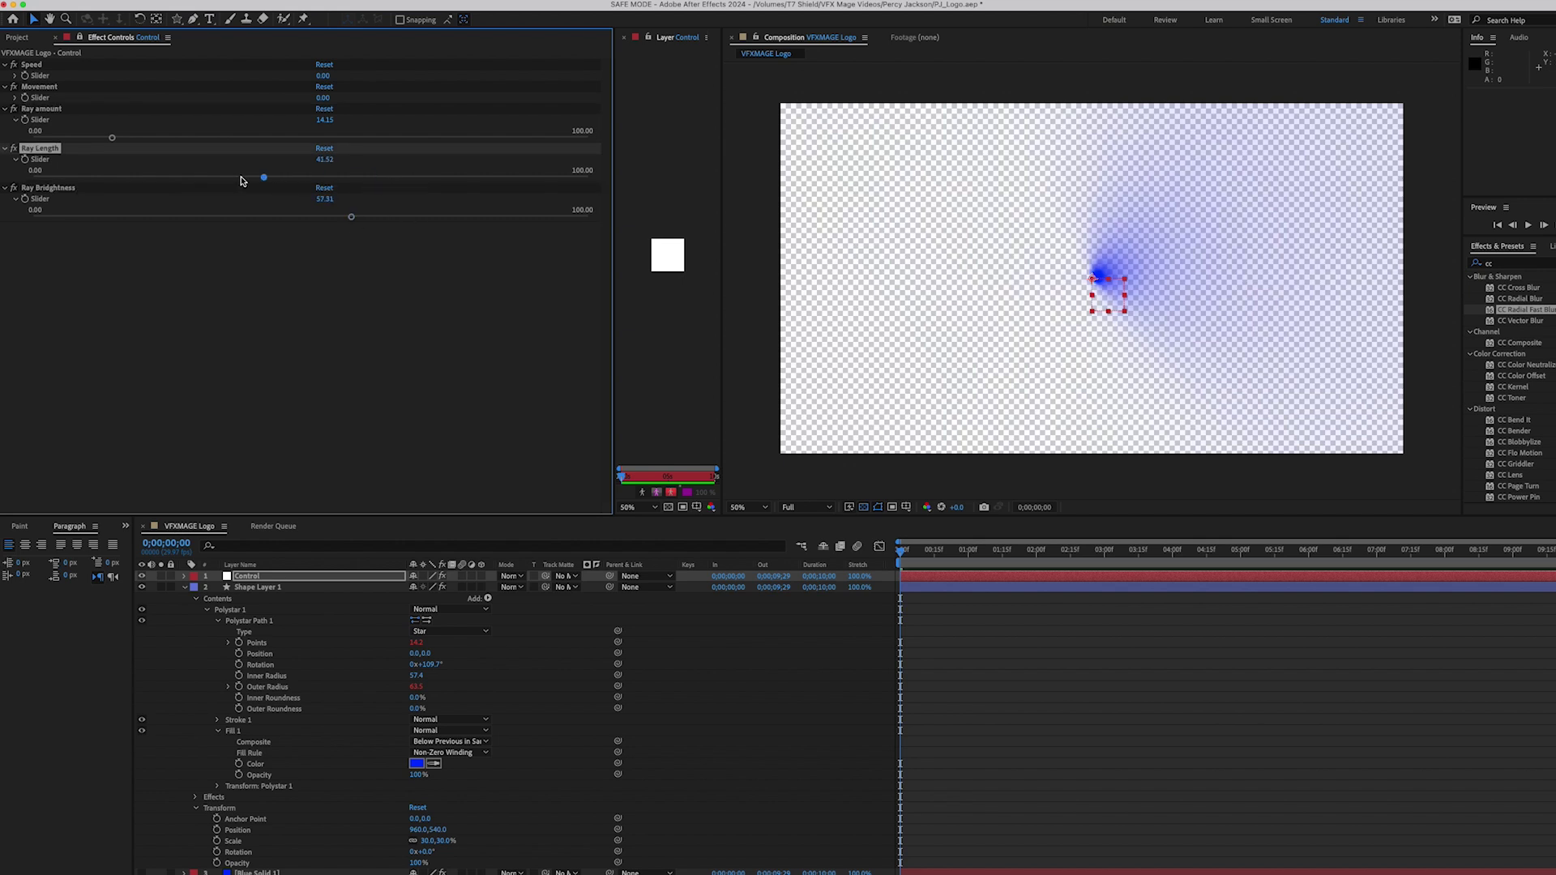
{"action": "left_click_drag", "start_coordinate": [142, 139], "coordinate": [159, 137]}
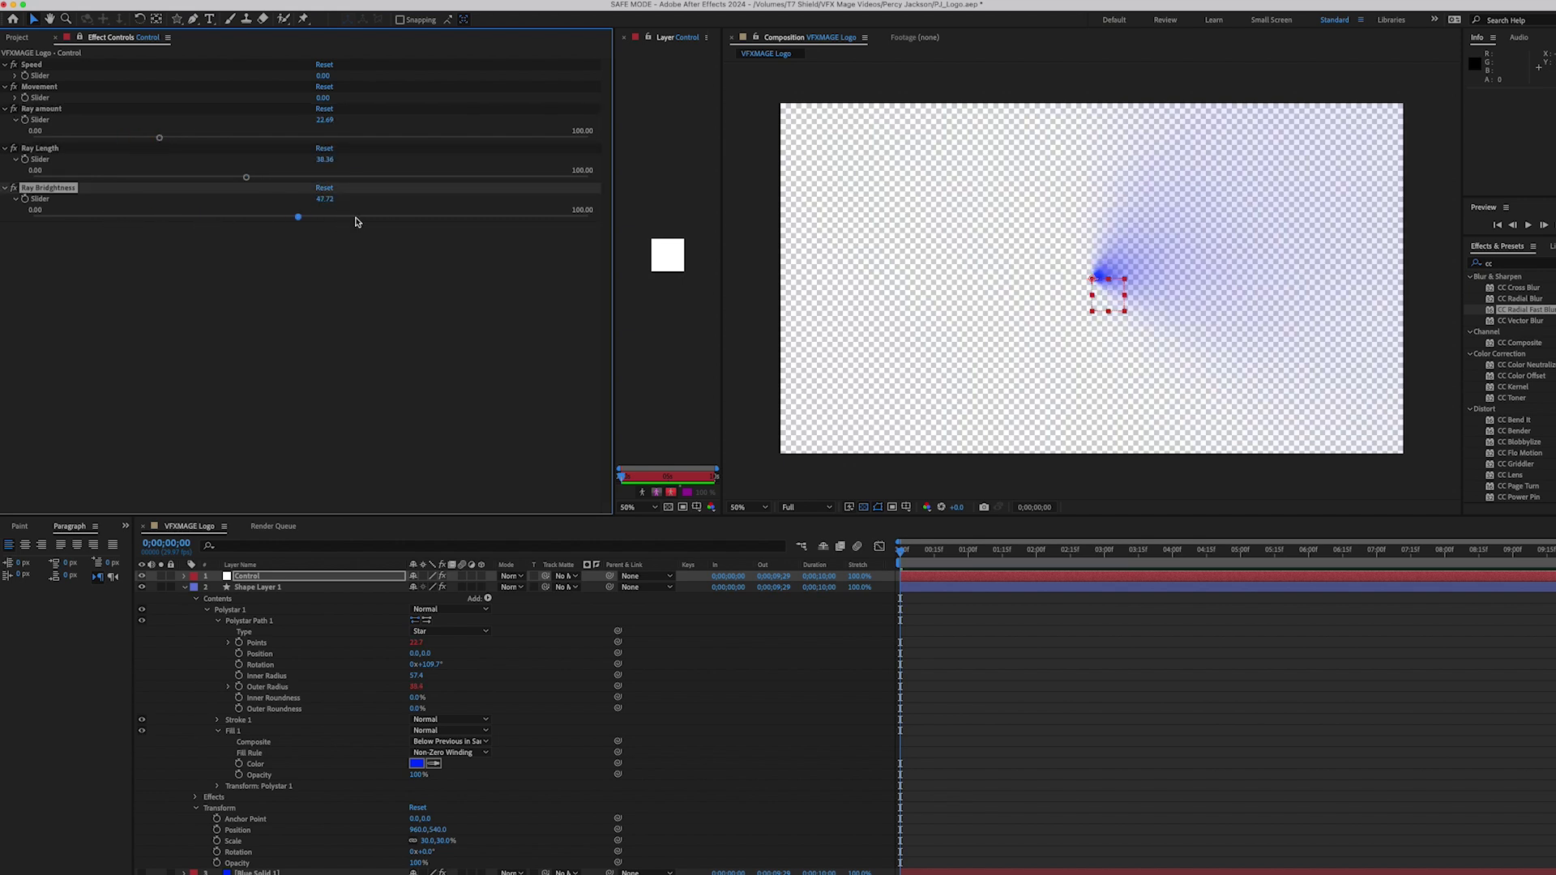
{"action": "key", "text": "ctrl+z"}
{"action": "key", "text": "ctrl+z"}
{"action": "key", "text": "ctrl+z"}
{"action": "key", "text": "ctrl+z"}
{"action": "key", "text": "ctrl+z"}
{"action": "key", "text": "ctrl+z"}
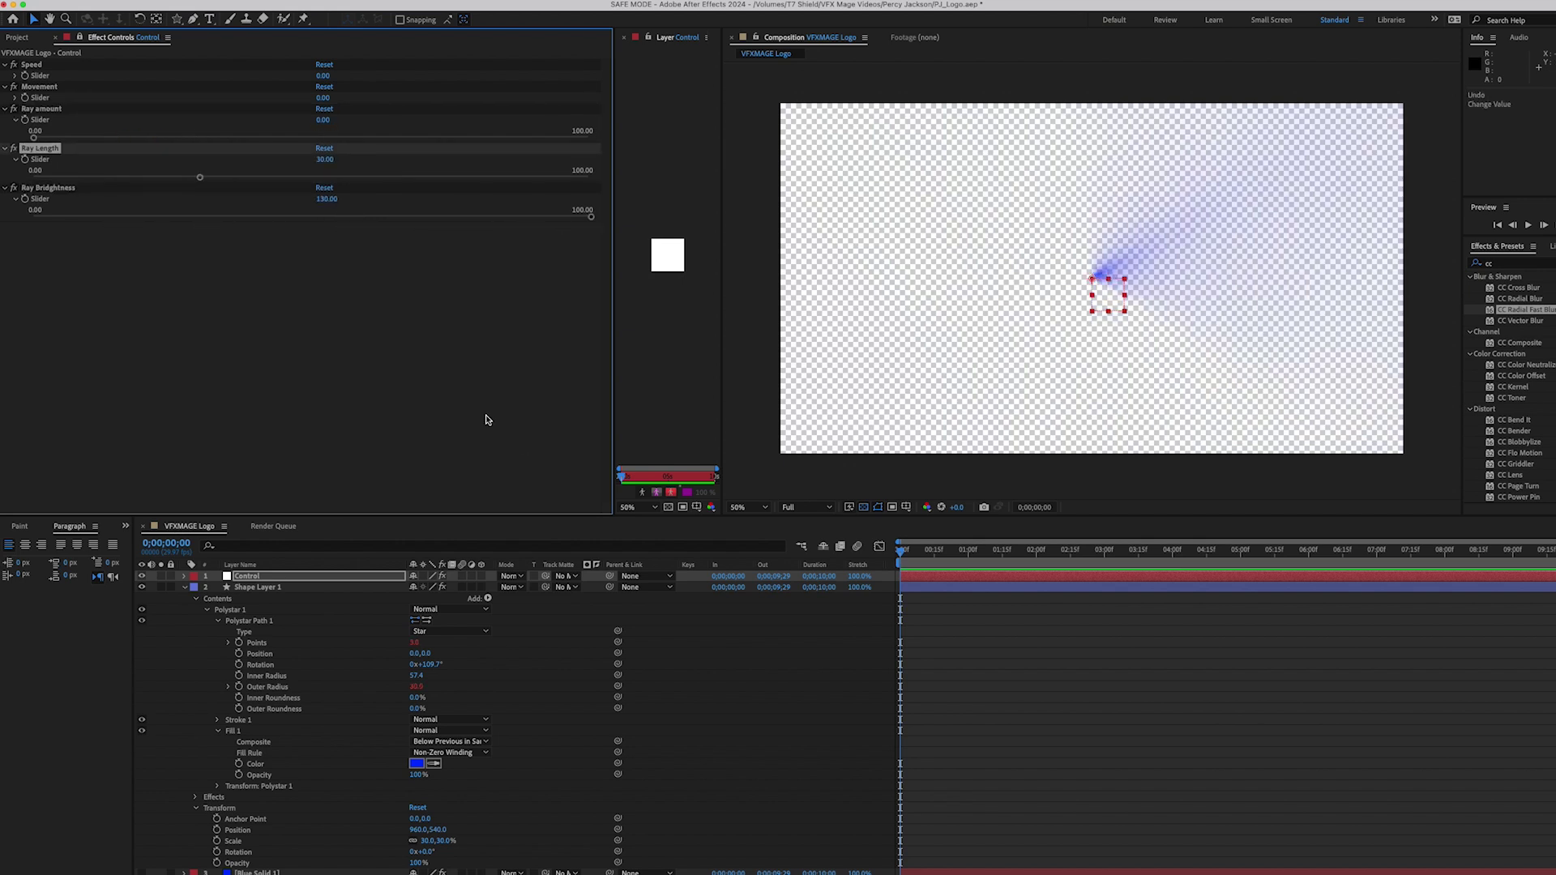
{"action": "key", "text": "ctrl+z"}
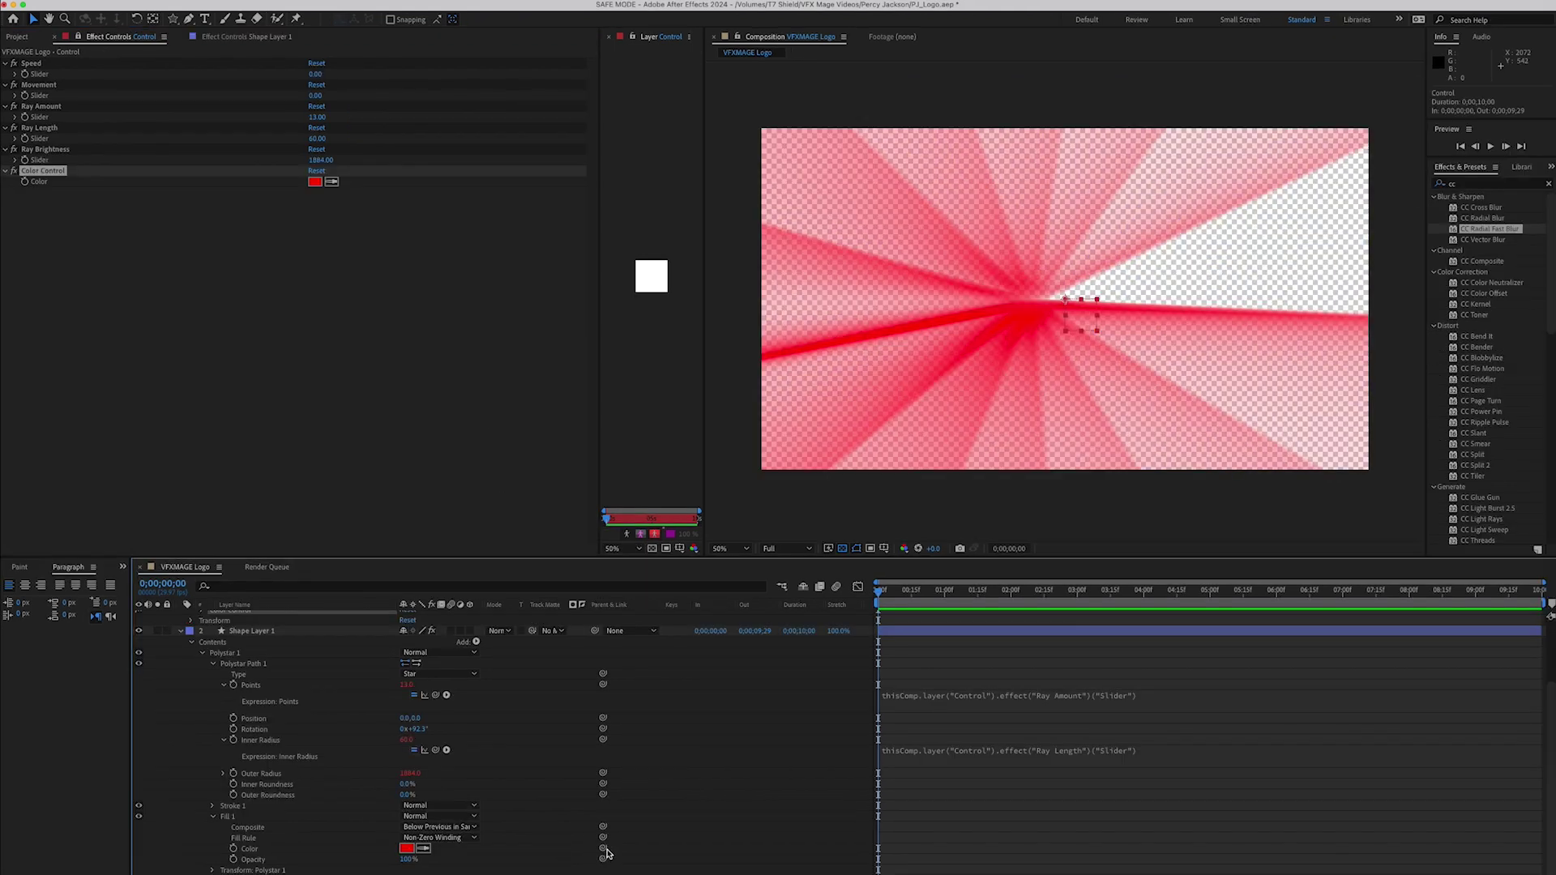
Link the star's fill colour to the Color control and set it to white
{"action": "left_click_drag", "start_coordinate": [605, 849], "coordinate": [38, 183]}
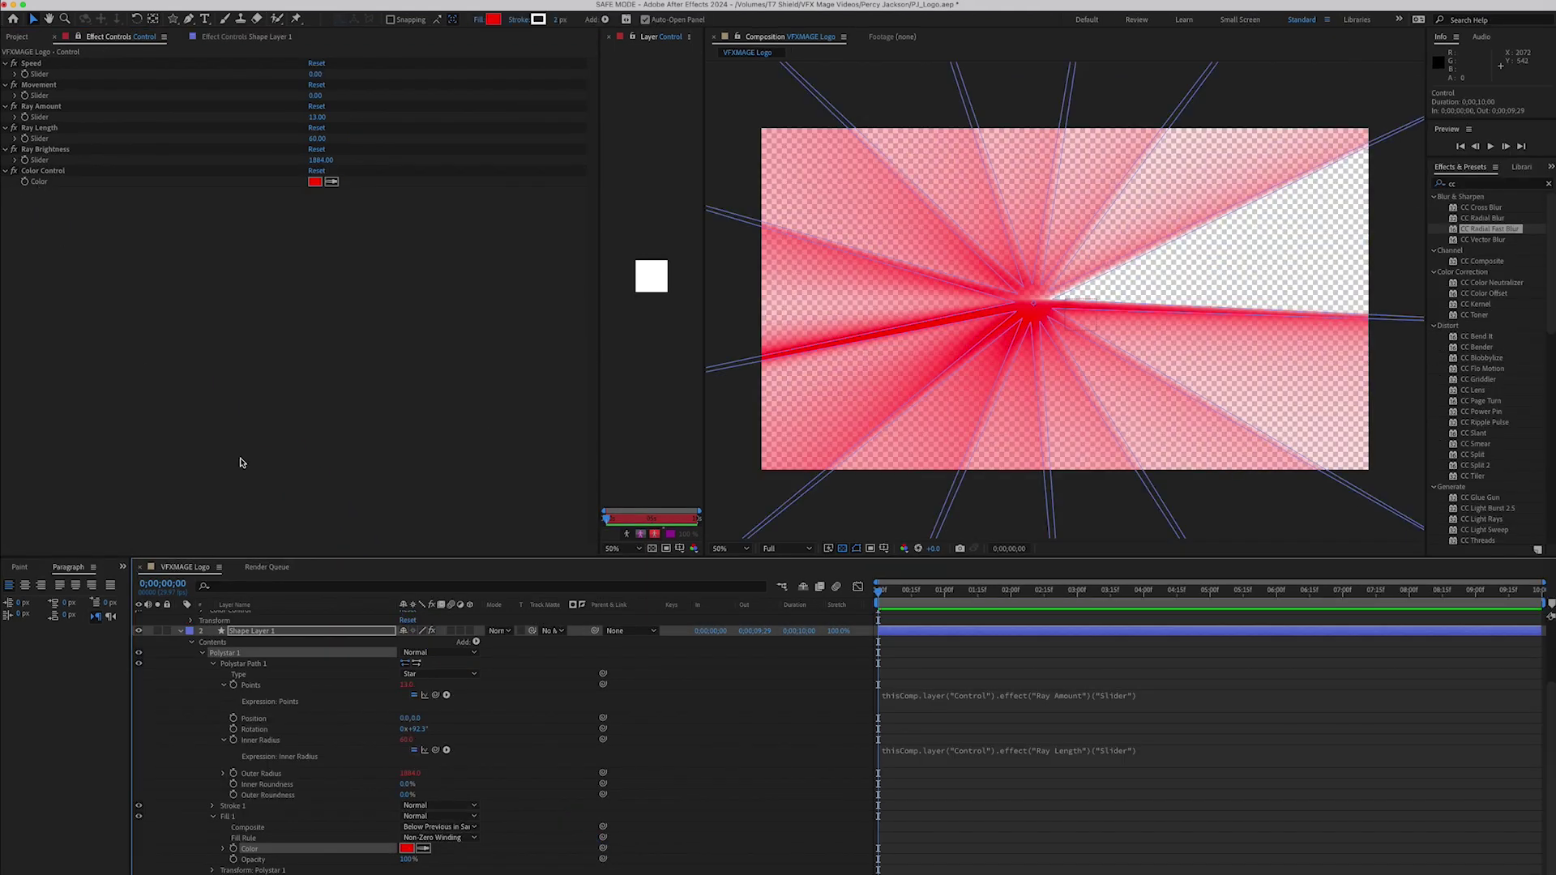
{"action": "left_click", "coordinate": [314, 182]}
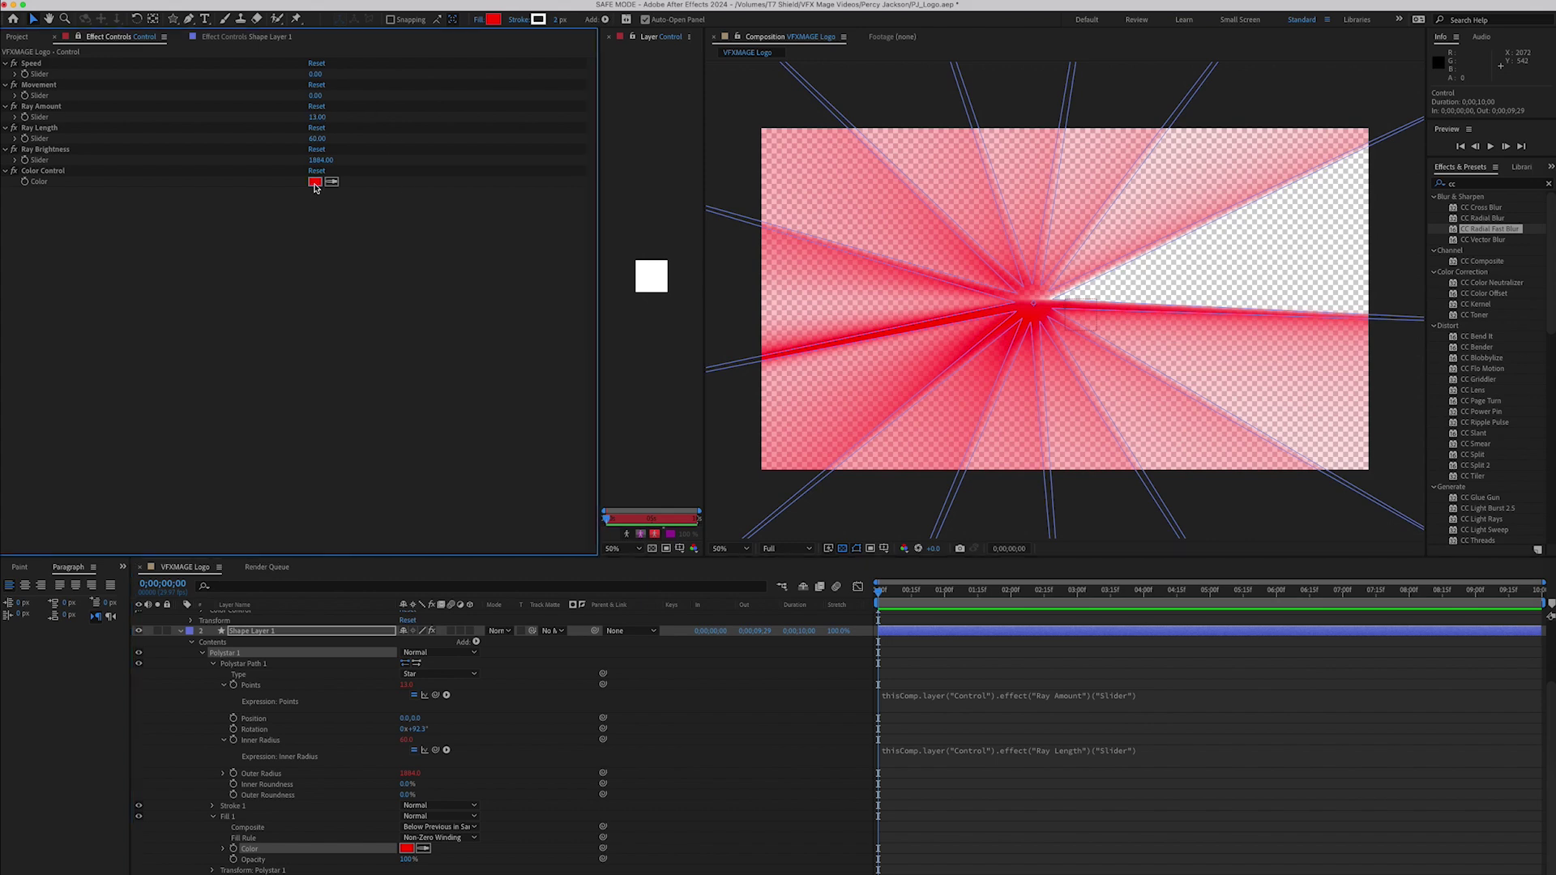
{"action": "left_click_drag", "start_coordinate": [540, 399], "coordinate": [538, 378]}
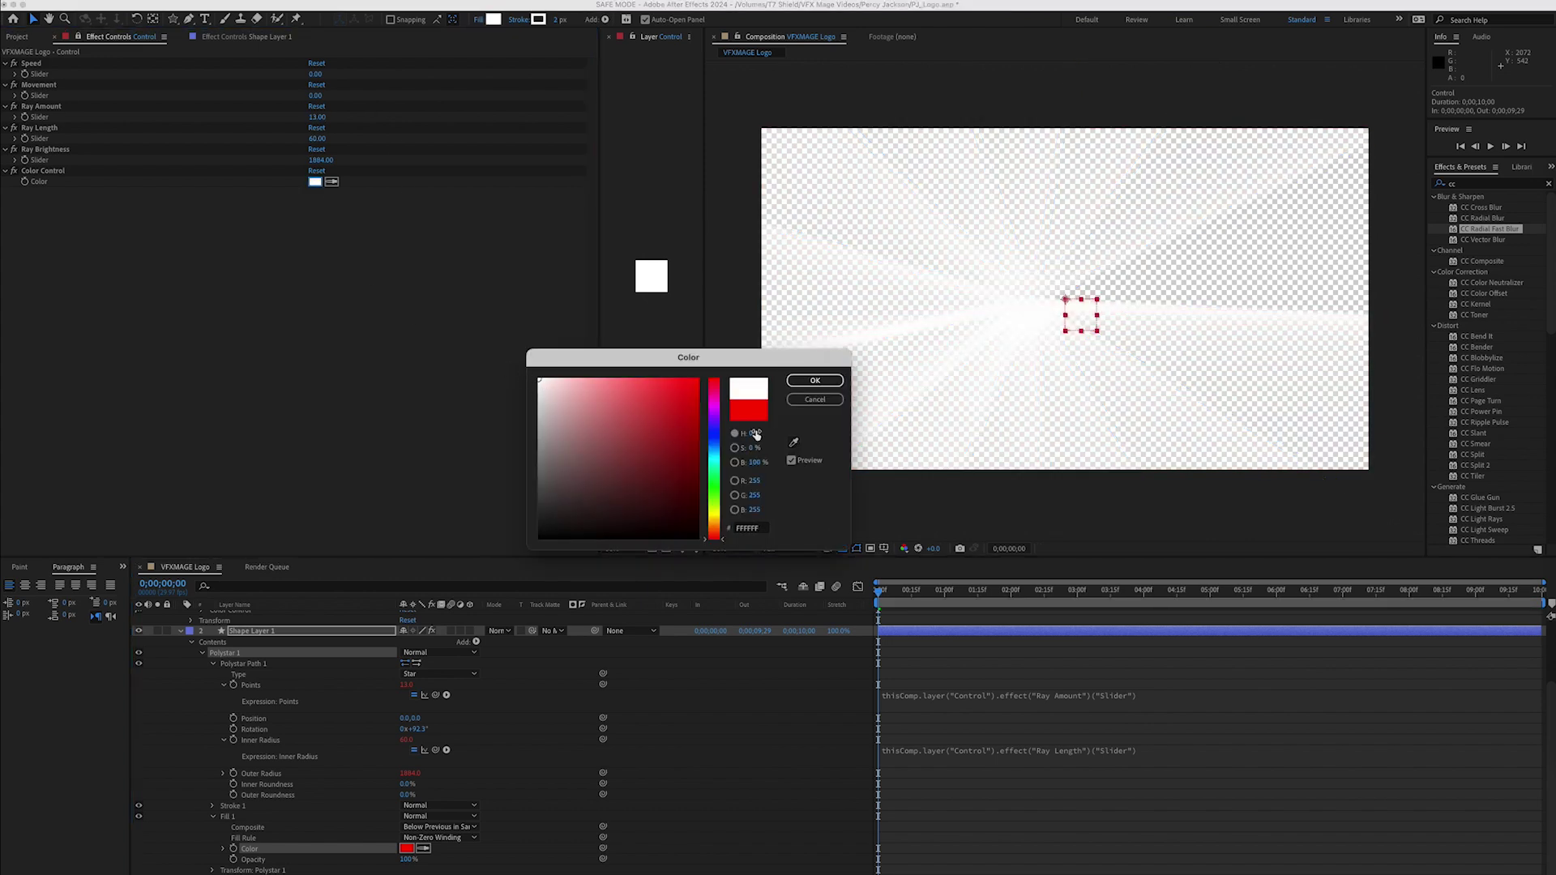
{"action": "left_click", "coordinate": [813, 380]}
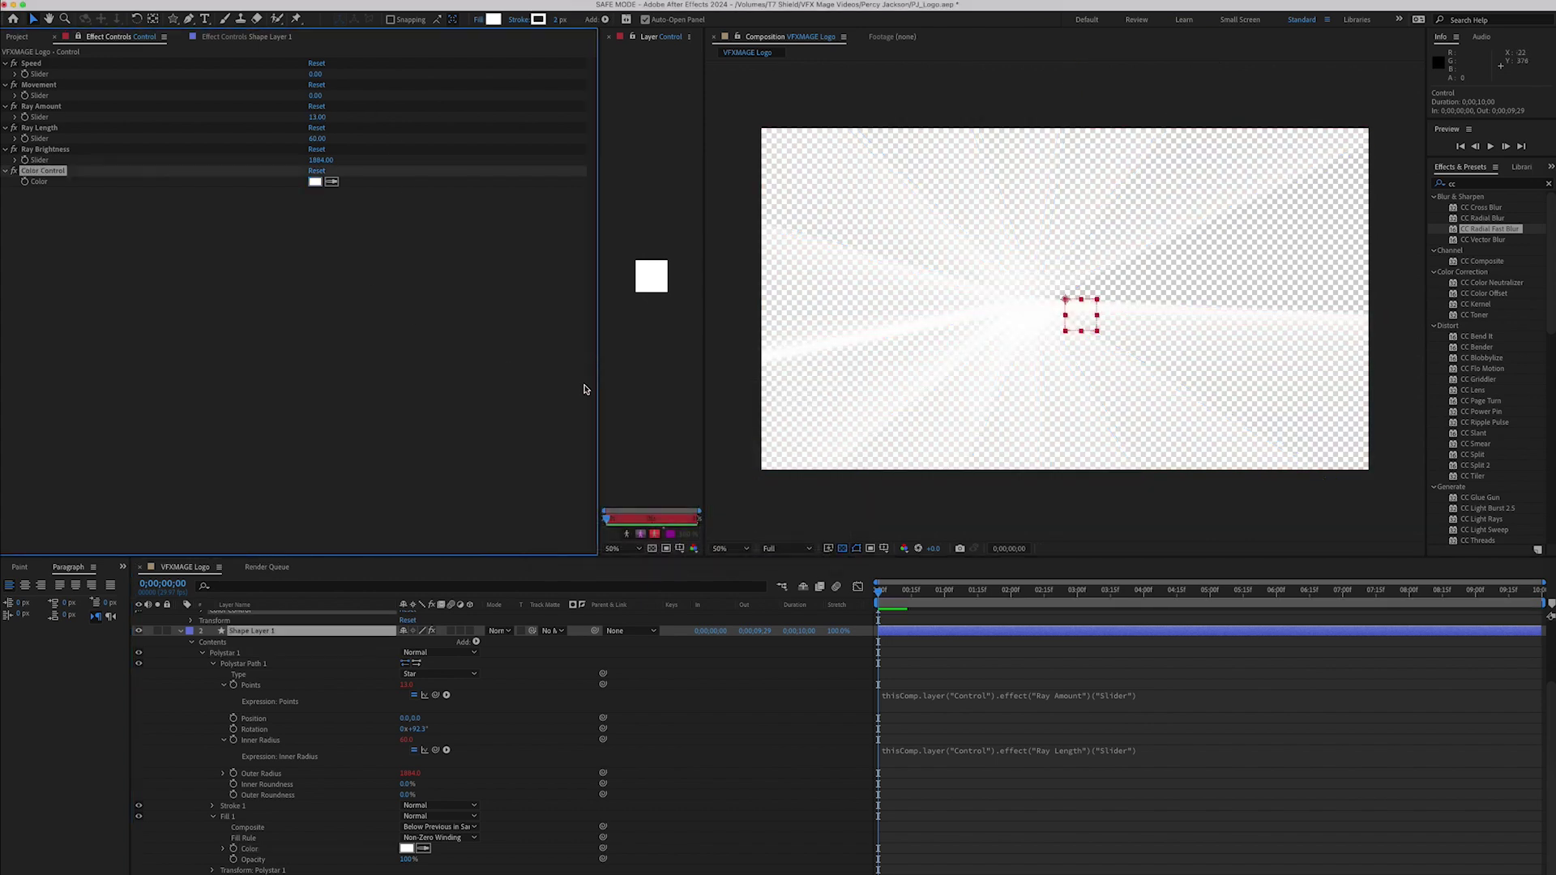
Collapse the layers, show Blue Solid 1 again, and move the time to 0;00;03;11
{"action": "left_click", "coordinate": [180, 631]}
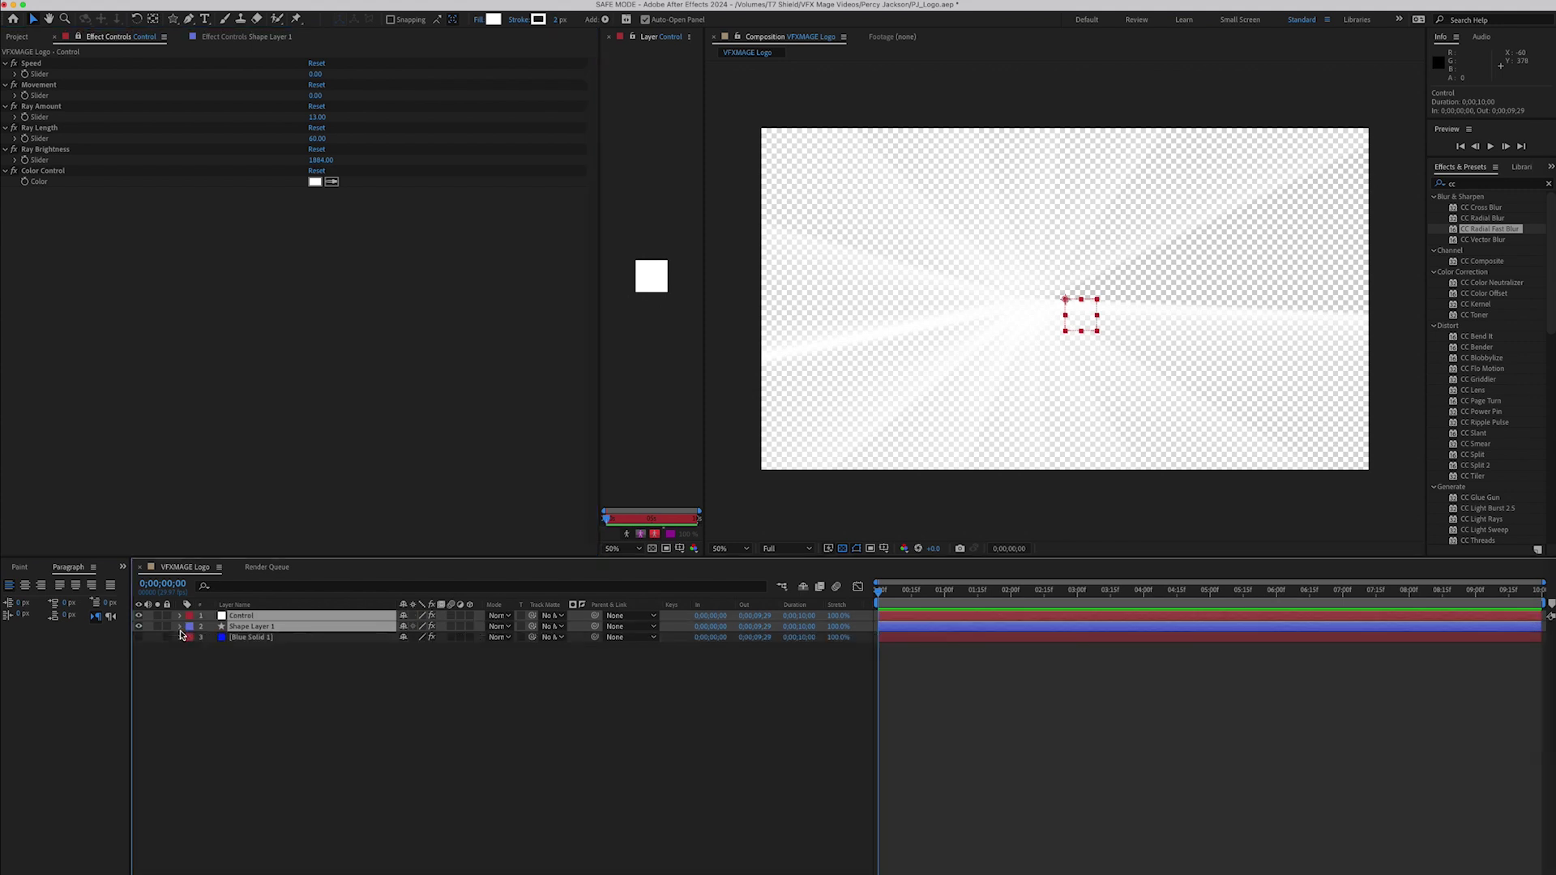
{"action": "left_click", "coordinate": [271, 736]}
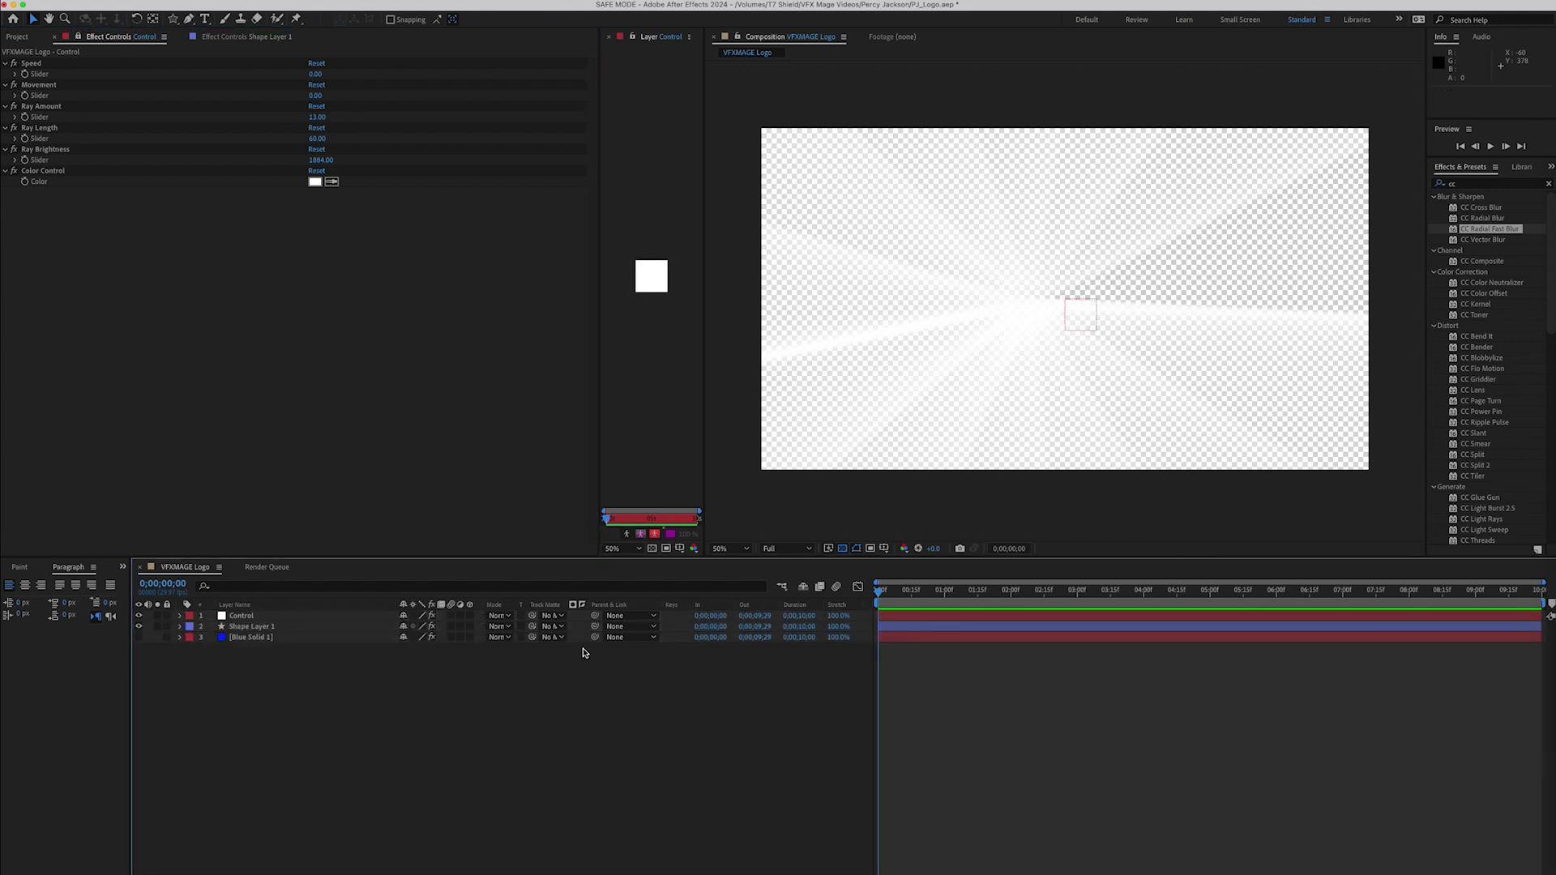
{"action": "left_click", "coordinate": [138, 637]}
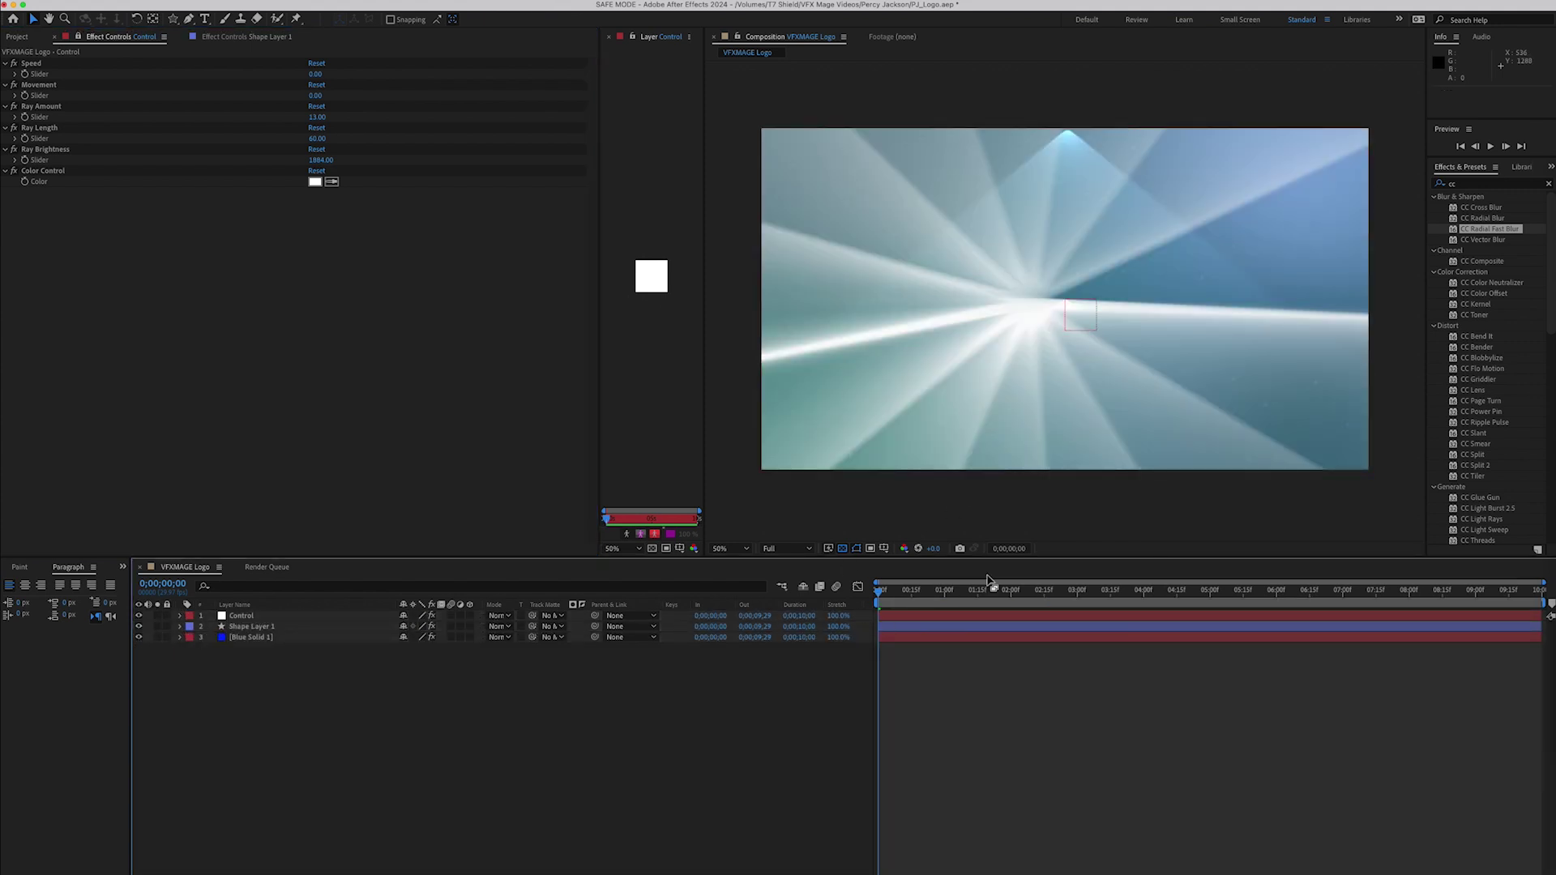
{"action": "left_click_drag", "start_coordinate": [989, 589], "coordinate": [1103, 594]}
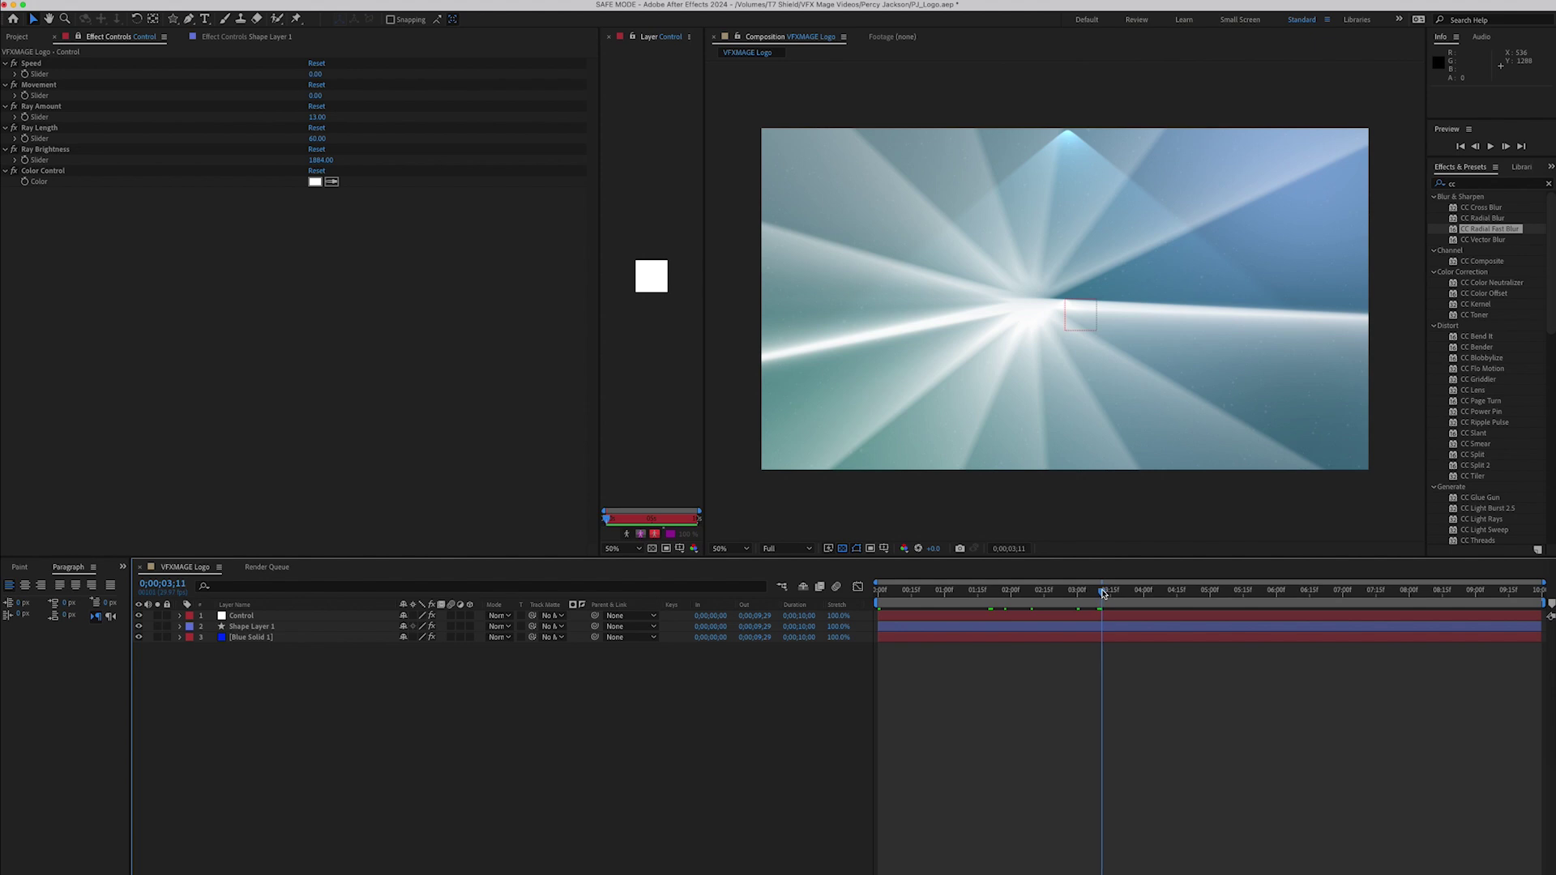
Move Shape Layer 1's Position up toward the top and slightly right
{"action": "left_click", "coordinate": [297, 630]}
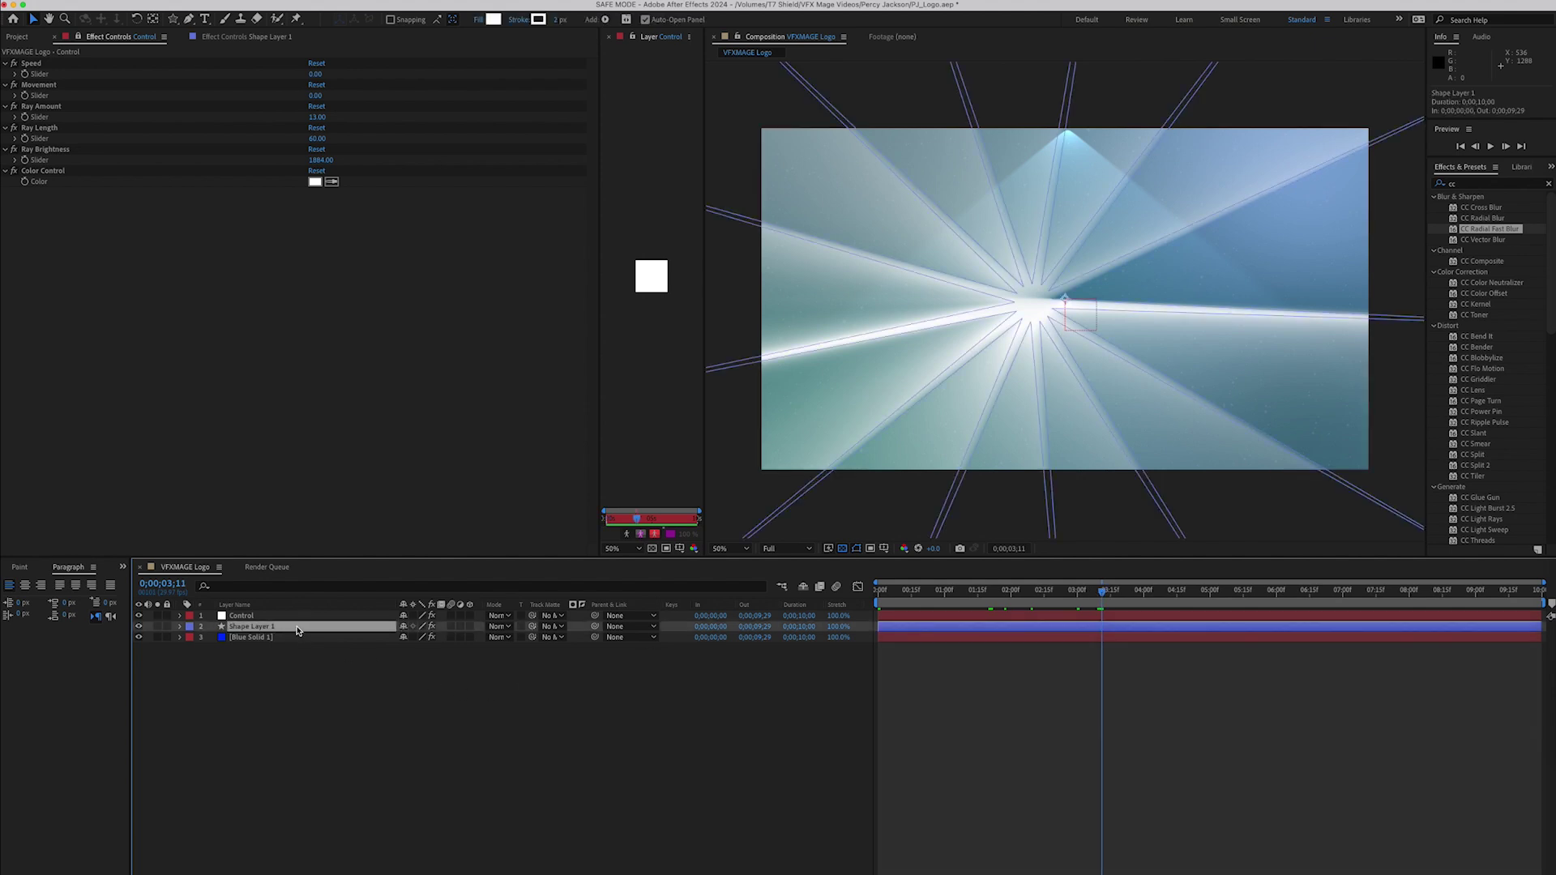
{"action": "key", "text": "p"}
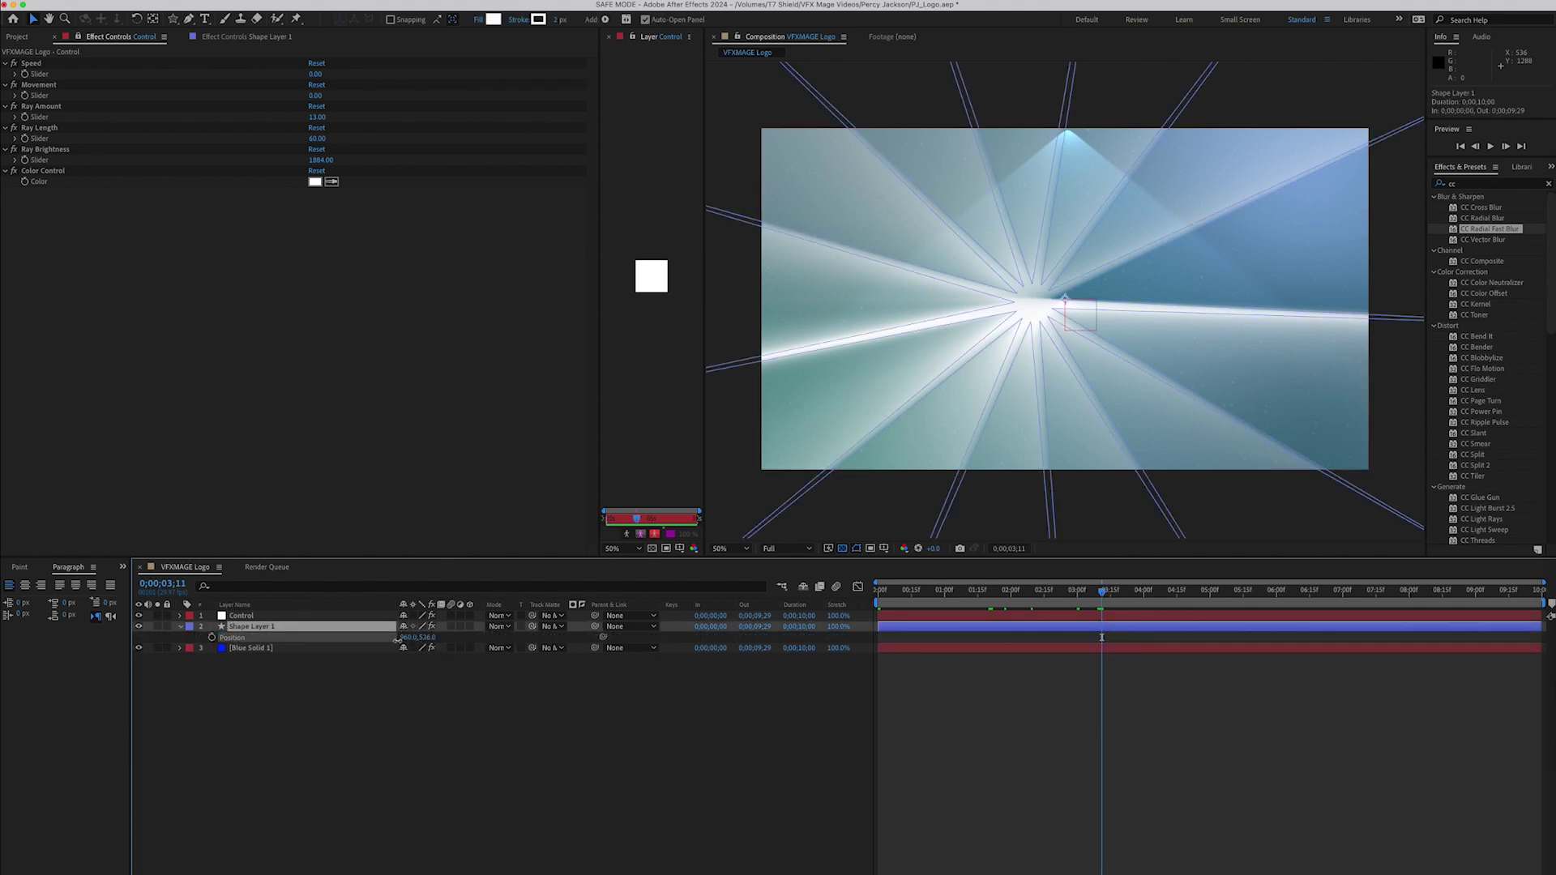
{"action": "left_click_drag", "start_coordinate": [427, 637], "coordinate": [73, 648]}
{"action": "left_click_drag", "start_coordinate": [407, 637], "coordinate": [476, 636]}
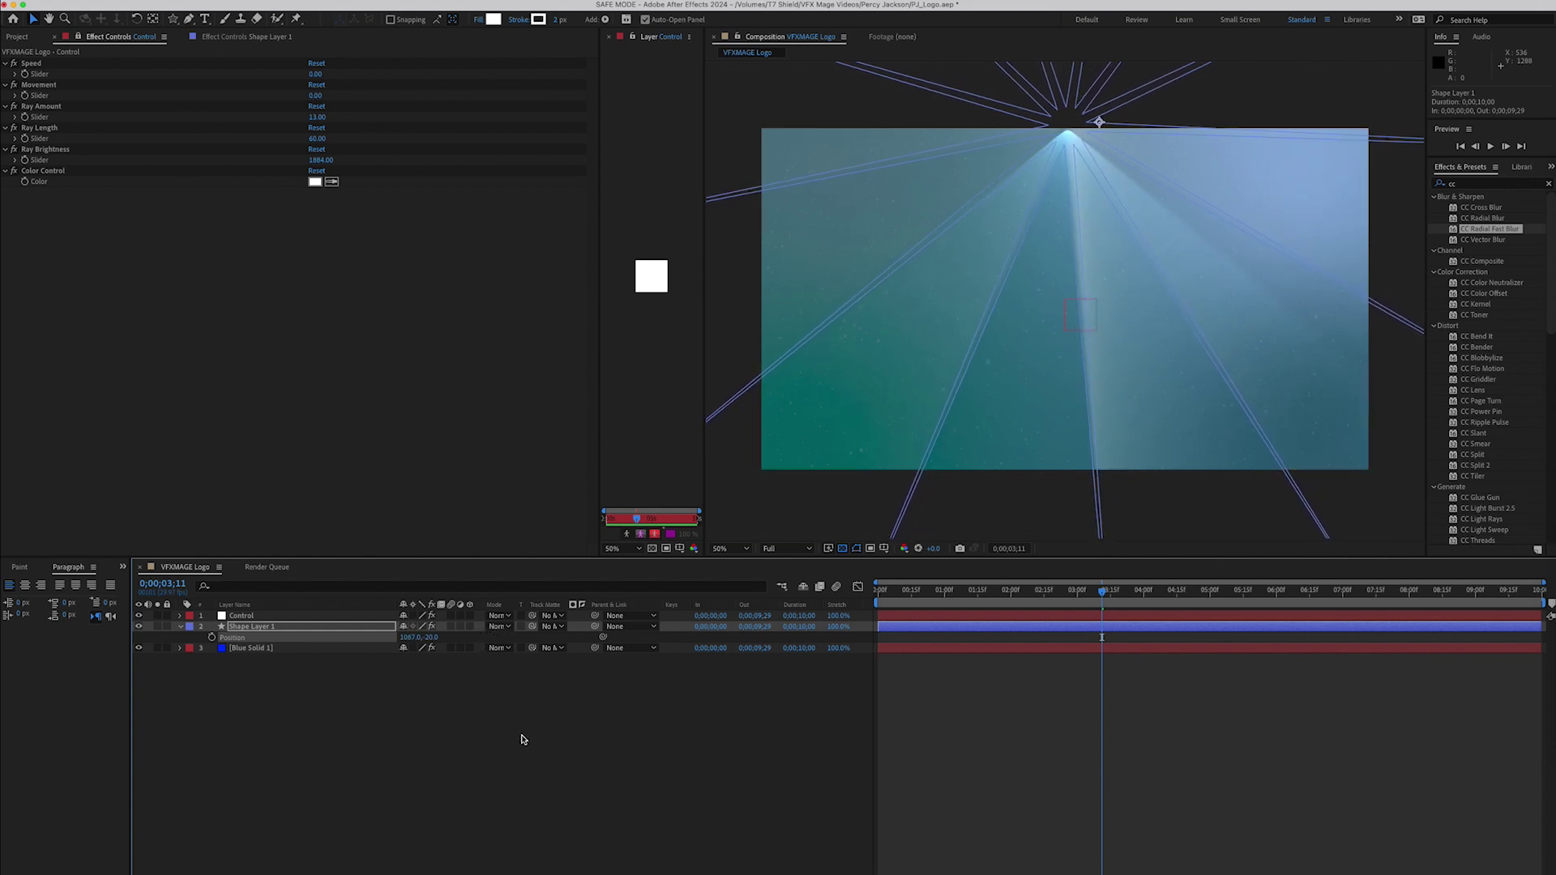
Rotate Shape Layer 1 by 180° so the rays fan downward
{"action": "left_click", "coordinate": [354, 628]}
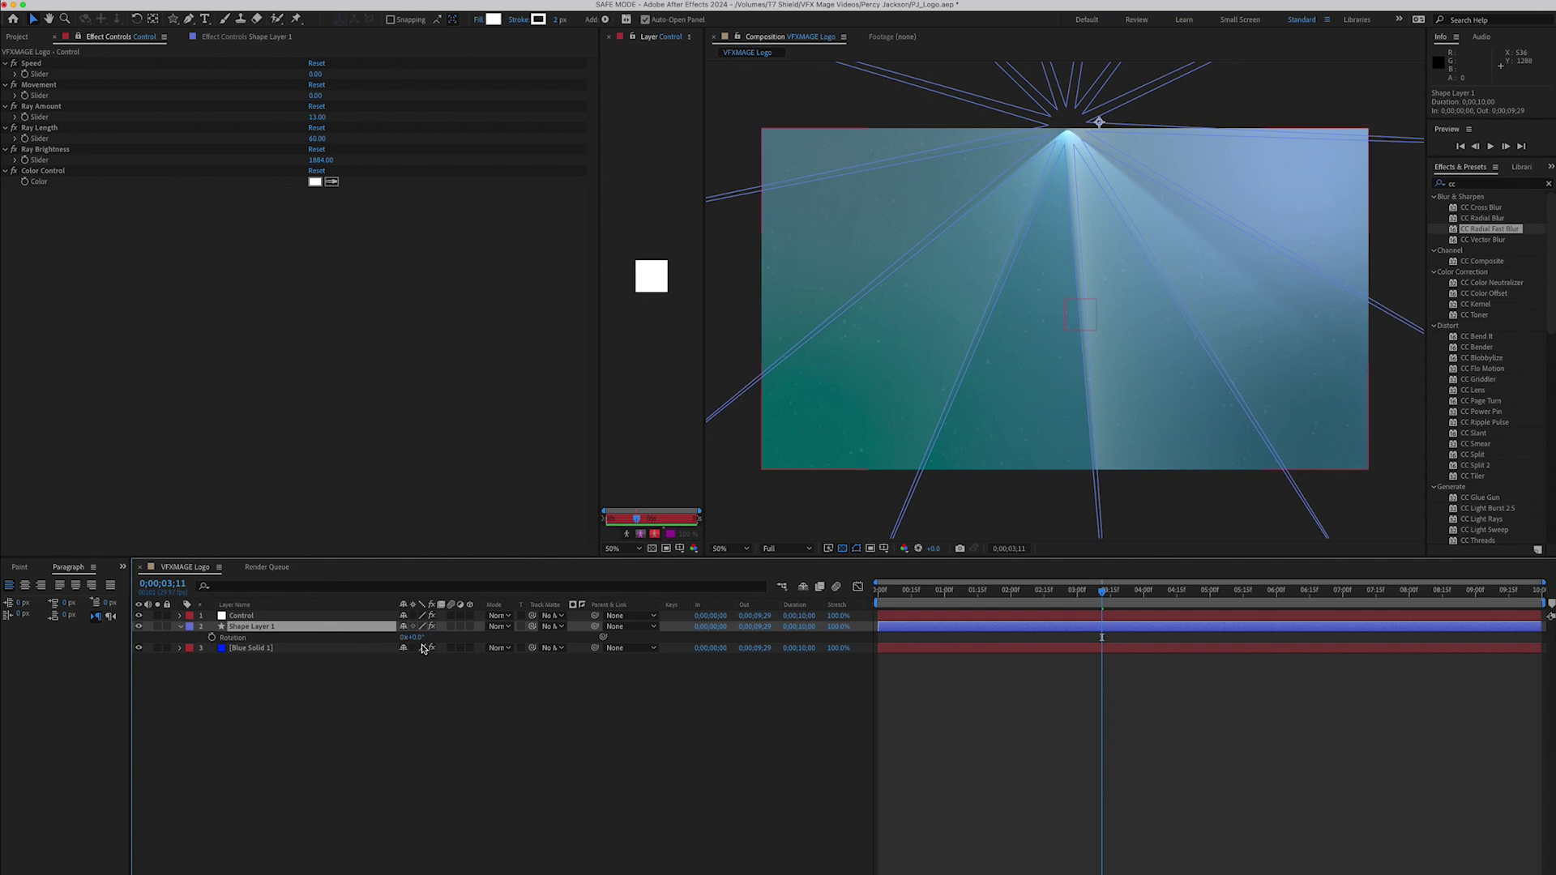
{"action": "left_click", "coordinate": [415, 637]}
{"action": "type", "text": "180"}
{"action": "key", "text": "Return"}
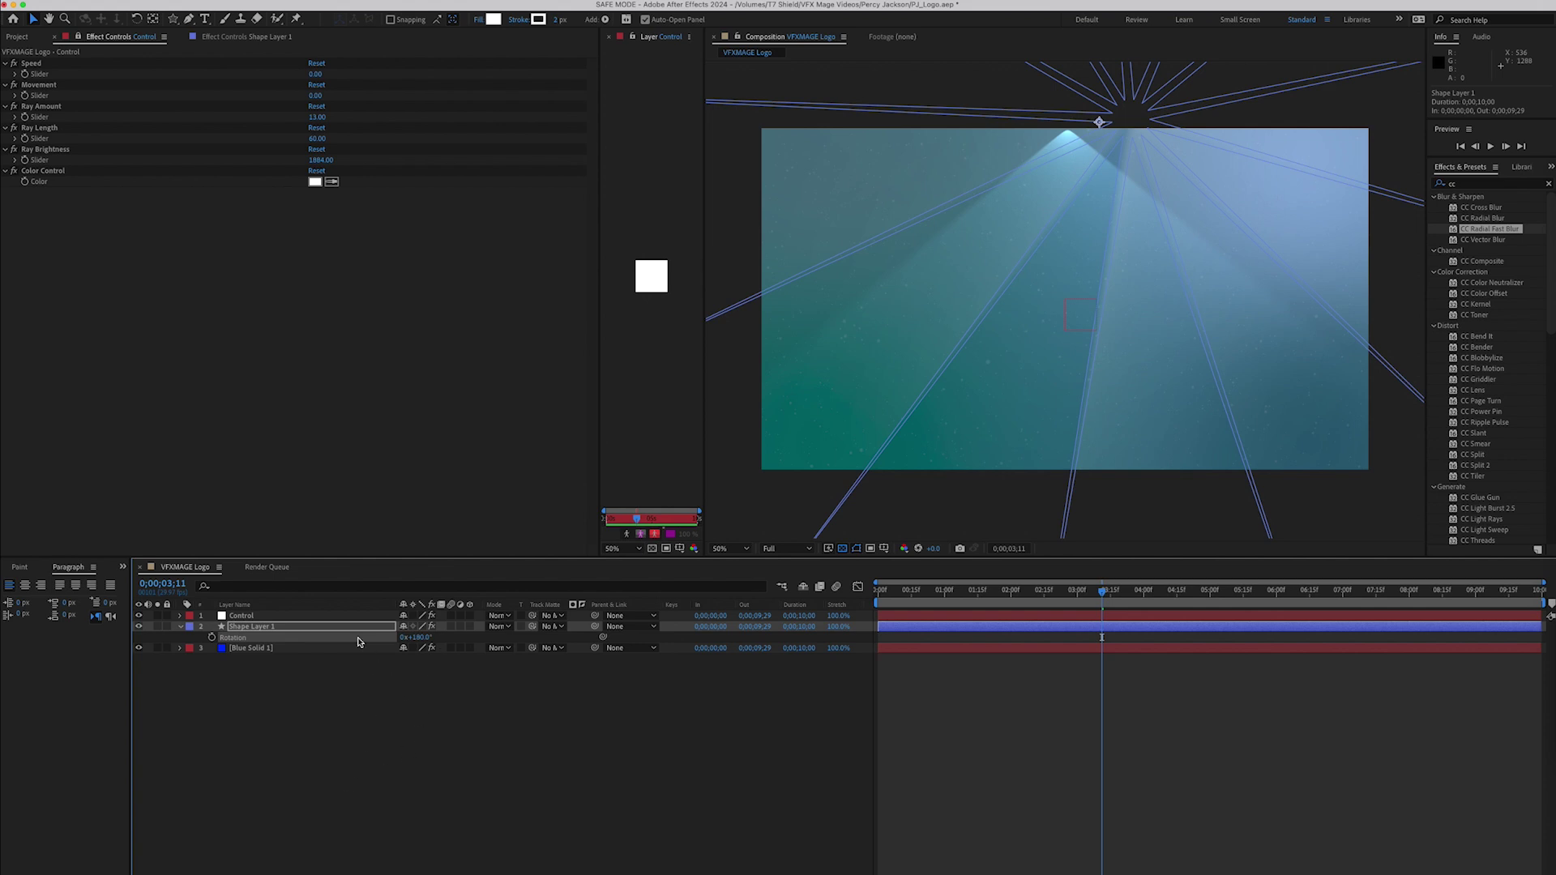
Shift the rays toward centre and move the anchor point onto the rays' origin
{"action": "key", "text": "shift+p"}
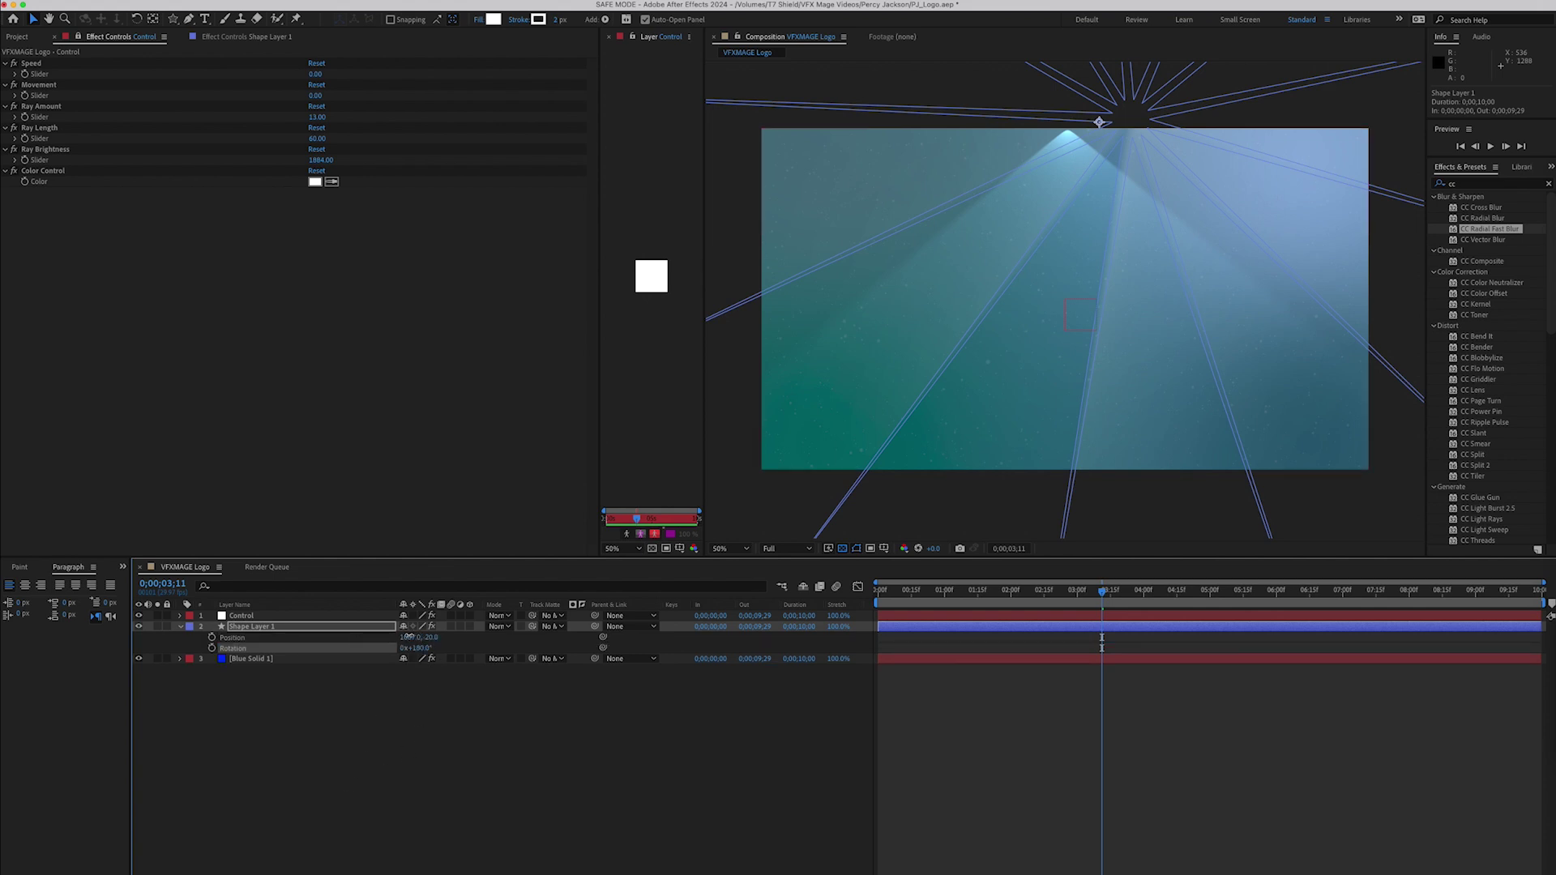
{"action": "left_click_drag", "start_coordinate": [410, 637], "coordinate": [297, 638]}
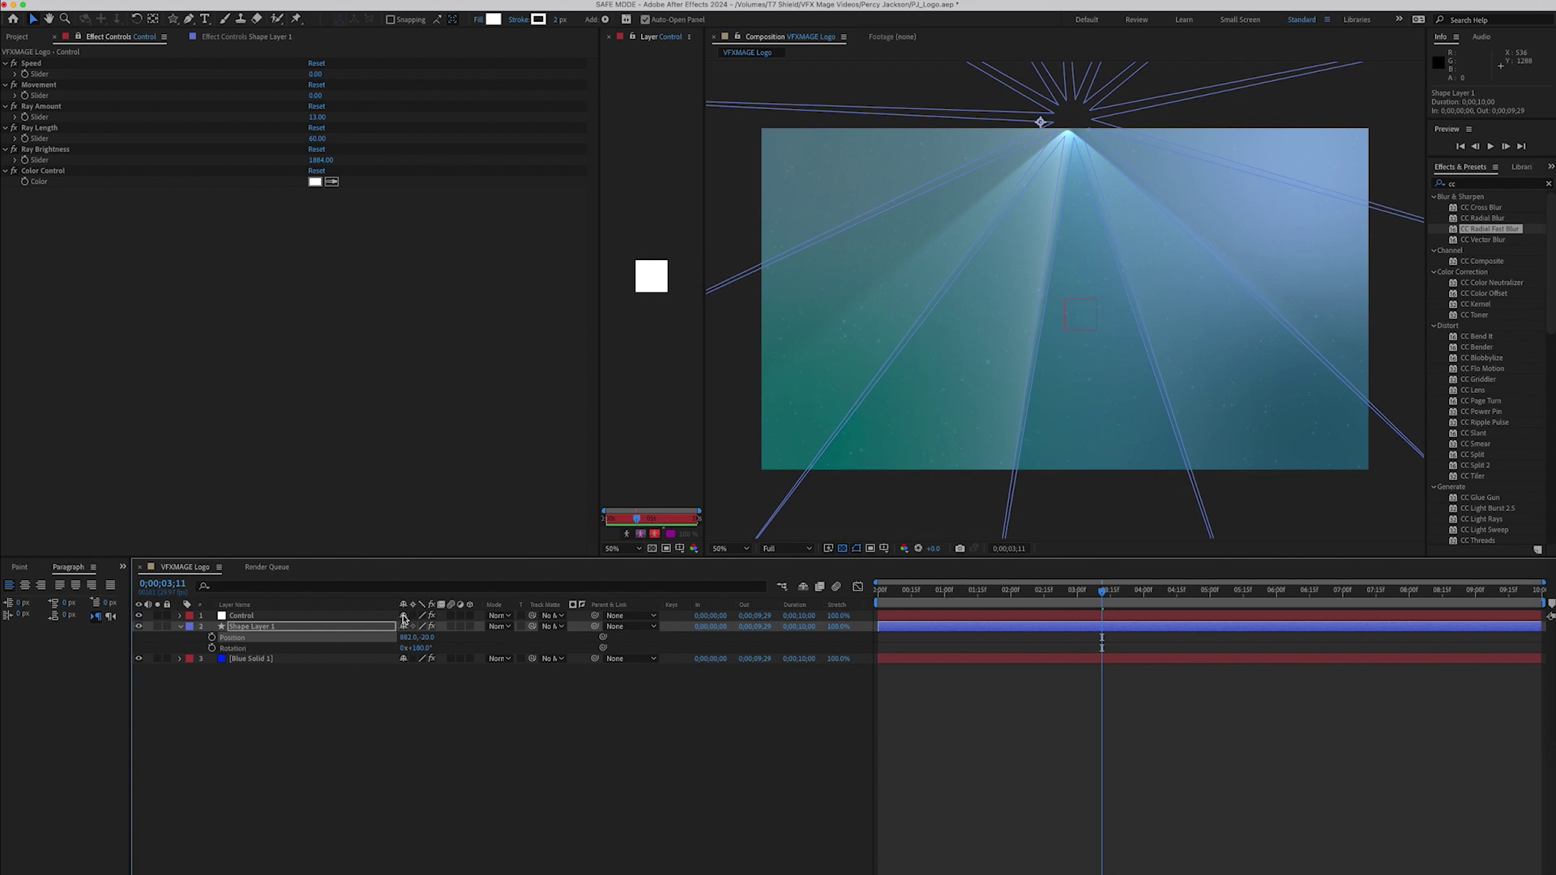
{"action": "left_click", "coordinate": [152, 16]}
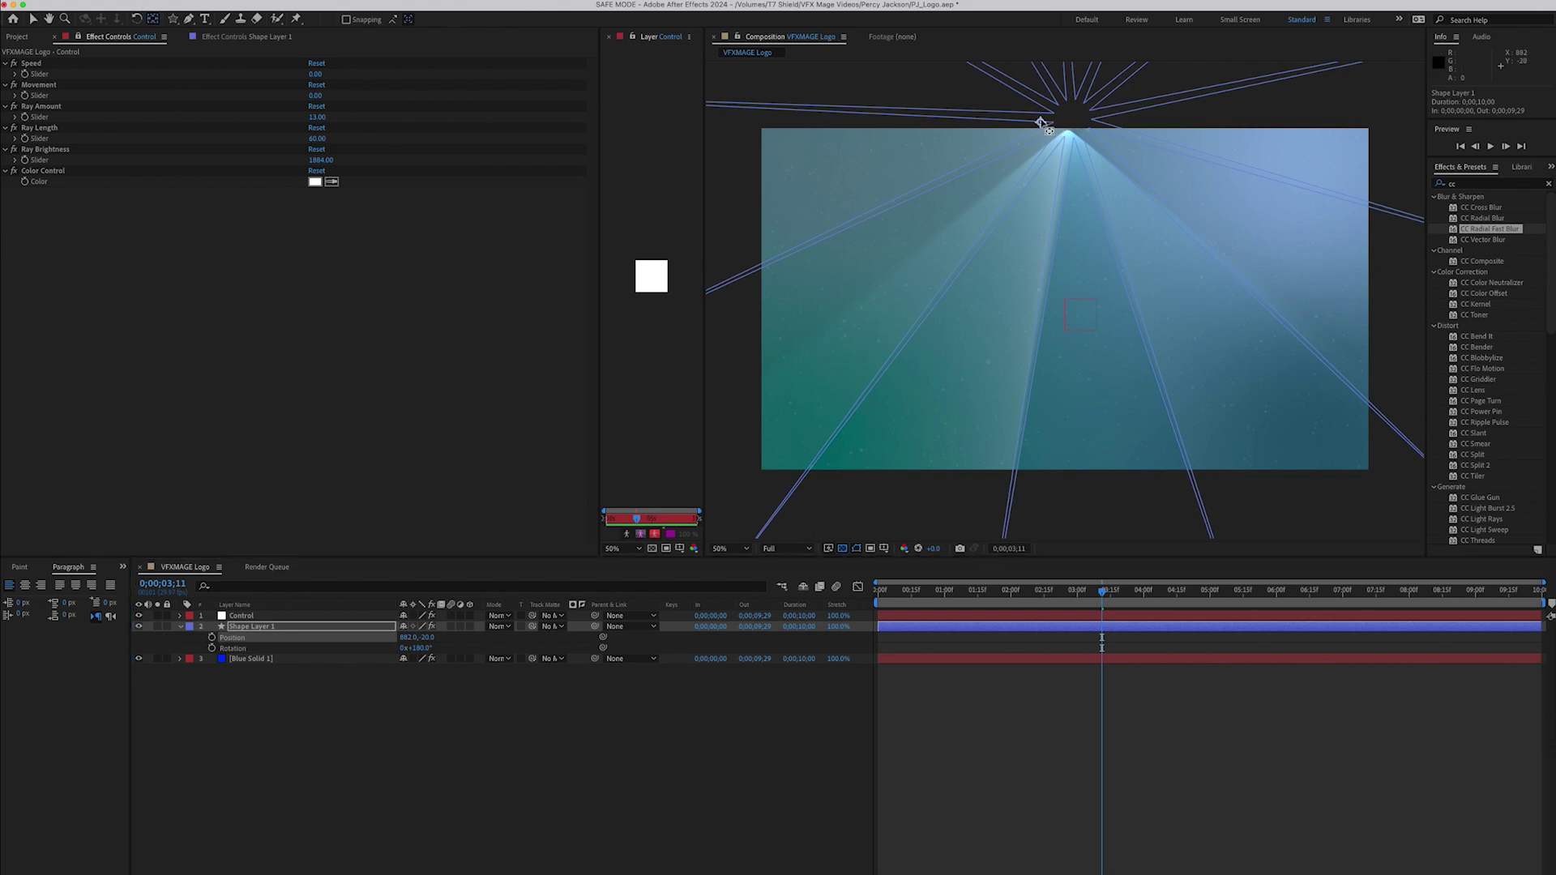
{"action": "left_click_drag", "start_coordinate": [1041, 122], "coordinate": [1072, 120]}
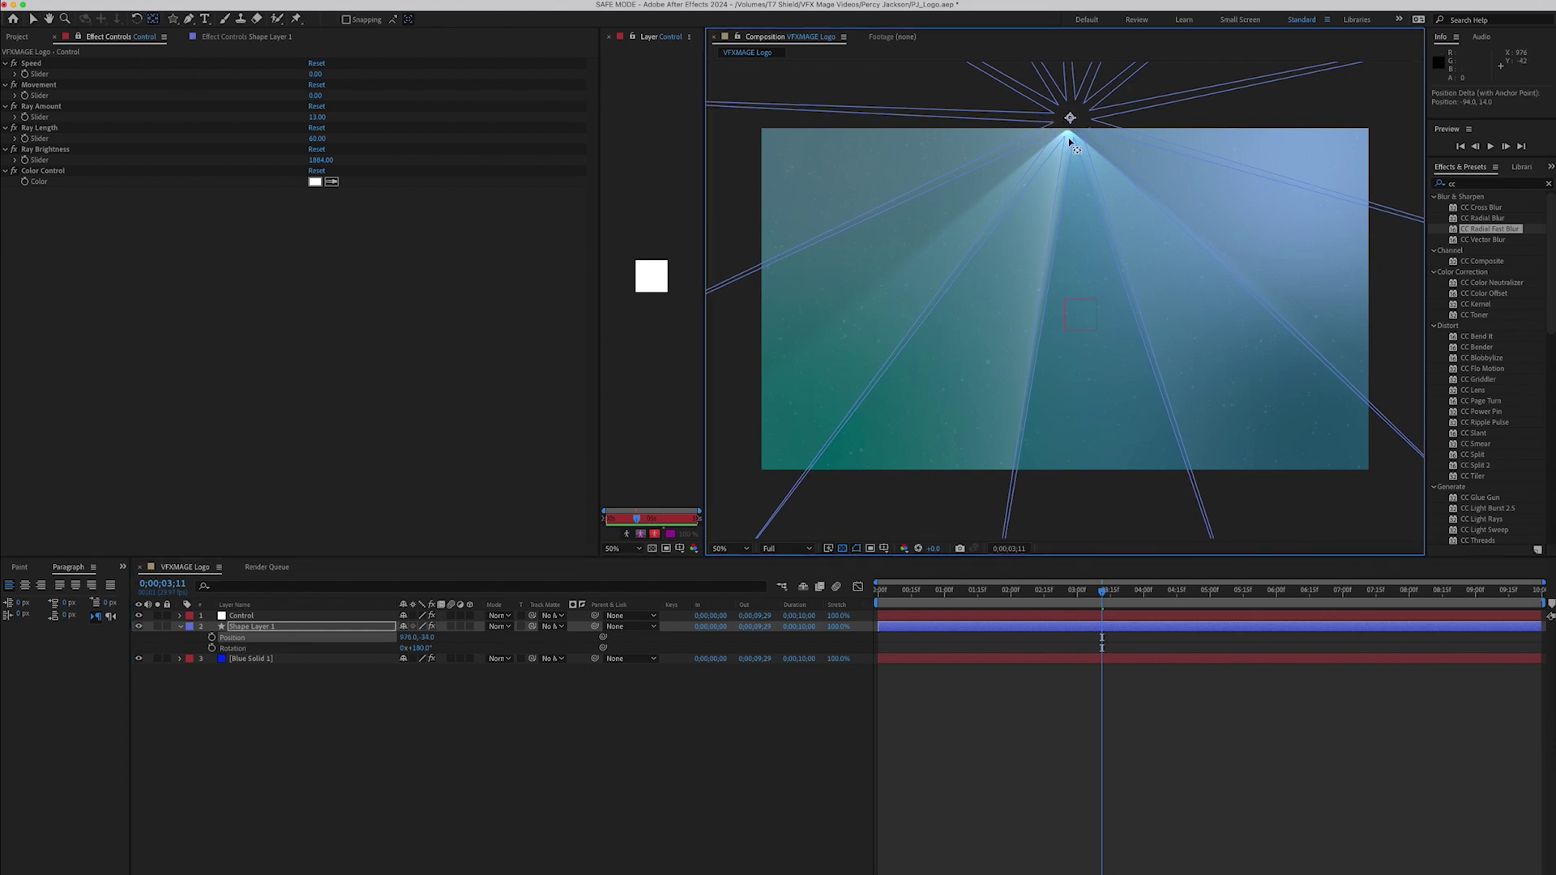
{"action": "left_click", "coordinate": [33, 19]}
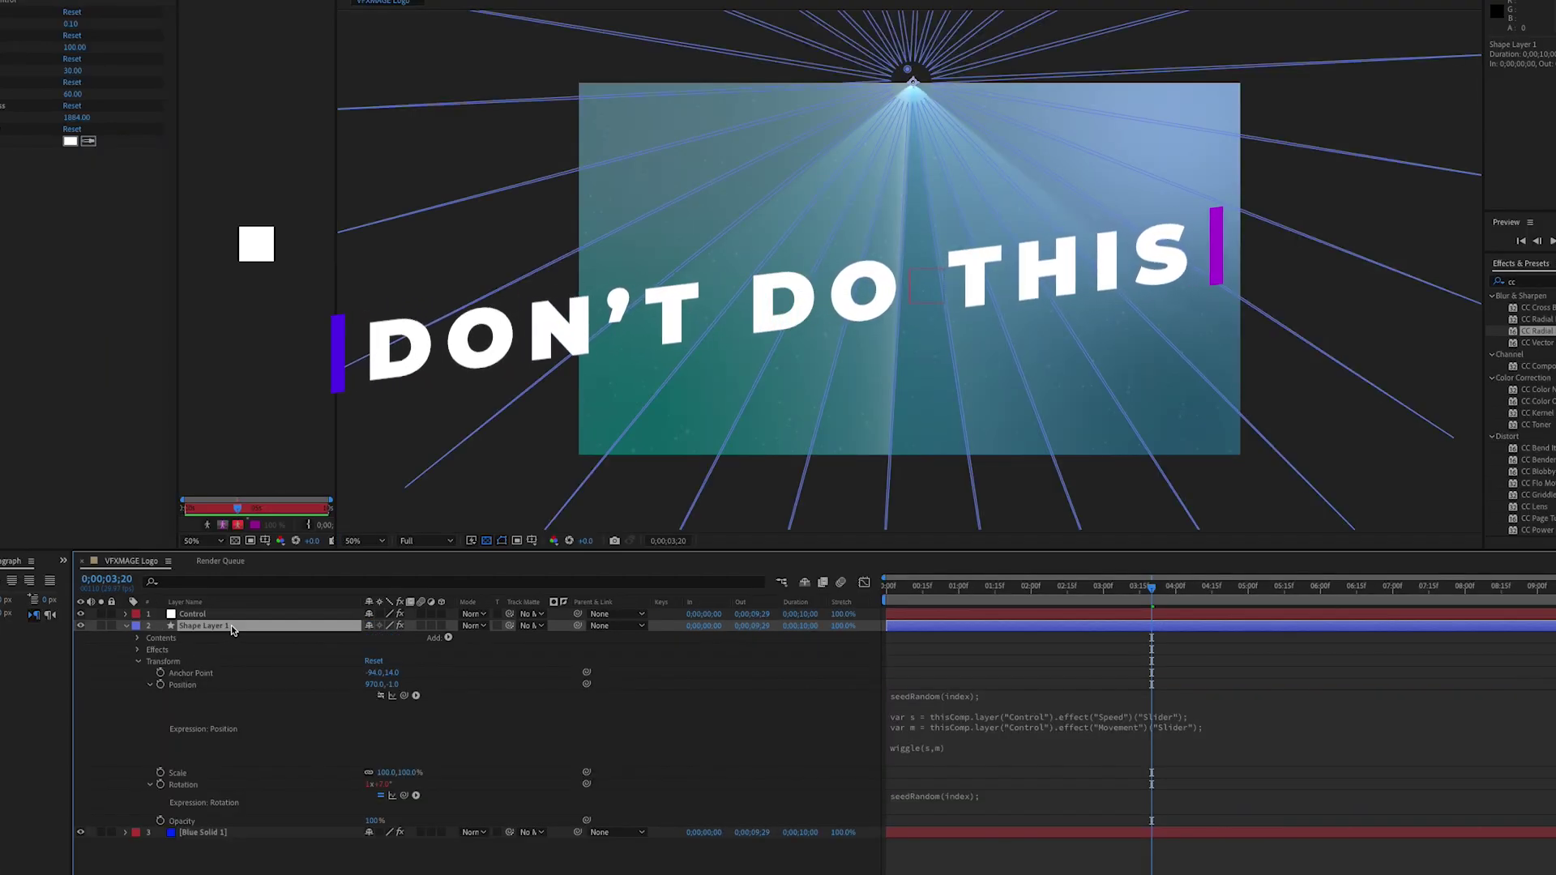
{"action": "right_click", "coordinate": [231, 625]}
{"action": "mouse_move", "coordinate": [307, 512]}
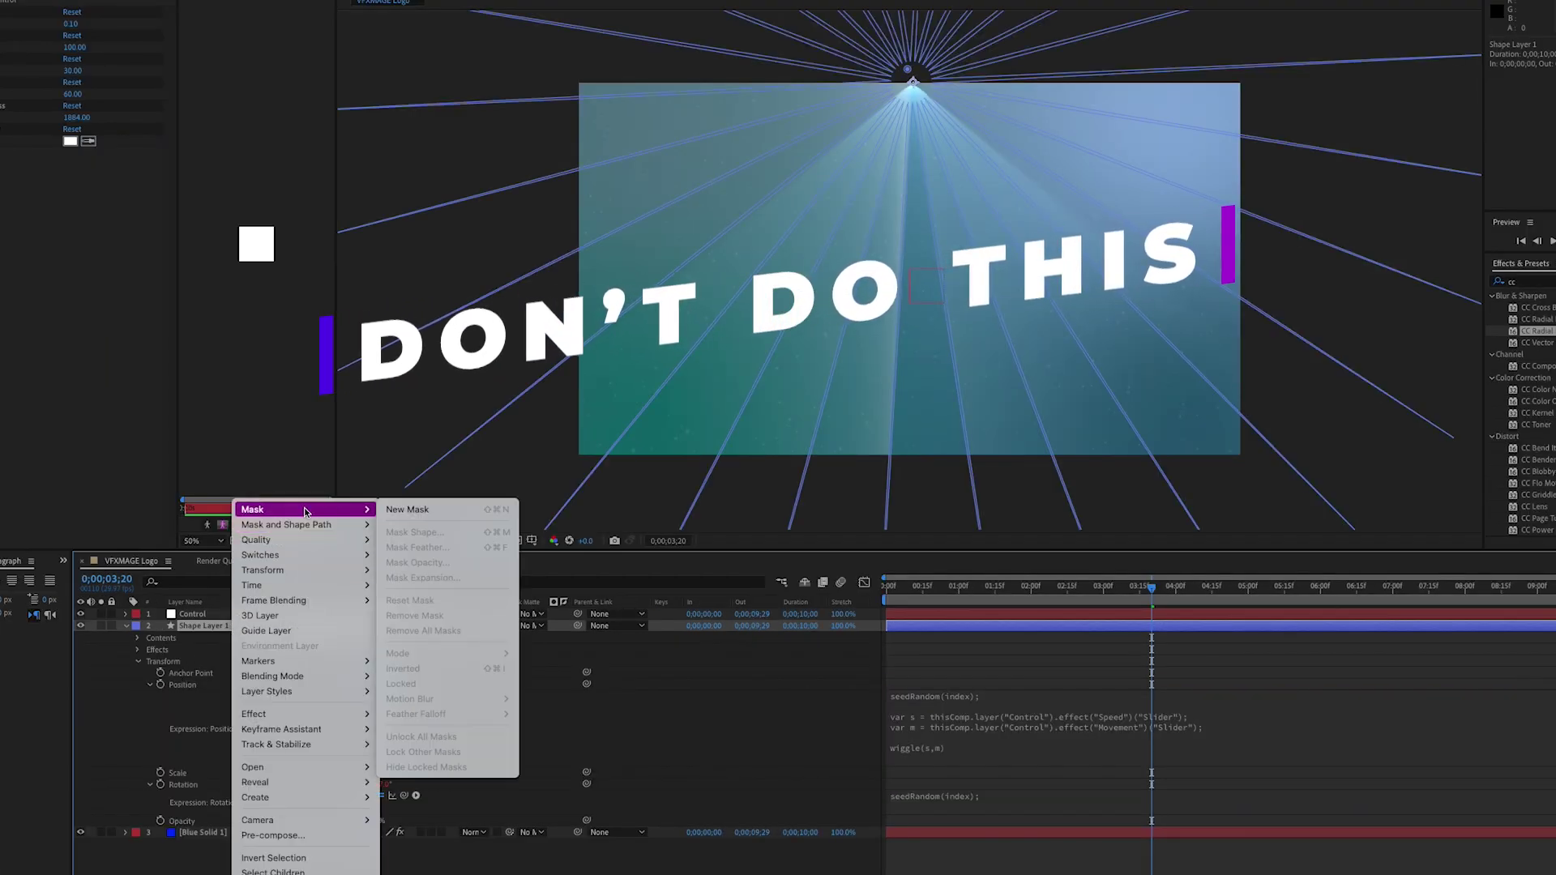
{"action": "left_click", "coordinate": [407, 510]}
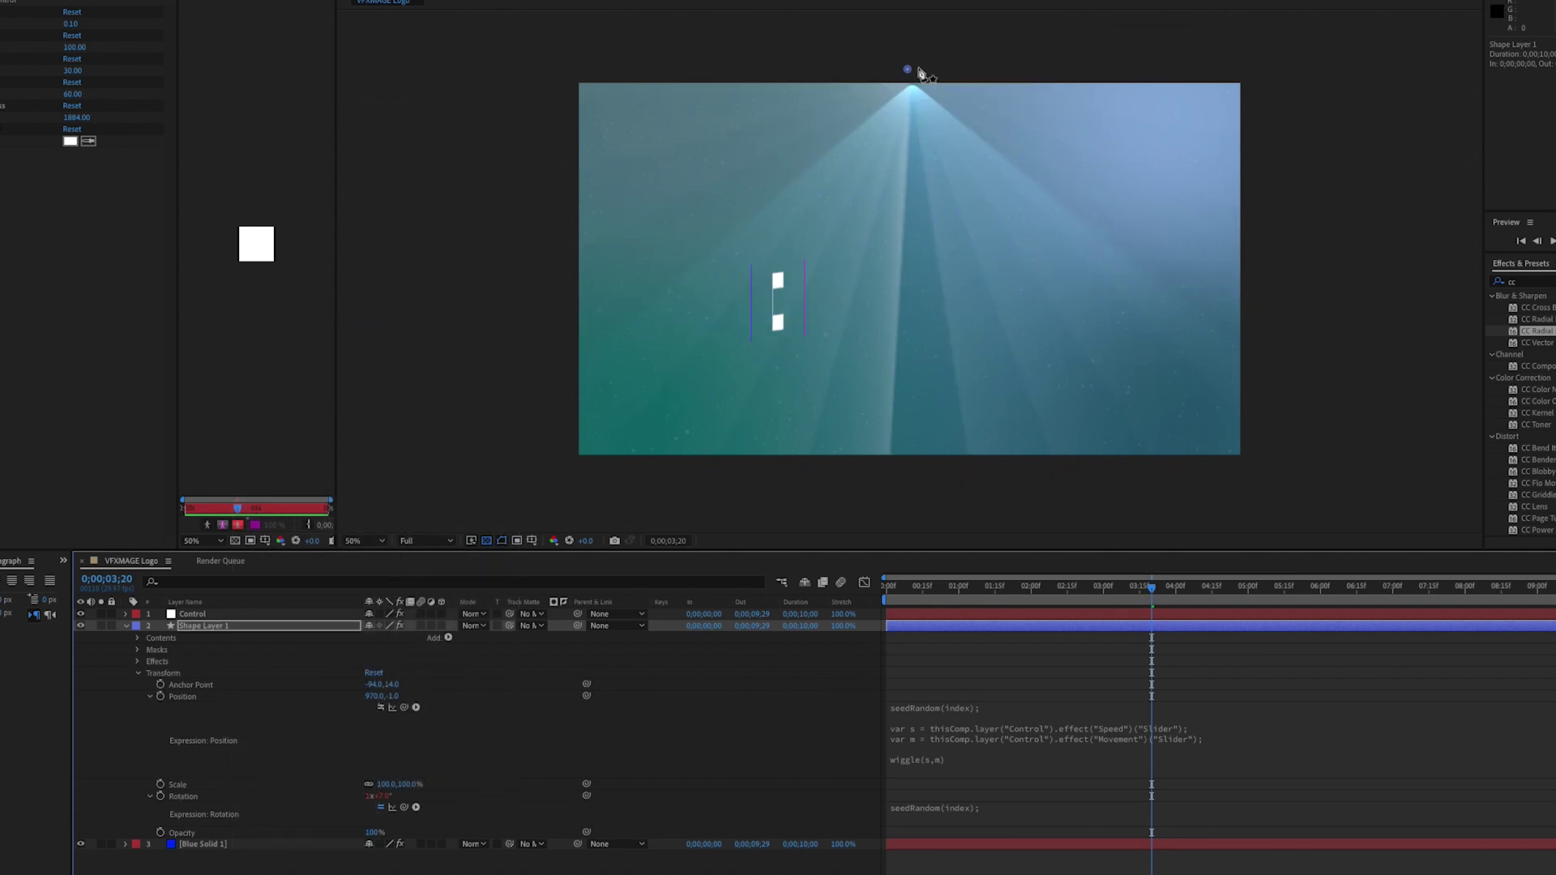
{"action": "left_click", "coordinate": [916, 71]}
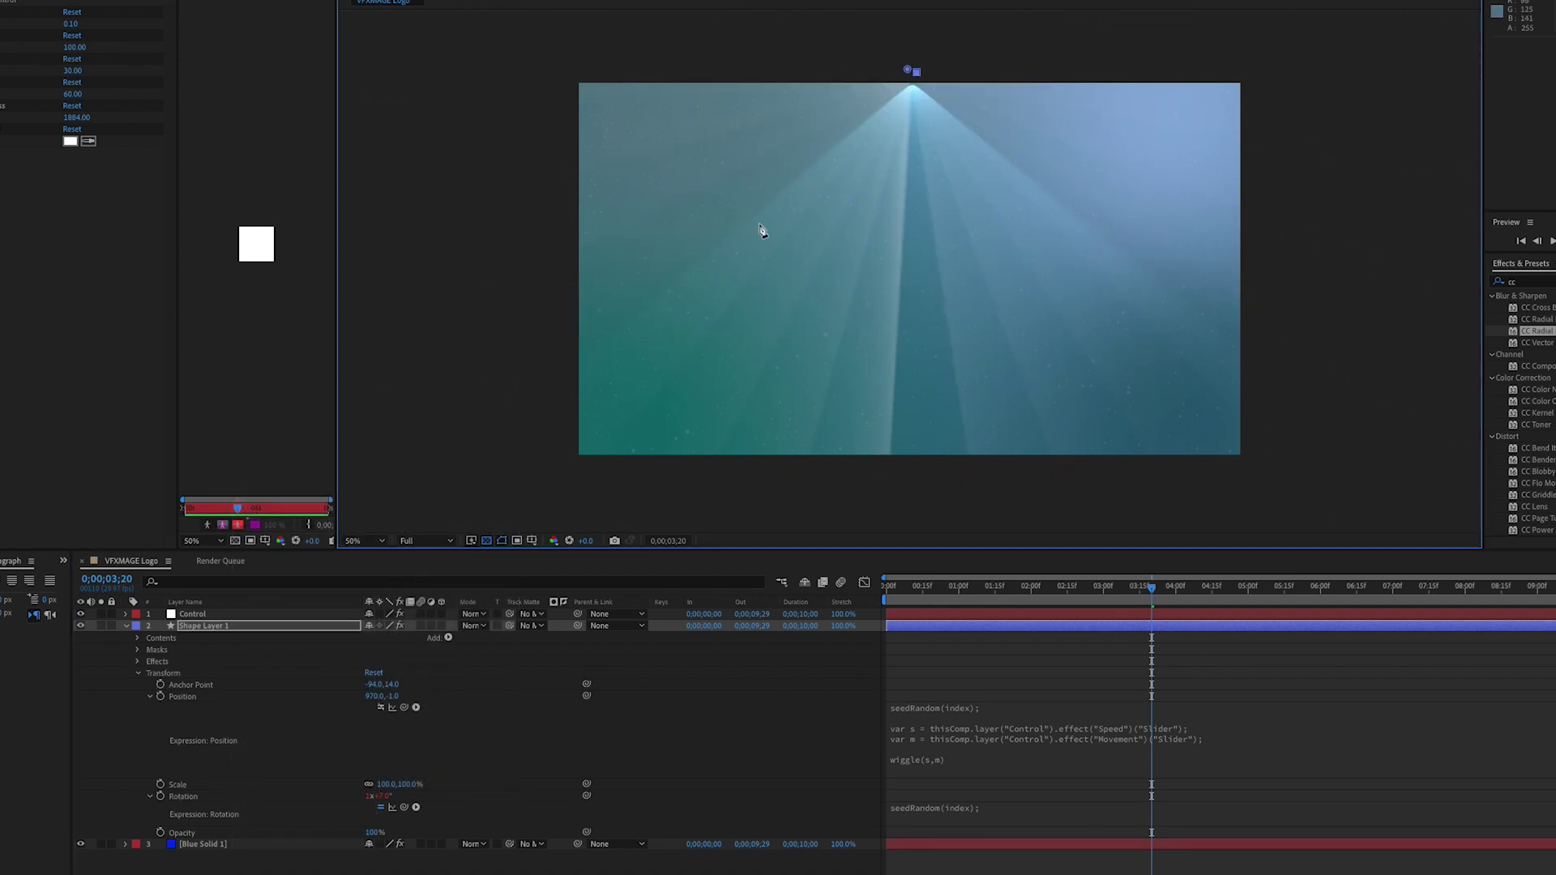
{"action": "left_click", "coordinate": [503, 374]}
{"action": "left_click", "coordinate": [479, 516]}
{"action": "left_click", "coordinate": [1290, 501]}
{"action": "left_click", "coordinate": [1309, 365]}
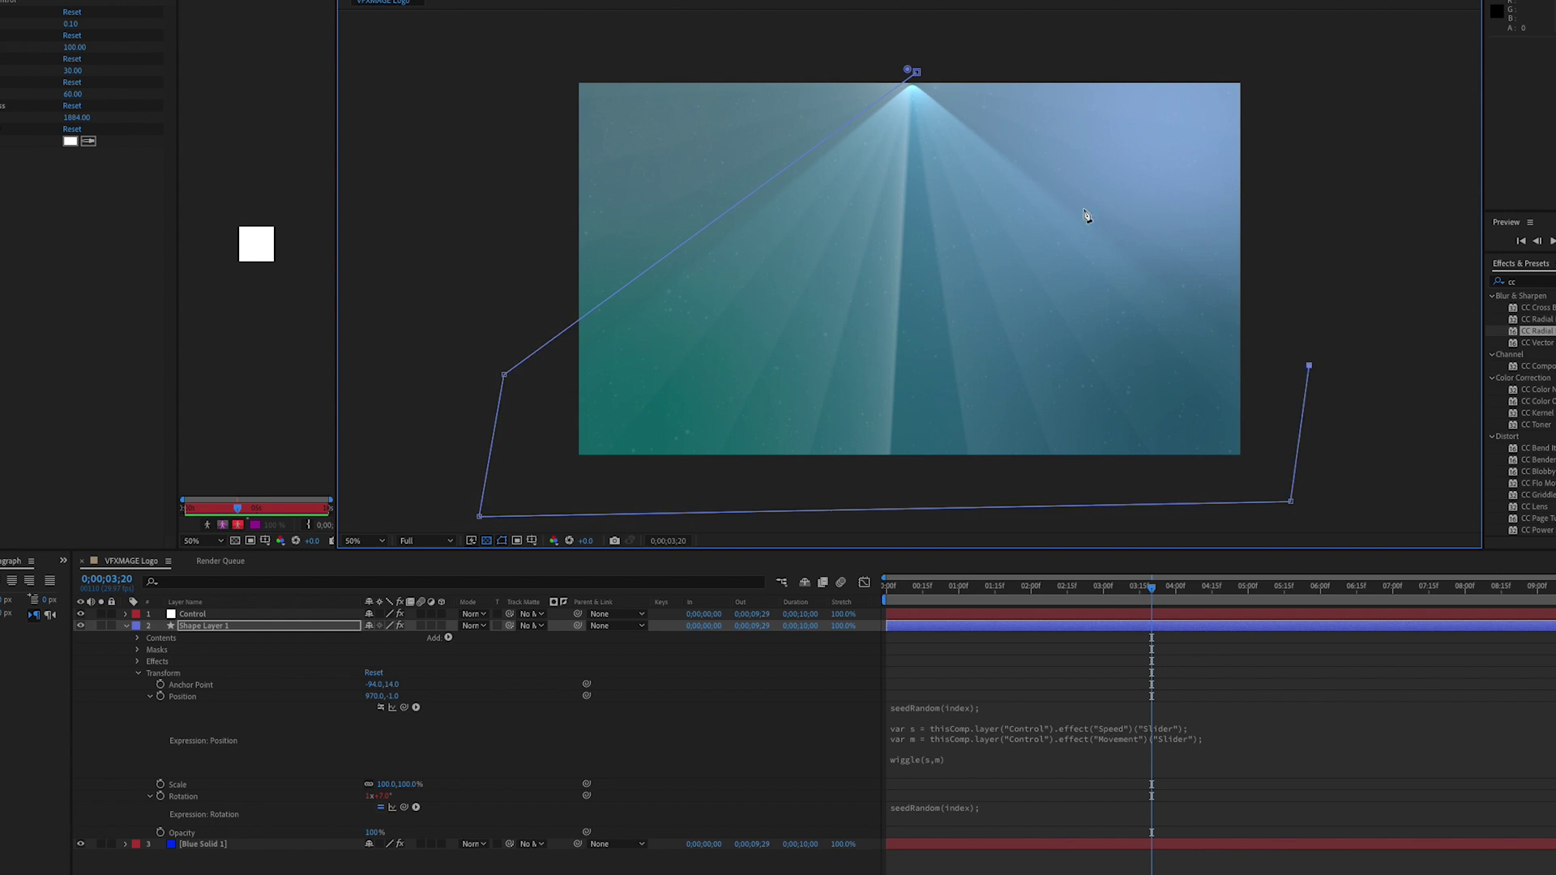
{"action": "left_click", "coordinate": [916, 72]}
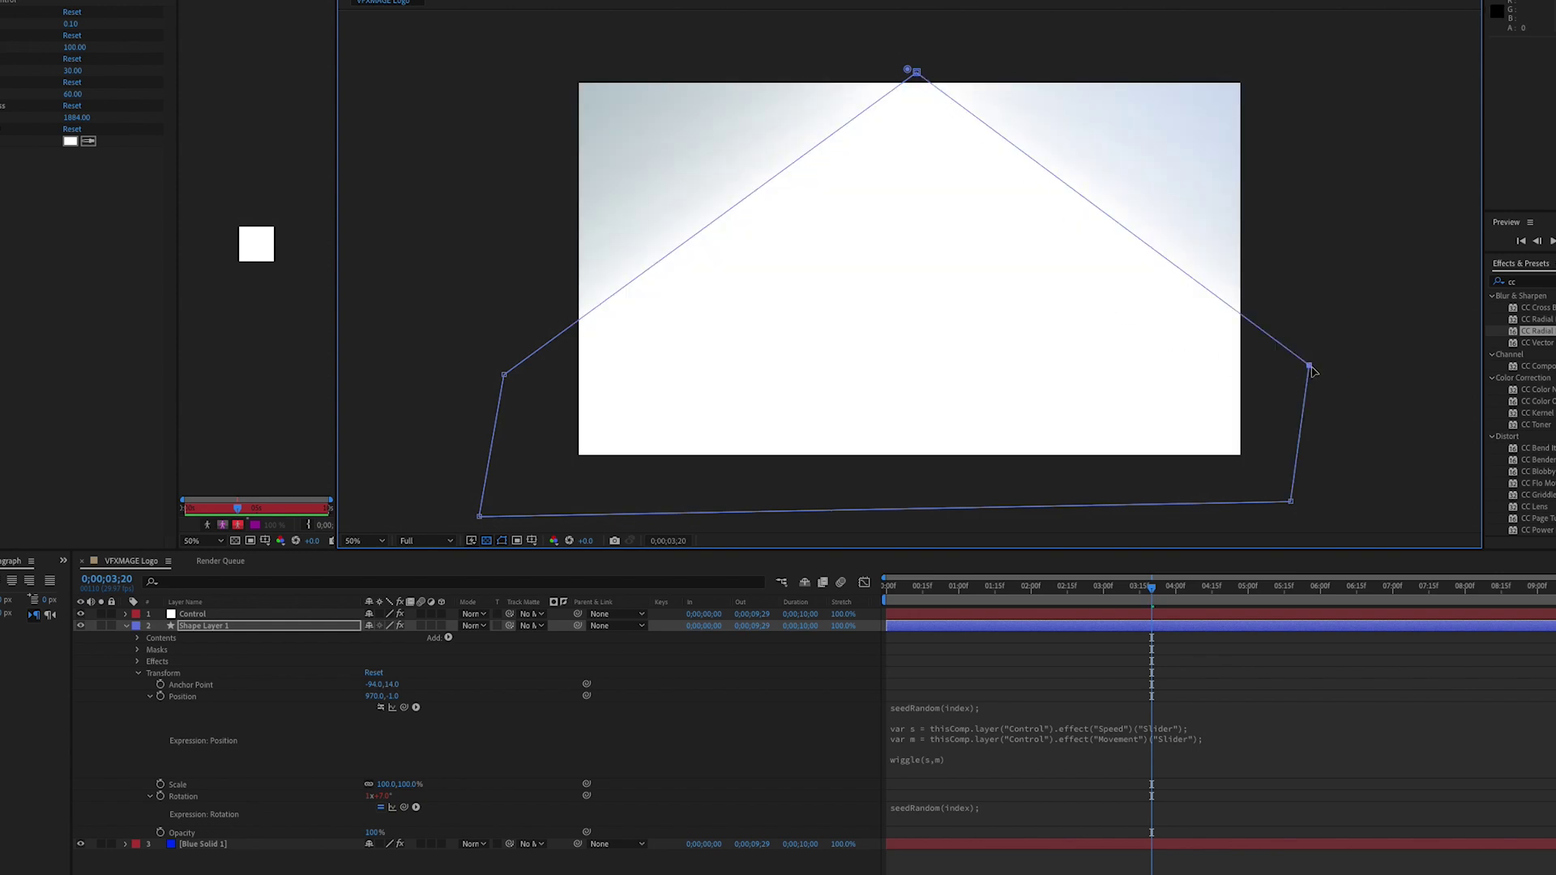
{"action": "left_click", "coordinate": [138, 650]}
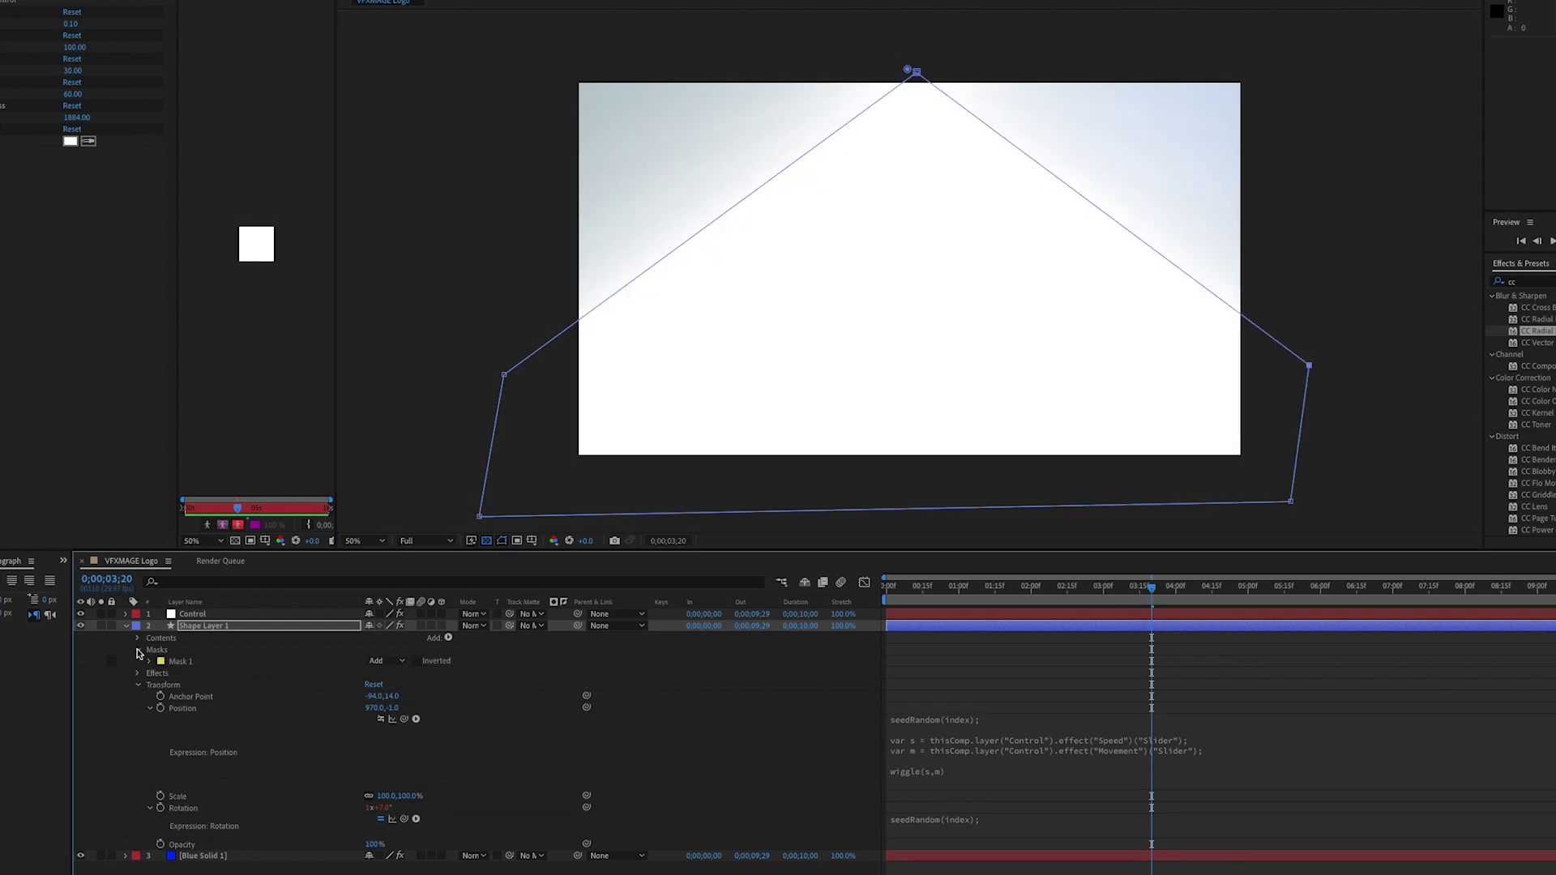
{"action": "left_click", "coordinate": [387, 661]}
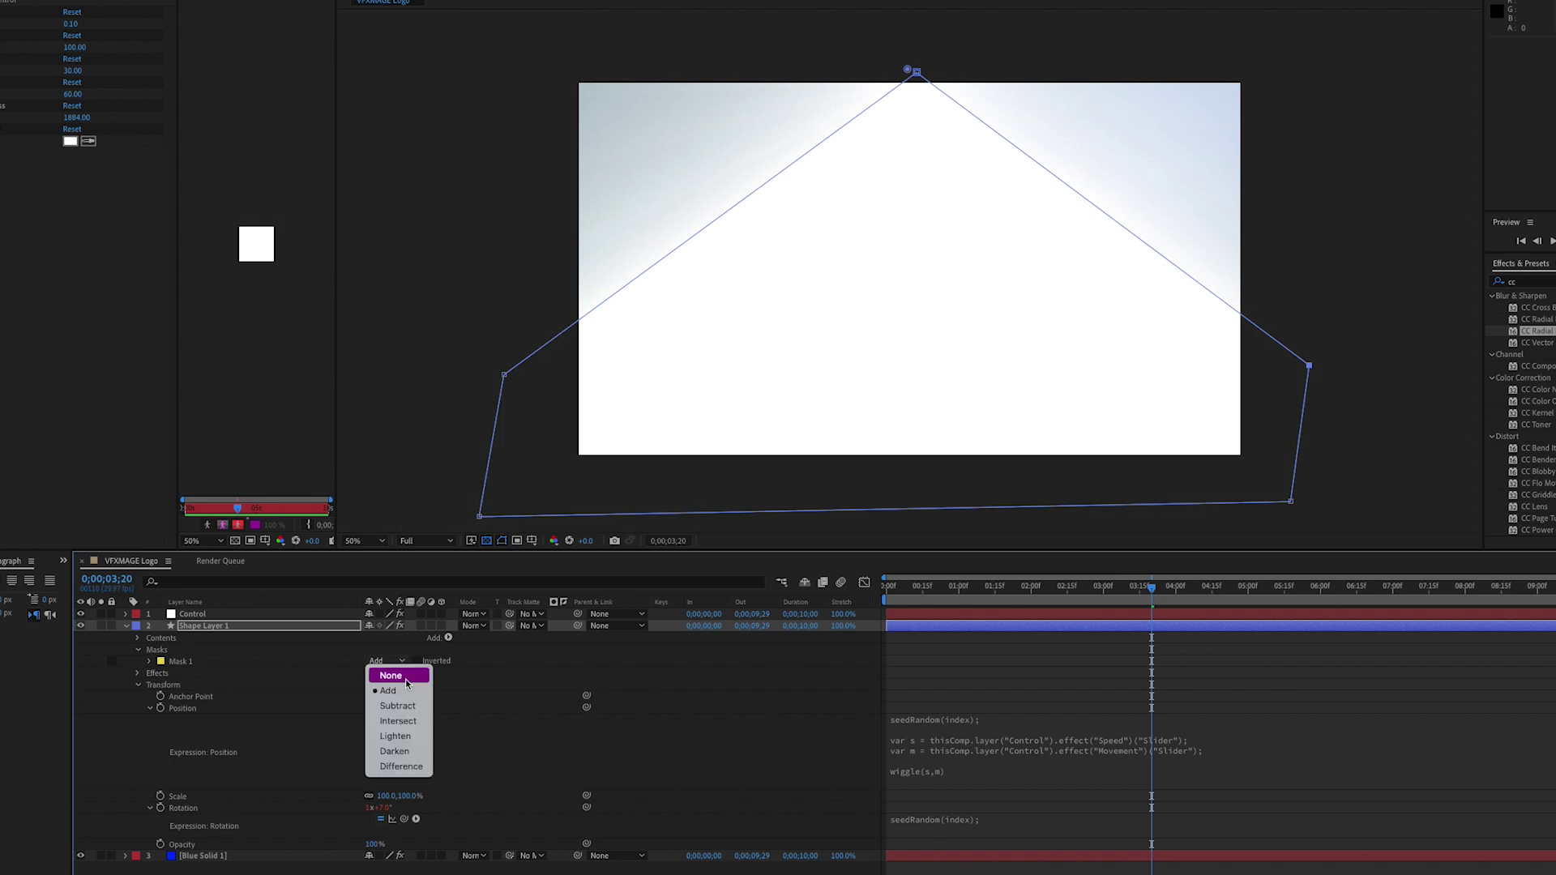
{"action": "left_click", "coordinate": [398, 720]}
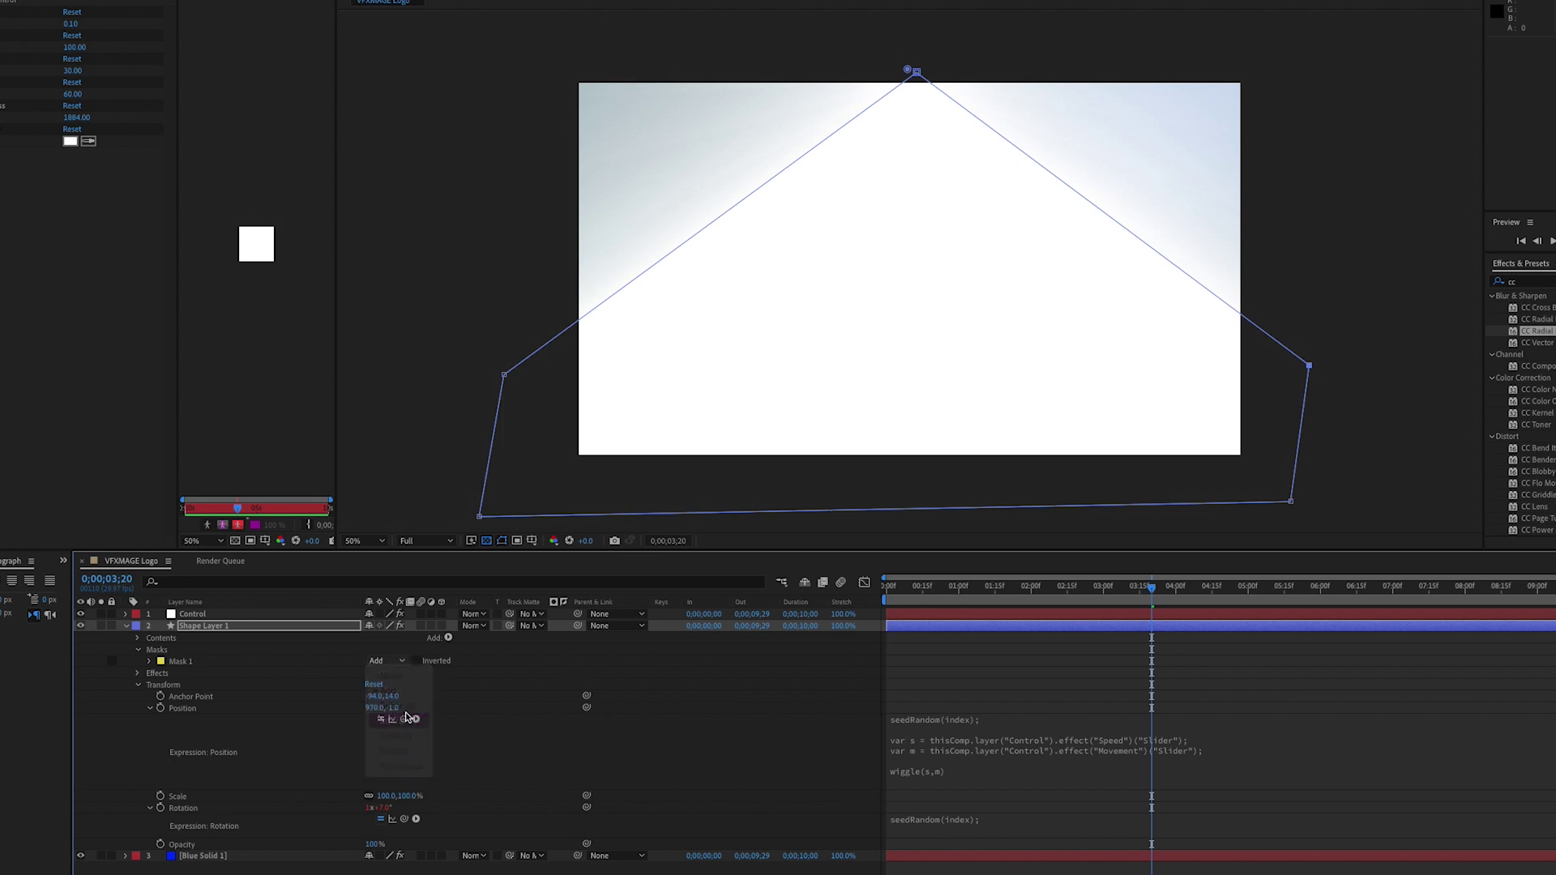
{"action": "left_click", "coordinate": [397, 663]}
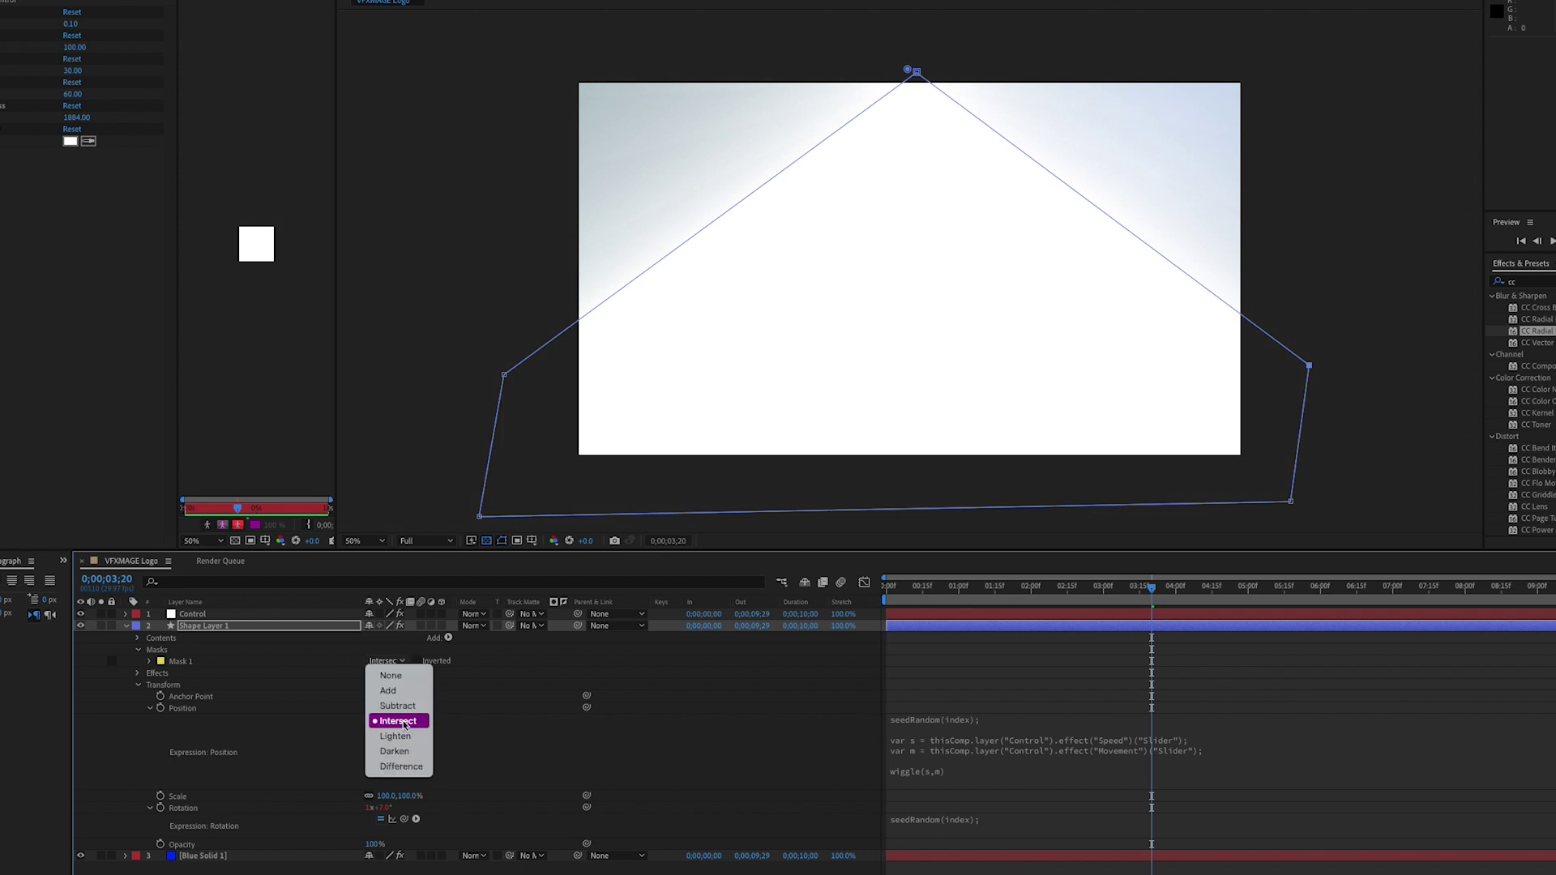
{"action": "left_click", "coordinate": [389, 691]}
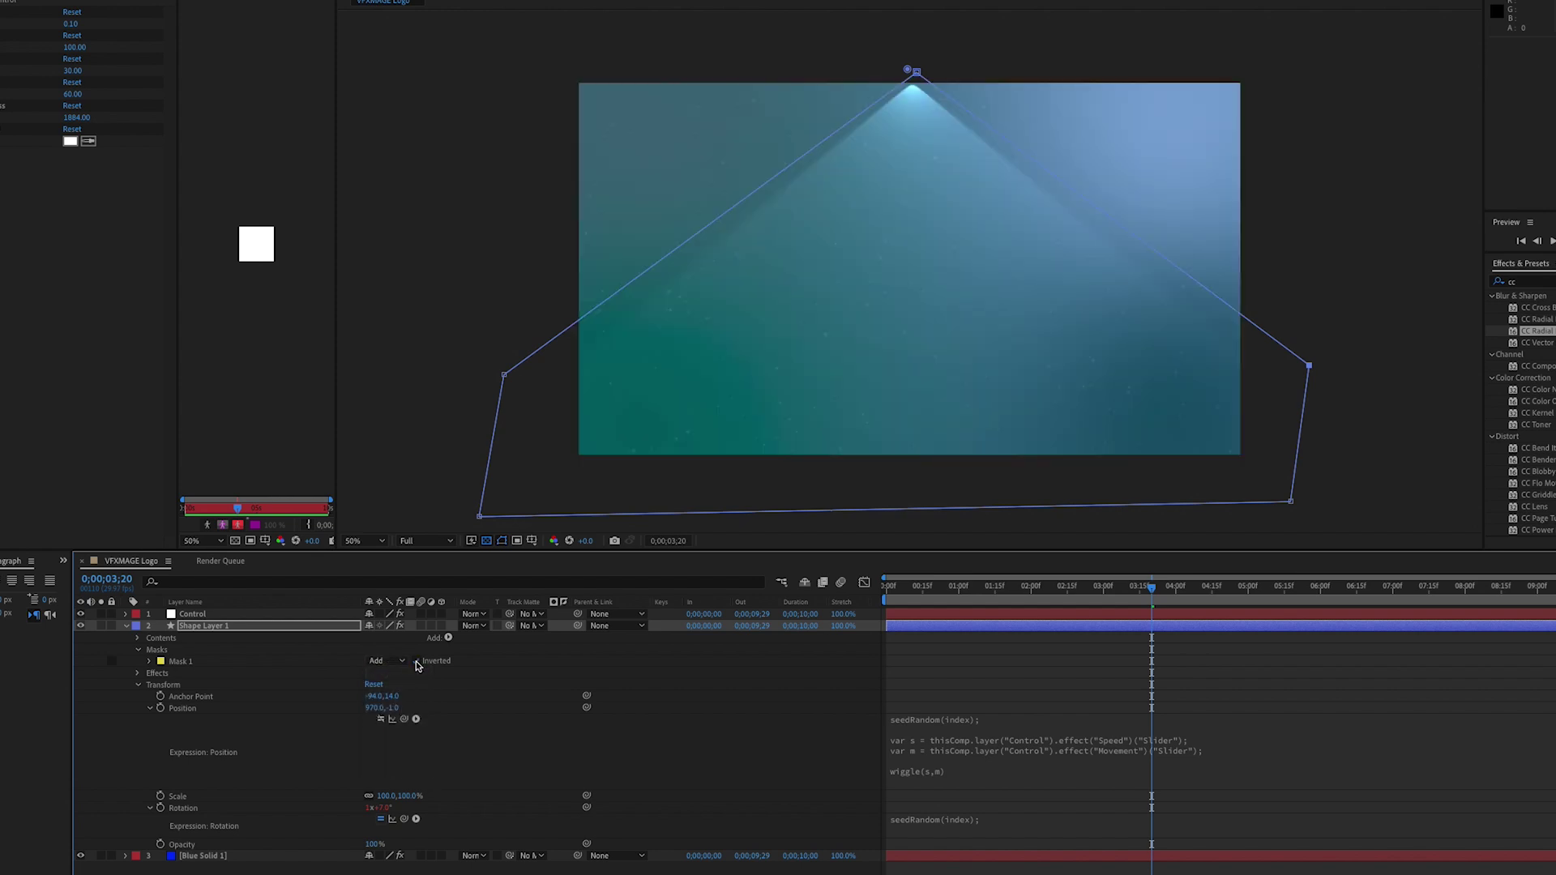
{"action": "key", "text": "space"}
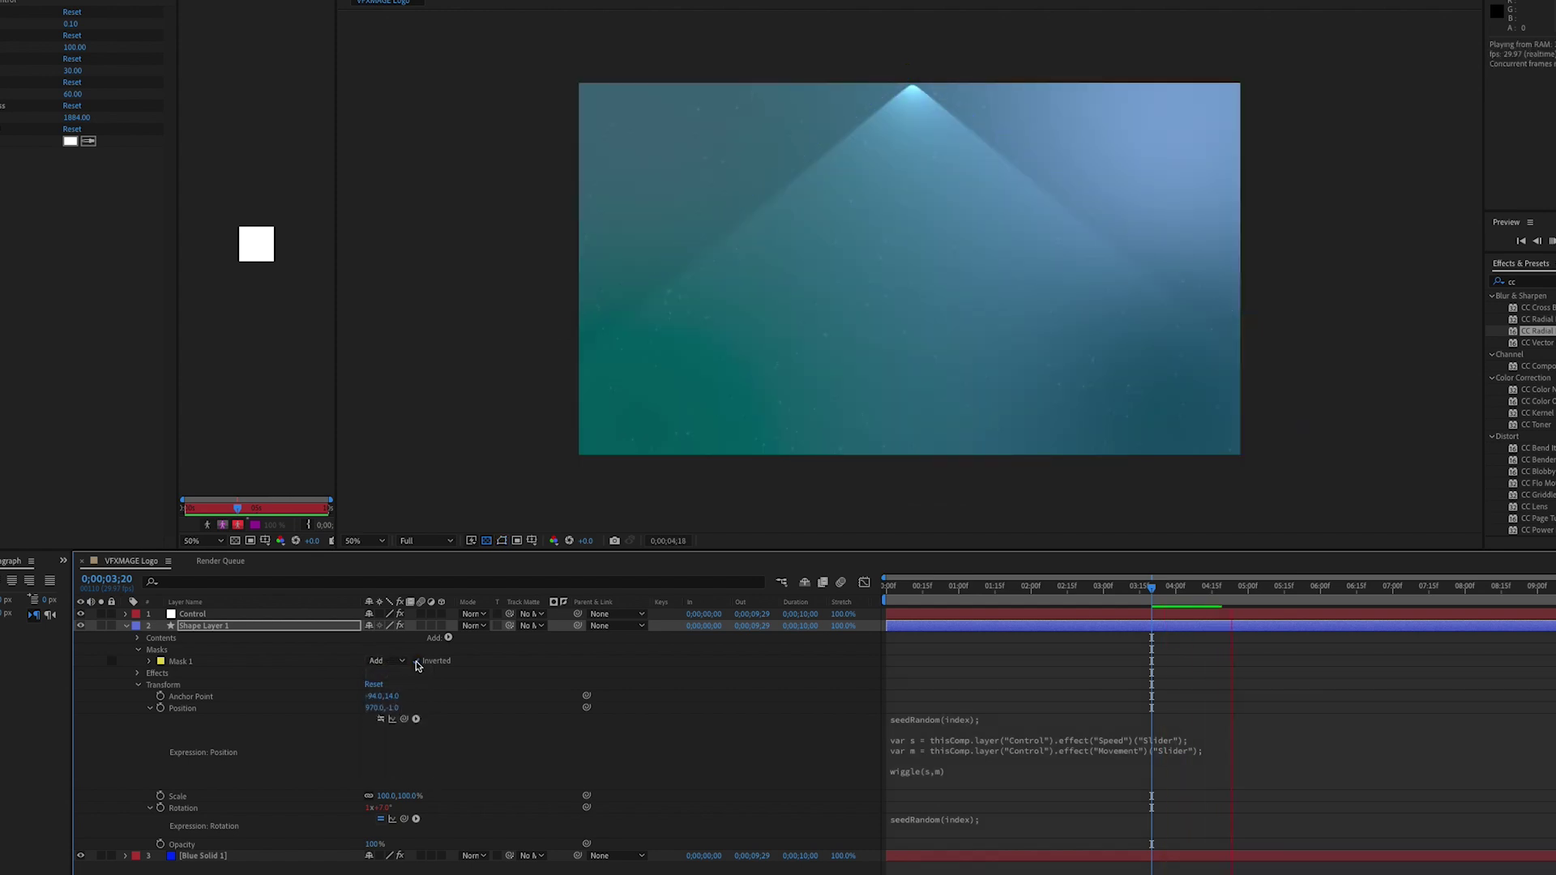
{"action": "left_click", "coordinate": [417, 662]}
{"action": "key", "text": "space"}
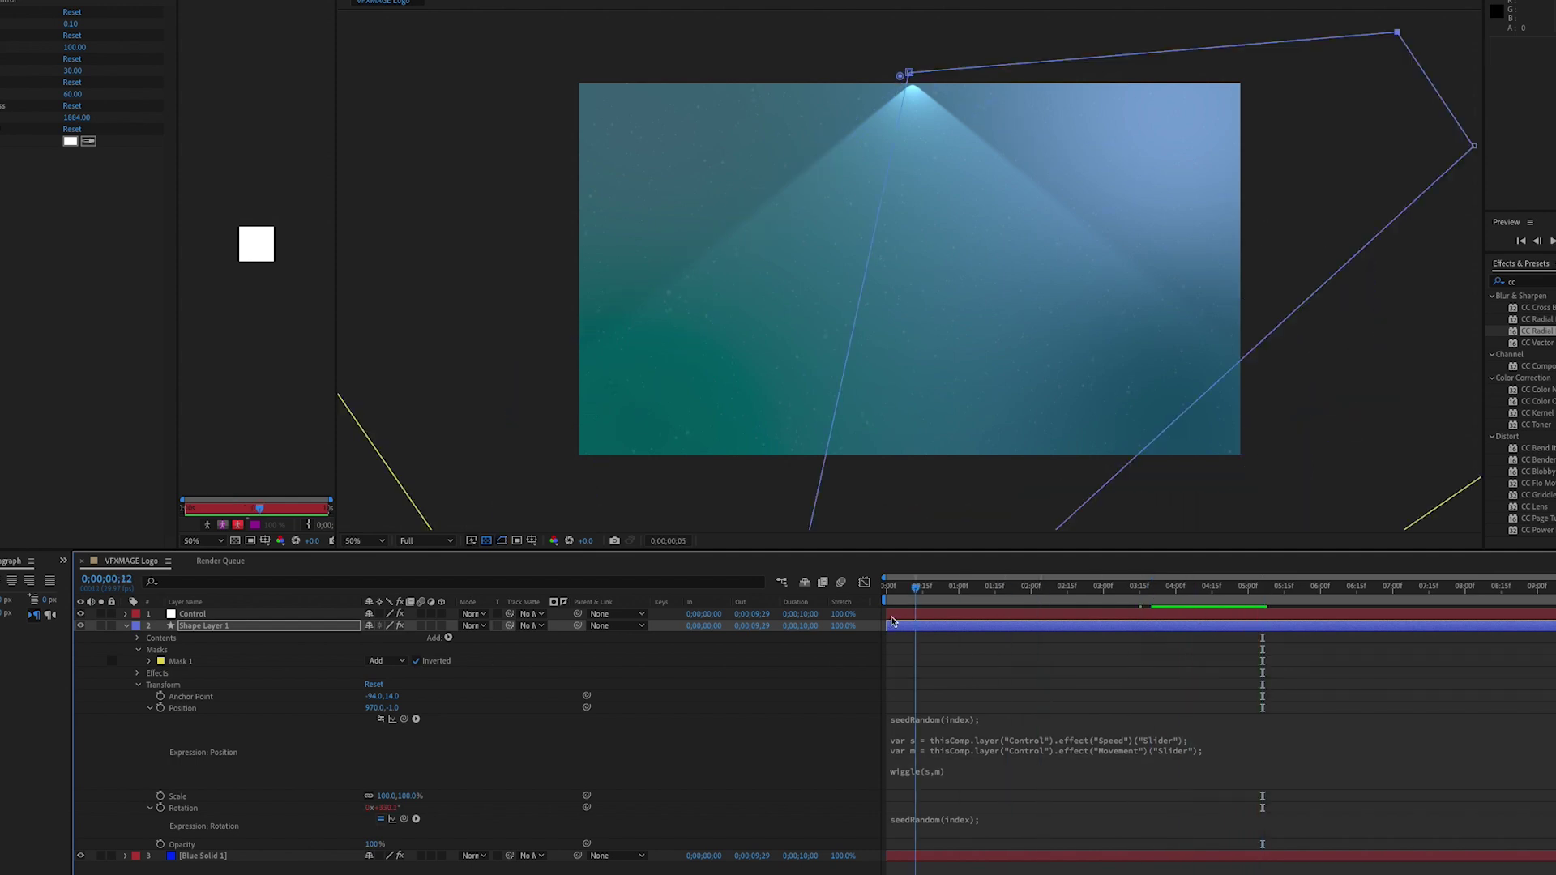
{"action": "key", "text": "Home"}
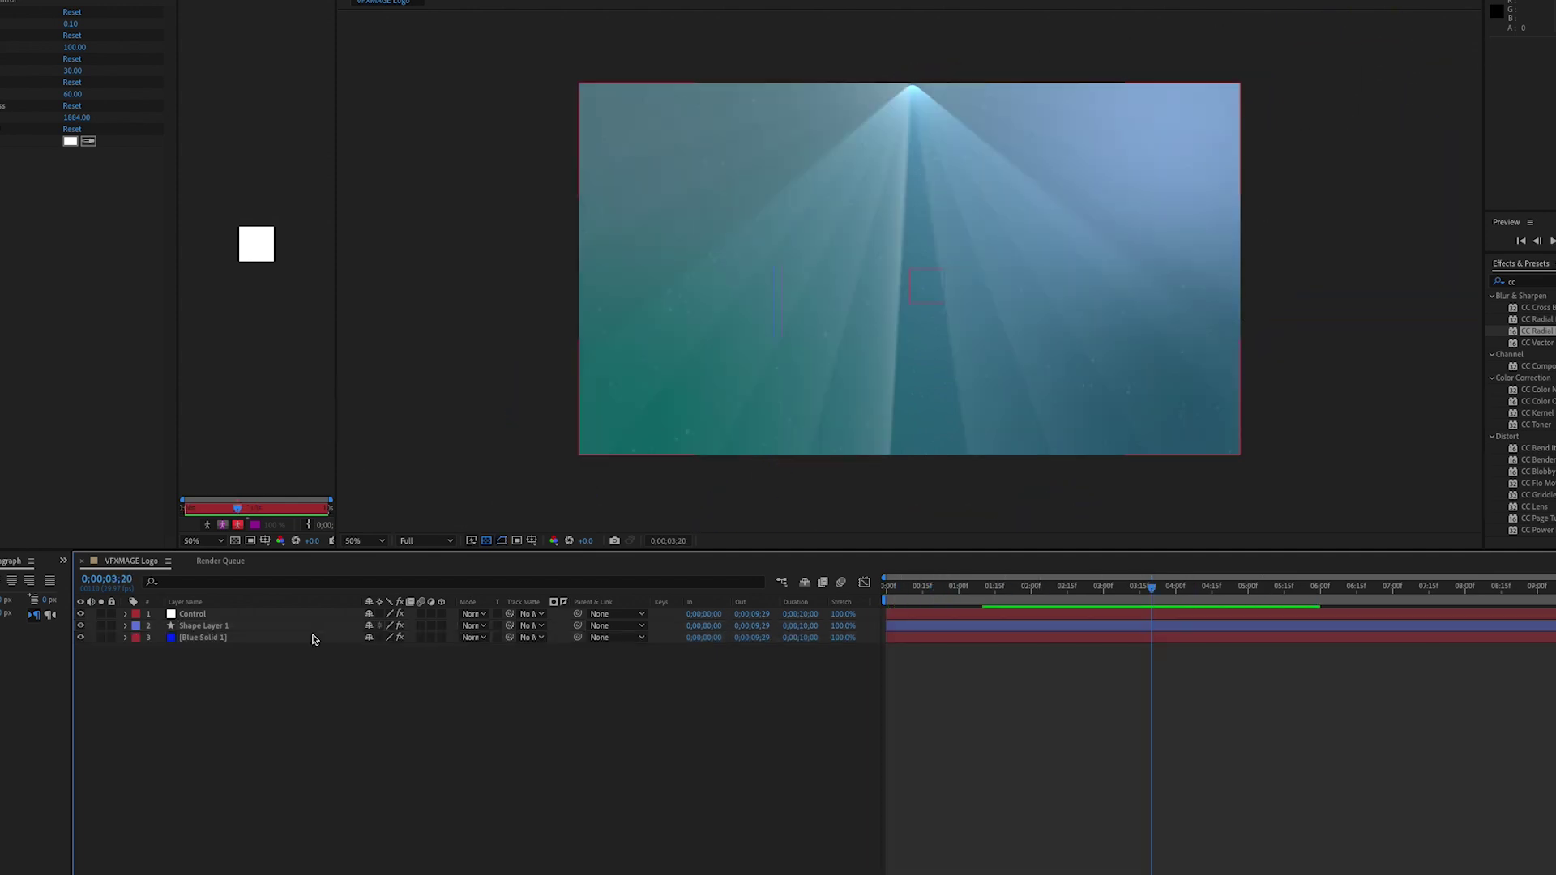
{"action": "left_click", "coordinate": [299, 626]}
Pre-compose the two light-ray layers into a precomp named 'Light Ray'
{"action": "left_click", "coordinate": [298, 614], "text": "shift"}
{"action": "right_click", "coordinate": [298, 616]}
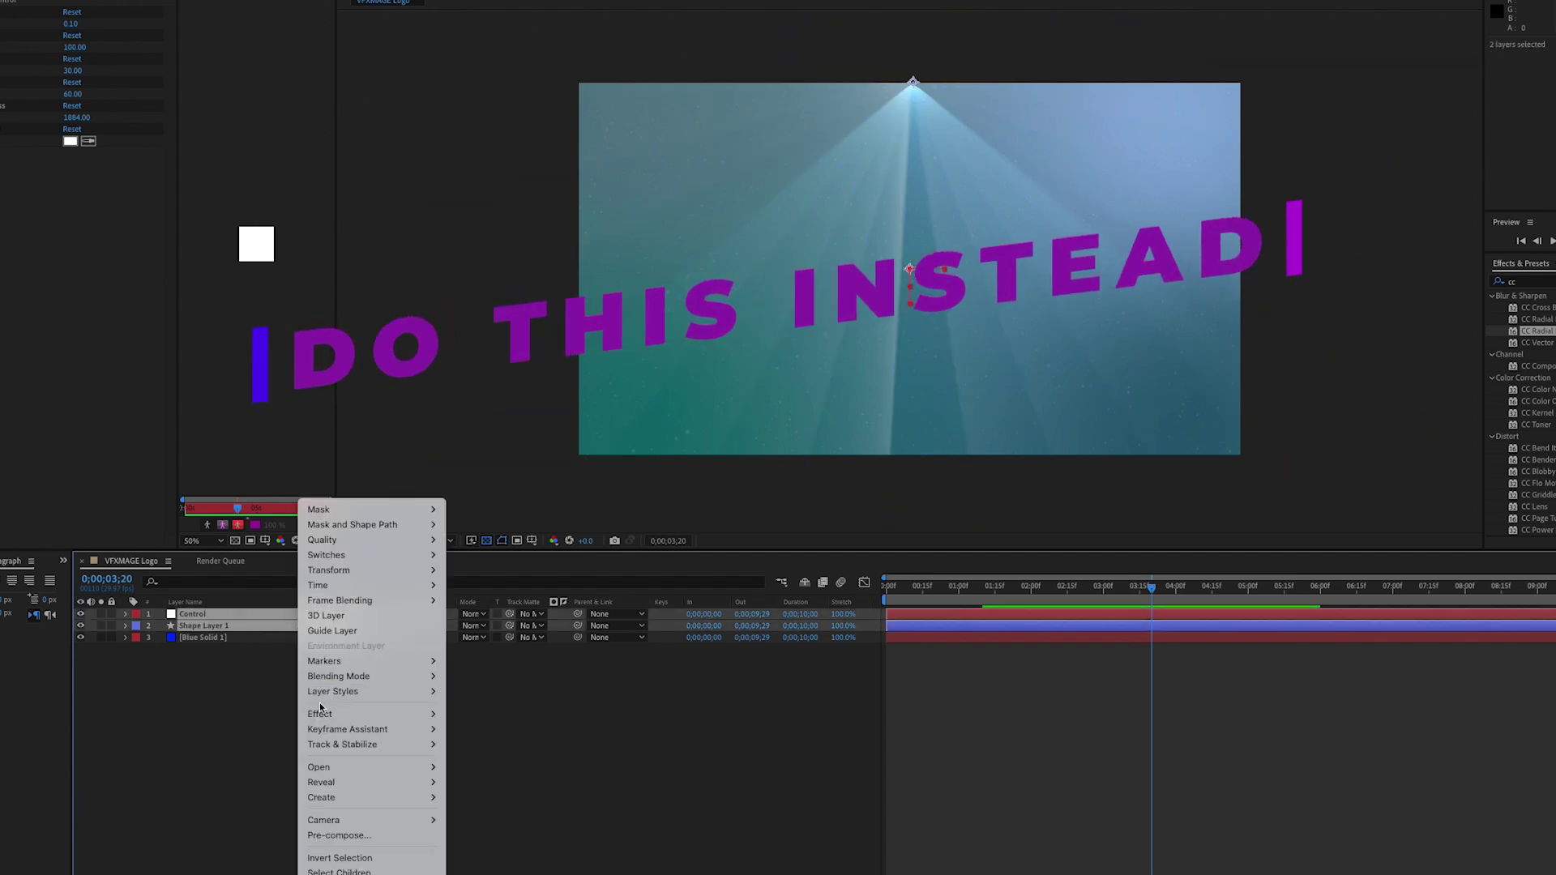
{"action": "left_click", "coordinate": [339, 836]}
{"action": "type", "text": "L"}
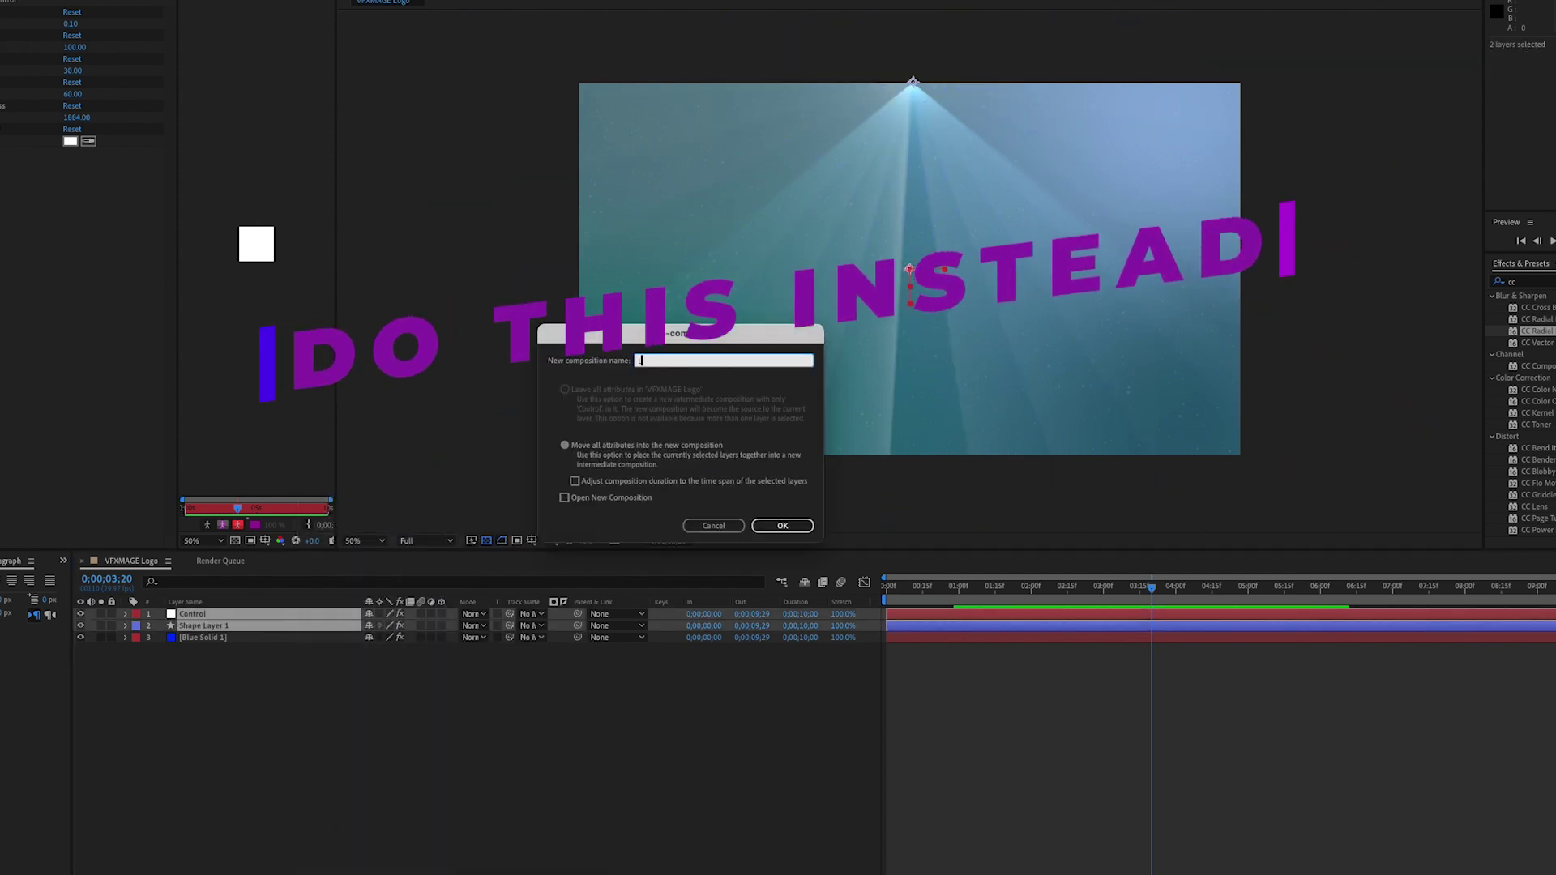
{"action": "type", "text": "ight Ray"}
{"action": "key", "text": "Return"}
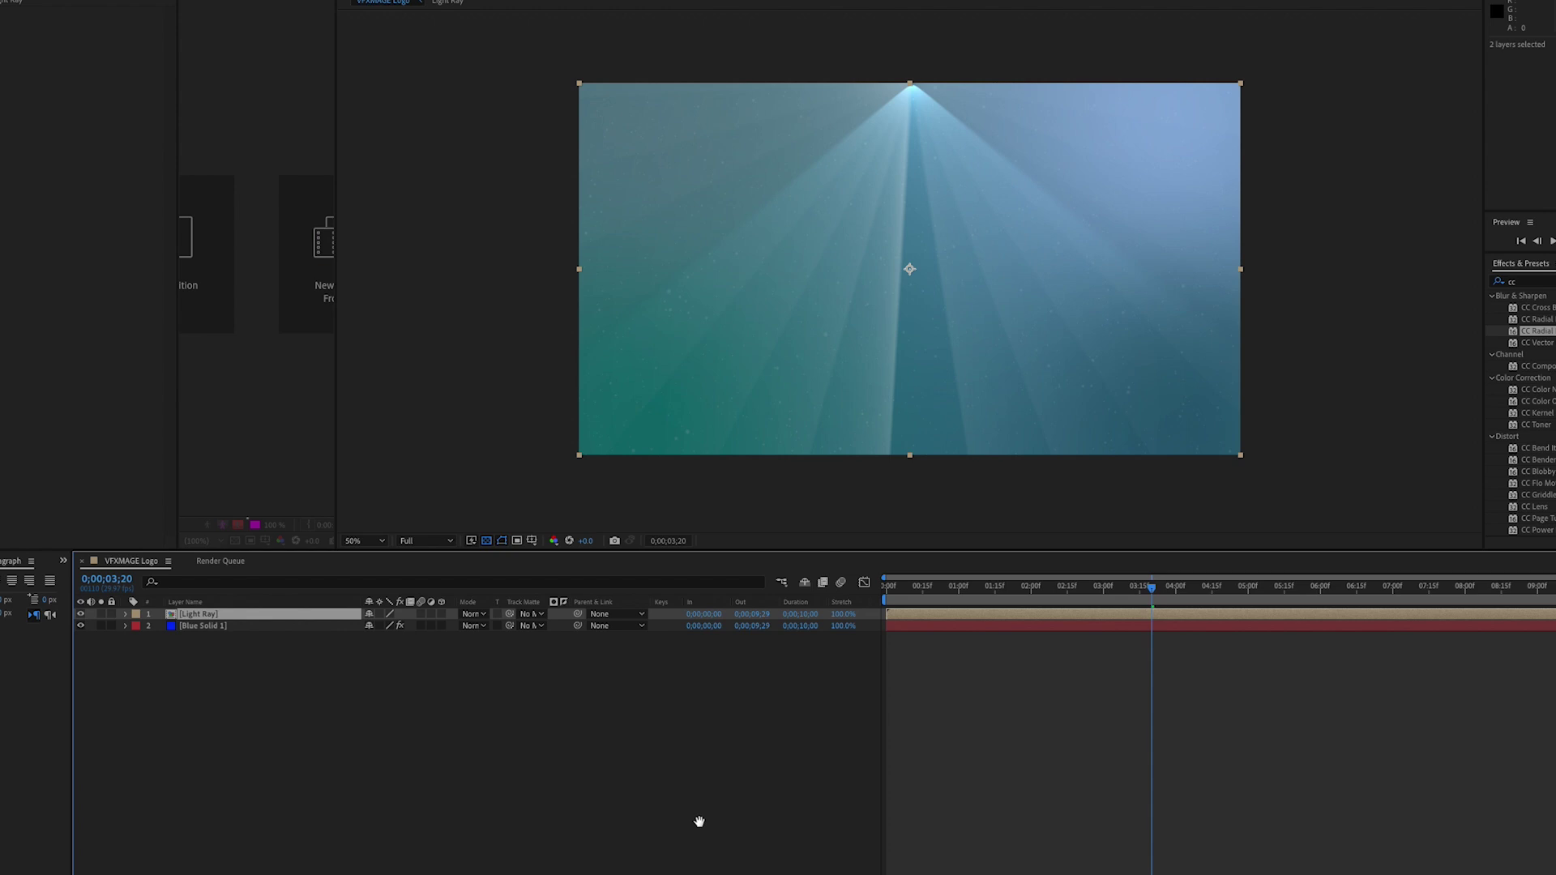
{"action": "key", "text": "Home"}
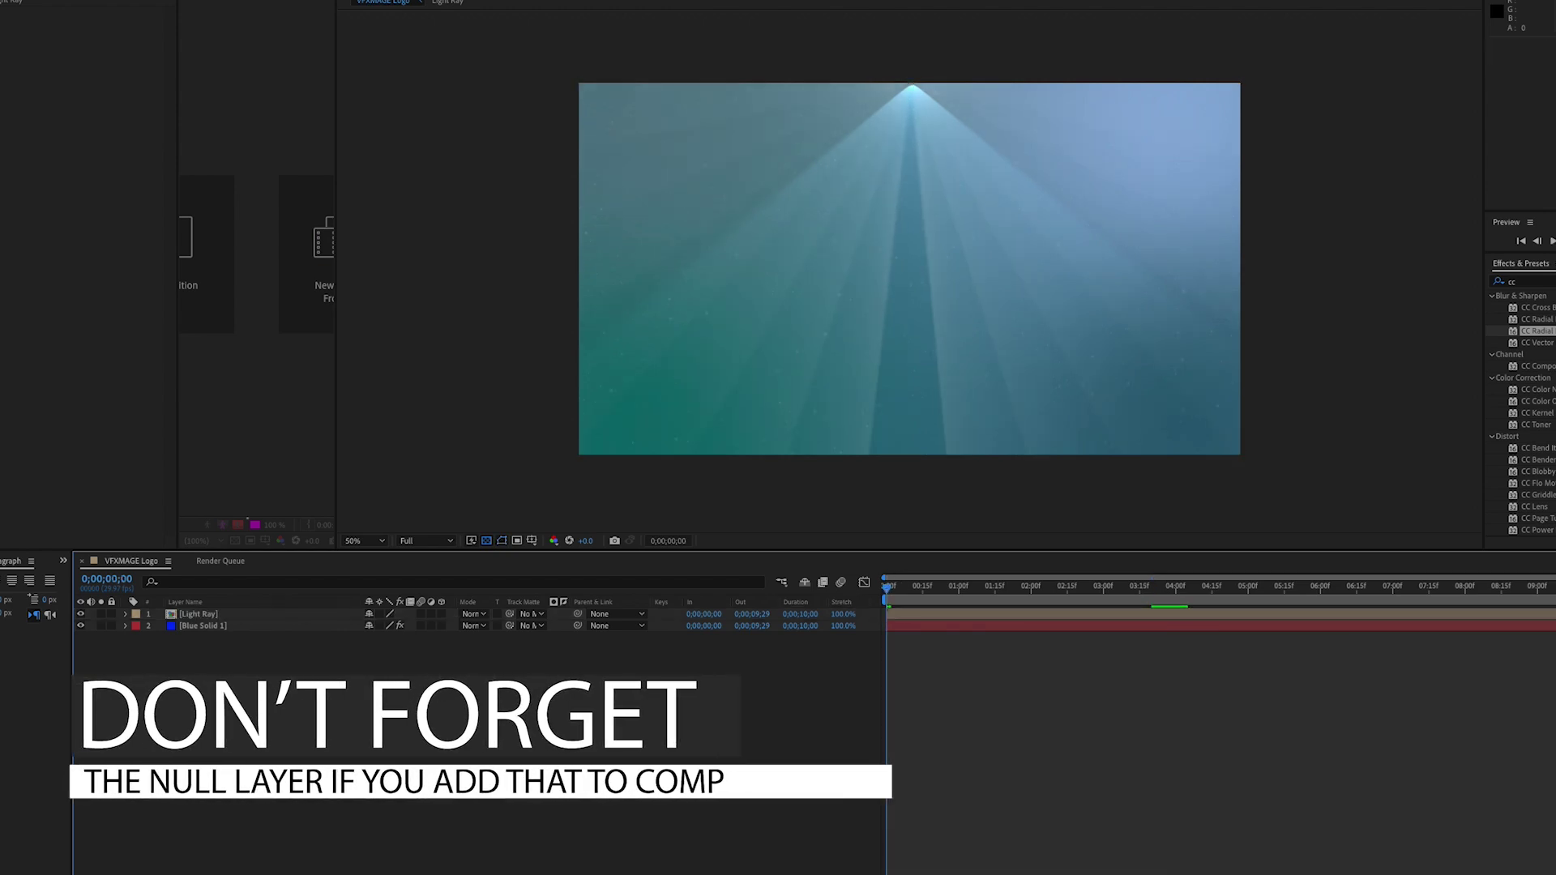
Draw a trial pen path over the beam, then undo the unwanted shape layer
{"action": "left_click", "coordinate": [914, 79]}
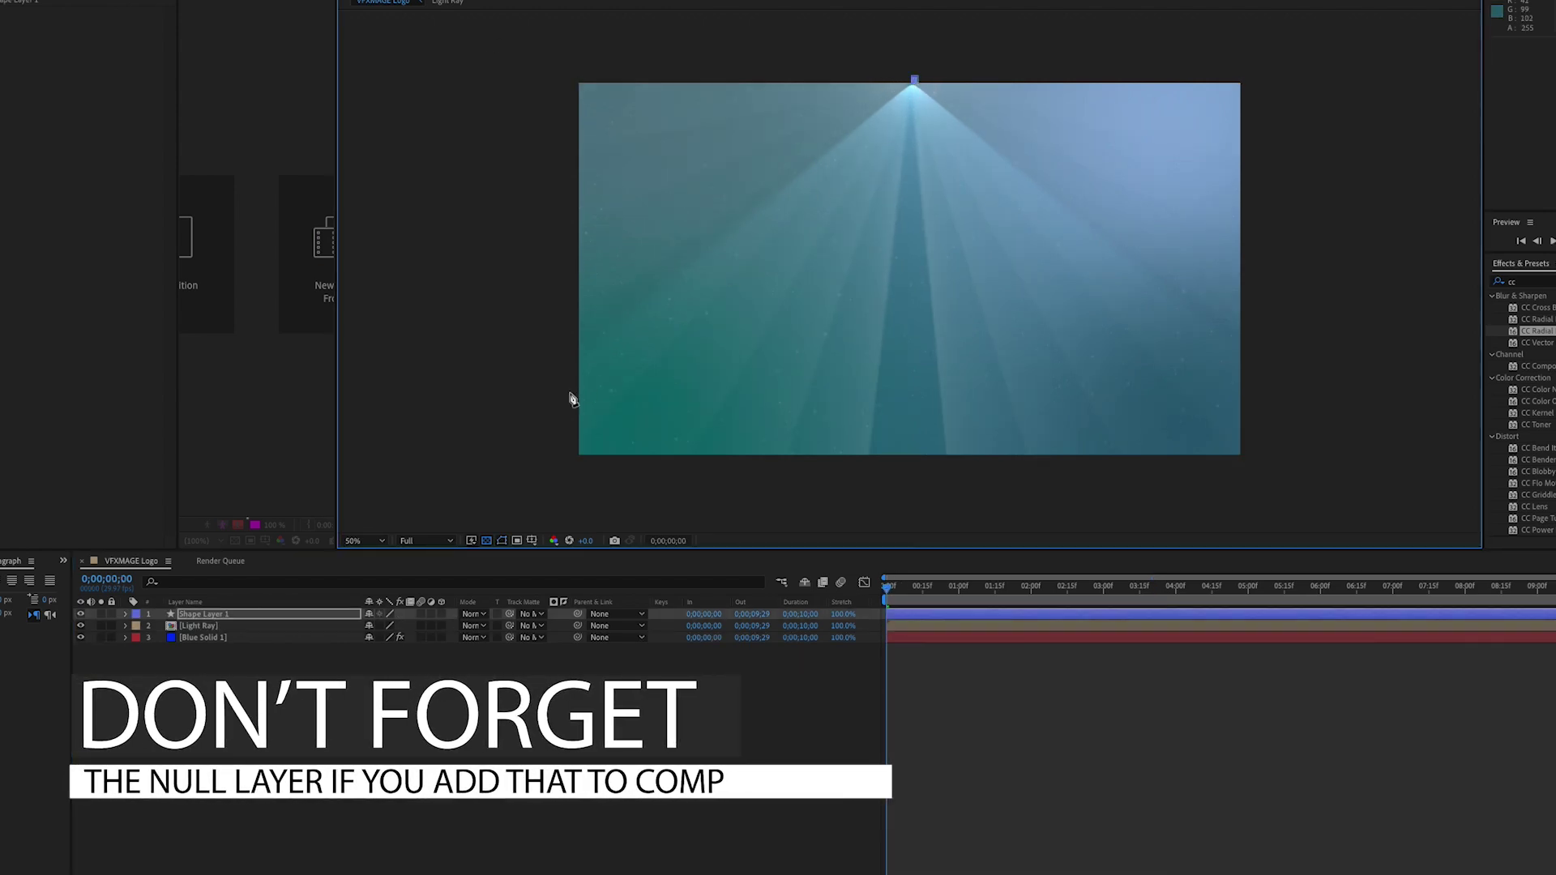
{"action": "left_click", "coordinate": [478, 409]}
{"action": "left_click", "coordinate": [512, 502]}
{"action": "left_click", "coordinate": [1276, 499]}
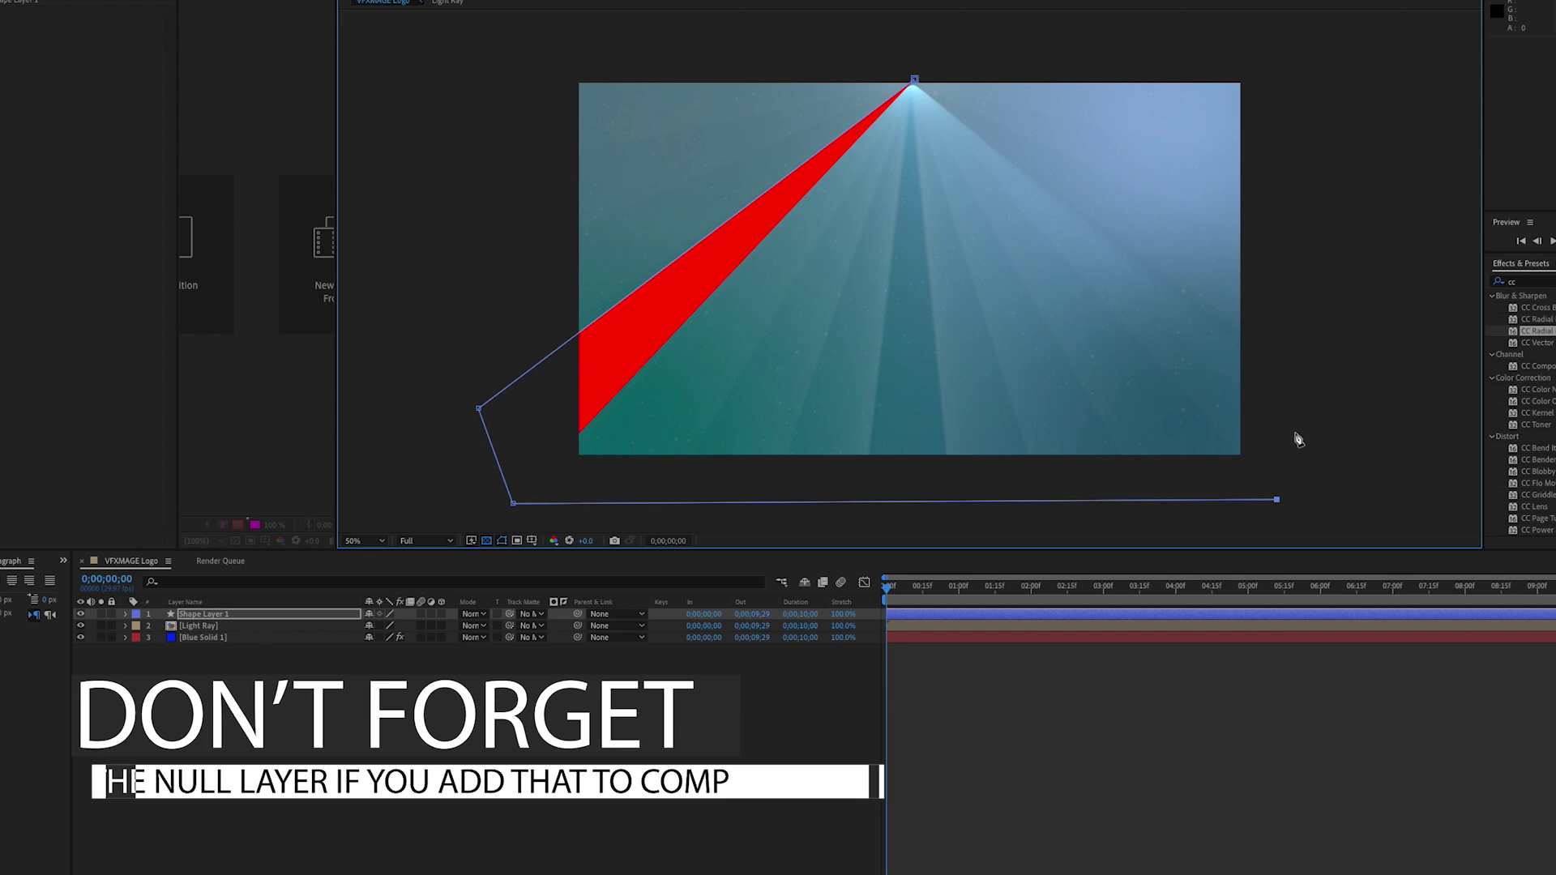
{"action": "left_click", "coordinate": [1288, 335]}
{"action": "left_click", "coordinate": [217, 628]}
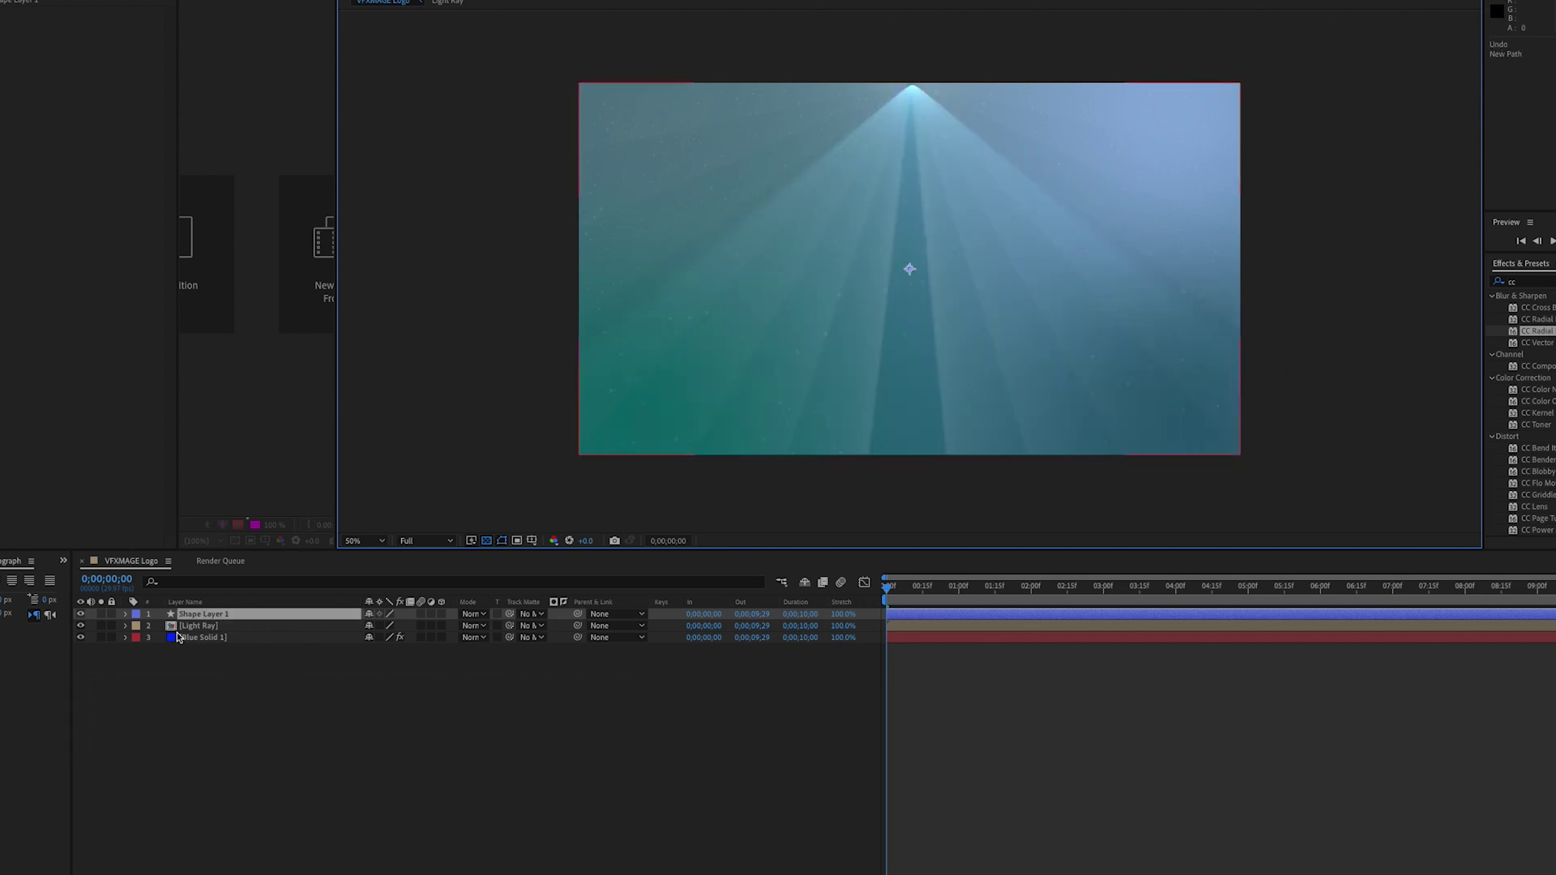
{"action": "right_click", "coordinate": [216, 628]}
{"action": "left_click", "coordinate": [146, 798]}
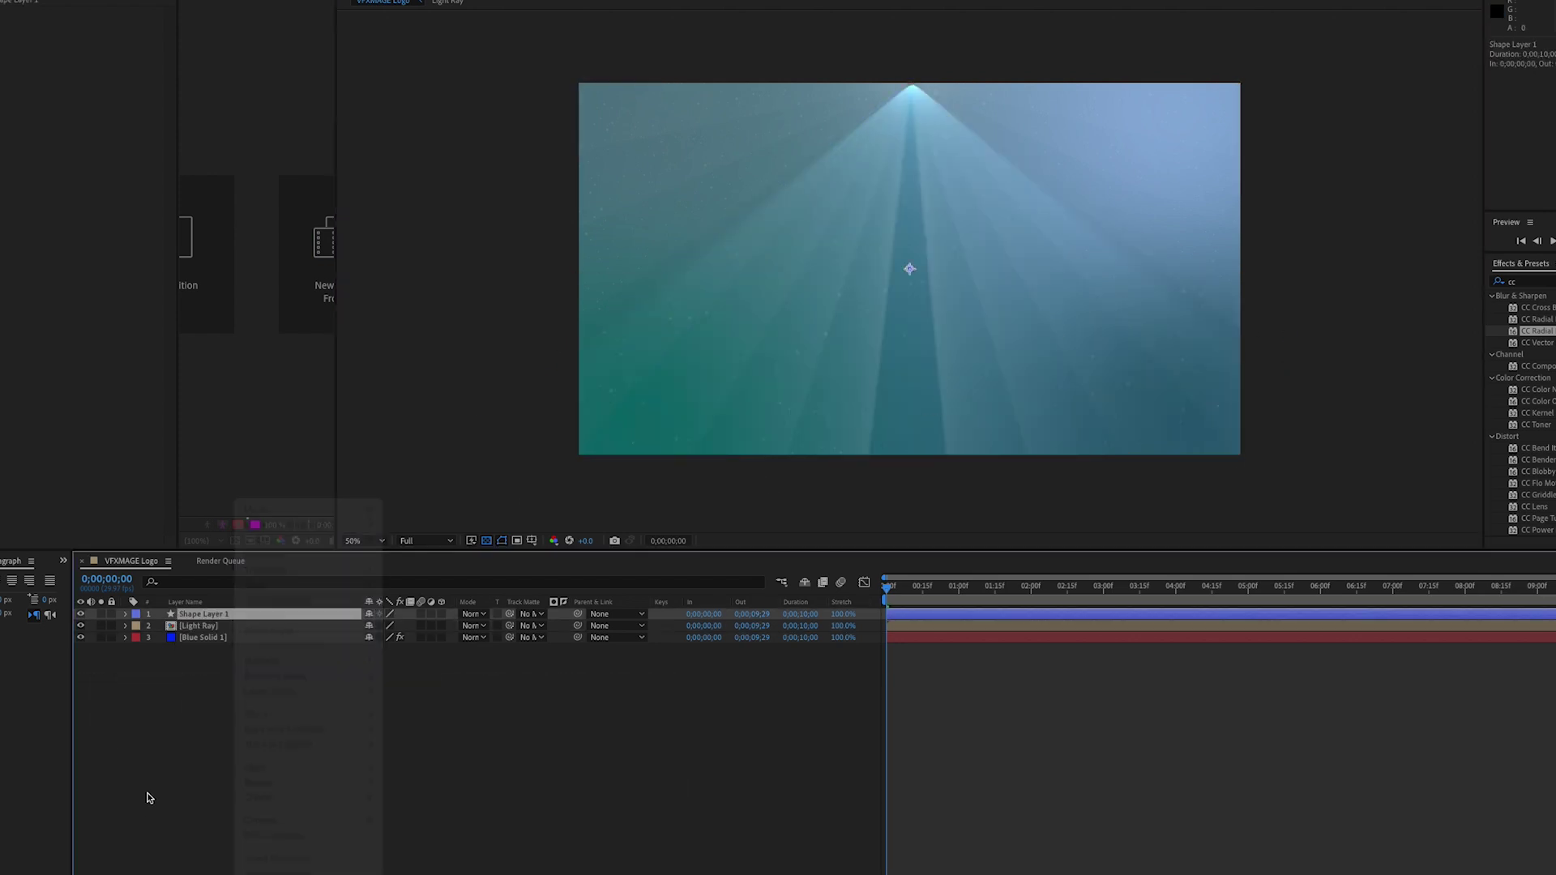
{"action": "key", "text": "ctrl+z"}
Draw a closed five-point mask around the light rays on the Light Ray layer
{"action": "left_click", "coordinate": [275, 616]}
{"action": "left_click", "coordinate": [911, 70]}
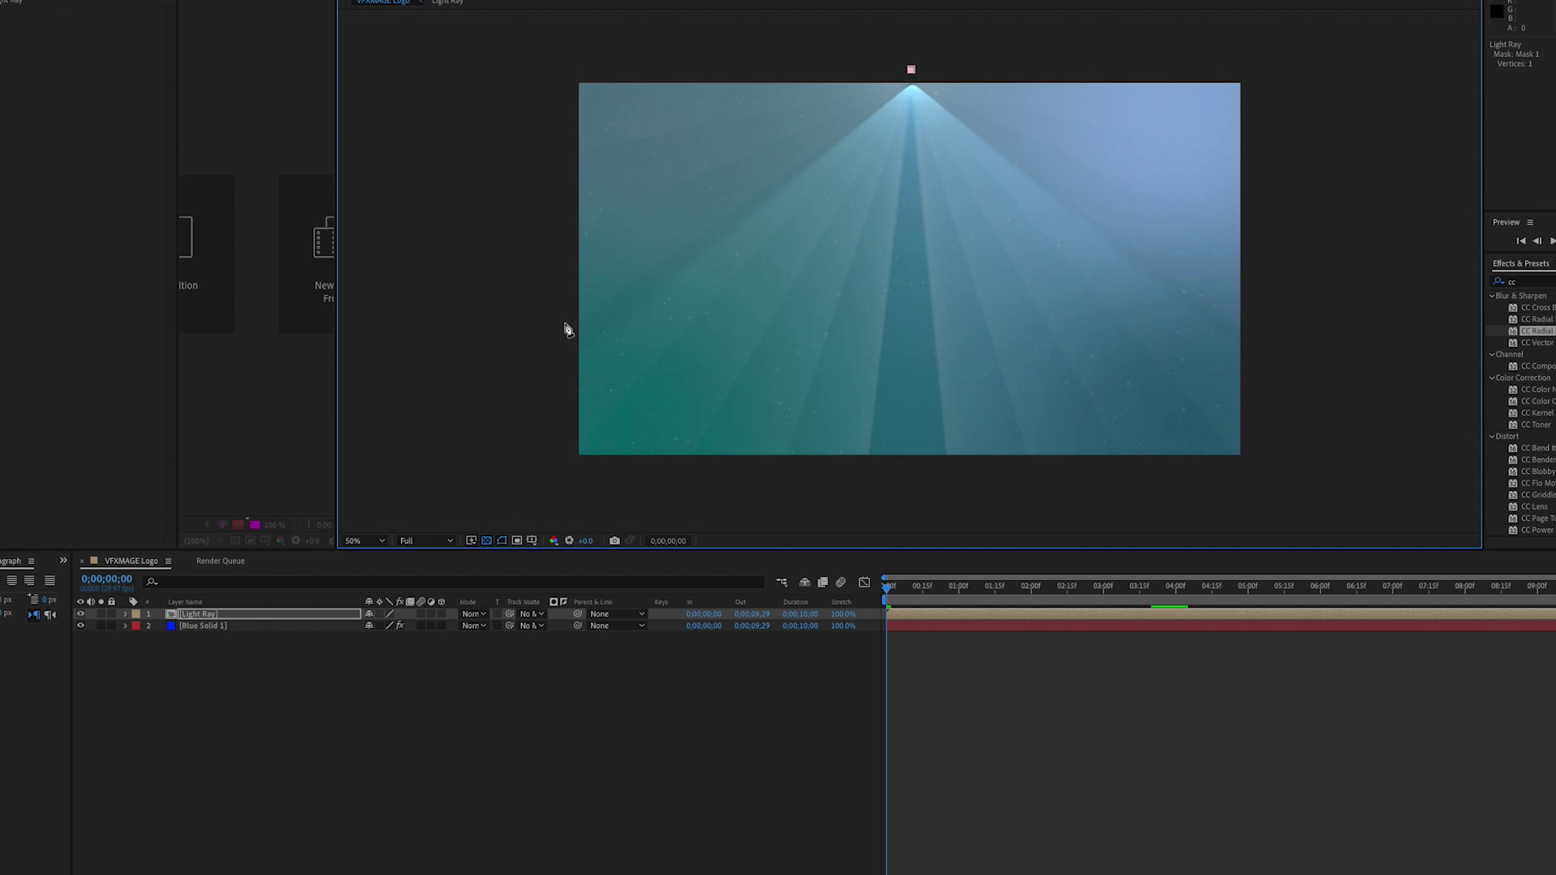
{"action": "left_click", "coordinate": [527, 337]}
{"action": "left_click", "coordinate": [543, 510]}
{"action": "left_click", "coordinate": [1279, 501]}
{"action": "left_click", "coordinate": [1319, 376]}
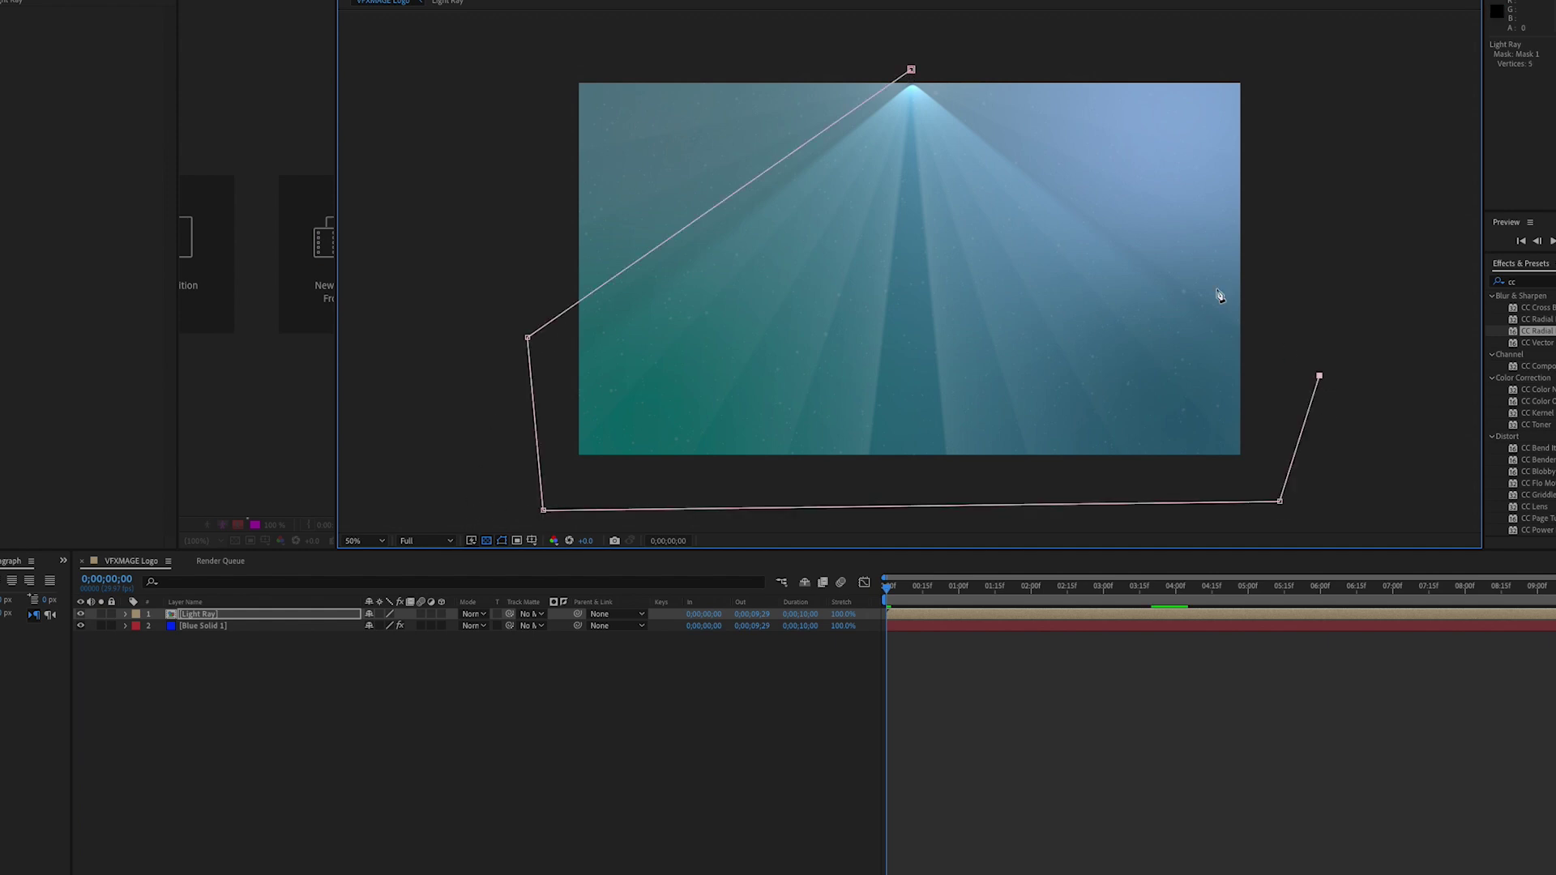
{"action": "left_click", "coordinate": [912, 71]}
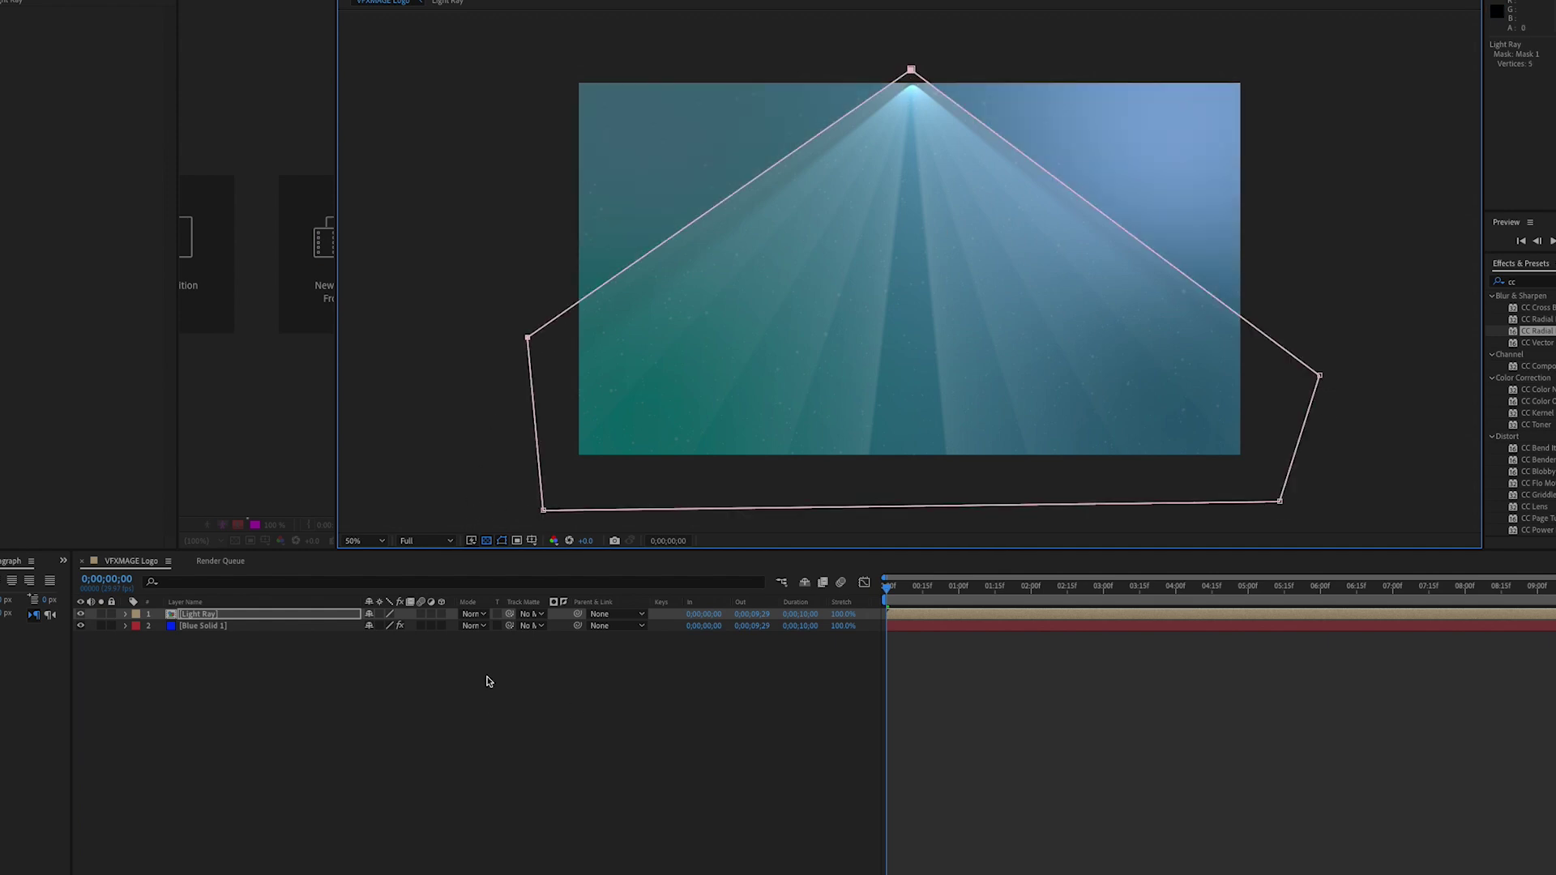
{"action": "left_click", "coordinate": [194, 752]}
Give Mask 1 a heavy feather of about 1420 pixels to soften the beams
{"action": "left_click", "coordinate": [126, 614]}
{"action": "left_click", "coordinate": [139, 626]}
{"action": "left_click", "coordinate": [150, 638]}
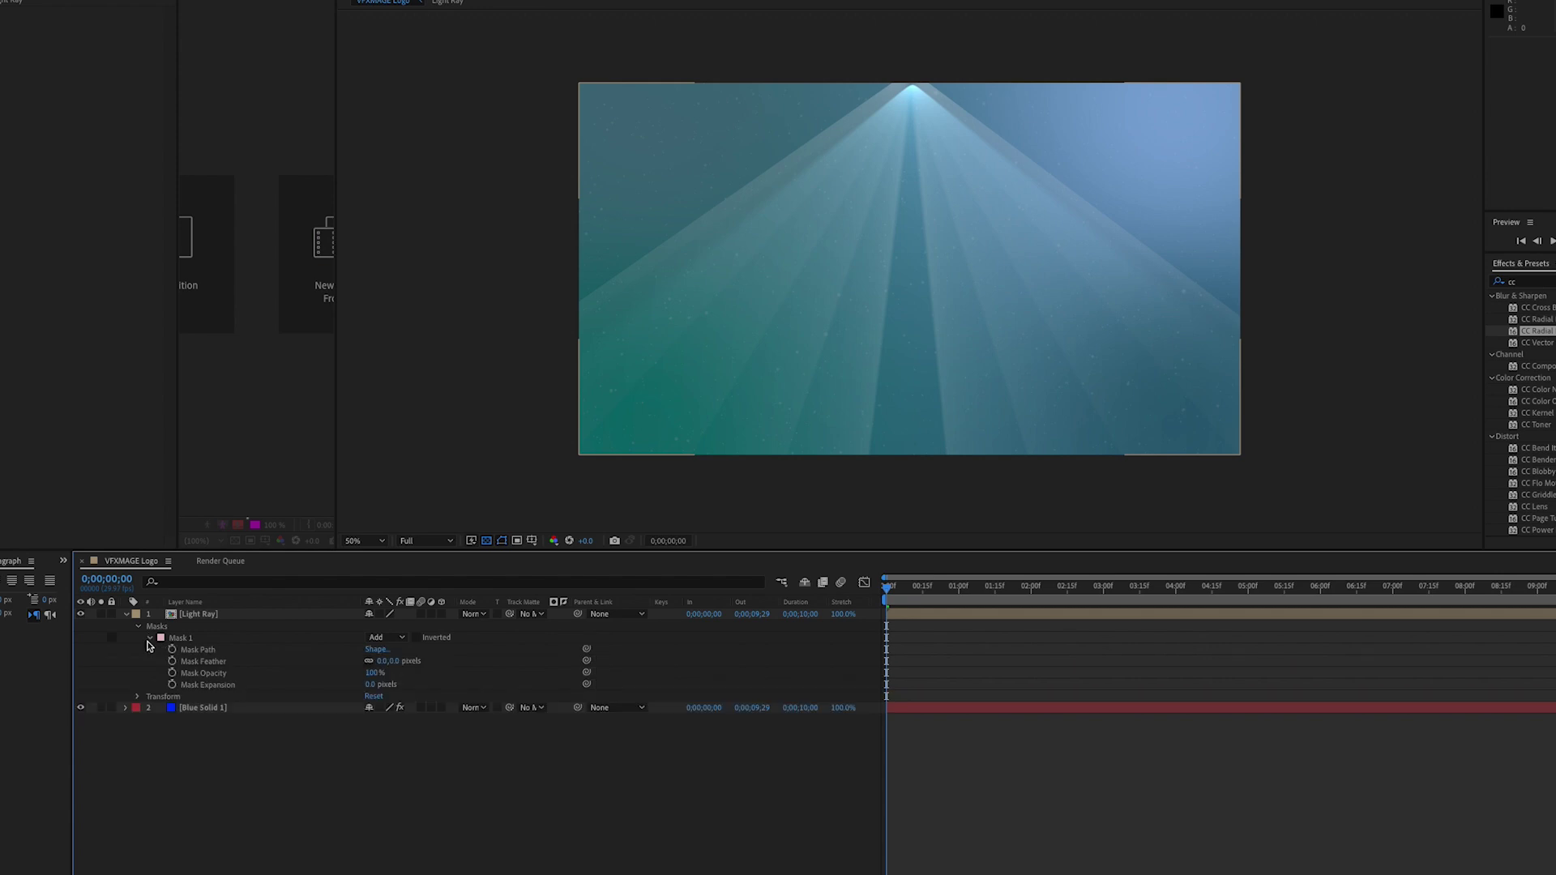
{"action": "left_click_drag", "start_coordinate": [381, 661], "coordinate": [489, 666]}
{"action": "left_click", "coordinate": [512, 799]}
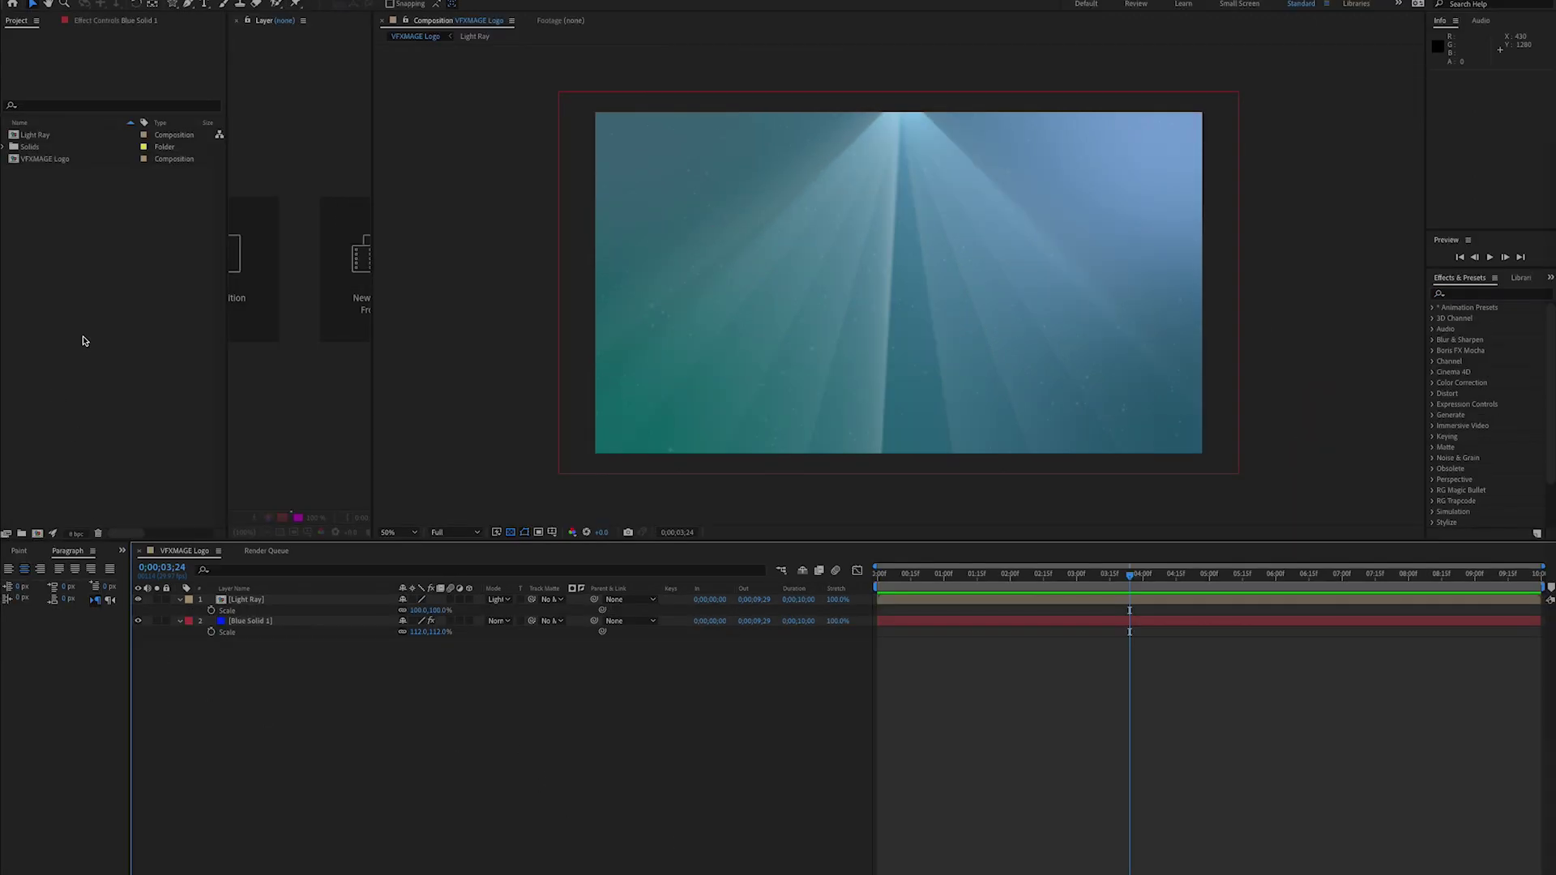
Create a new composition, Comp 1, using the Cinema 4D renderer
{"action": "right_click", "coordinate": [83, 340]}
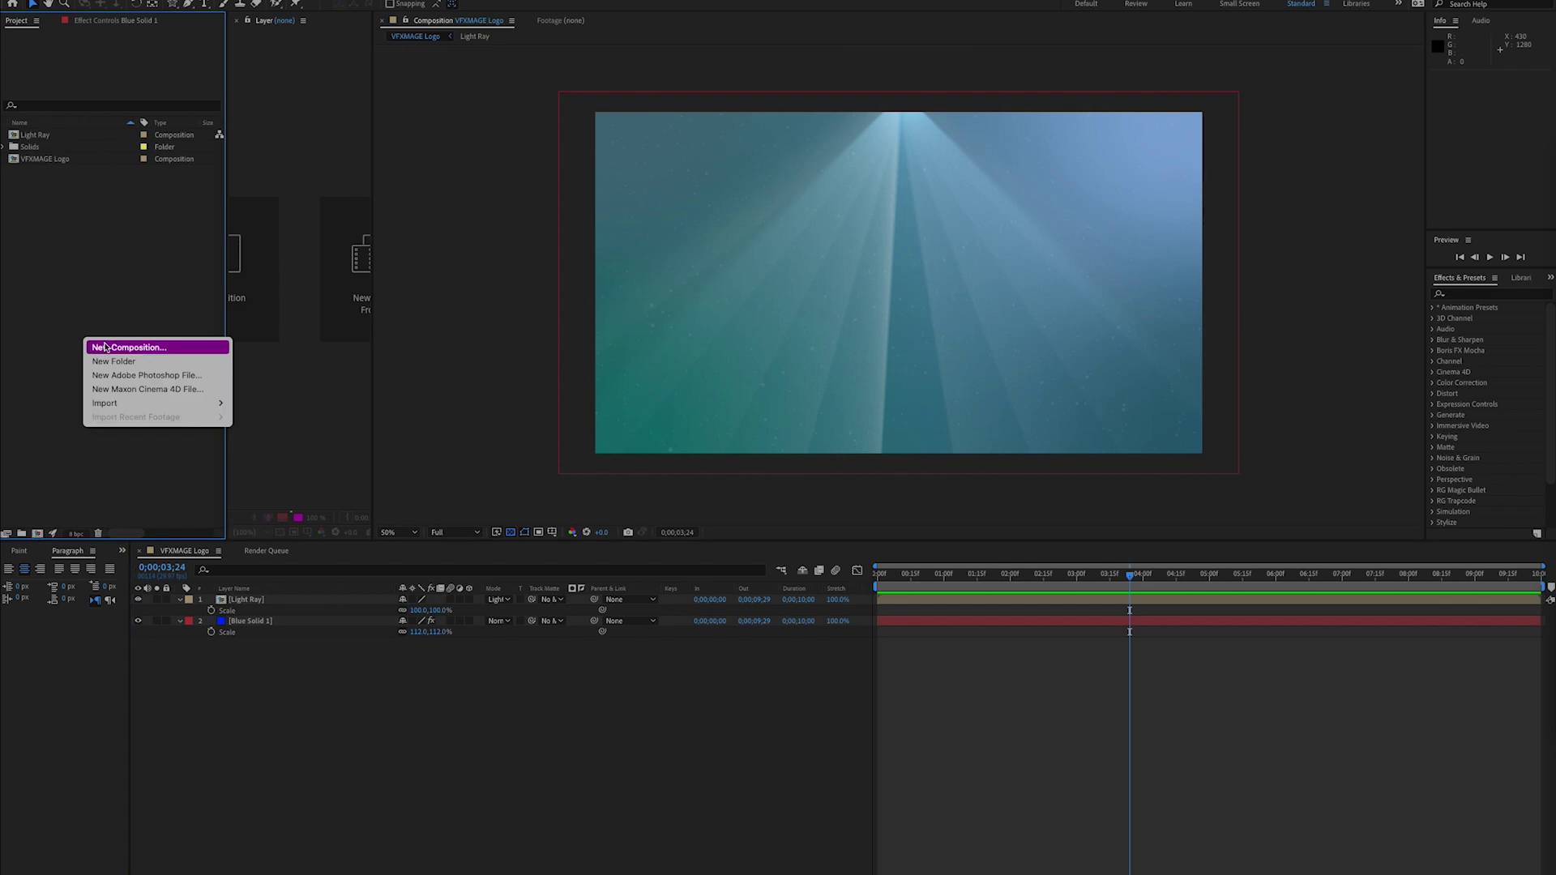
{"action": "left_click", "coordinate": [113, 347]}
{"action": "left_click", "coordinate": [456, 200]}
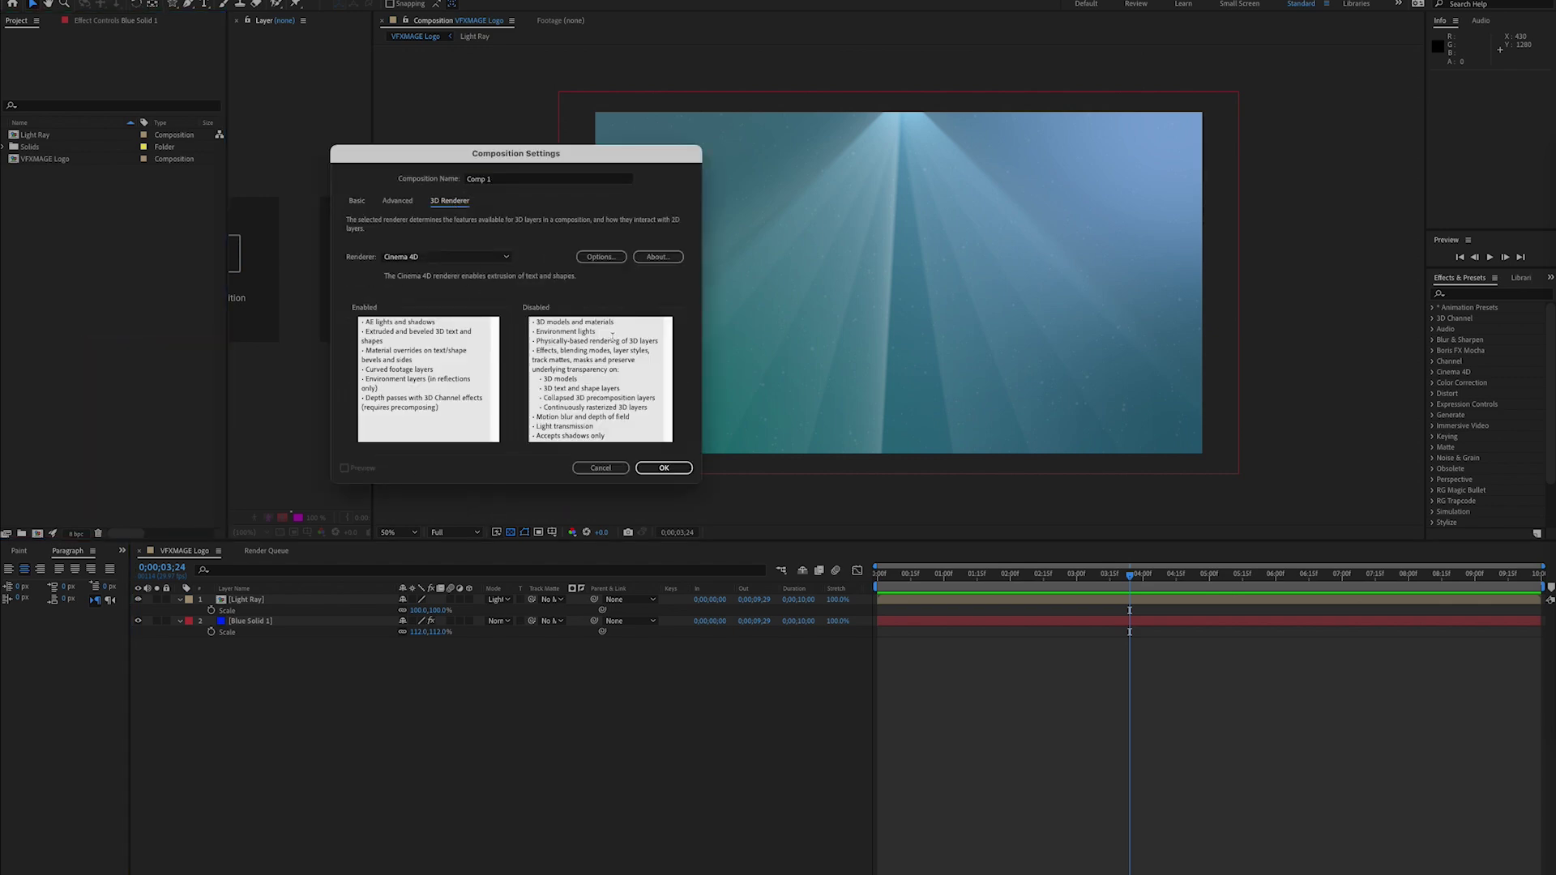
{"action": "left_click", "coordinate": [501, 258]}
{"action": "left_click", "coordinate": [493, 293]}
{"action": "left_click", "coordinate": [664, 468]}
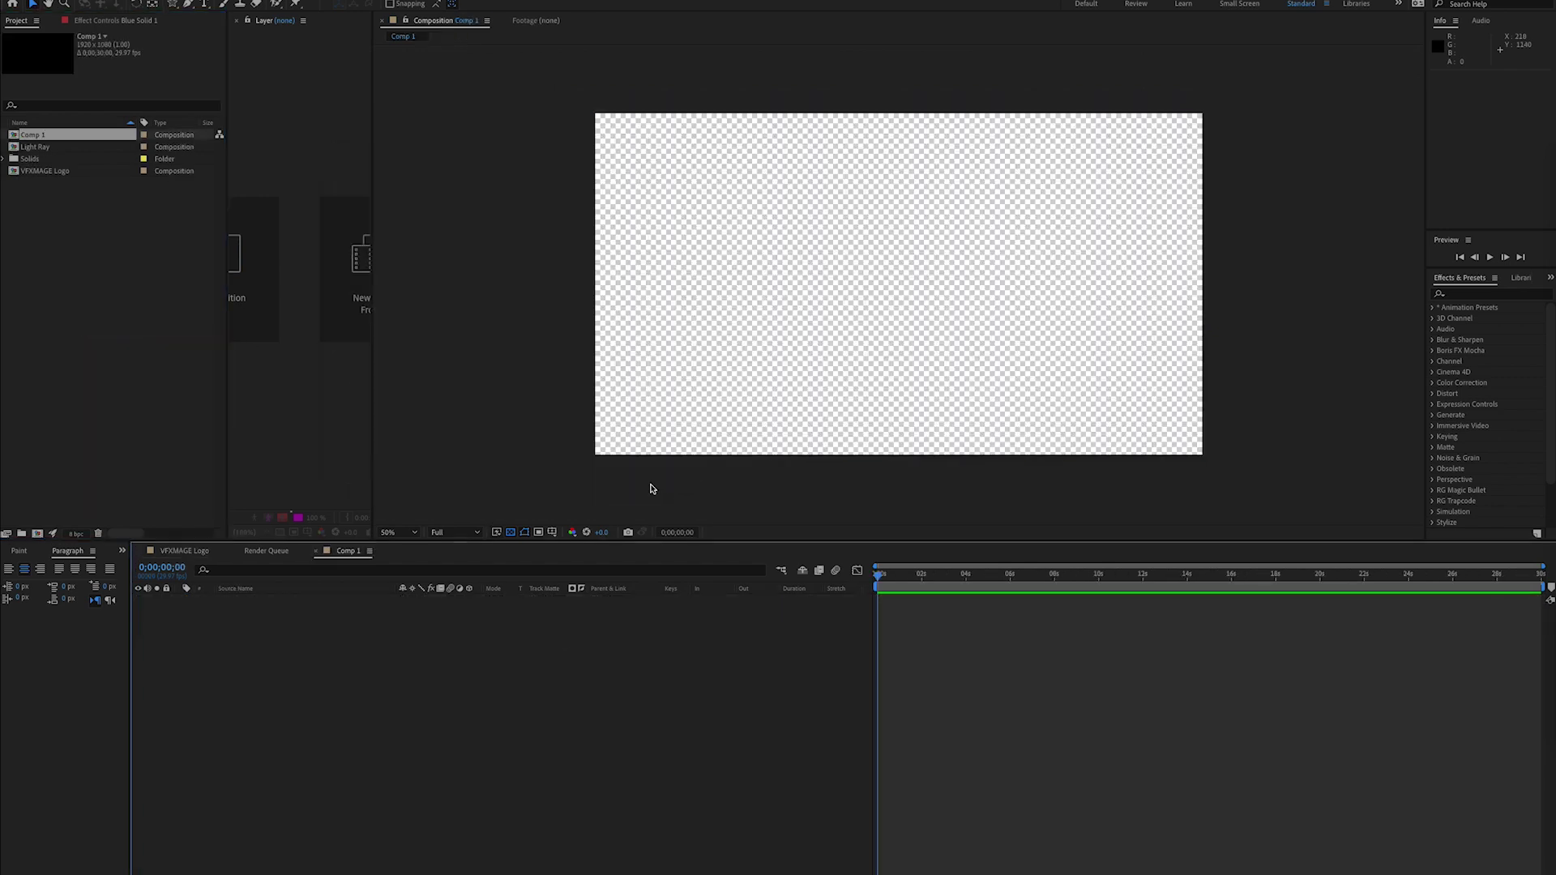
Add a two-line Trajan Pro text layer reading 'VFX' / 'Mage' and move it higher
{"action": "right_click", "coordinate": [513, 691]}
{"action": "mouse_move", "coordinate": [522, 697]}
{"action": "left_click", "coordinate": [702, 719]}
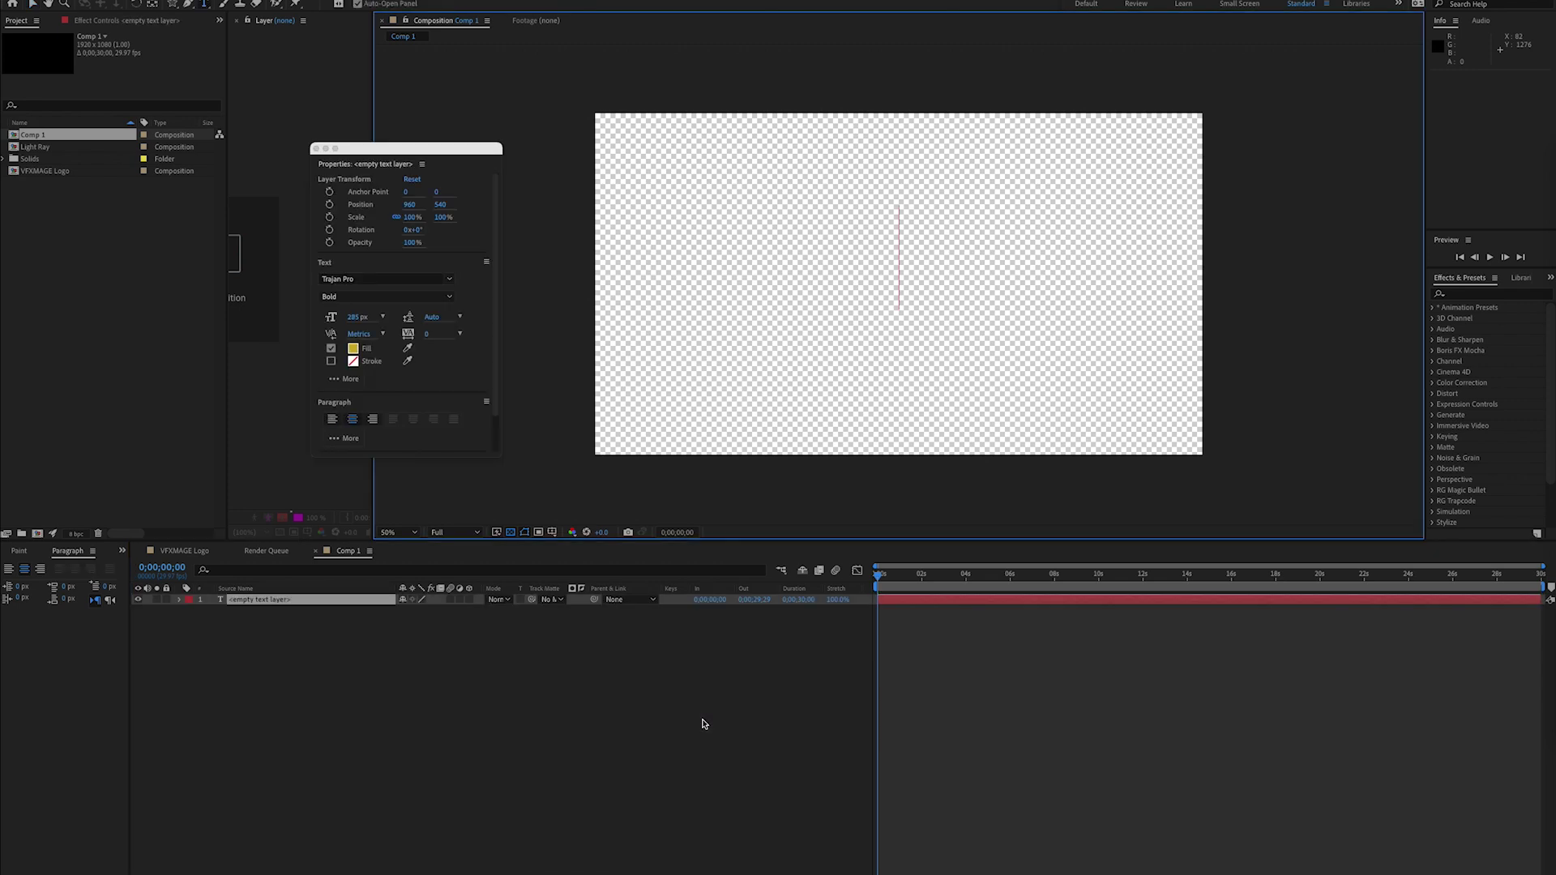
{"action": "type", "text": "VFX"}
{"action": "key", "text": "Return"}
{"action": "type", "text": "Mage"}
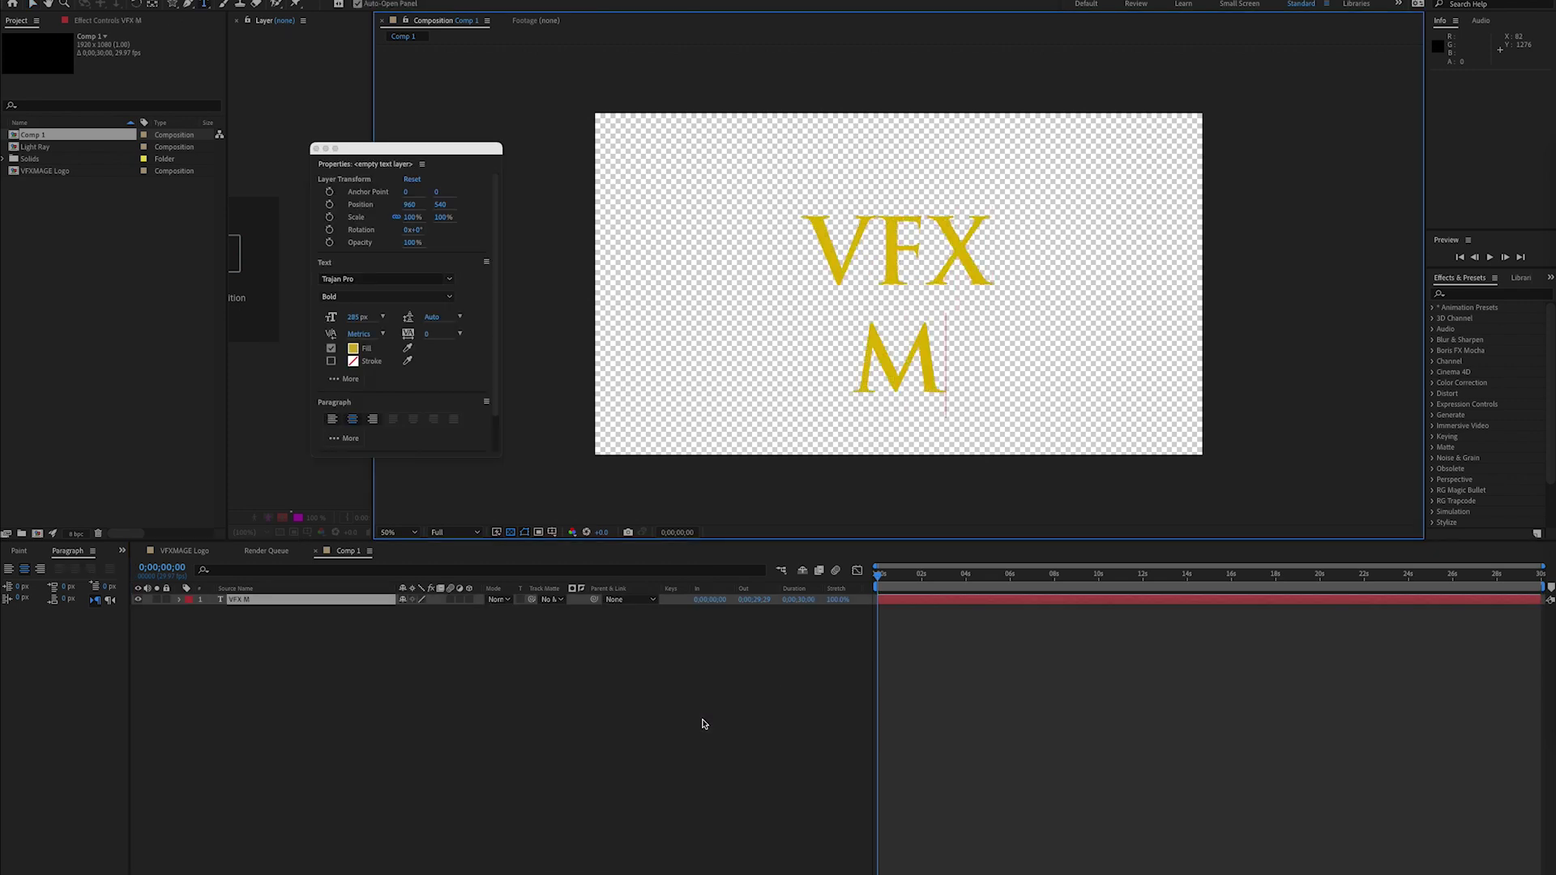
{"action": "left_click", "coordinate": [427, 278]}
{"action": "left_click", "coordinate": [453, 269]}
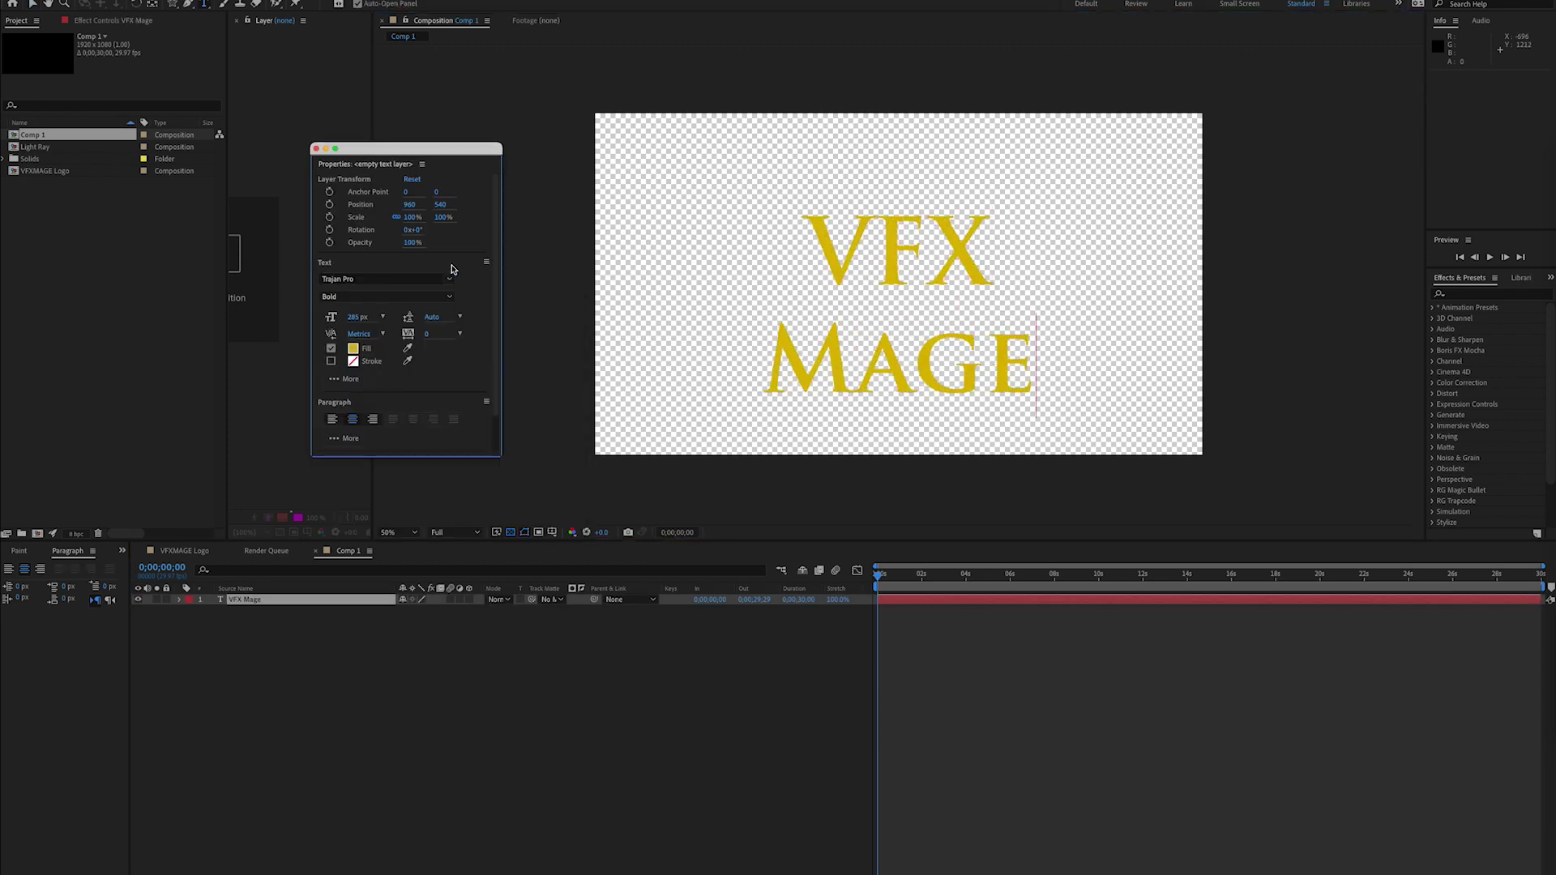
{"action": "left_click", "coordinate": [495, 683]}
{"action": "key", "text": "v"}
{"action": "left_click_drag", "start_coordinate": [884, 256], "coordinate": [881, 219]}
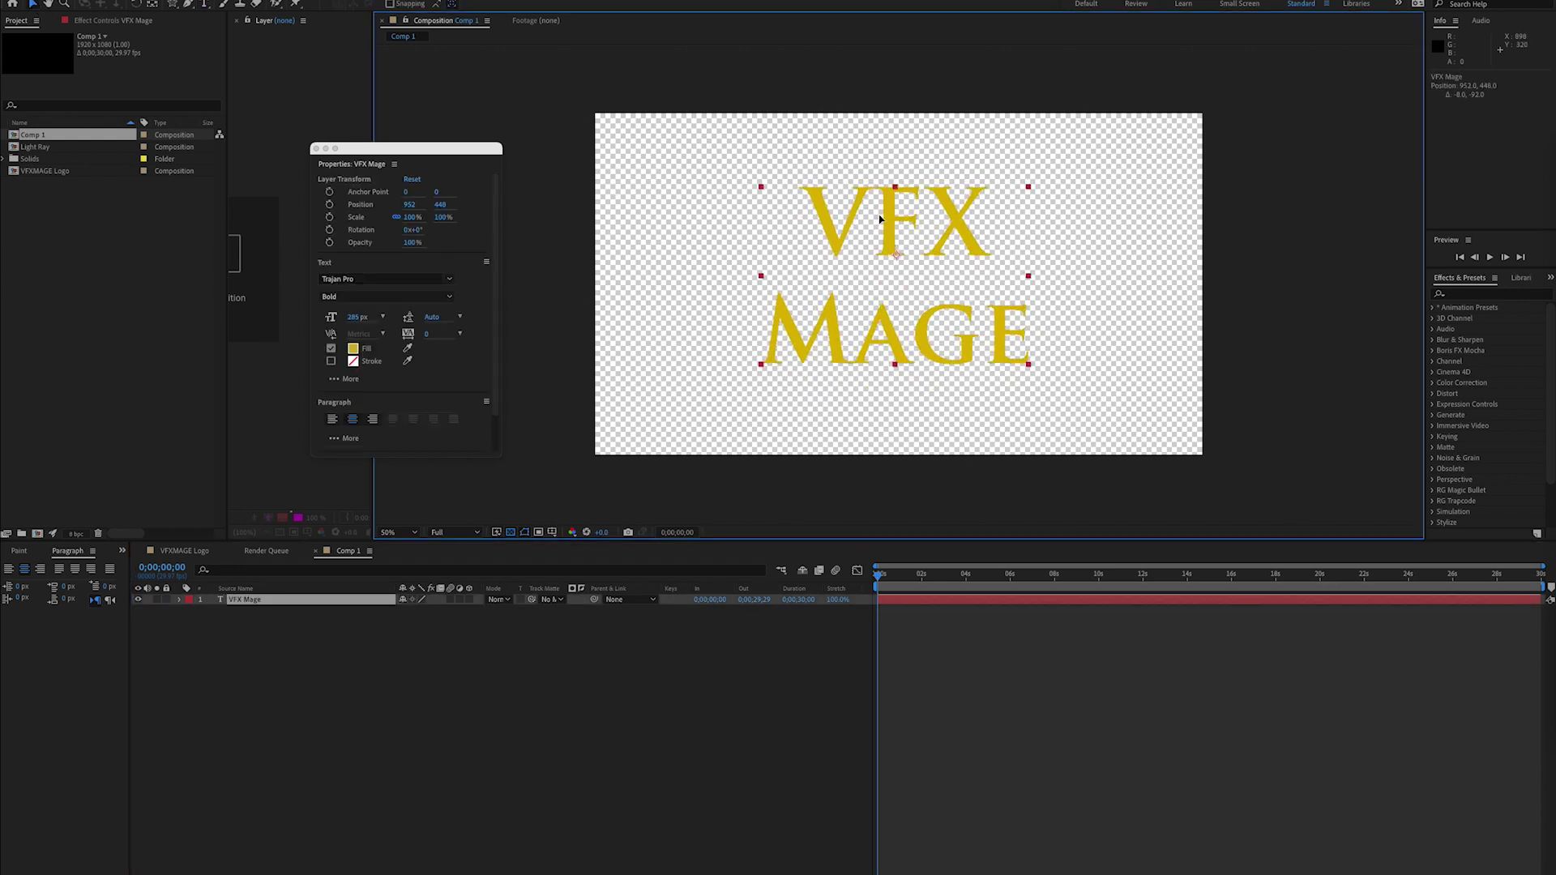
{"action": "left_click", "coordinate": [691, 683]}
Make the VFX Mage text layer 3D and give it an extrusion depth in Geometry Options
{"action": "left_click", "coordinate": [180, 600]}
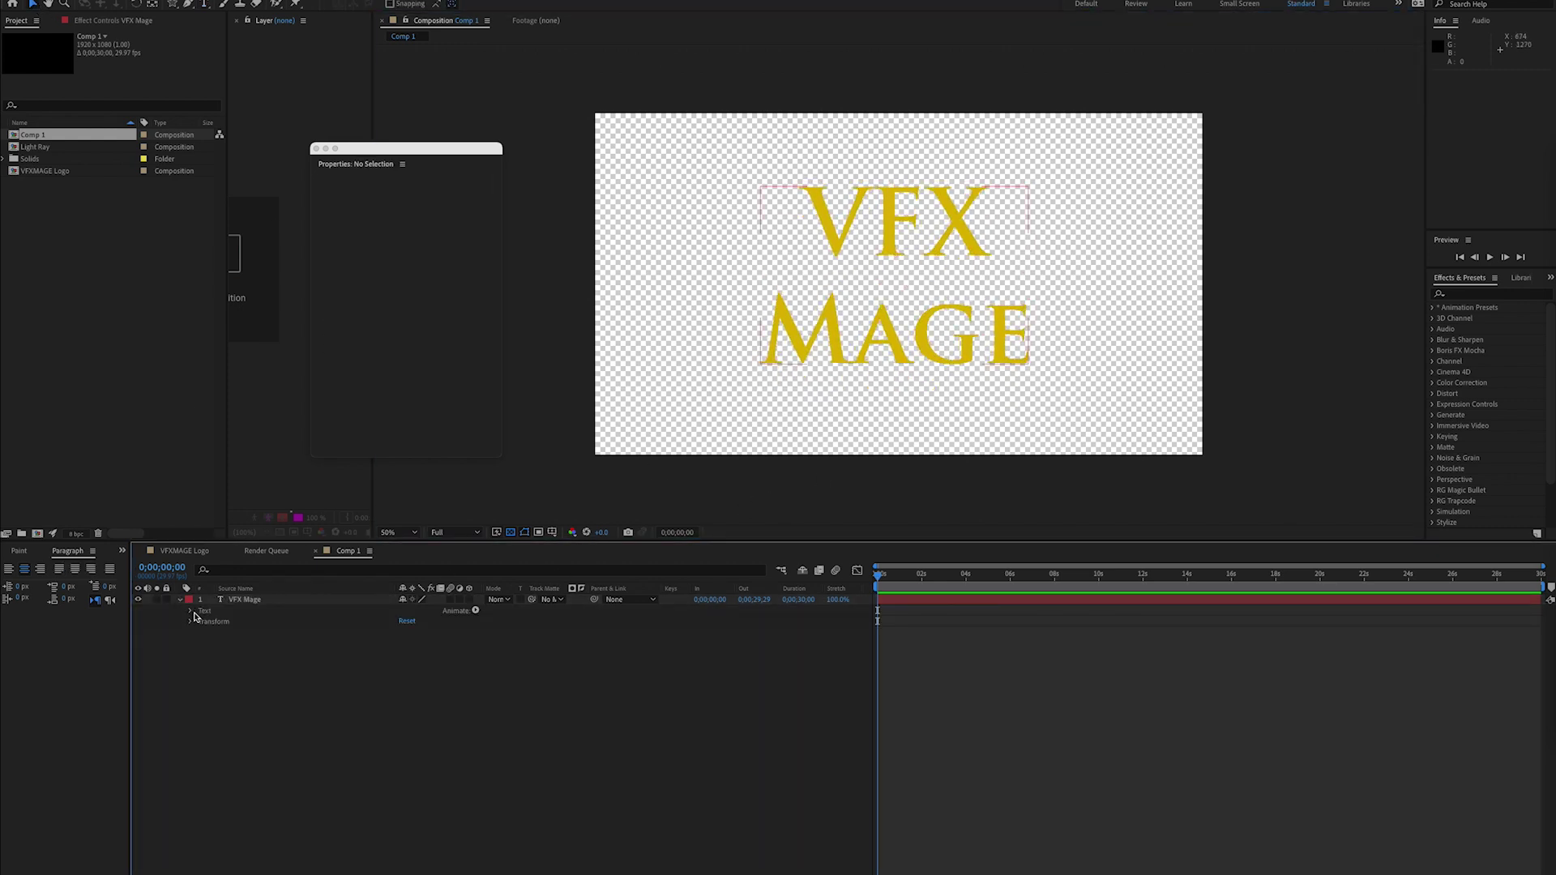
{"action": "left_click", "coordinate": [191, 611]}
{"action": "left_click", "coordinate": [202, 632]}
{"action": "left_click", "coordinate": [202, 655]}
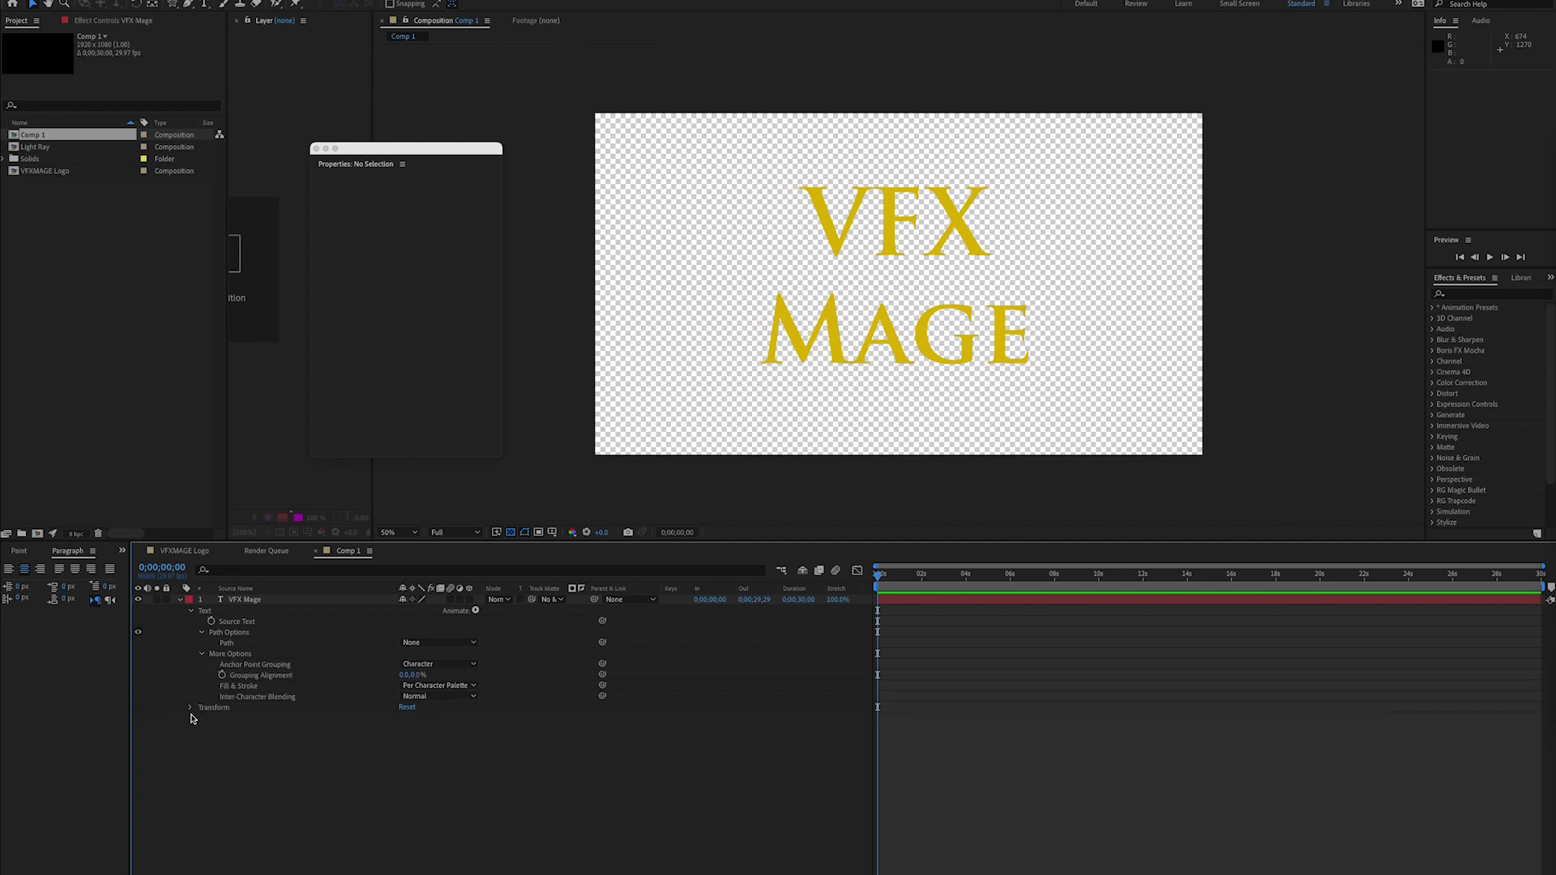
{"action": "left_click", "coordinate": [192, 709]}
{"action": "left_click", "coordinate": [469, 599]}
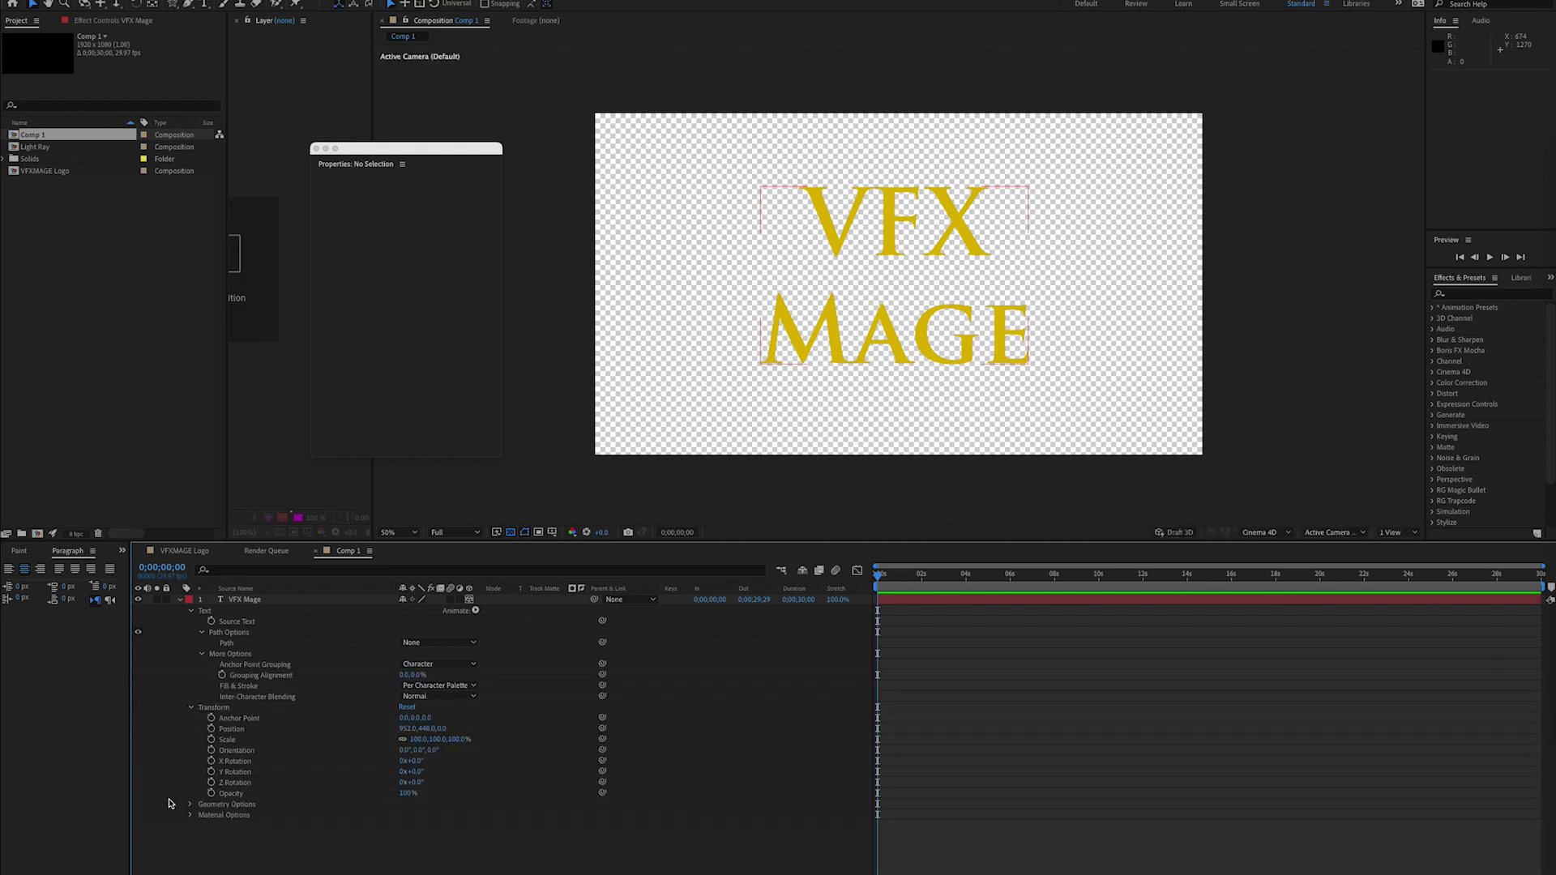
{"action": "left_click", "coordinate": [190, 805]}
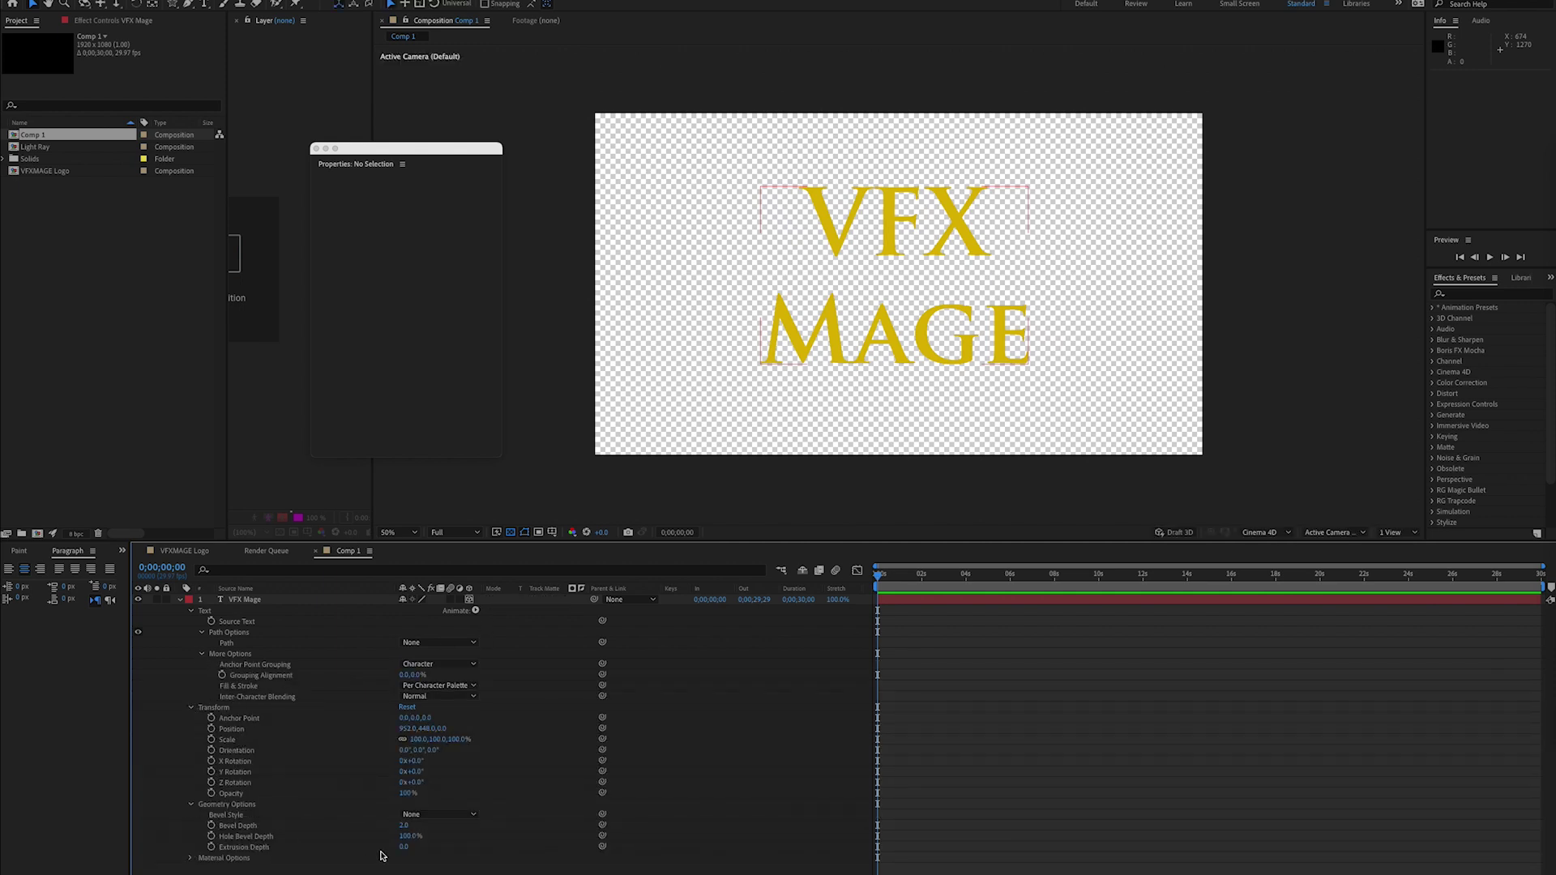
{"action": "left_click_drag", "start_coordinate": [403, 847], "coordinate": [403, 850]}
{"action": "left_click", "coordinate": [181, 600]}
{"action": "left_click", "coordinate": [263, 697]}
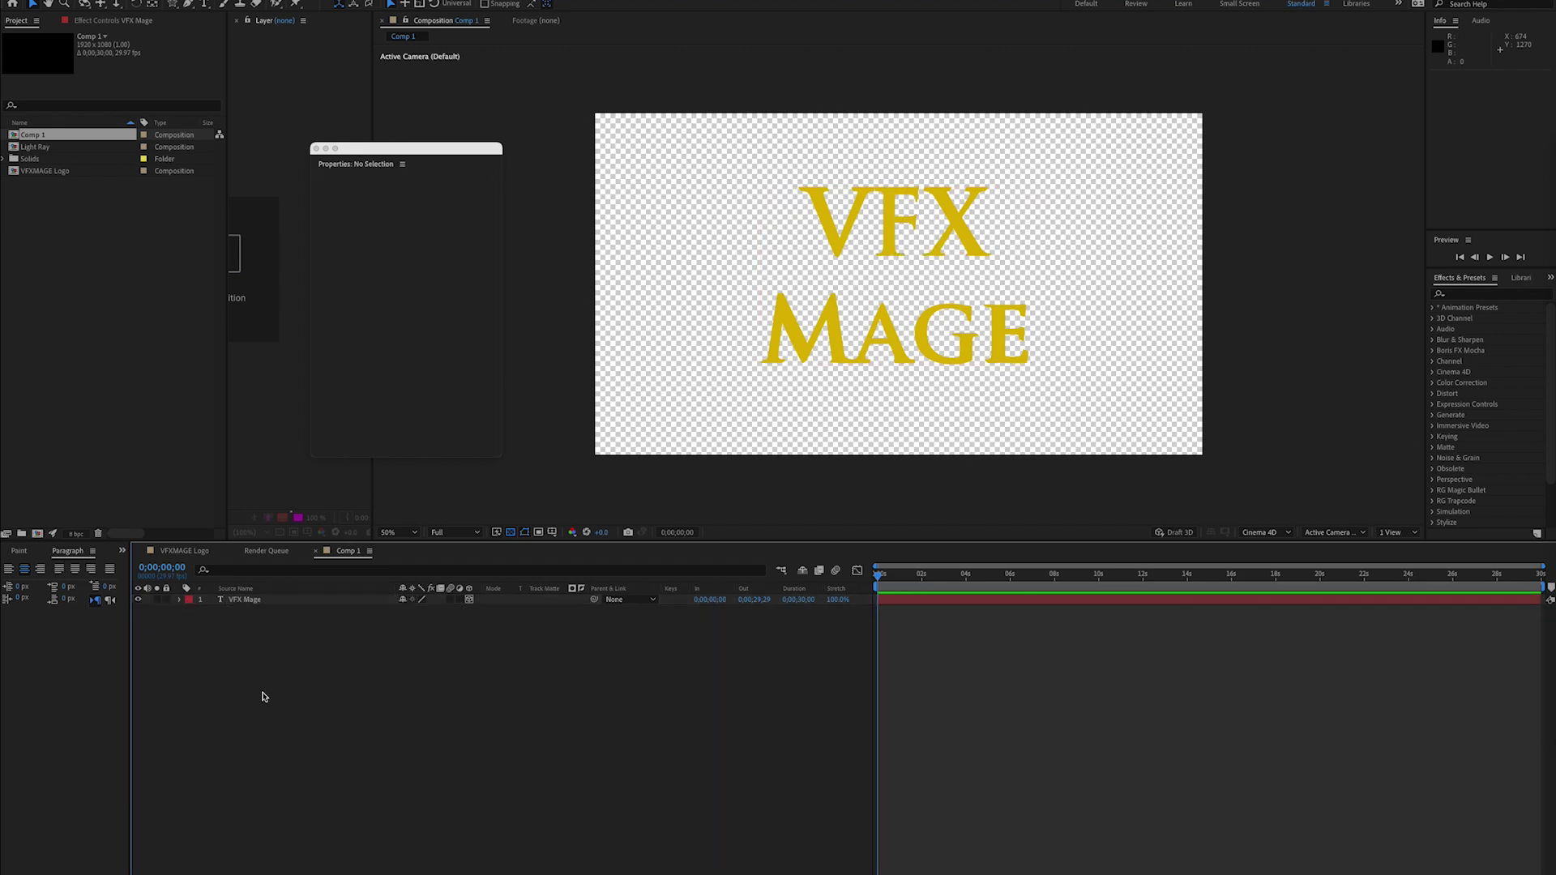
Add a parallel light to the comp and nudge its position slightly
{"action": "right_click", "coordinate": [339, 671]}
{"action": "mouse_move", "coordinate": [389, 679]}
{"action": "left_click", "coordinate": [539, 725]}
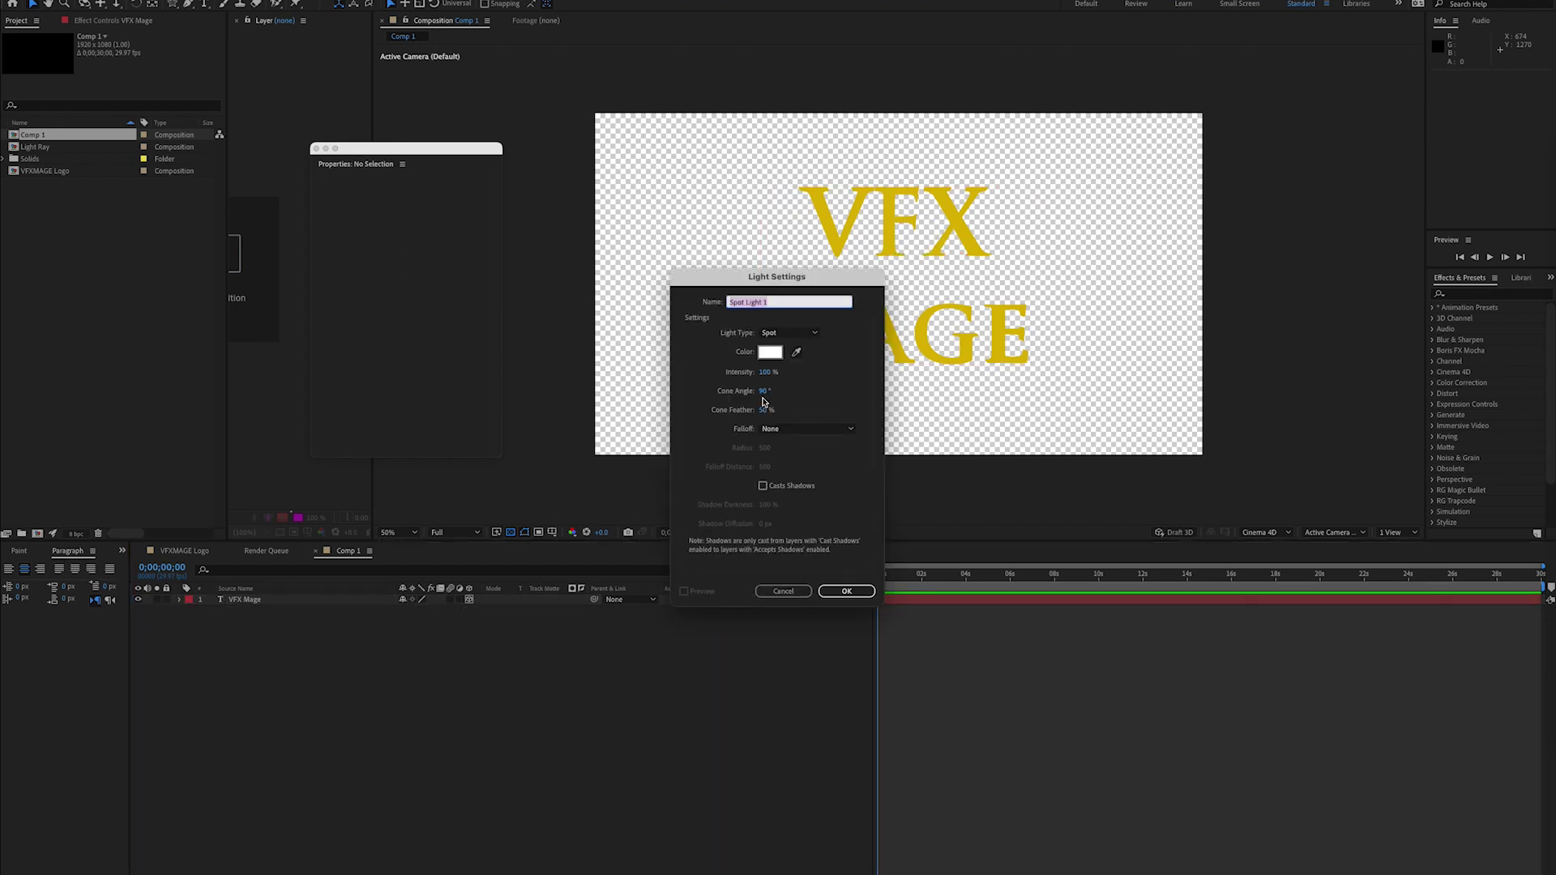
{"action": "left_click", "coordinate": [808, 334]}
{"action": "left_click", "coordinate": [783, 346]}
{"action": "left_click", "coordinate": [846, 591]}
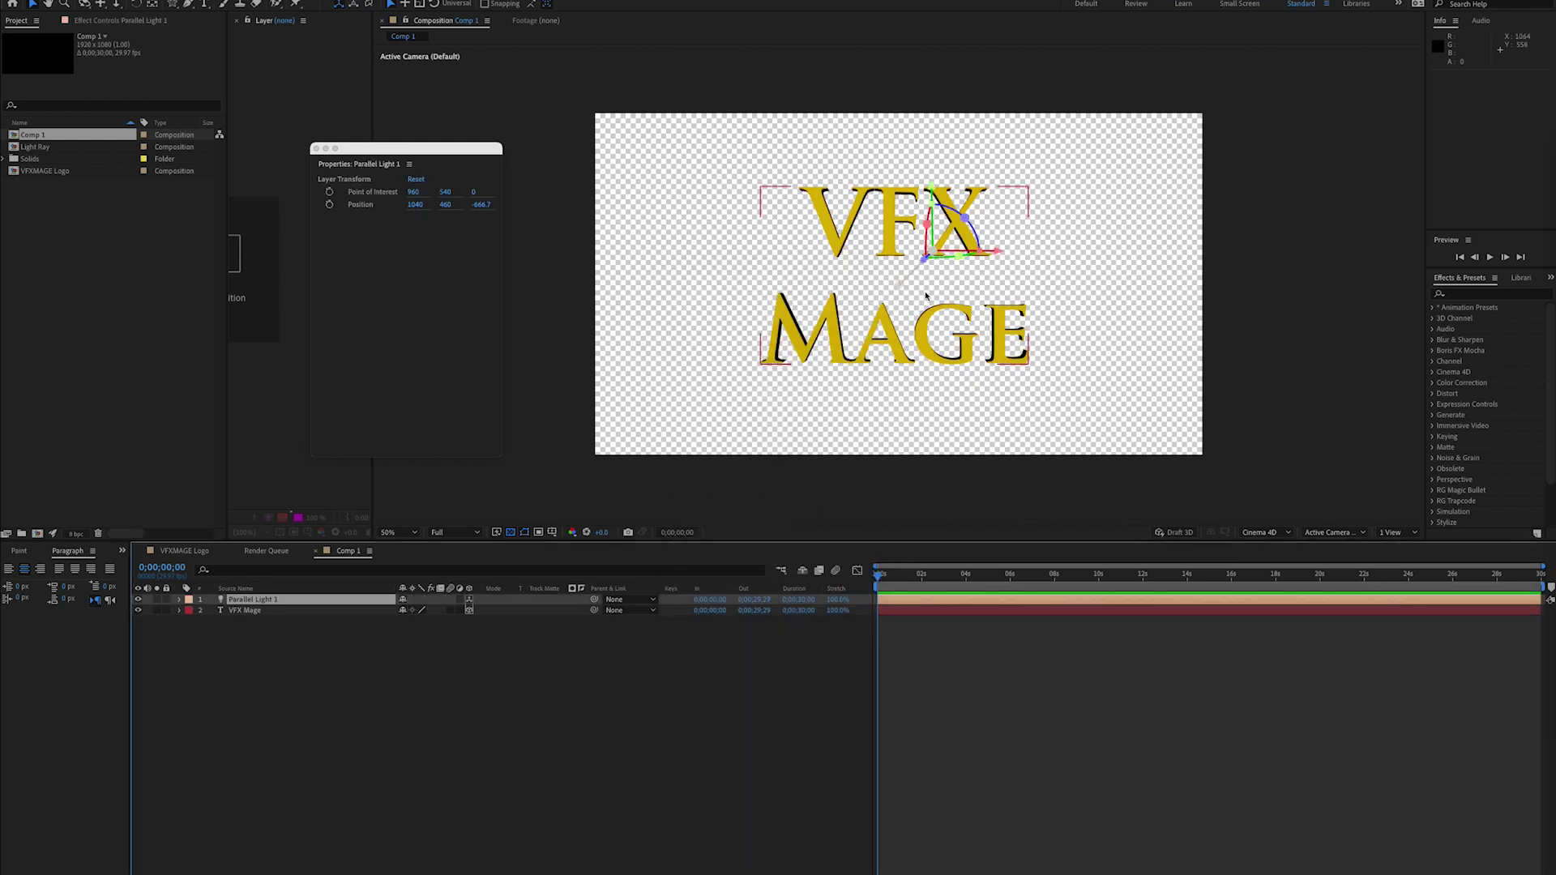
{"action": "left_click_drag", "start_coordinate": [961, 263], "coordinate": [963, 264]}
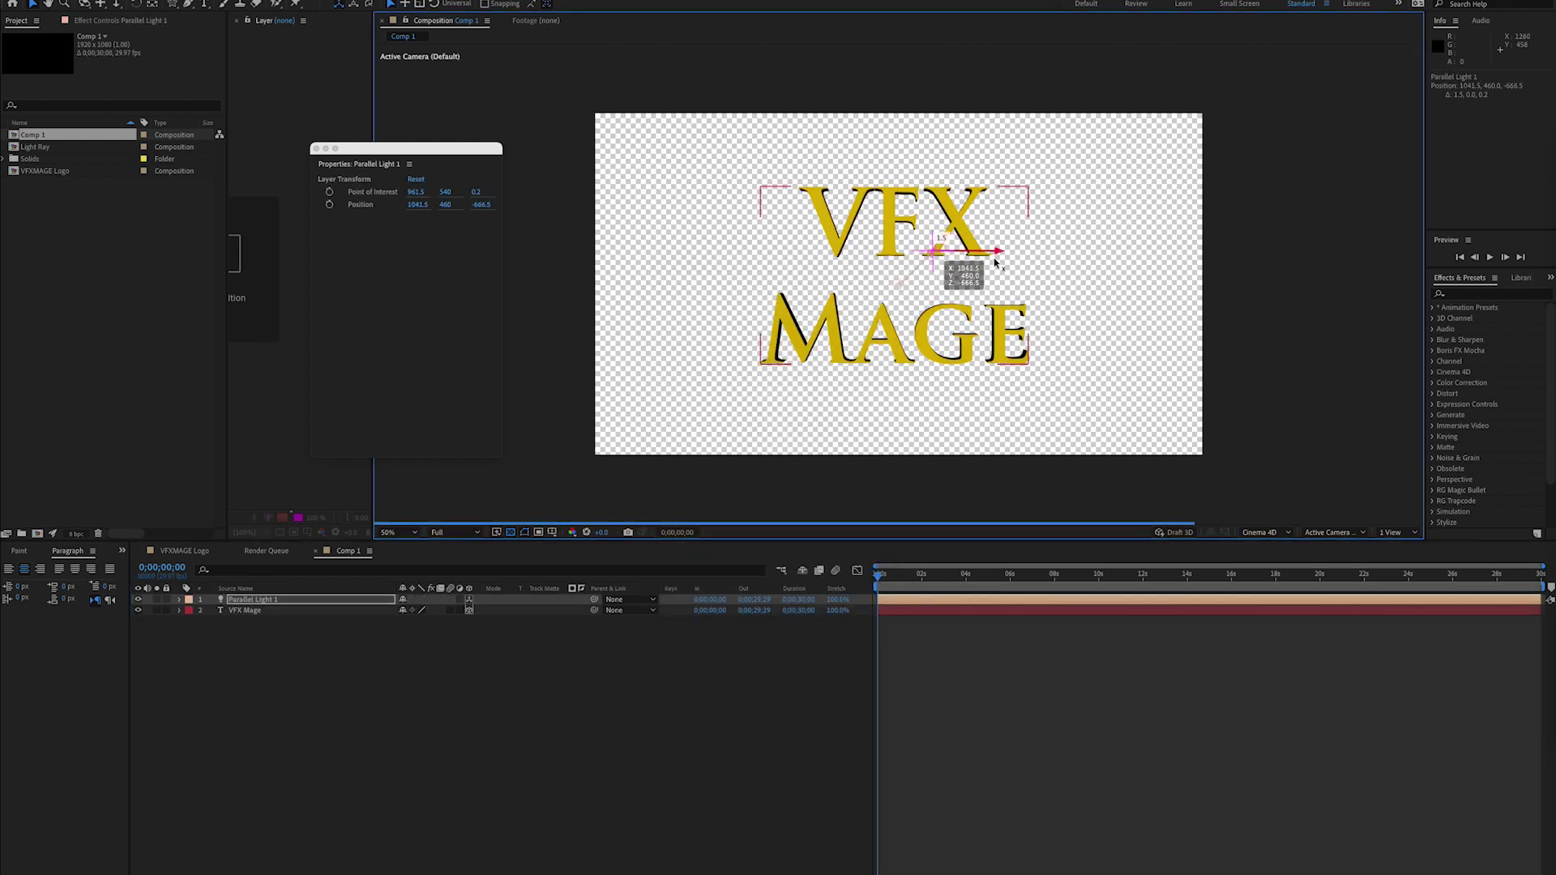
{"action": "left_click", "coordinate": [583, 640]}
Set the VFX Mage text's Extrusion Depth to 100 and Bevel Depth to 5
{"action": "left_click", "coordinate": [235, 610]}
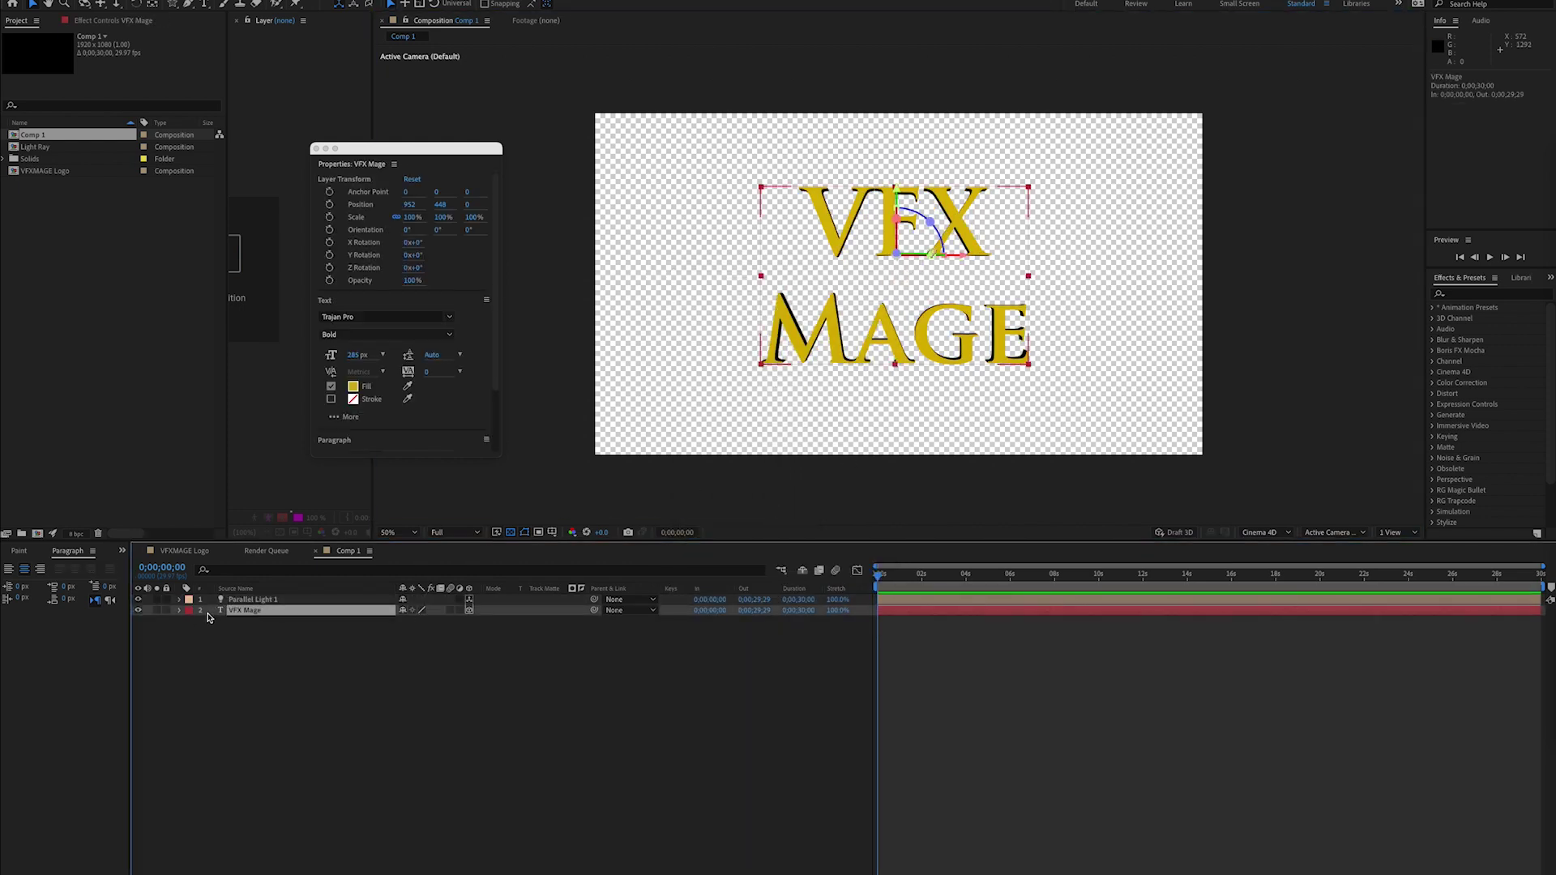
{"action": "left_click", "coordinate": [179, 611]}
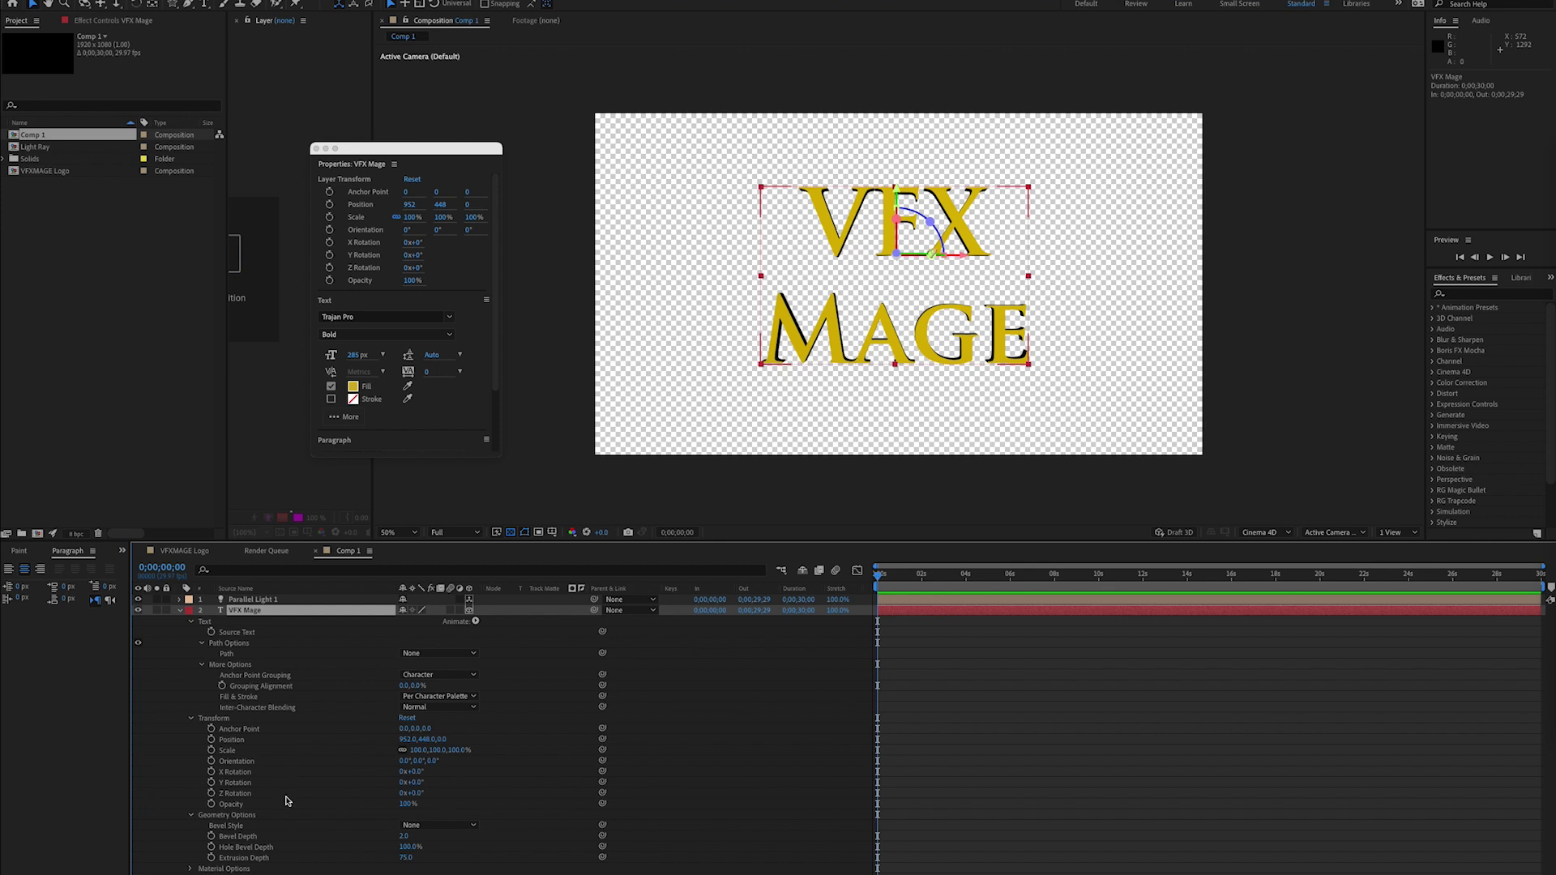
{"action": "left_click", "coordinate": [190, 869]}
{"action": "scroll", "coordinate": [188, 869], "scroll_direction": "down", "scroll_amount": 4}
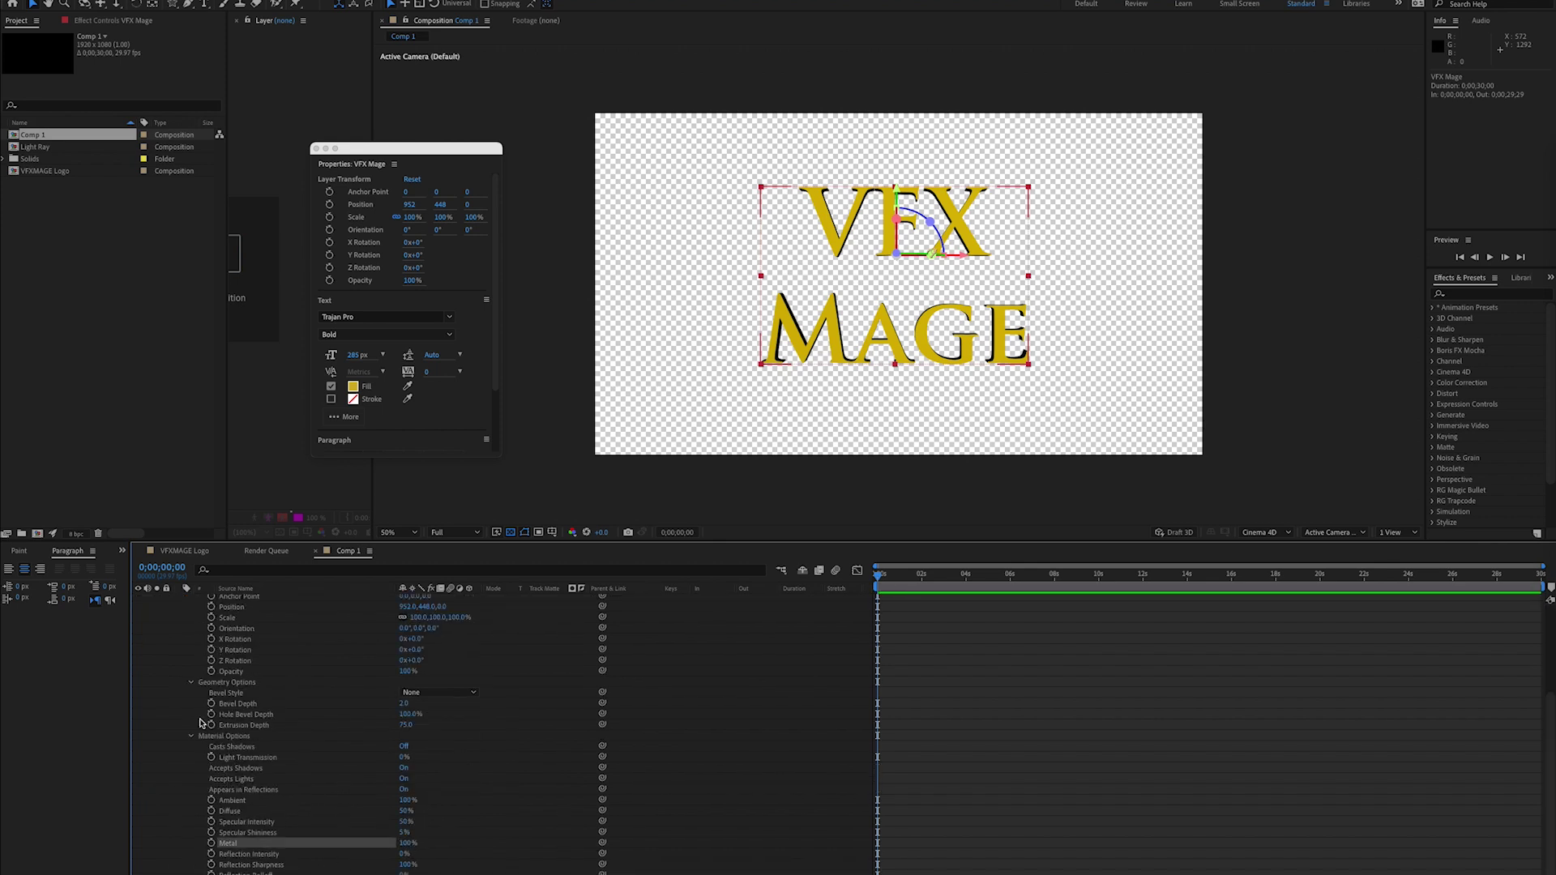
{"action": "left_click_drag", "start_coordinate": [405, 724], "coordinate": [479, 731]}
{"action": "left_click", "coordinate": [405, 725]}
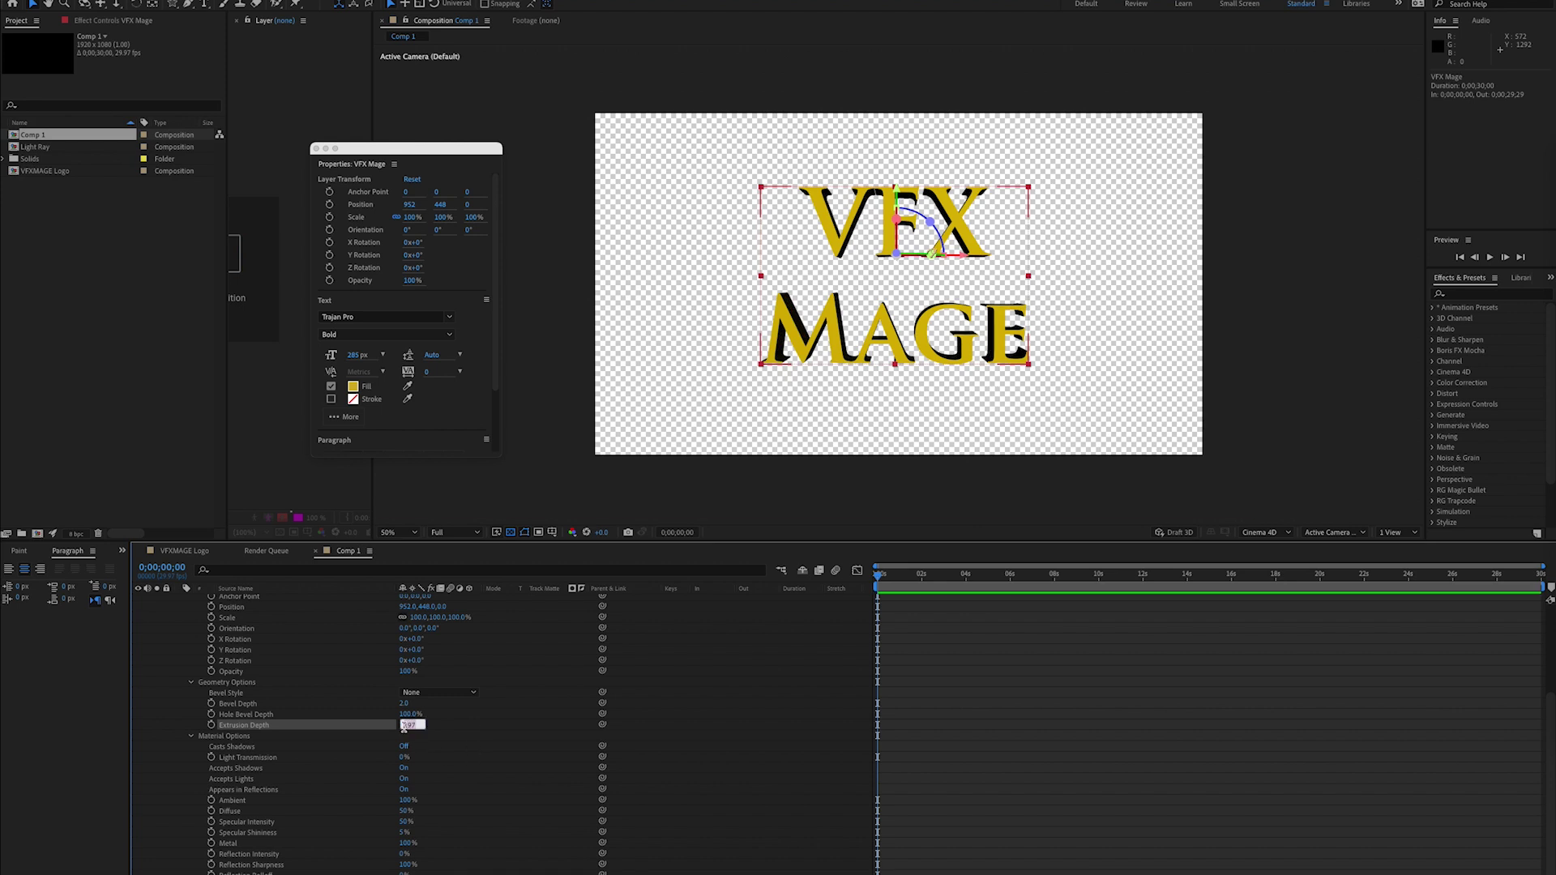
{"action": "type", "text": "100"}
{"action": "key", "text": "Return"}
{"action": "left_click", "coordinate": [404, 703]}
{"action": "type", "text": "5"}
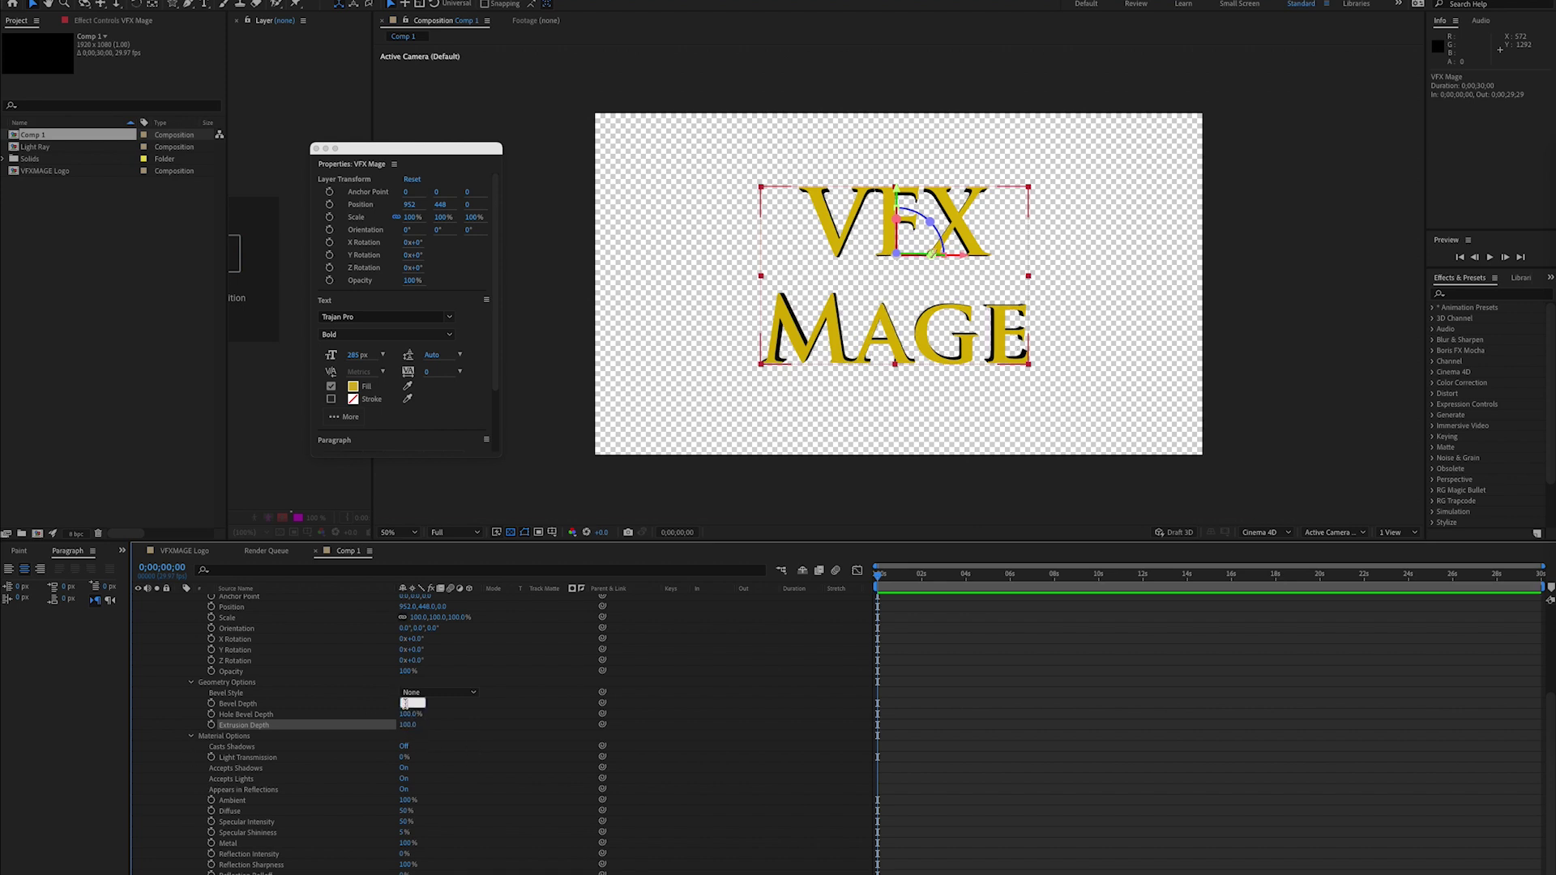
{"action": "key", "text": "Return"}
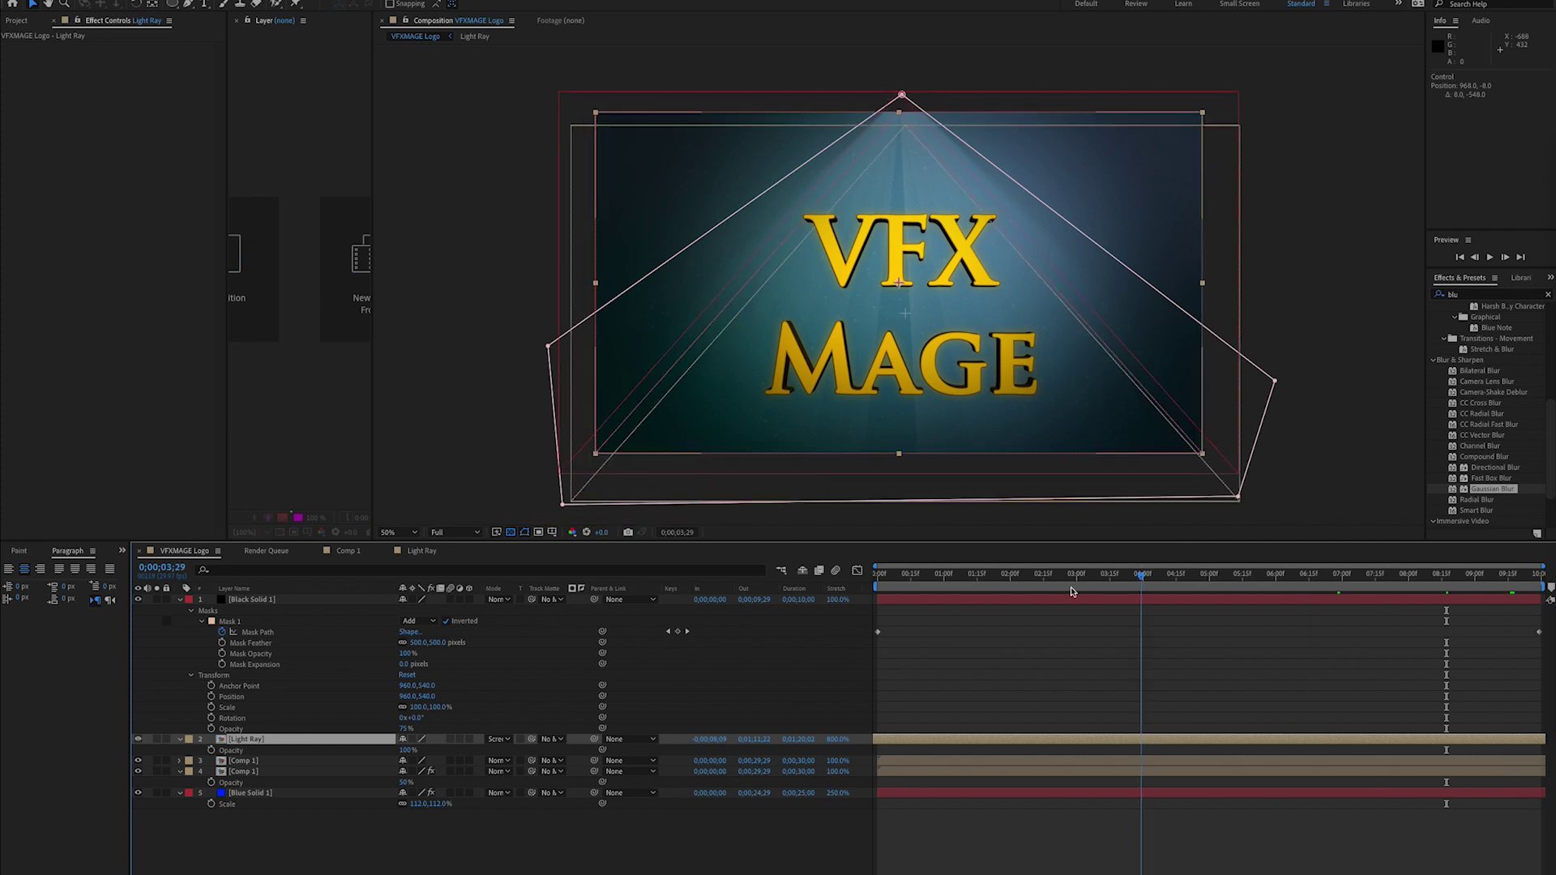
Preview the light ray animation from the first frame and collapse the open layer properties
{"action": "left_click_drag", "start_coordinate": [1448, 580], "coordinate": [1132, 576]}
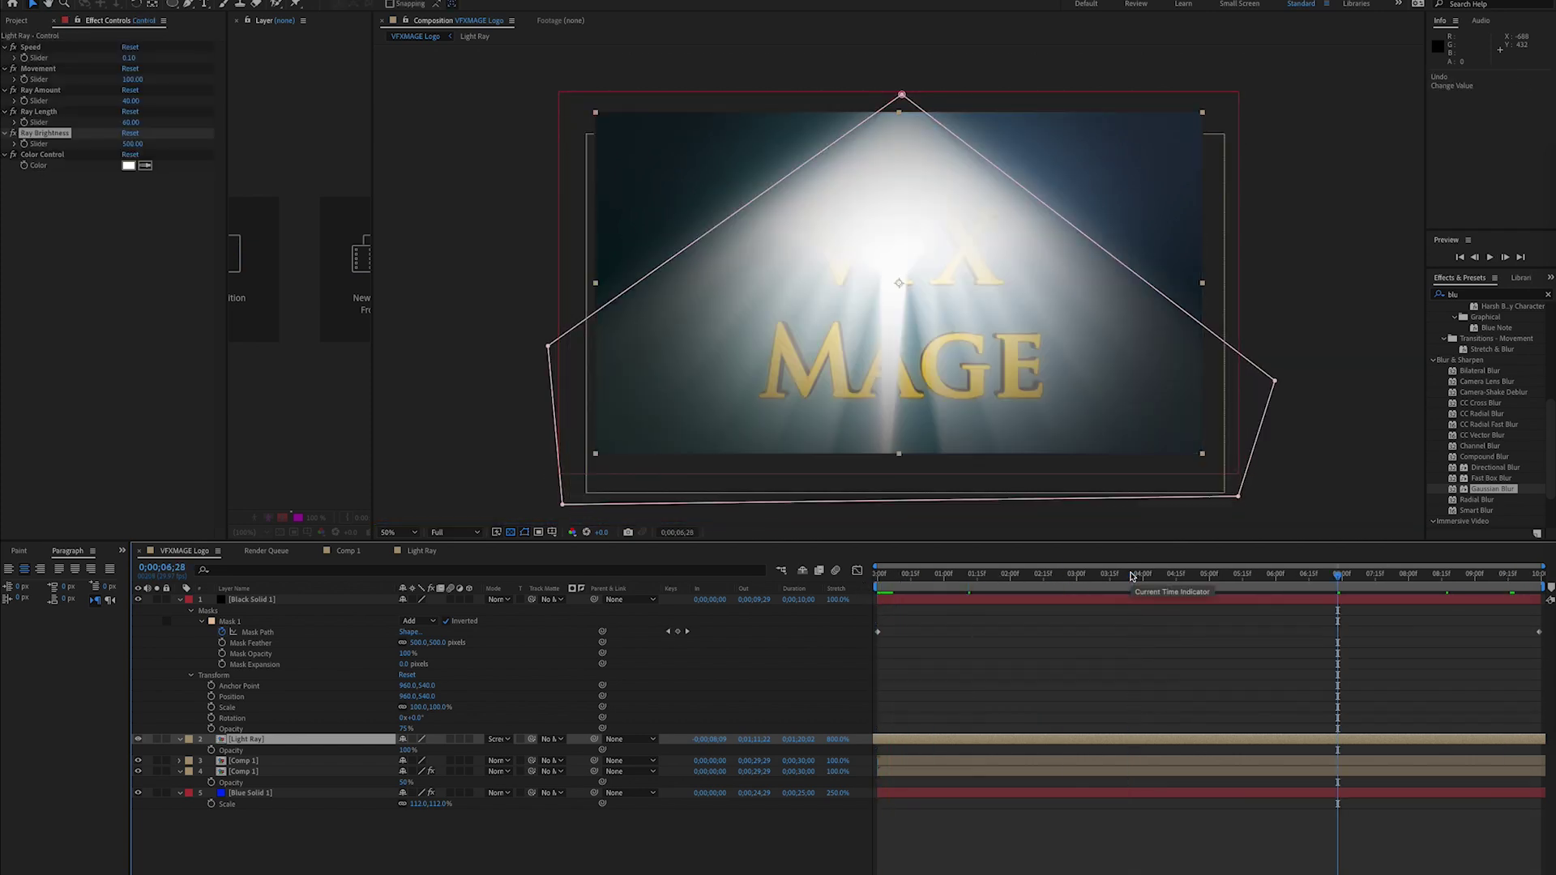
{"action": "key", "text": "space"}
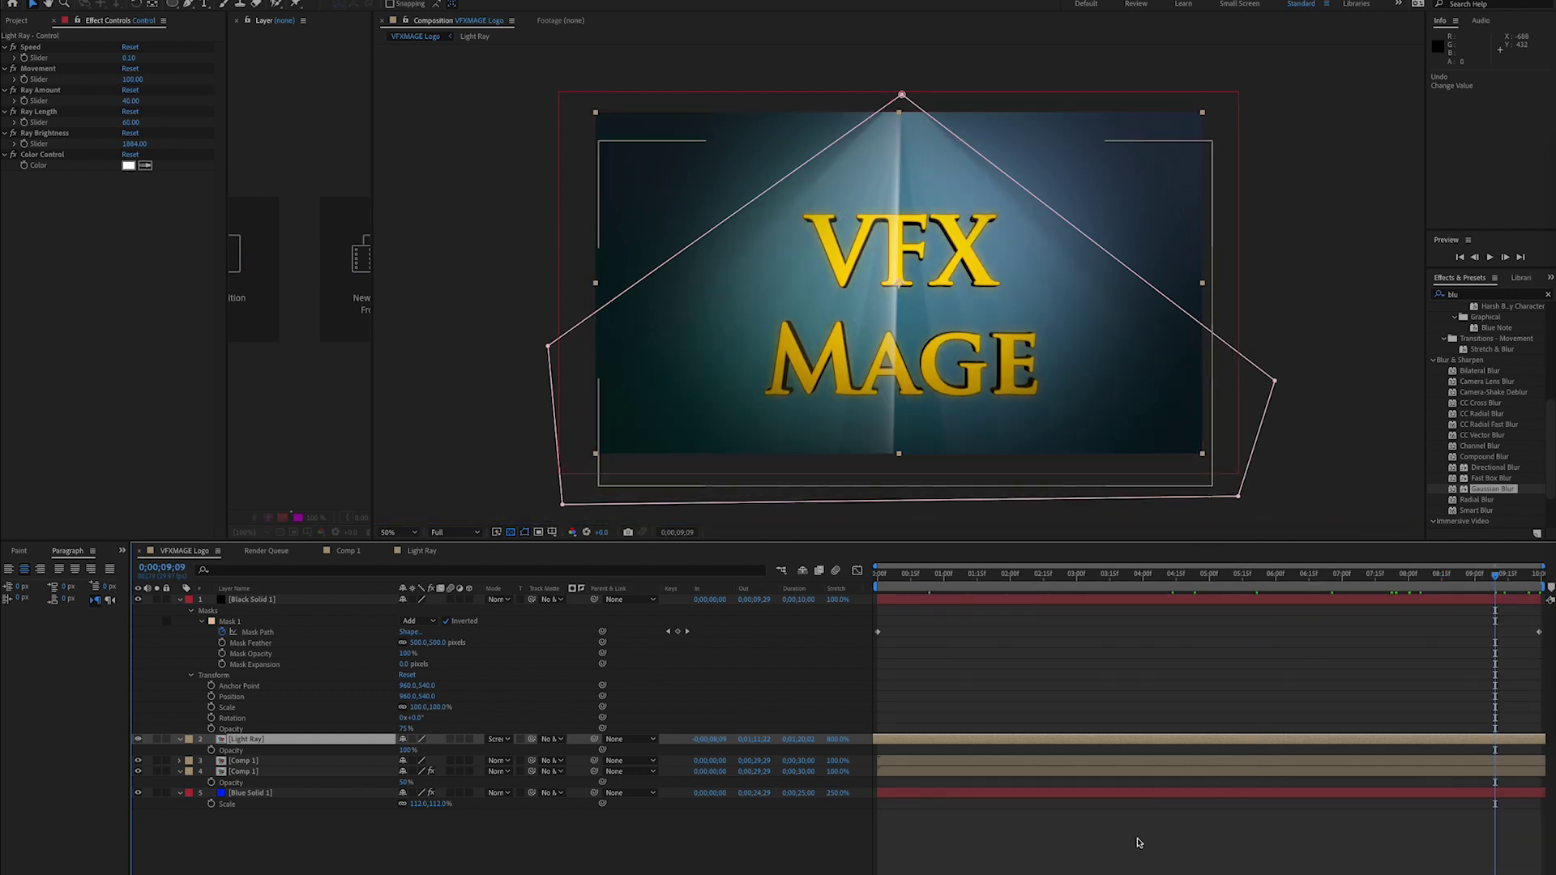
{"action": "left_click", "coordinate": [786, 874]}
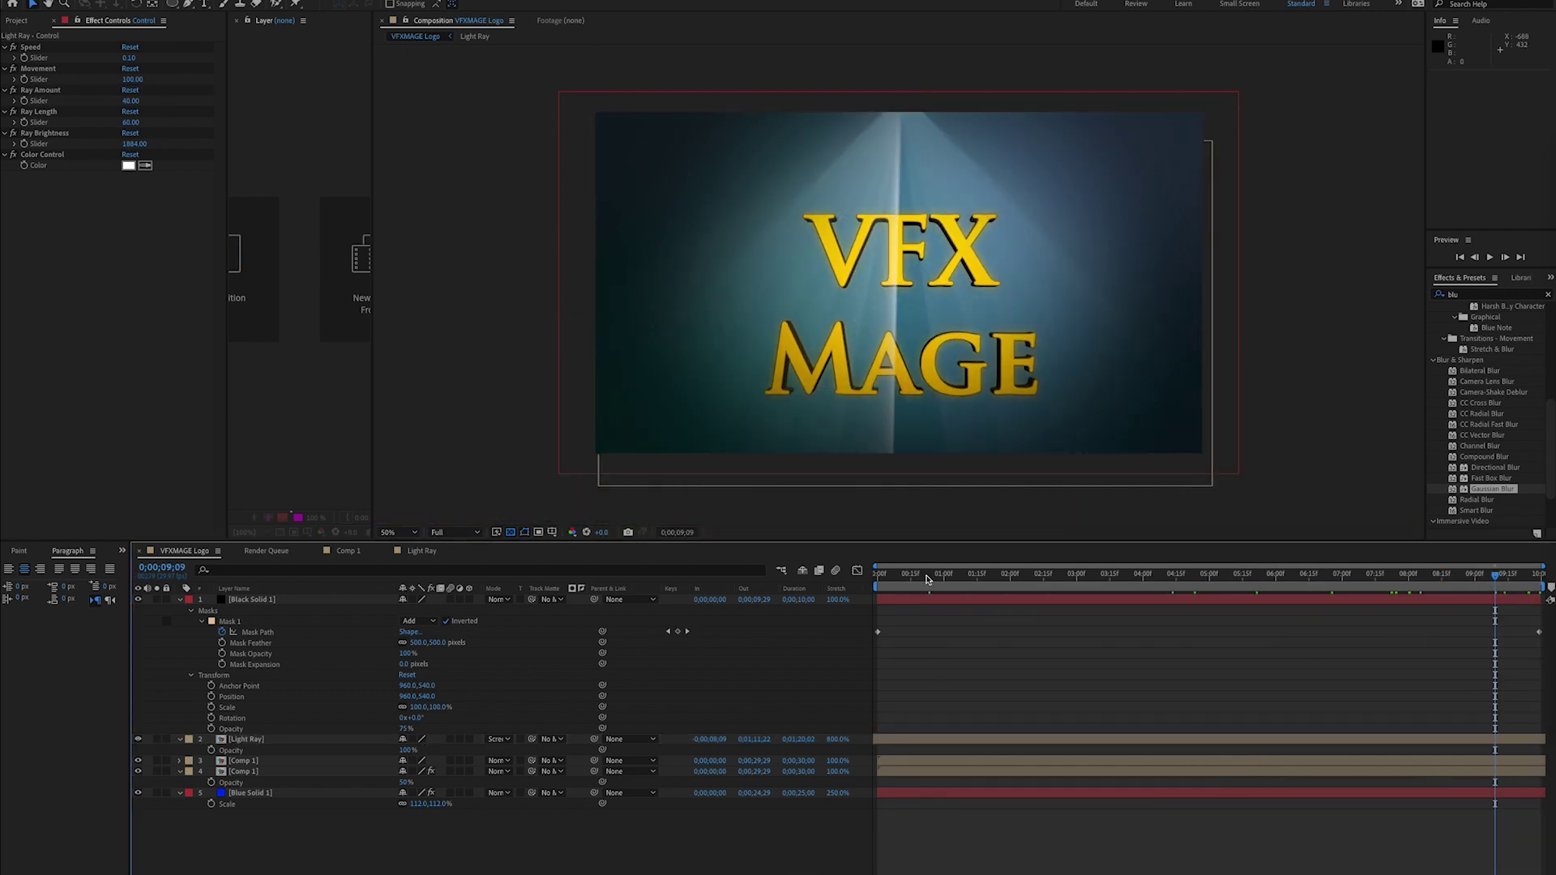
{"action": "key", "text": "Home"}
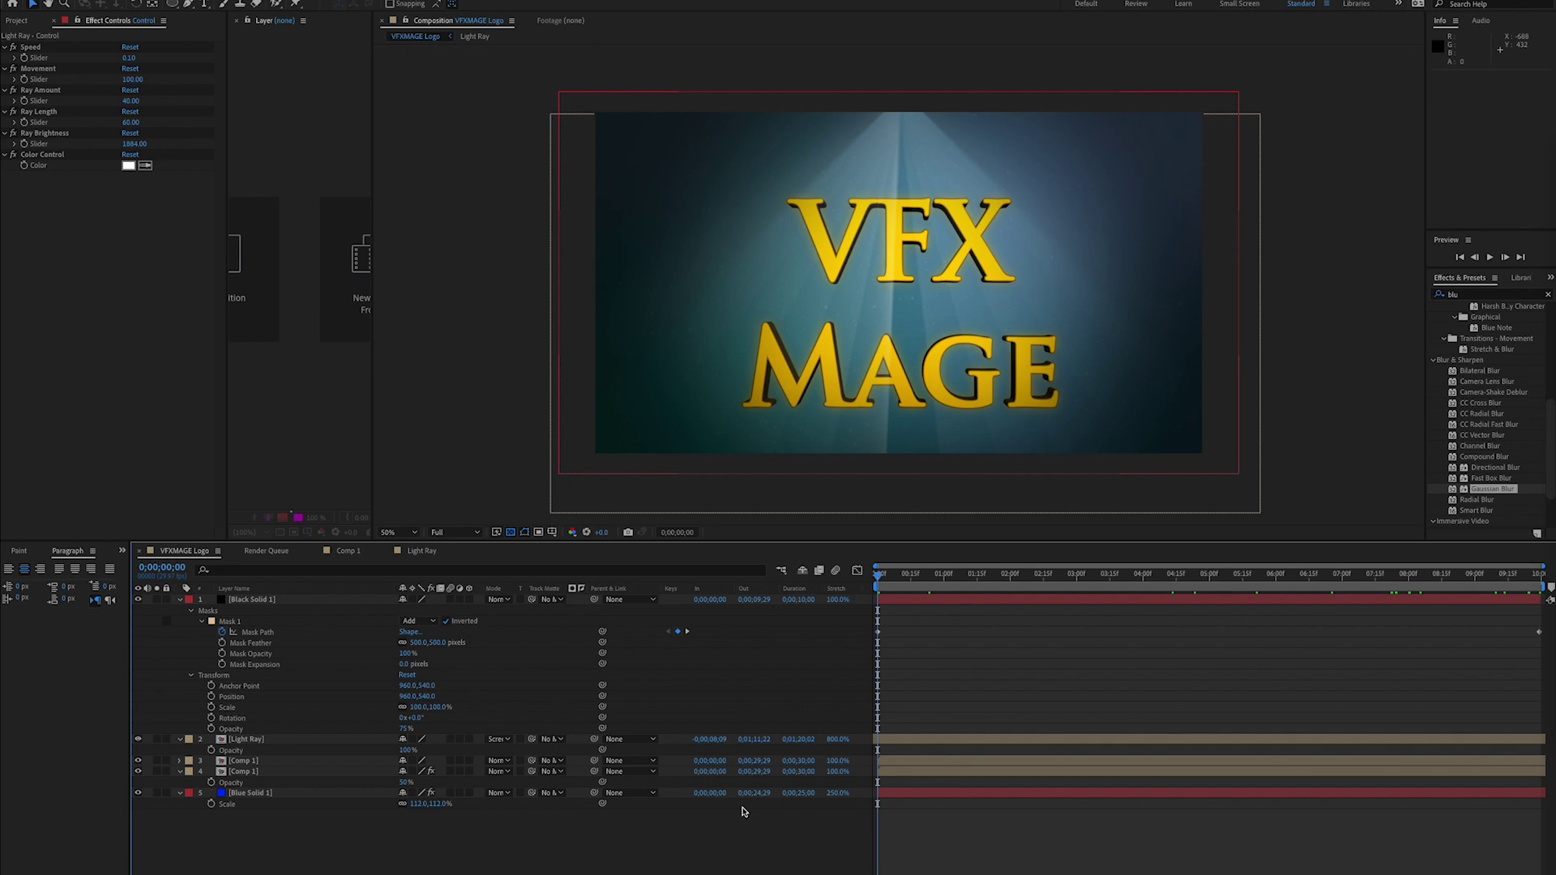
{"action": "left_click", "coordinate": [180, 599]}
{"action": "left_click", "coordinate": [180, 610]}
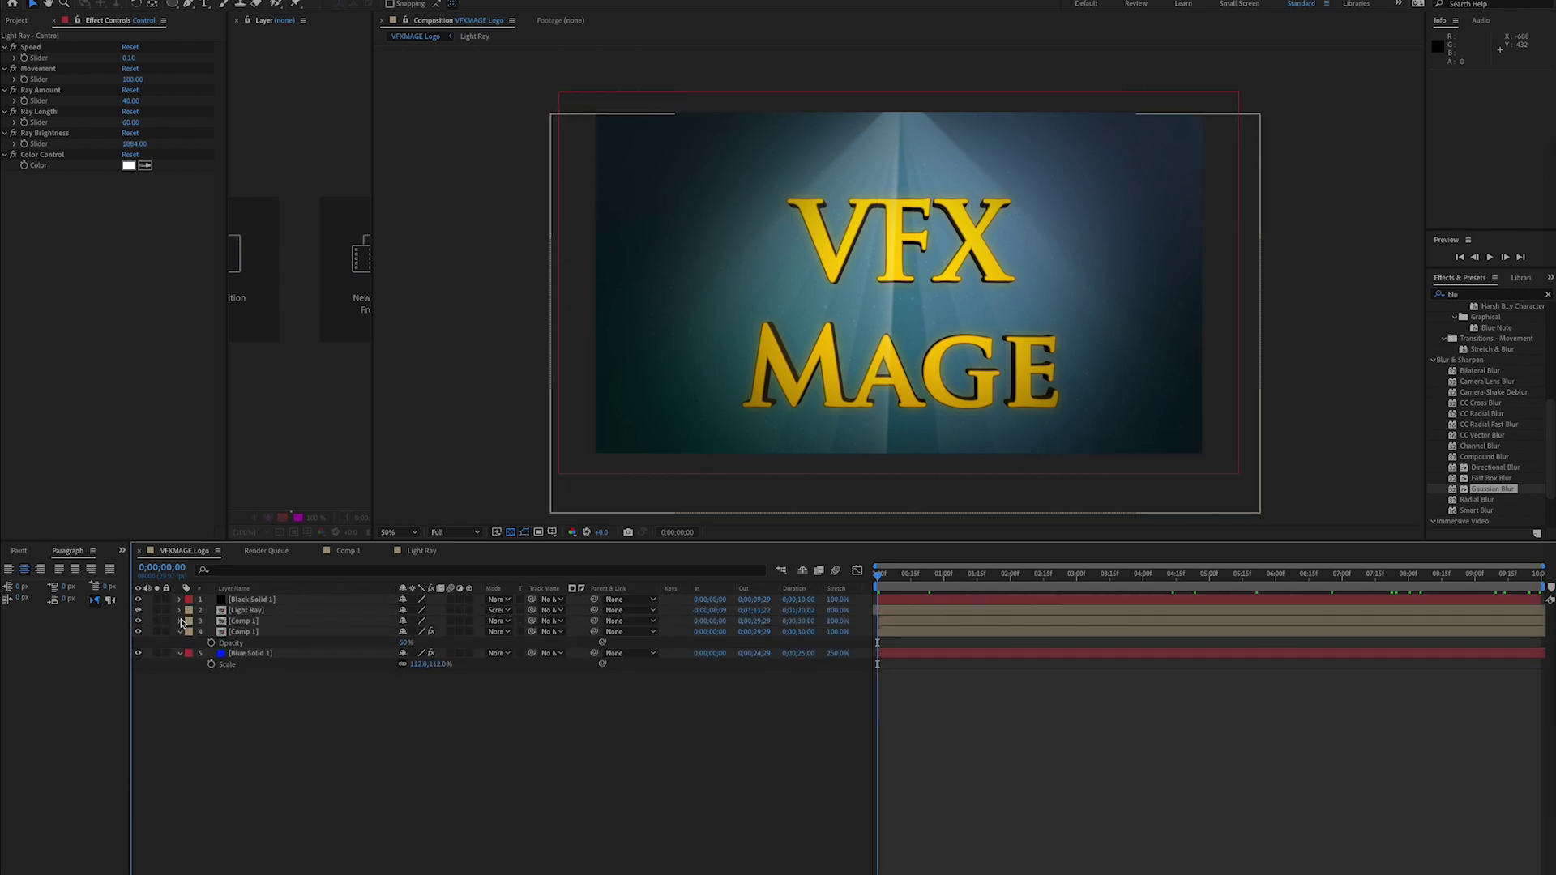
{"action": "left_click", "coordinate": [180, 632]}
{"action": "left_click_drag", "start_coordinate": [995, 575], "coordinate": [1538, 584]}
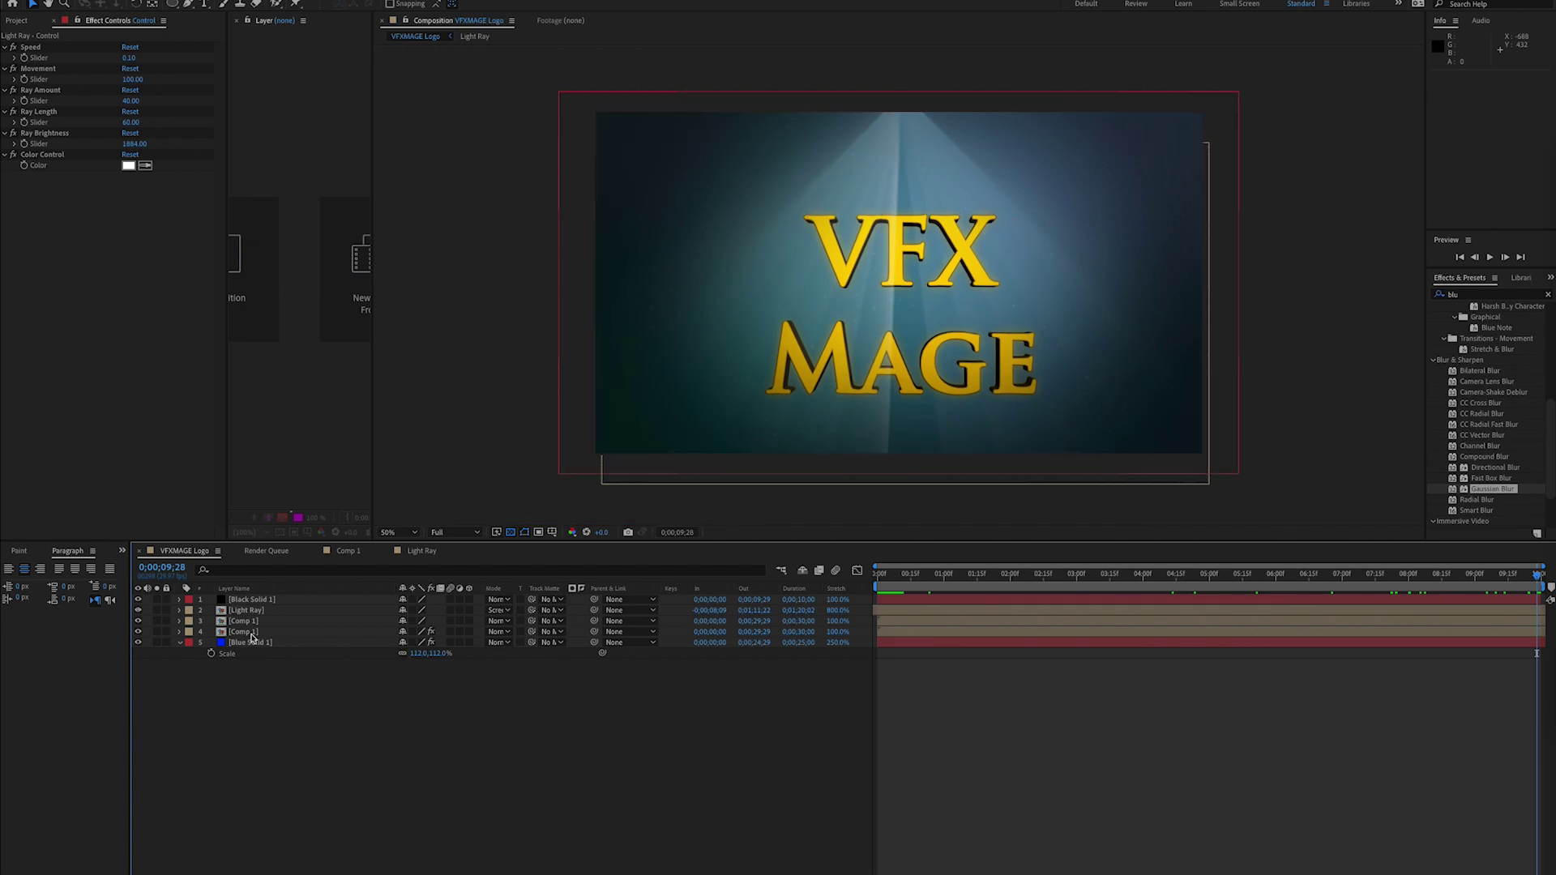
Set the CC Snowfall opacity on the Blue Solid 1 background to 90
{"action": "left_click", "coordinate": [268, 612]}
{"action": "left_click", "coordinate": [272, 644]}
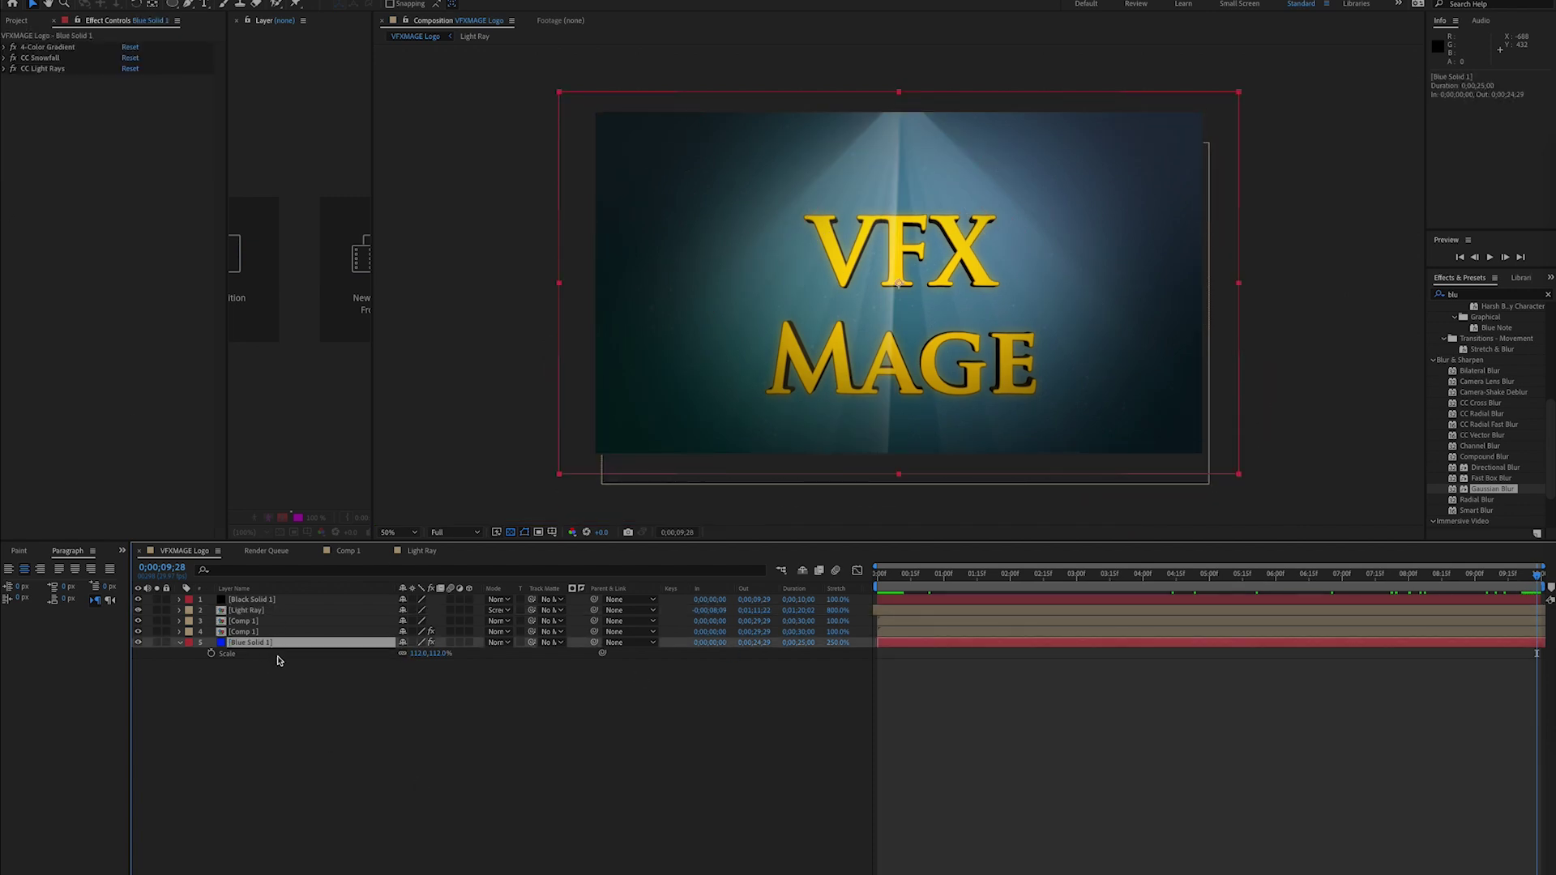
{"action": "key", "text": "t"}
{"action": "left_click", "coordinate": [4, 59]}
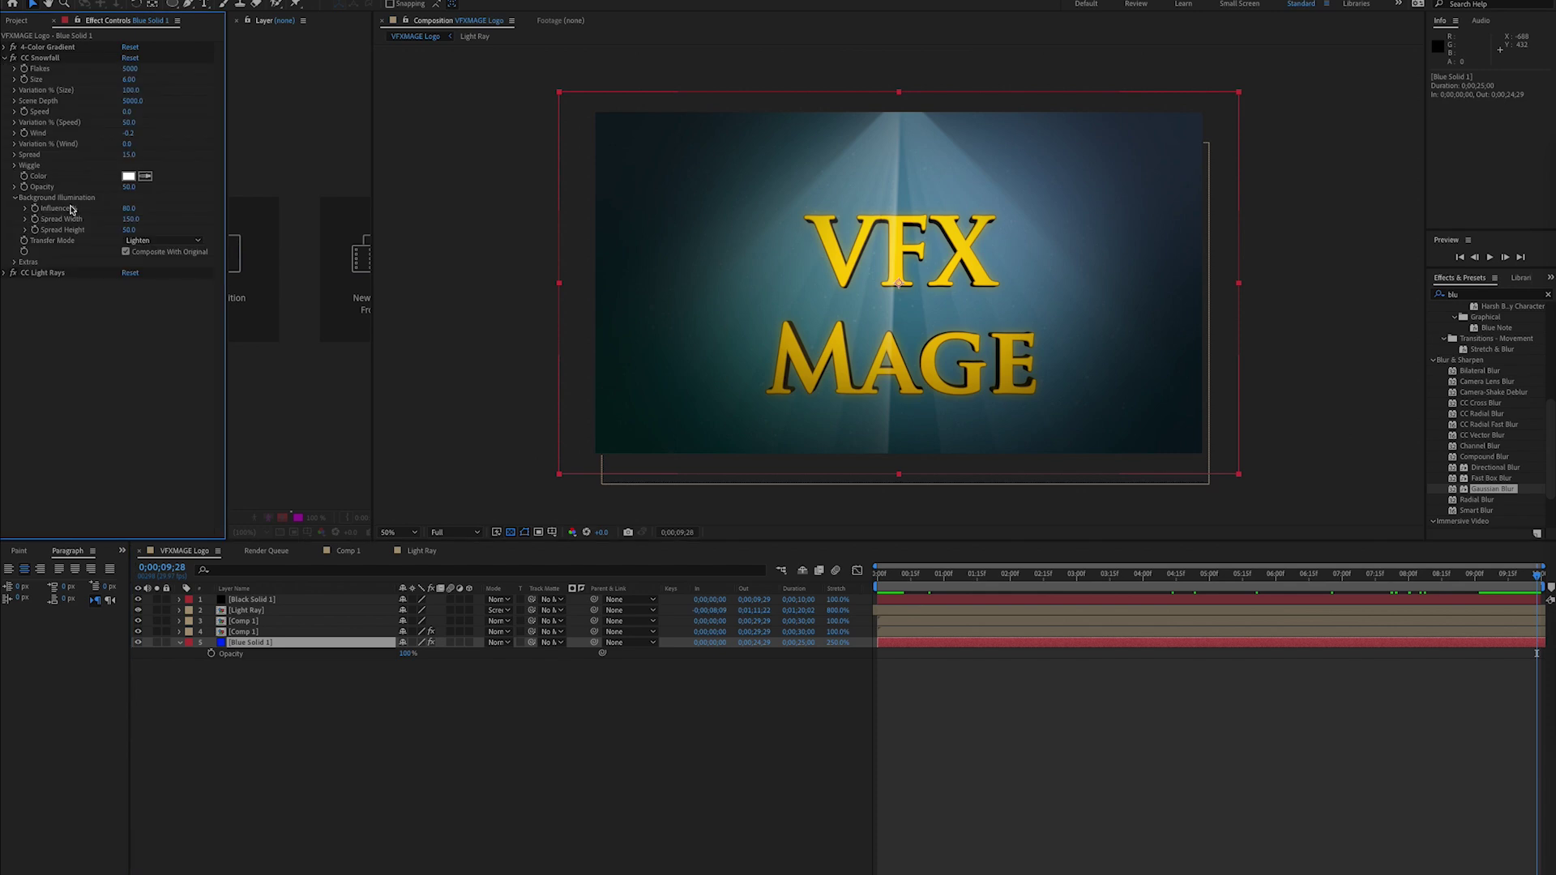
{"action": "left_click", "coordinate": [129, 187]}
{"action": "type", "text": "90"}
{"action": "key", "text": "Return"}
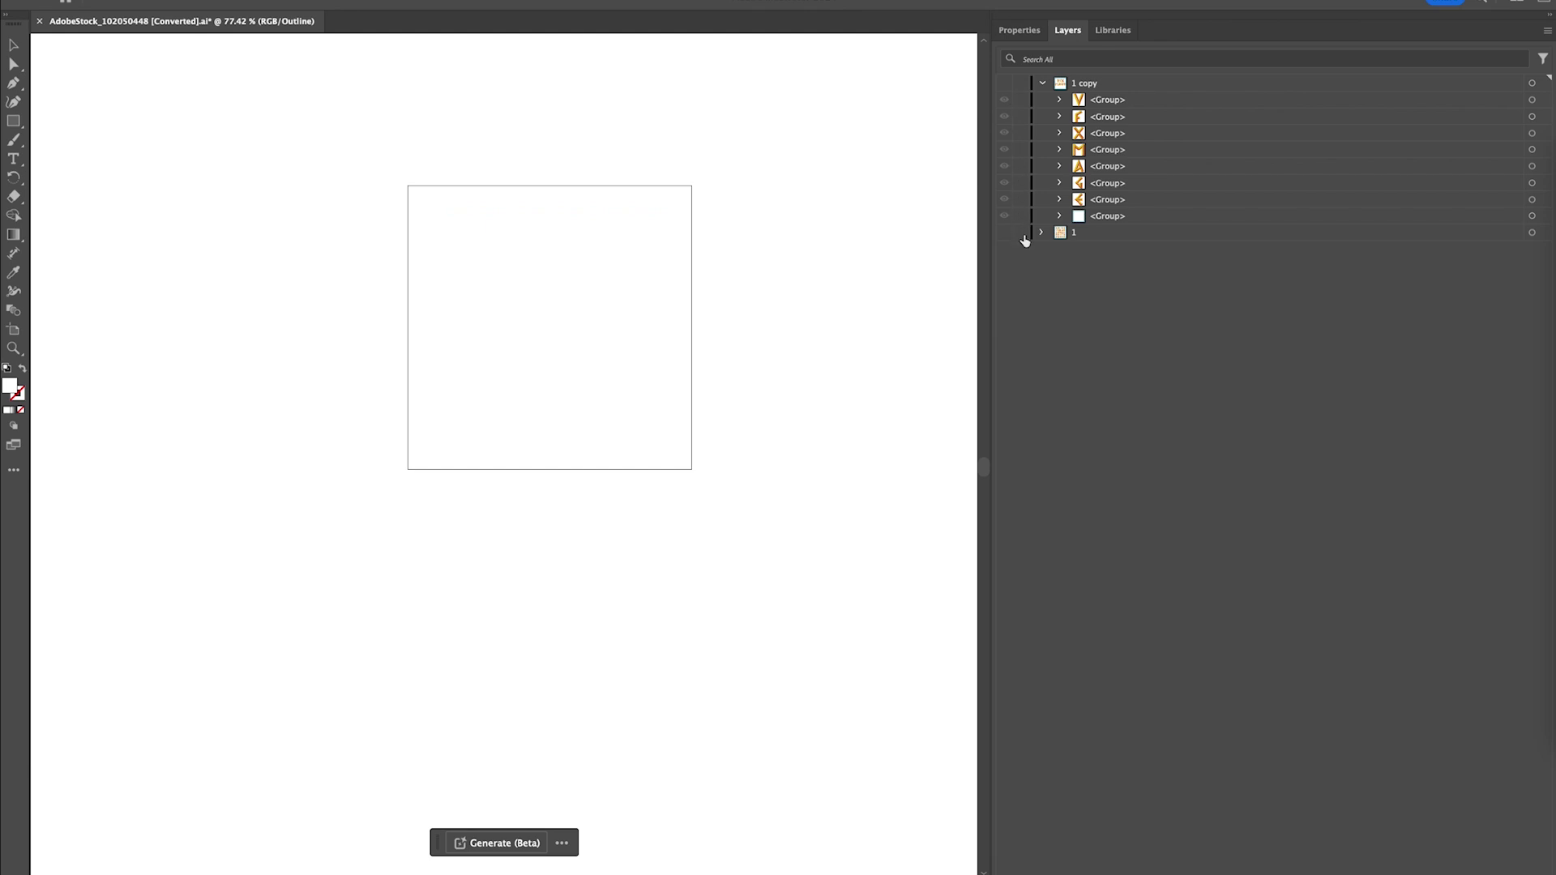
Hide the alphabet sample layer and show the VFX MAGE lettering layer instead
{"action": "left_click", "coordinate": [1004, 234]}
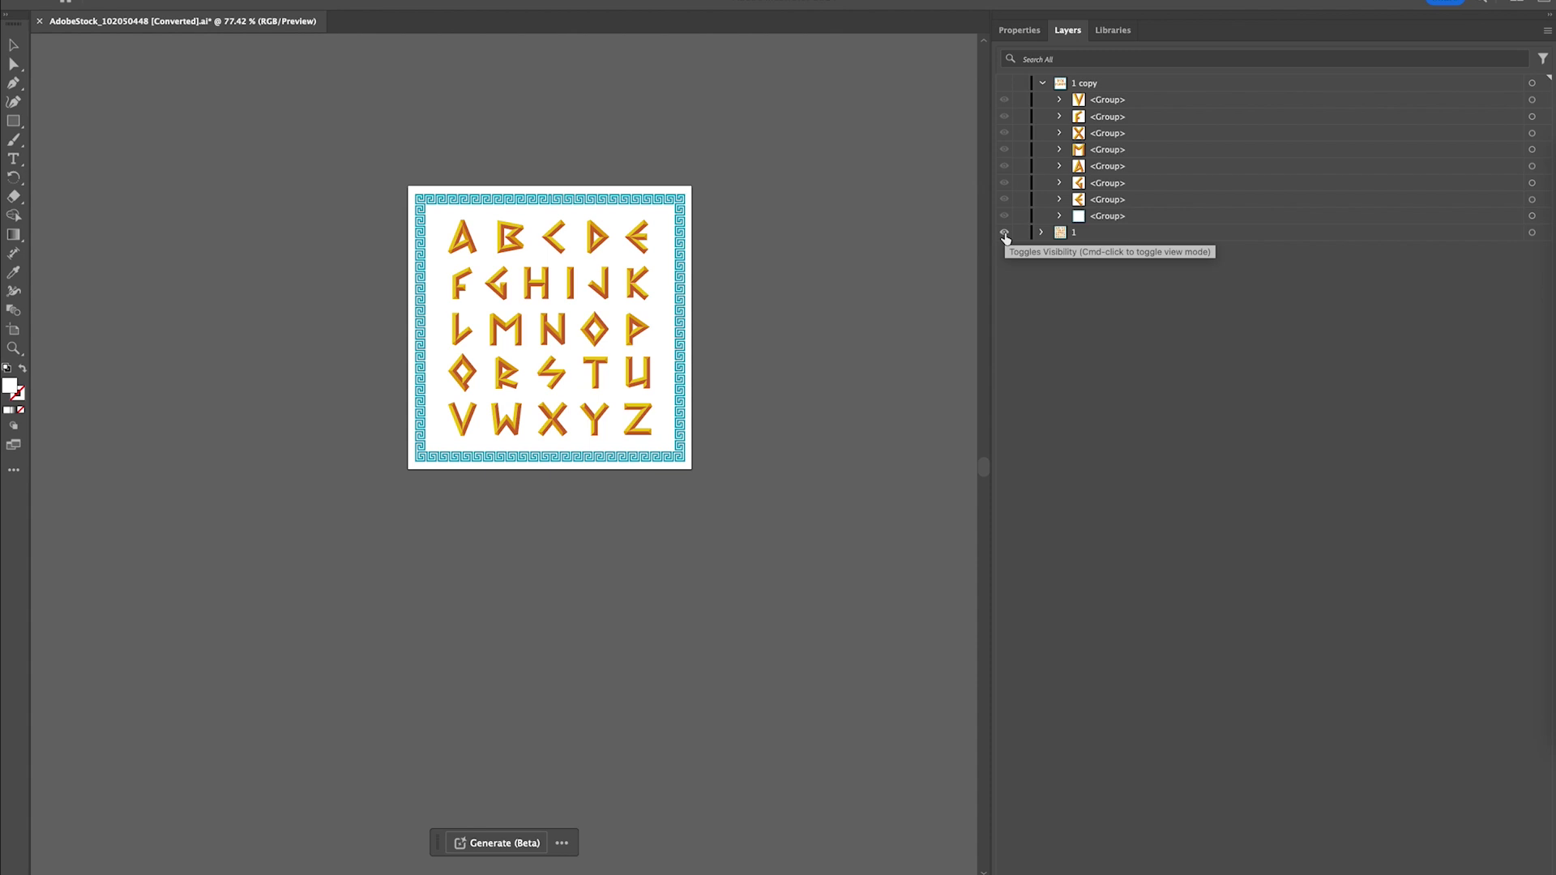
{"action": "left_click", "coordinate": [1005, 234]}
{"action": "left_click", "coordinate": [1005, 84]}
{"action": "left_click", "coordinate": [1125, 218]}
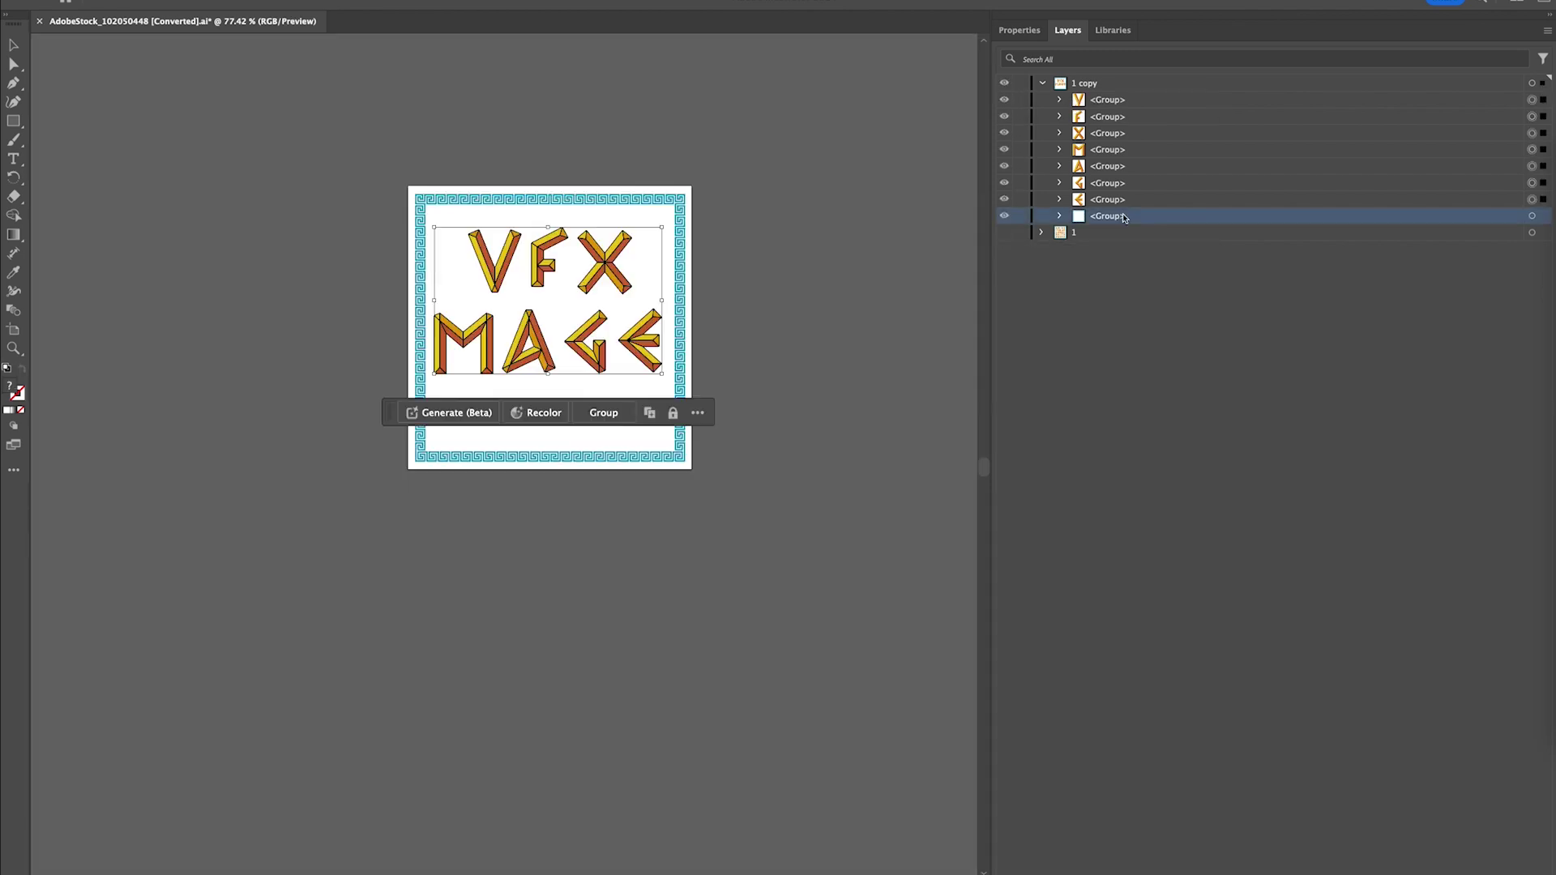
{"action": "left_click", "coordinate": [799, 337]}
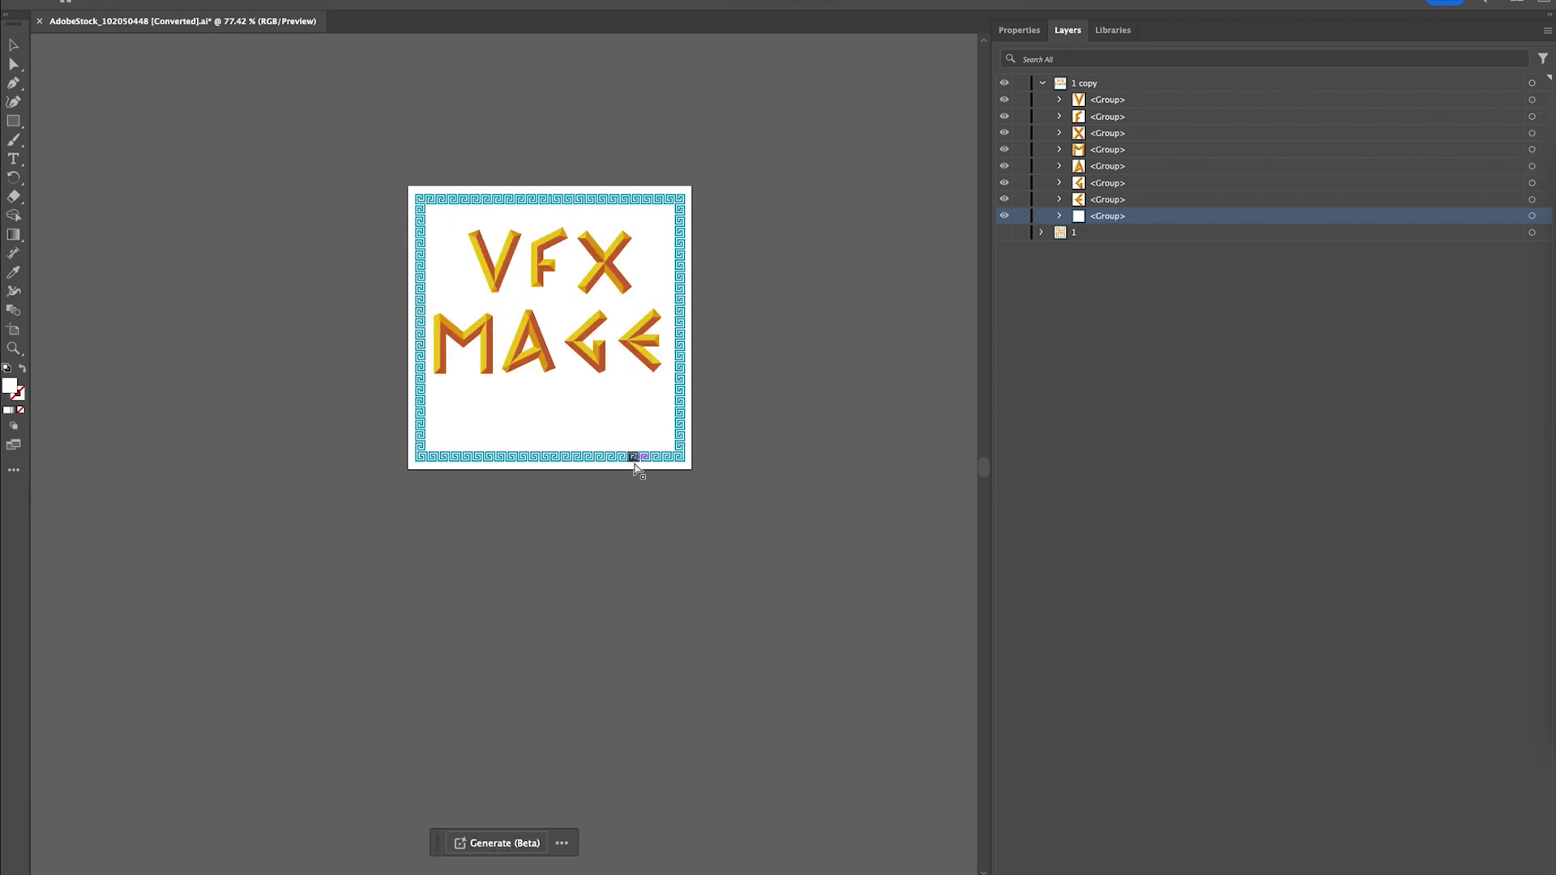
{"action": "key", "text": "ctrl+t"}
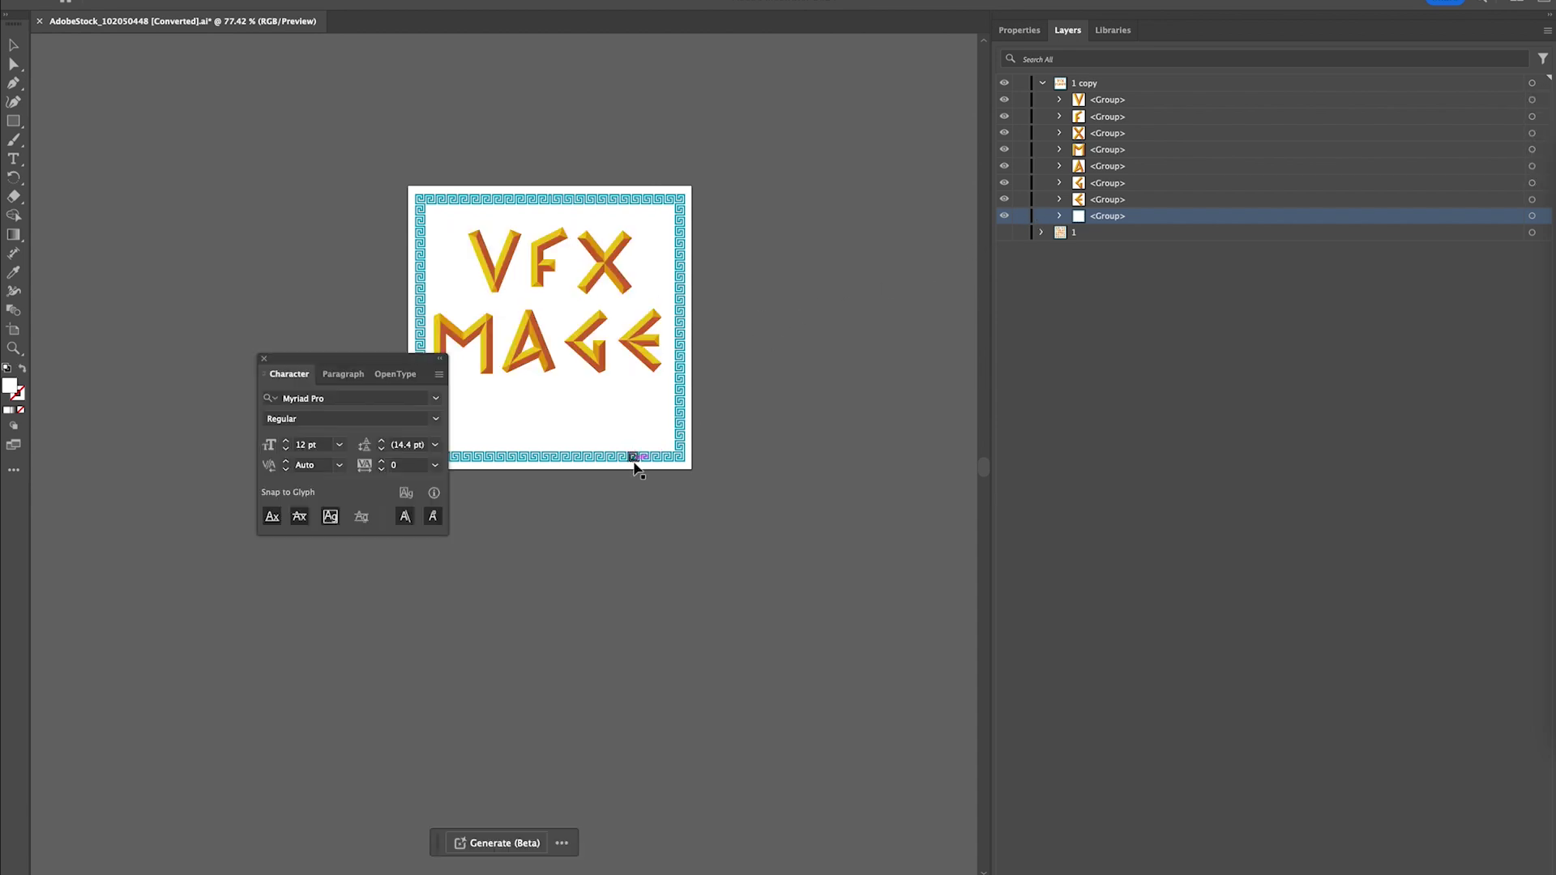
{"action": "left_click", "coordinate": [263, 360]}
{"action": "left_click", "coordinate": [13, 46]}
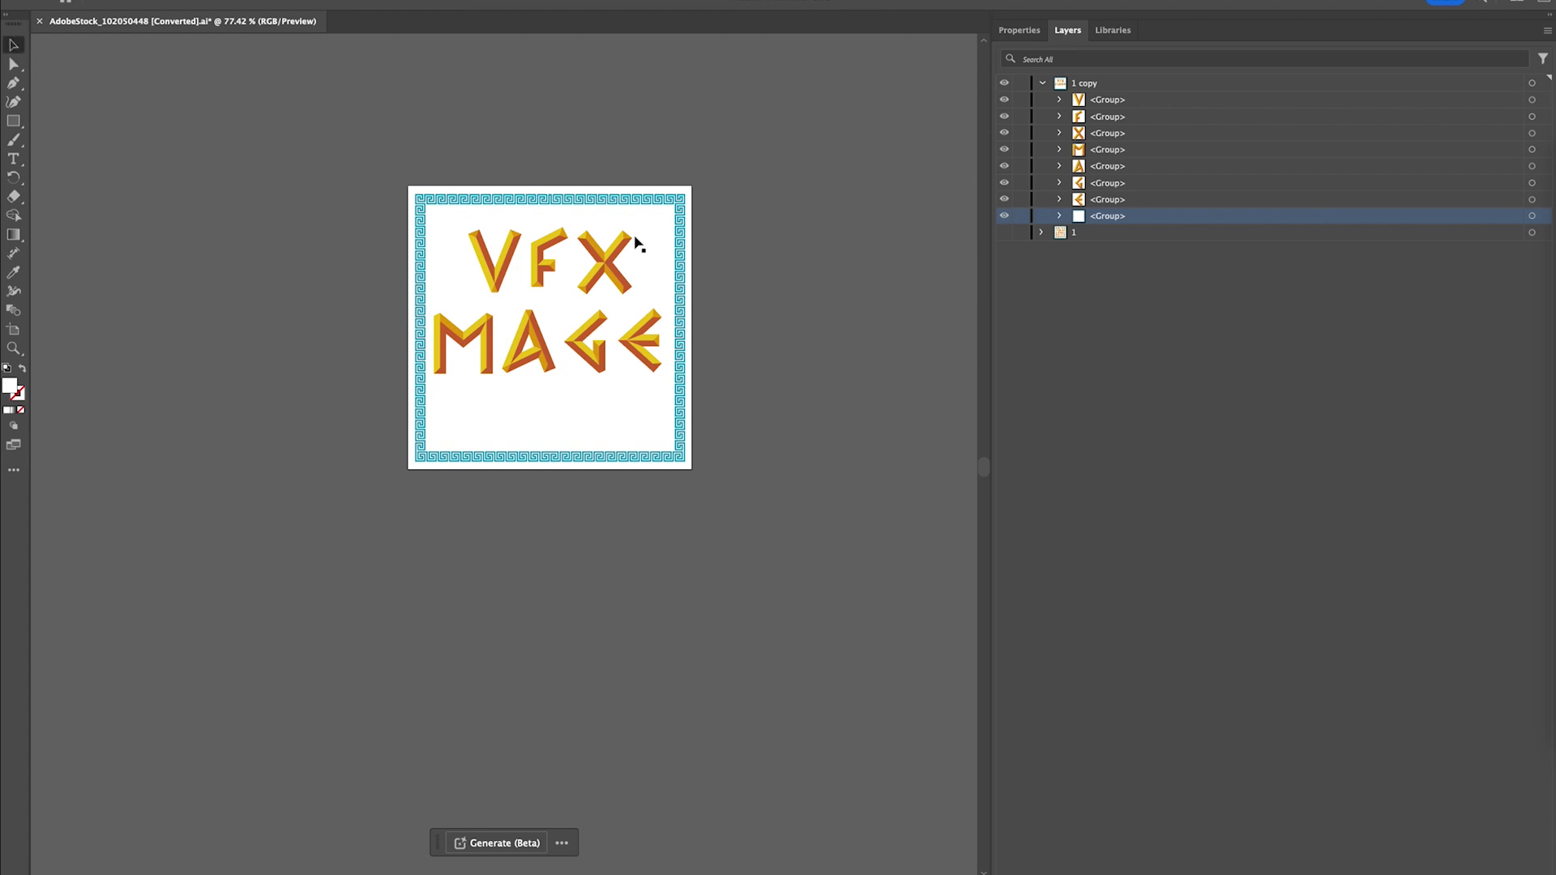
{"action": "key", "text": "ctrl+a"}
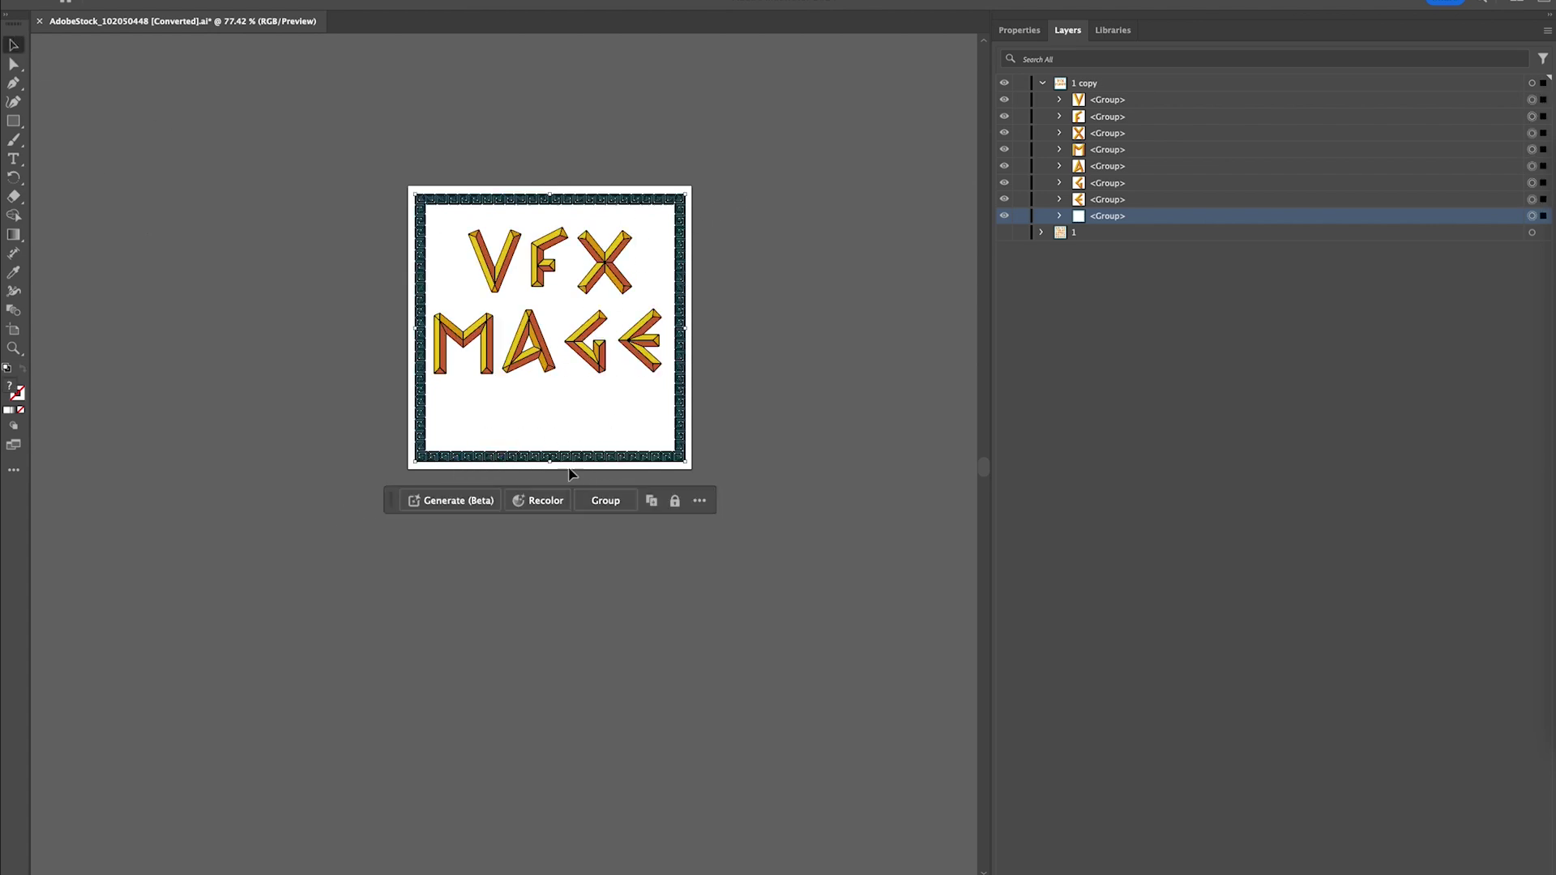
{"action": "left_click_drag", "start_coordinate": [550, 460], "coordinate": [552, 415]}
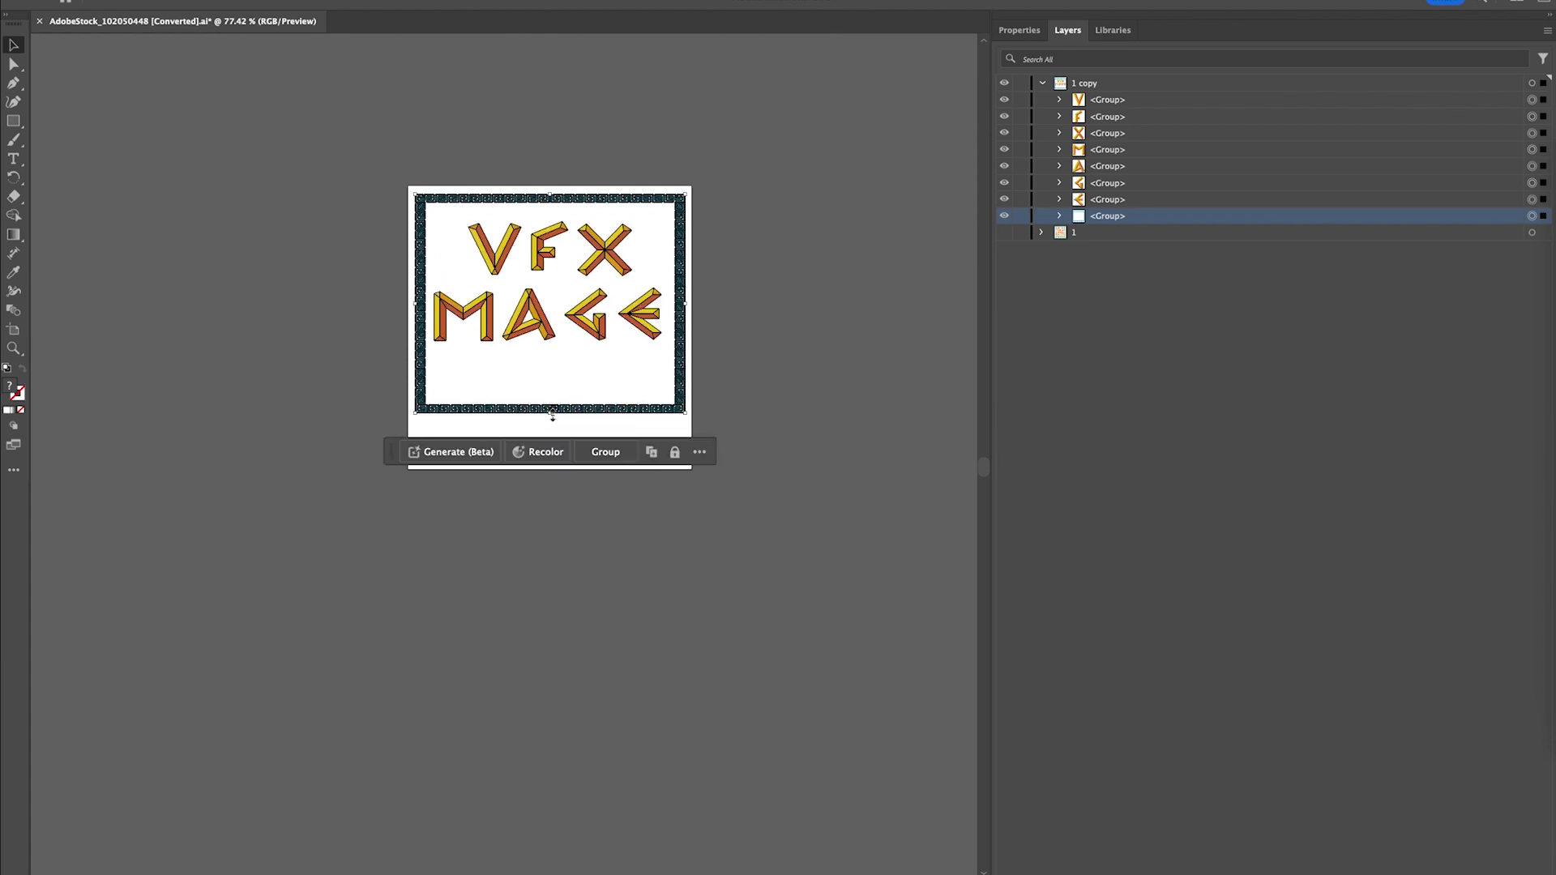
{"action": "key", "text": "ctrl+z"}
Move the seven VFX MAGE letter groups lower on the artboard and hide the Greek-key border
{"action": "left_click", "coordinate": [1137, 332]}
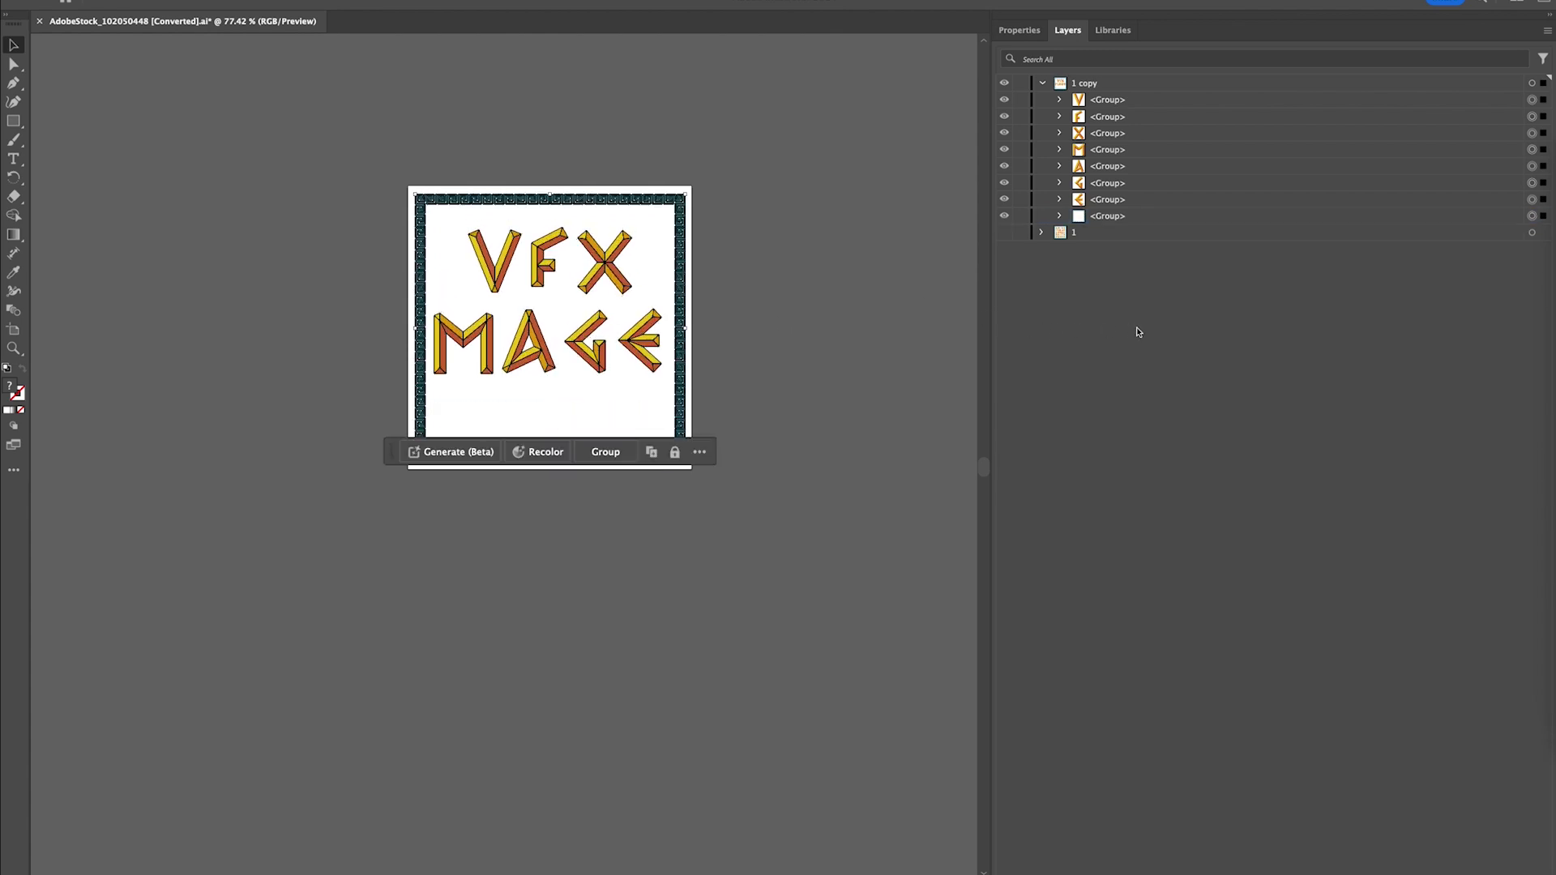
{"action": "left_click", "coordinate": [1107, 103]}
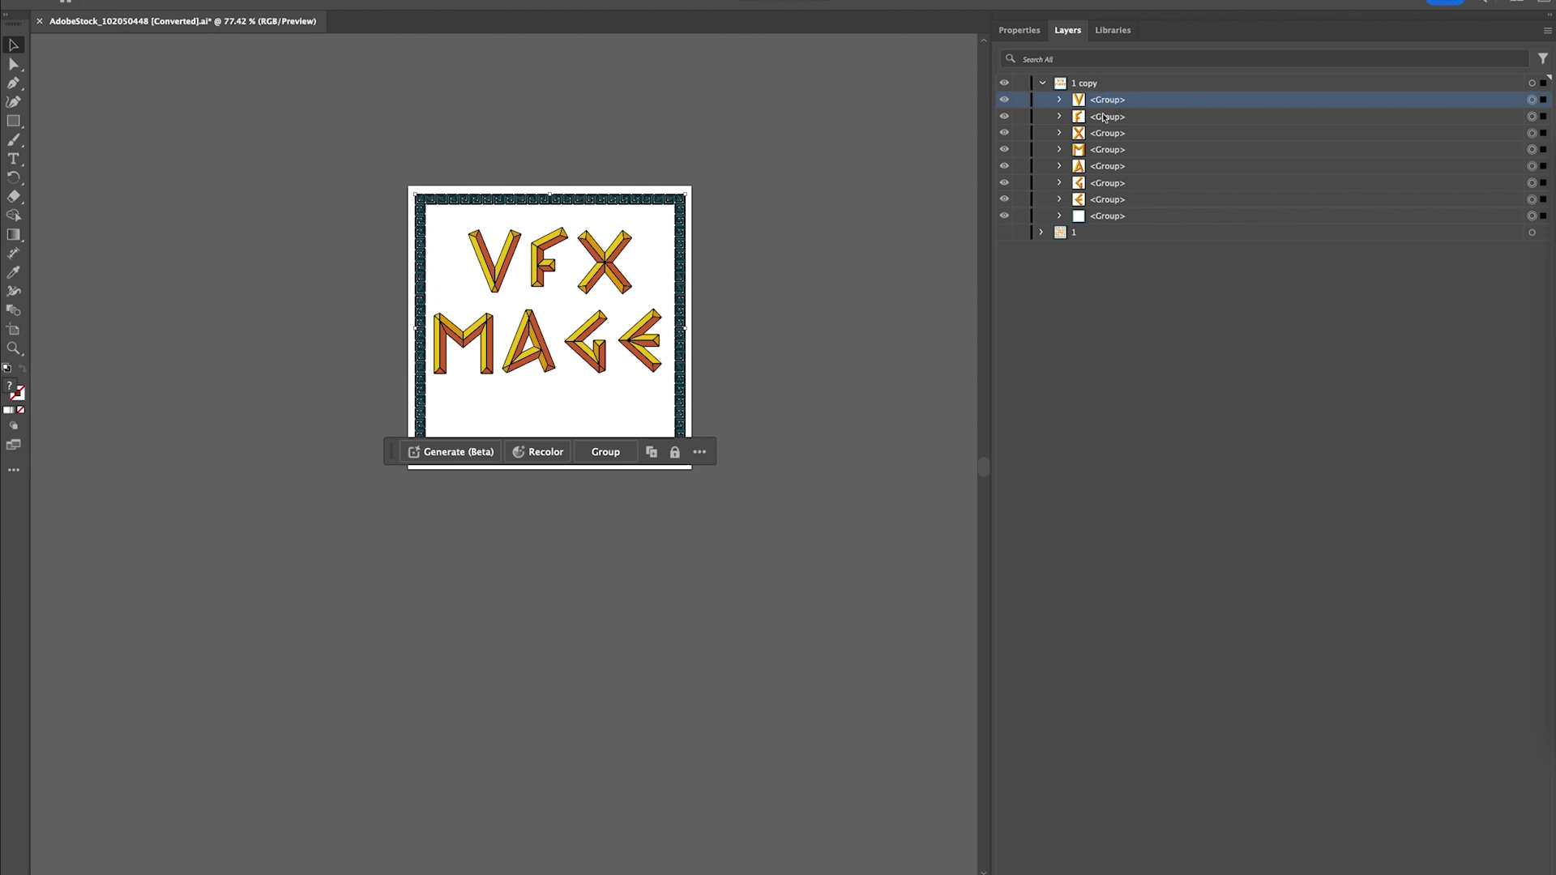
{"action": "left_click", "coordinate": [1096, 205], "text": "shift"}
{"action": "left_click_drag", "start_coordinate": [445, 214], "coordinate": [653, 377]}
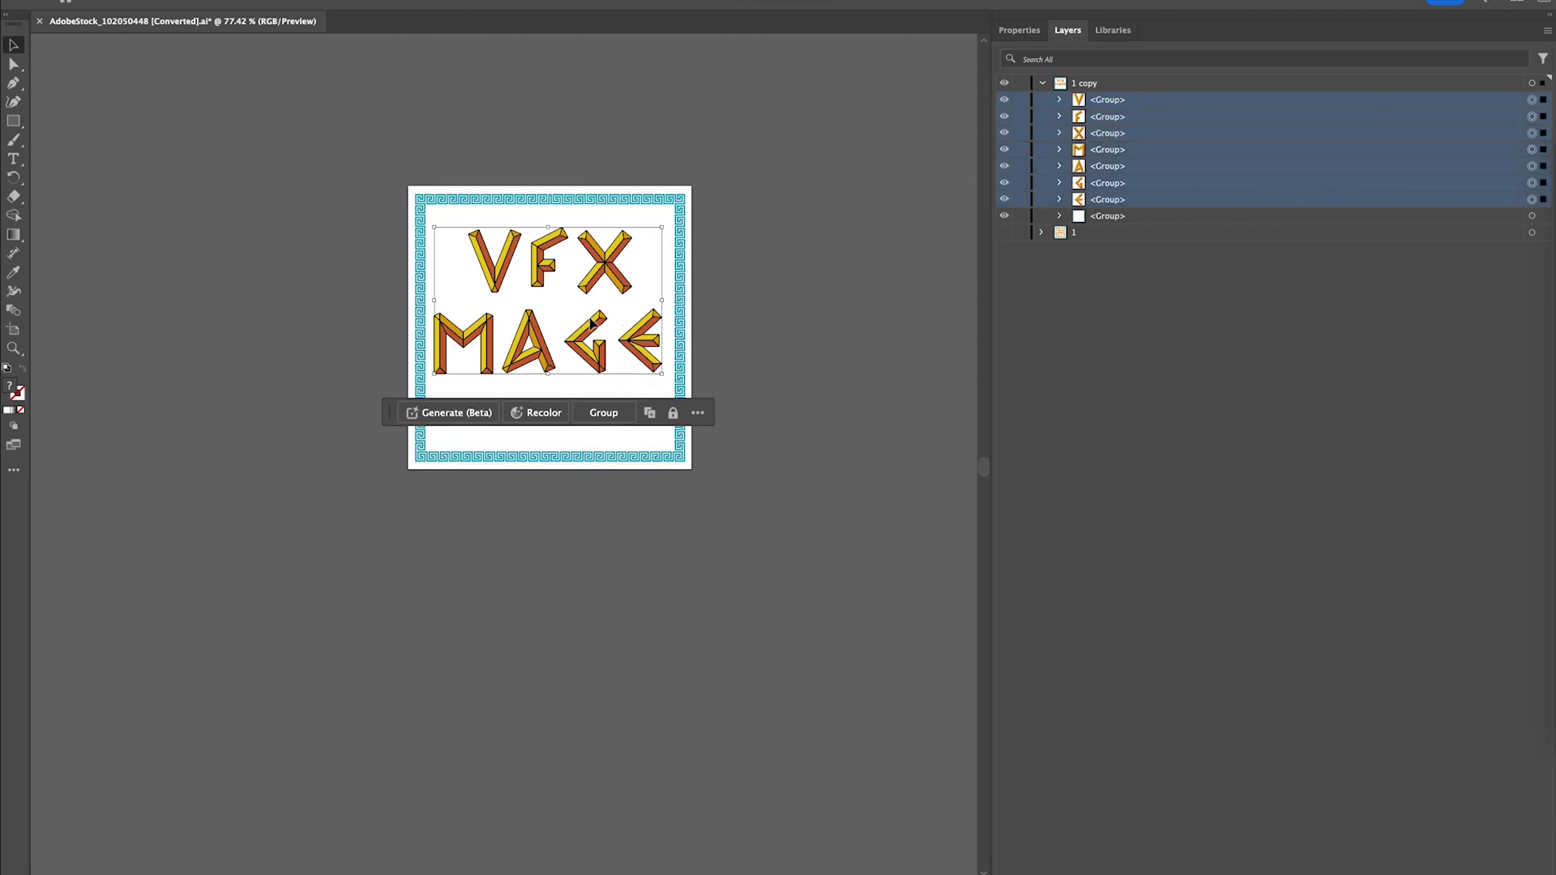
{"action": "left_click_drag", "start_coordinate": [584, 337], "coordinate": [589, 353]}
{"action": "left_click", "coordinate": [1070, 357]}
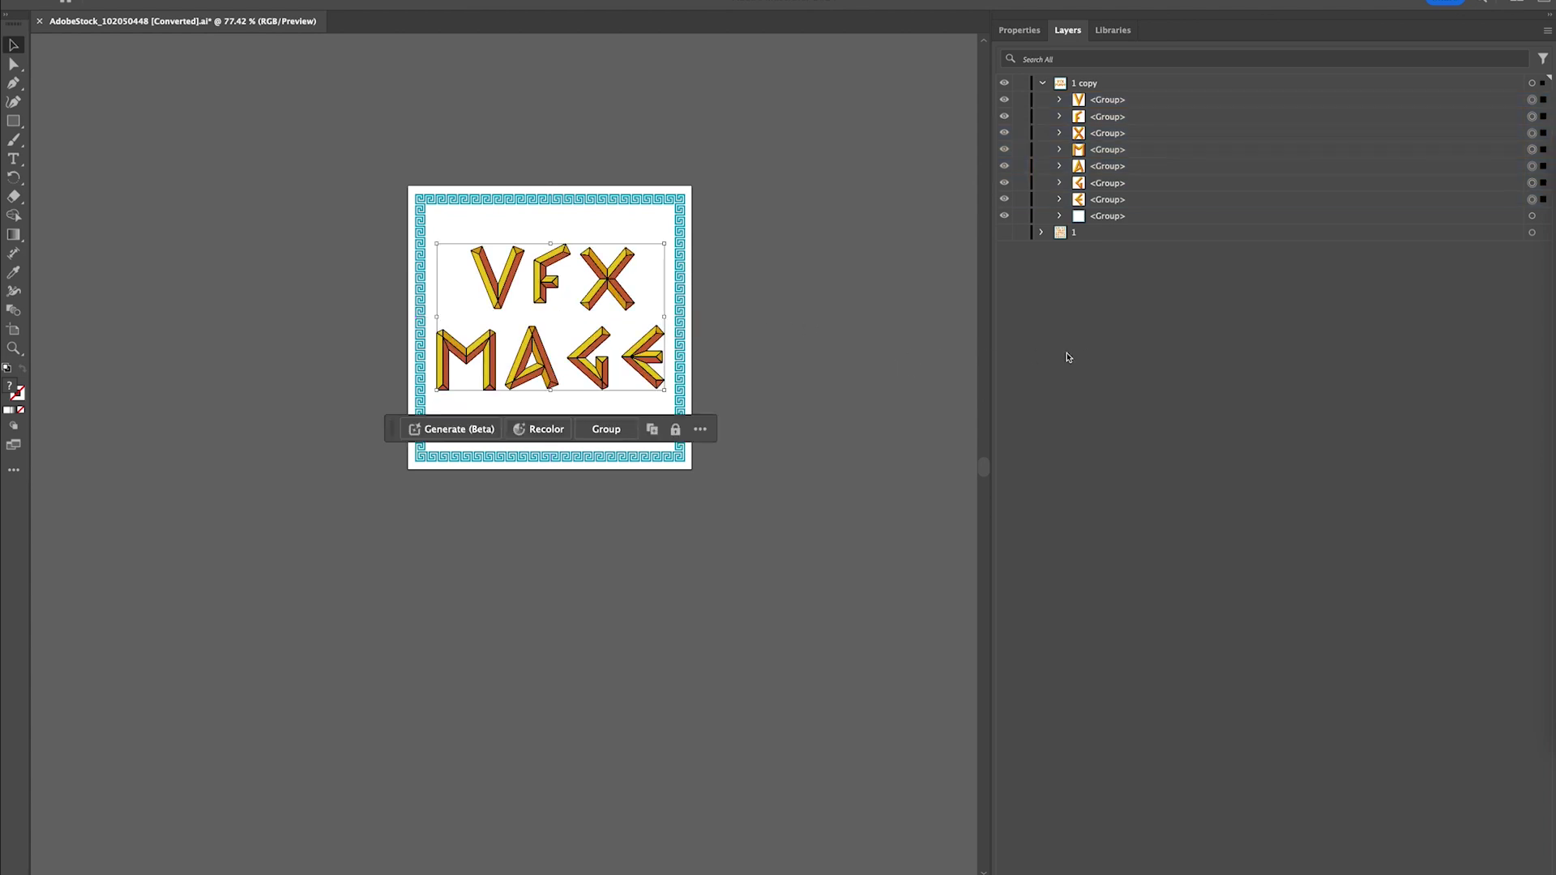
{"action": "left_click", "coordinate": [1005, 219]}
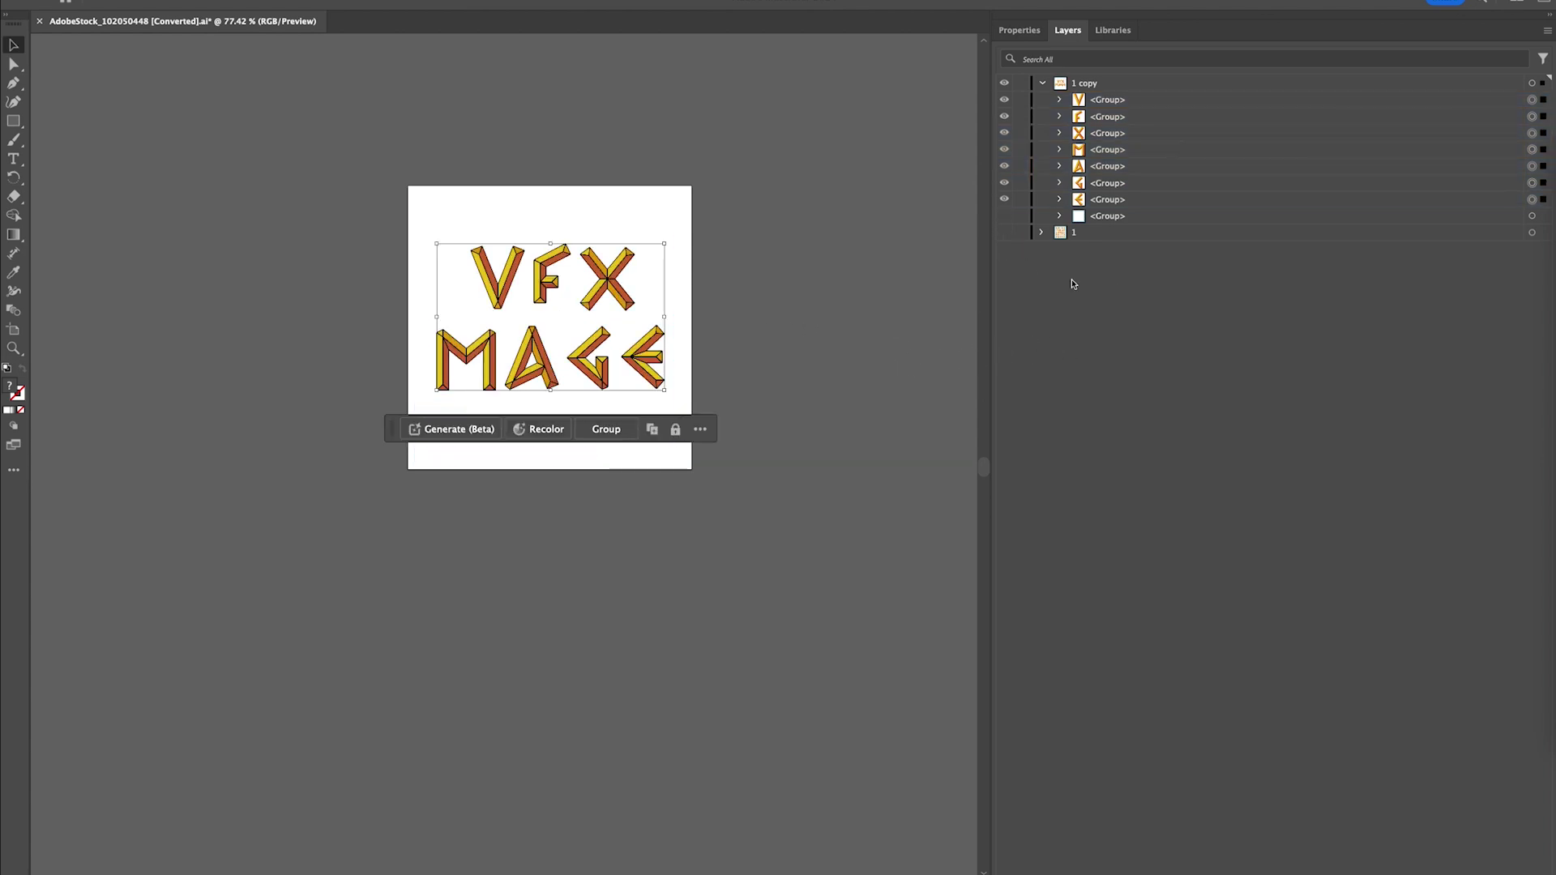
Export the artwork as VFX.png into T7 Shield > VFX Mage Videos > Percy Jackson
{"action": "left_click", "coordinate": [95, 2]}
{"action": "mouse_move", "coordinate": [186, 273]}
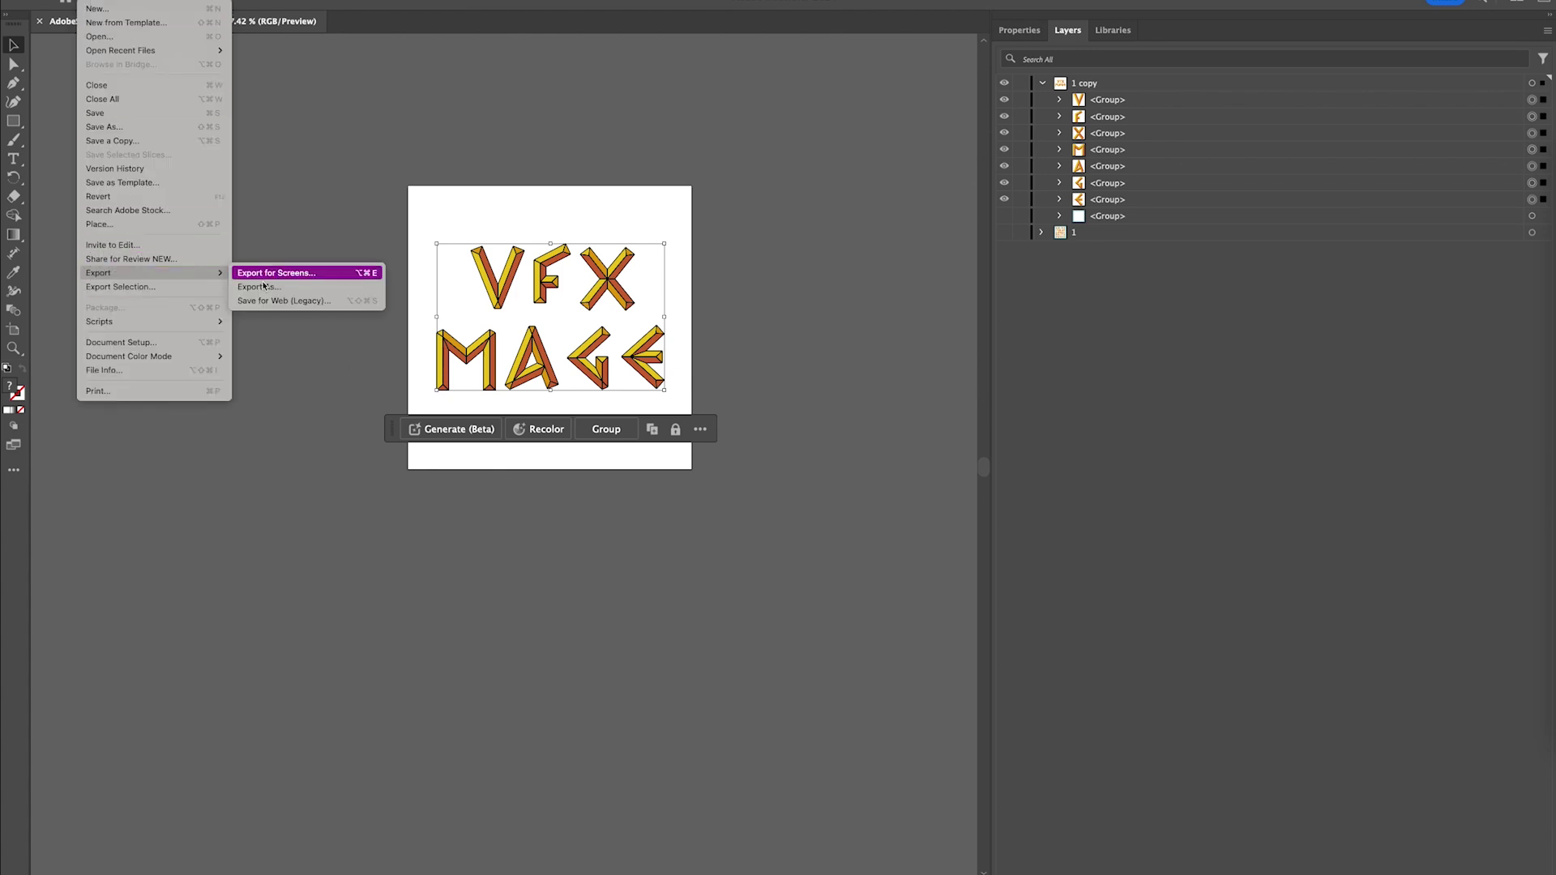
{"action": "left_click", "coordinate": [263, 286]}
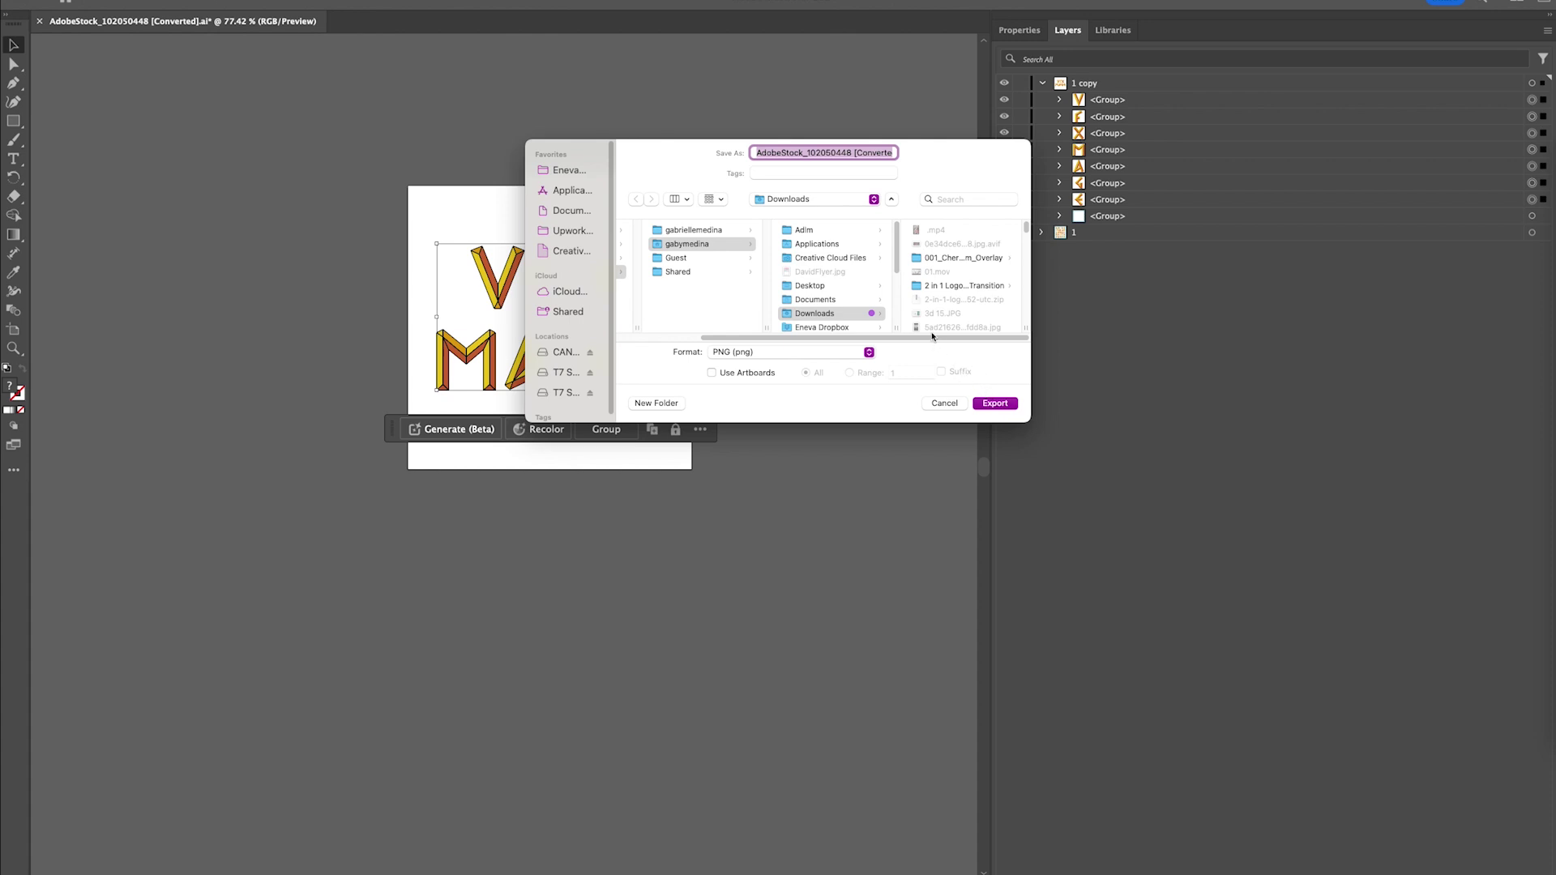
{"action": "type", "text": "VFX.png"}
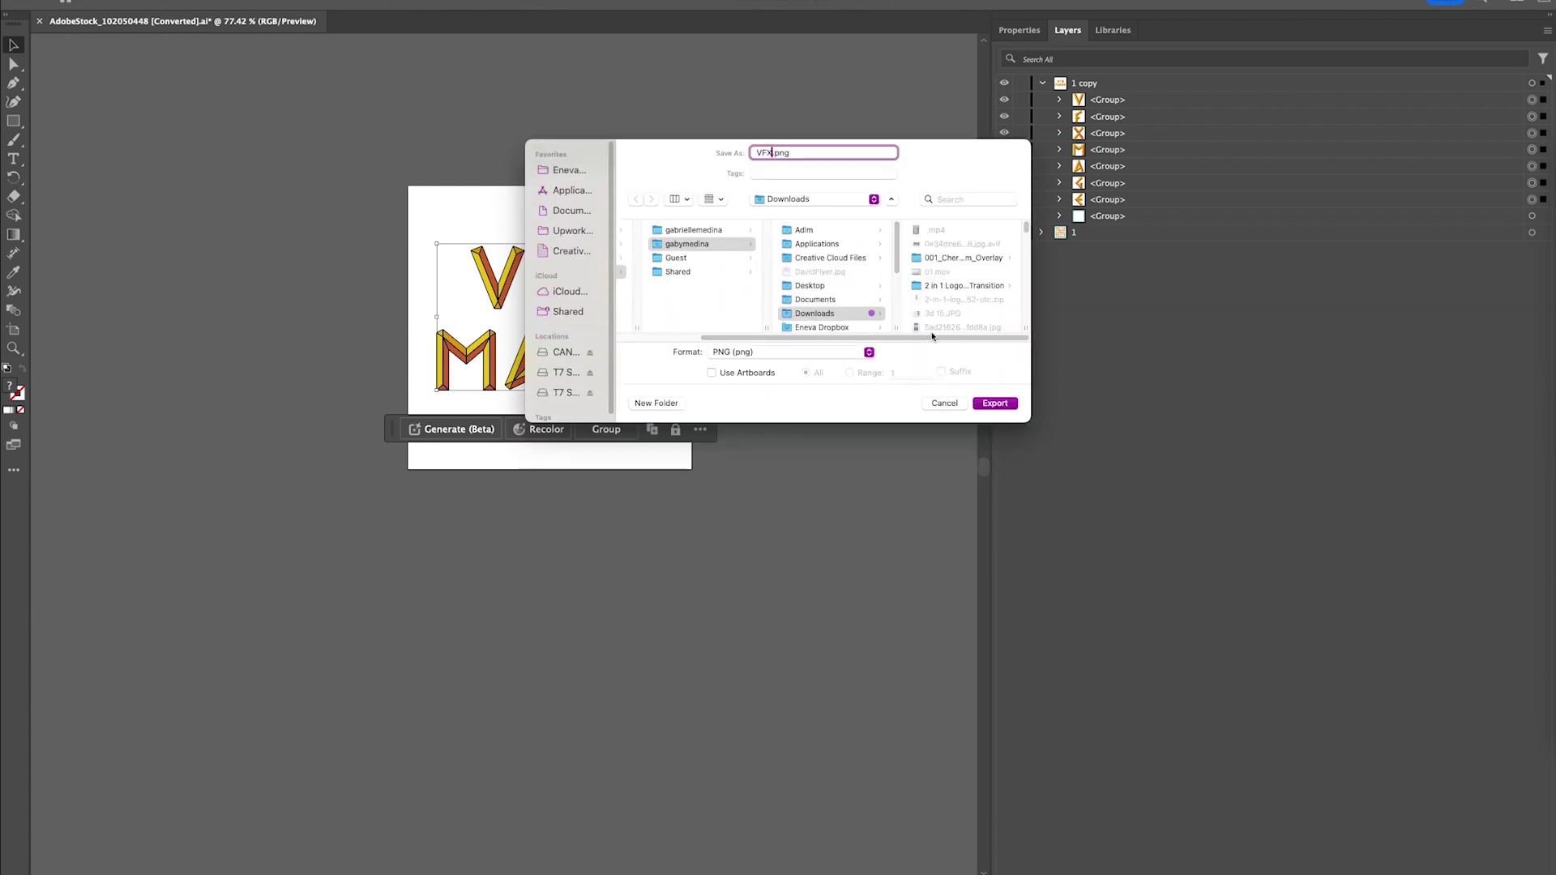
{"action": "left_click", "coordinate": [567, 374]}
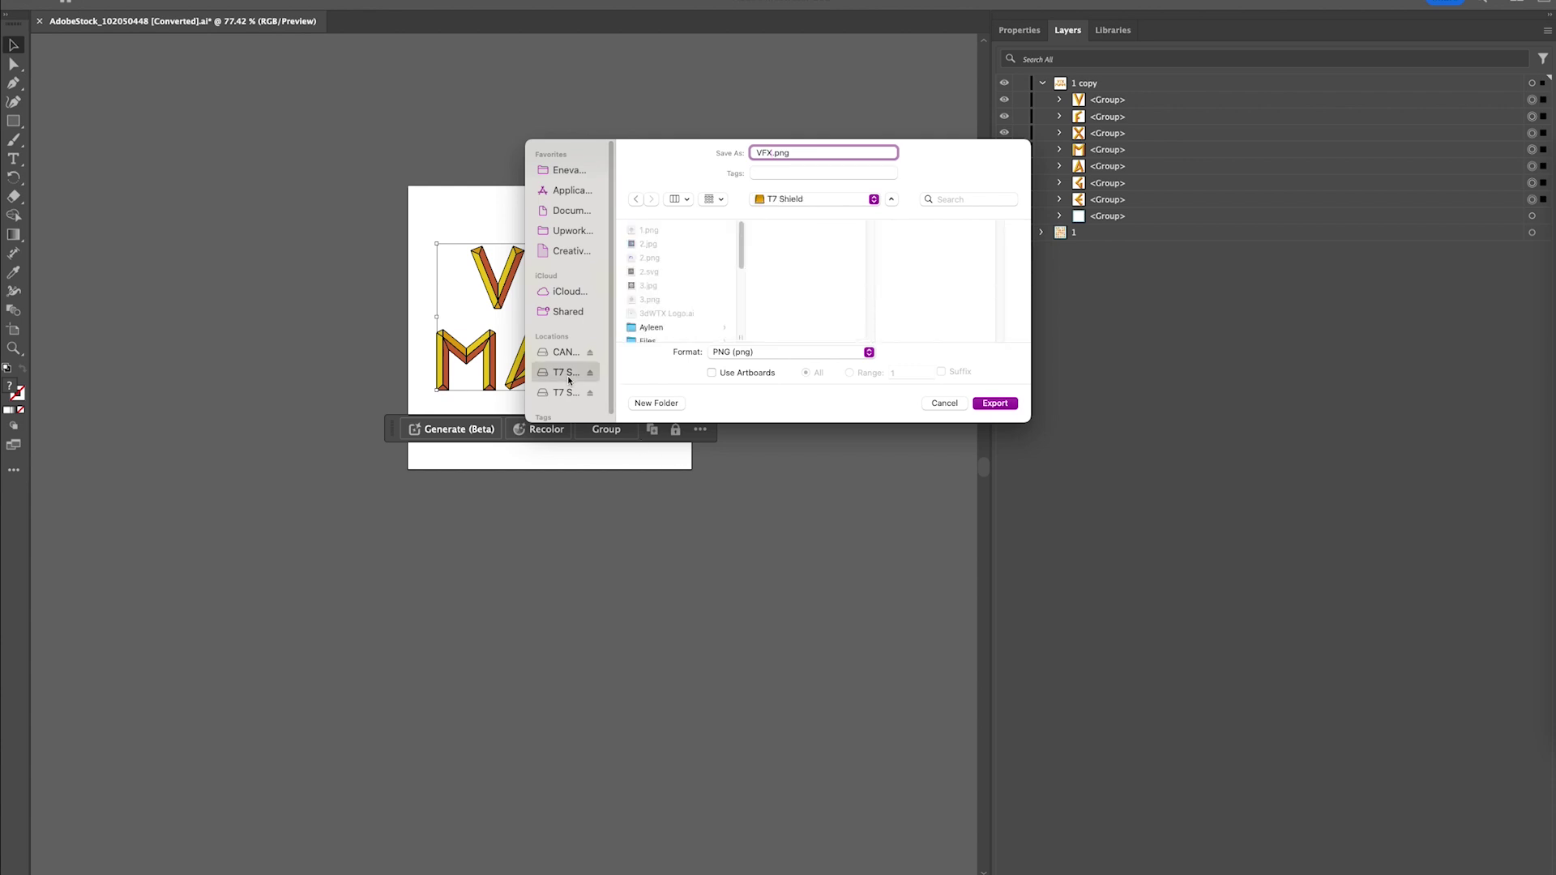
{"action": "scroll", "coordinate": [695, 312], "scroll_direction": "down", "scroll_amount": 5}
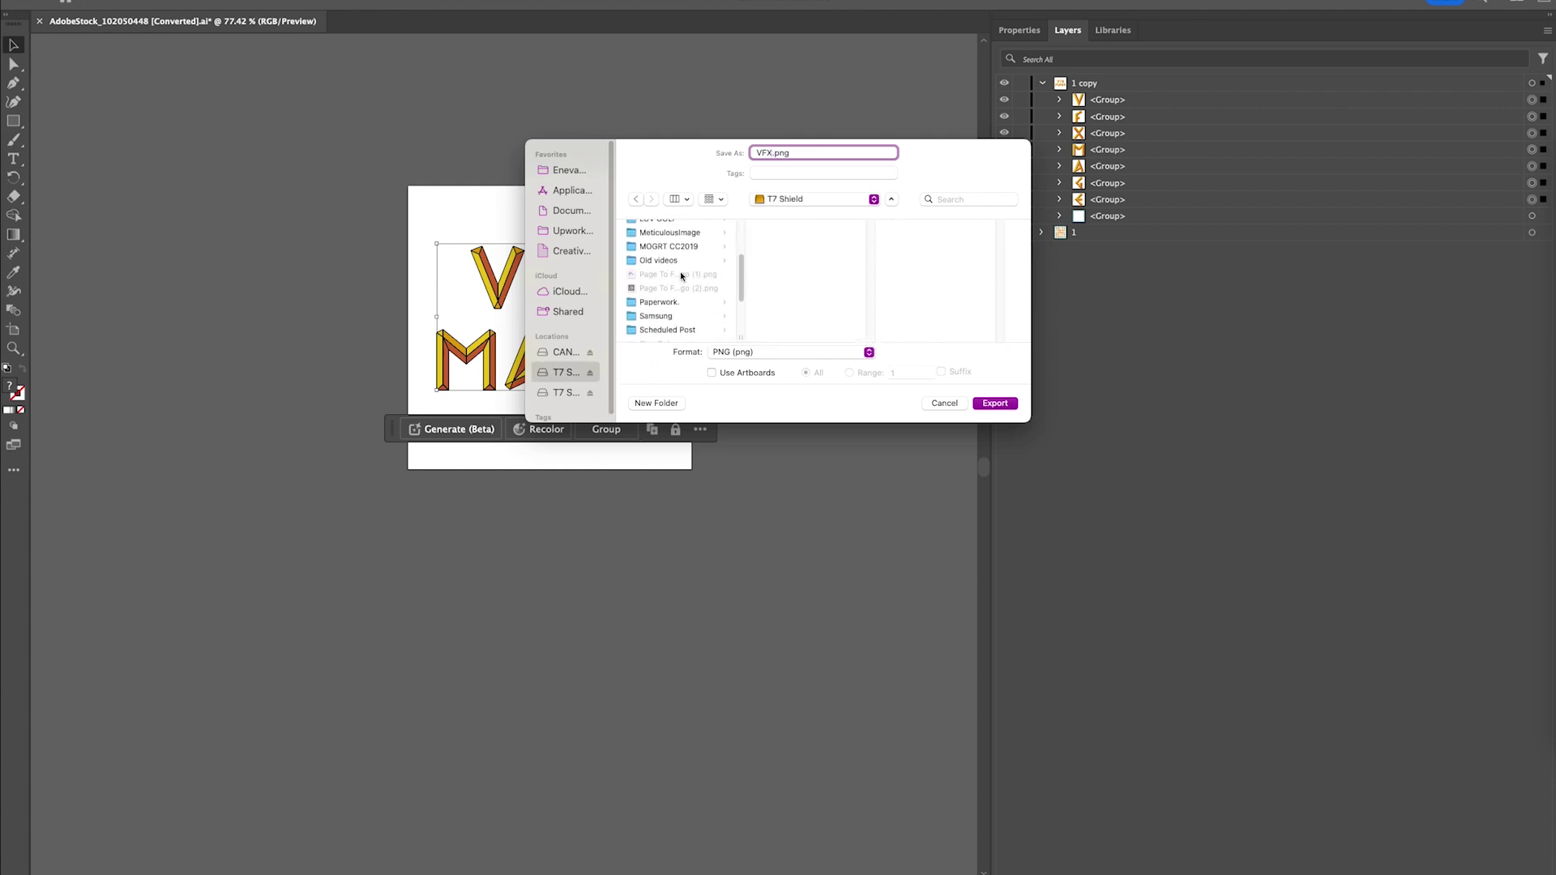
{"action": "scroll", "coordinate": [680, 277], "scroll_direction": "down", "scroll_amount": 5}
{"action": "left_click", "coordinate": [685, 246]}
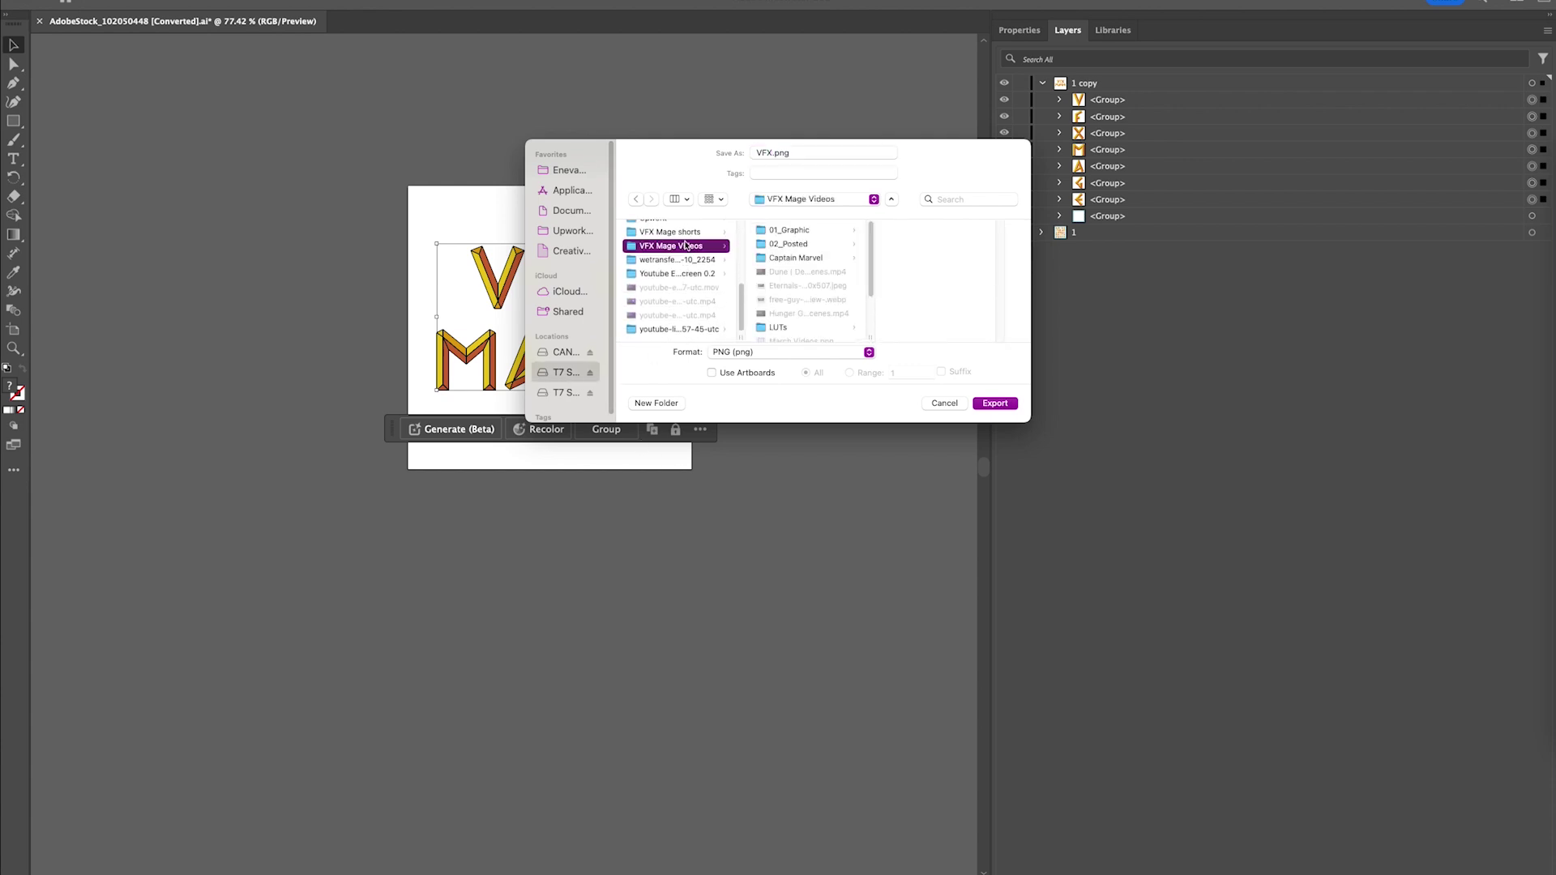
{"action": "scroll", "coordinate": [812, 316], "scroll_direction": "down", "scroll_amount": 3}
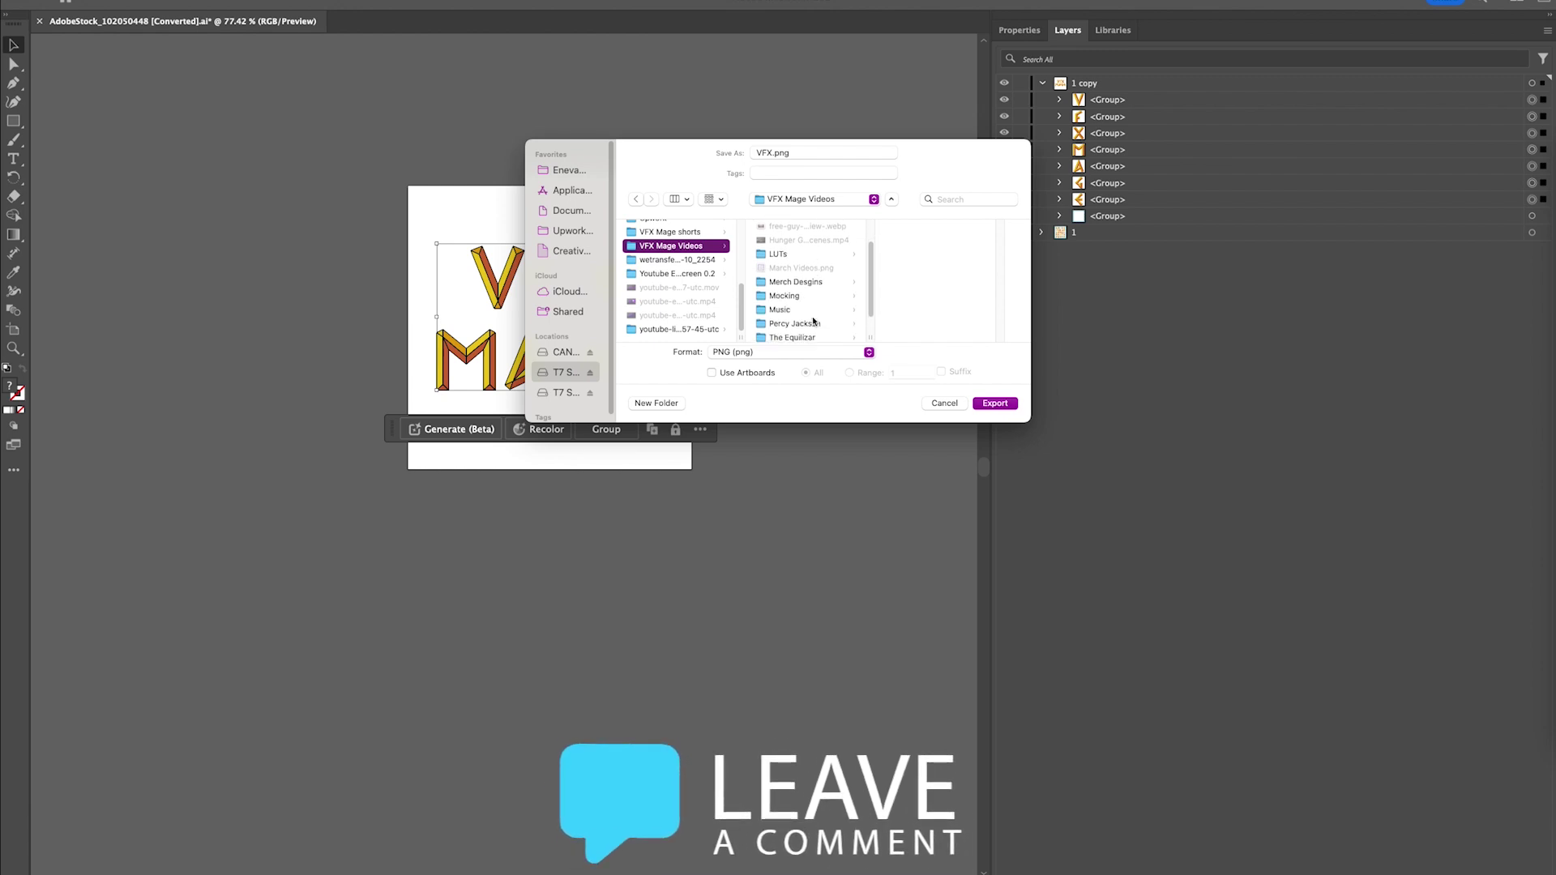
{"action": "scroll", "coordinate": [813, 321], "scroll_direction": "down", "scroll_amount": 2}
{"action": "left_click", "coordinate": [816, 275]}
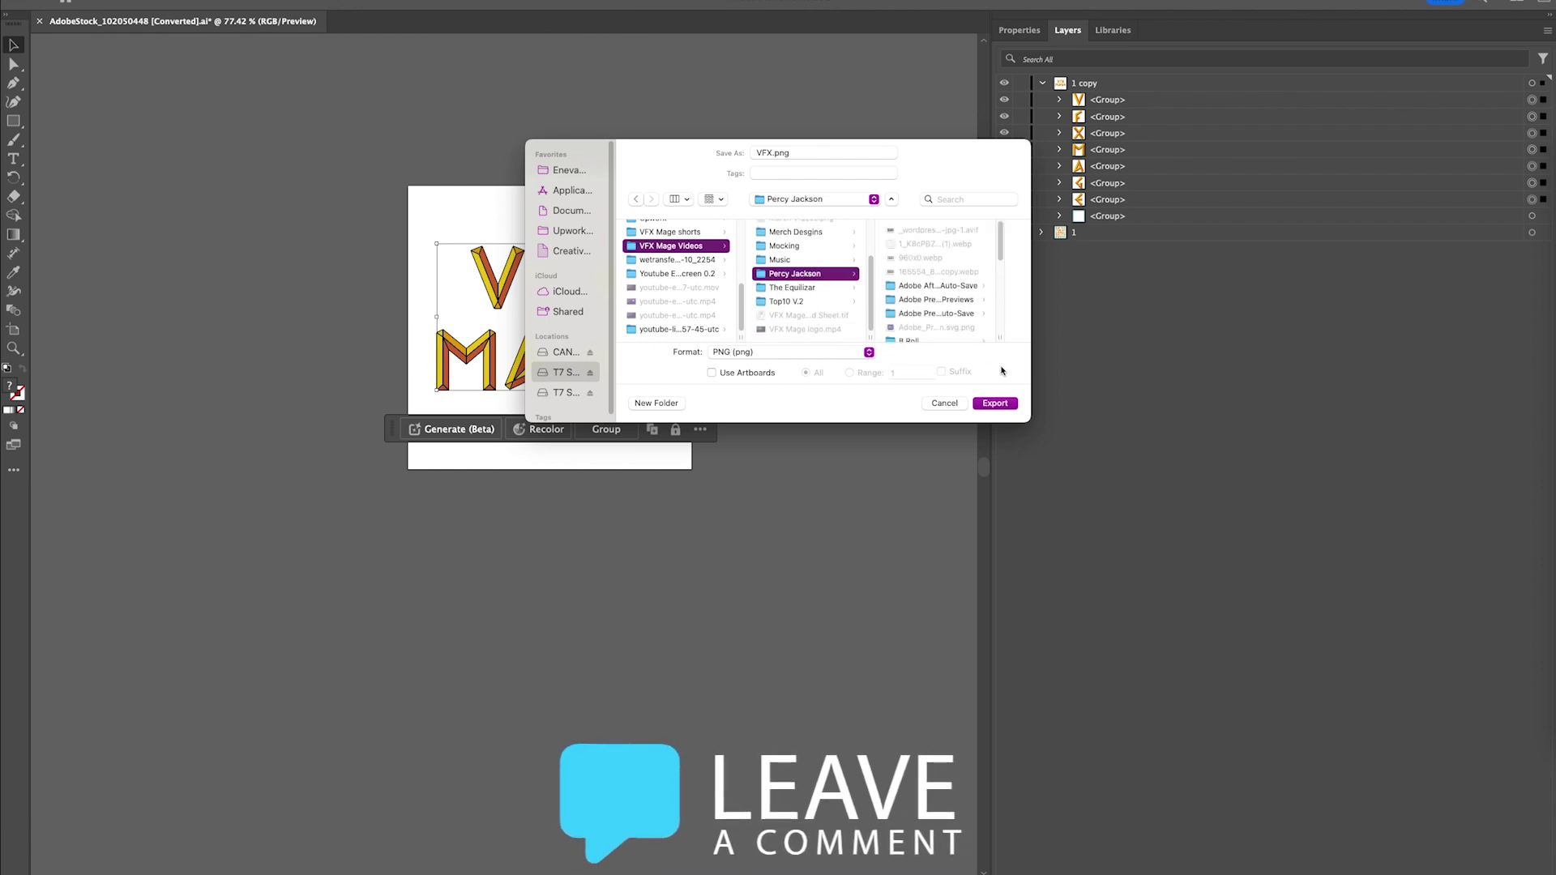
Accept the PNG options to finish the export and make the teal Greek-key border visible again
{"action": "left_click", "coordinate": [993, 403]}
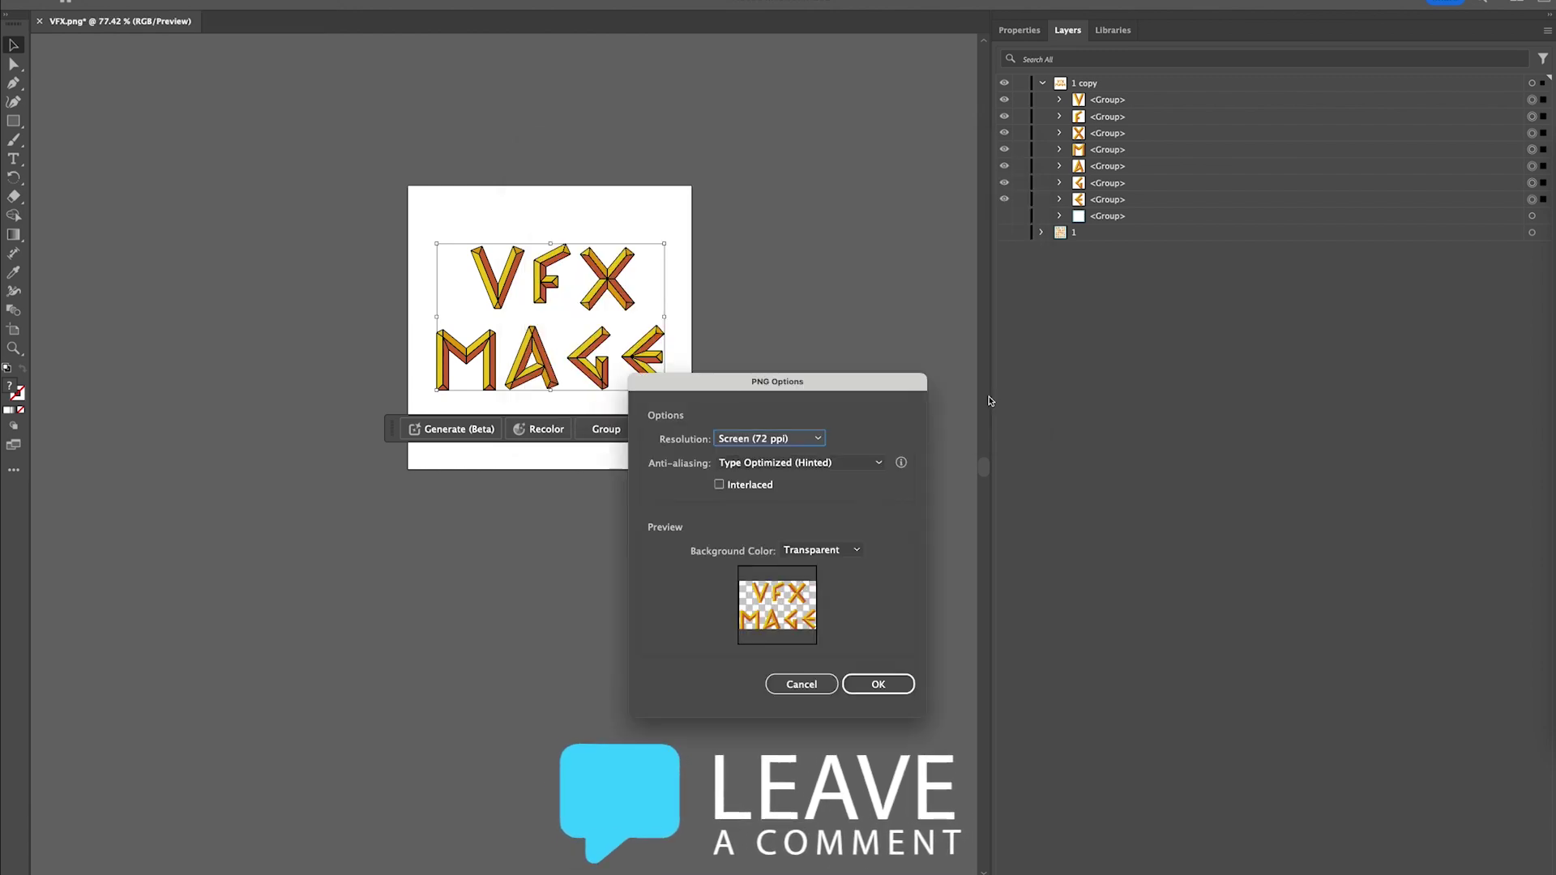
{"action": "left_click", "coordinate": [869, 686]}
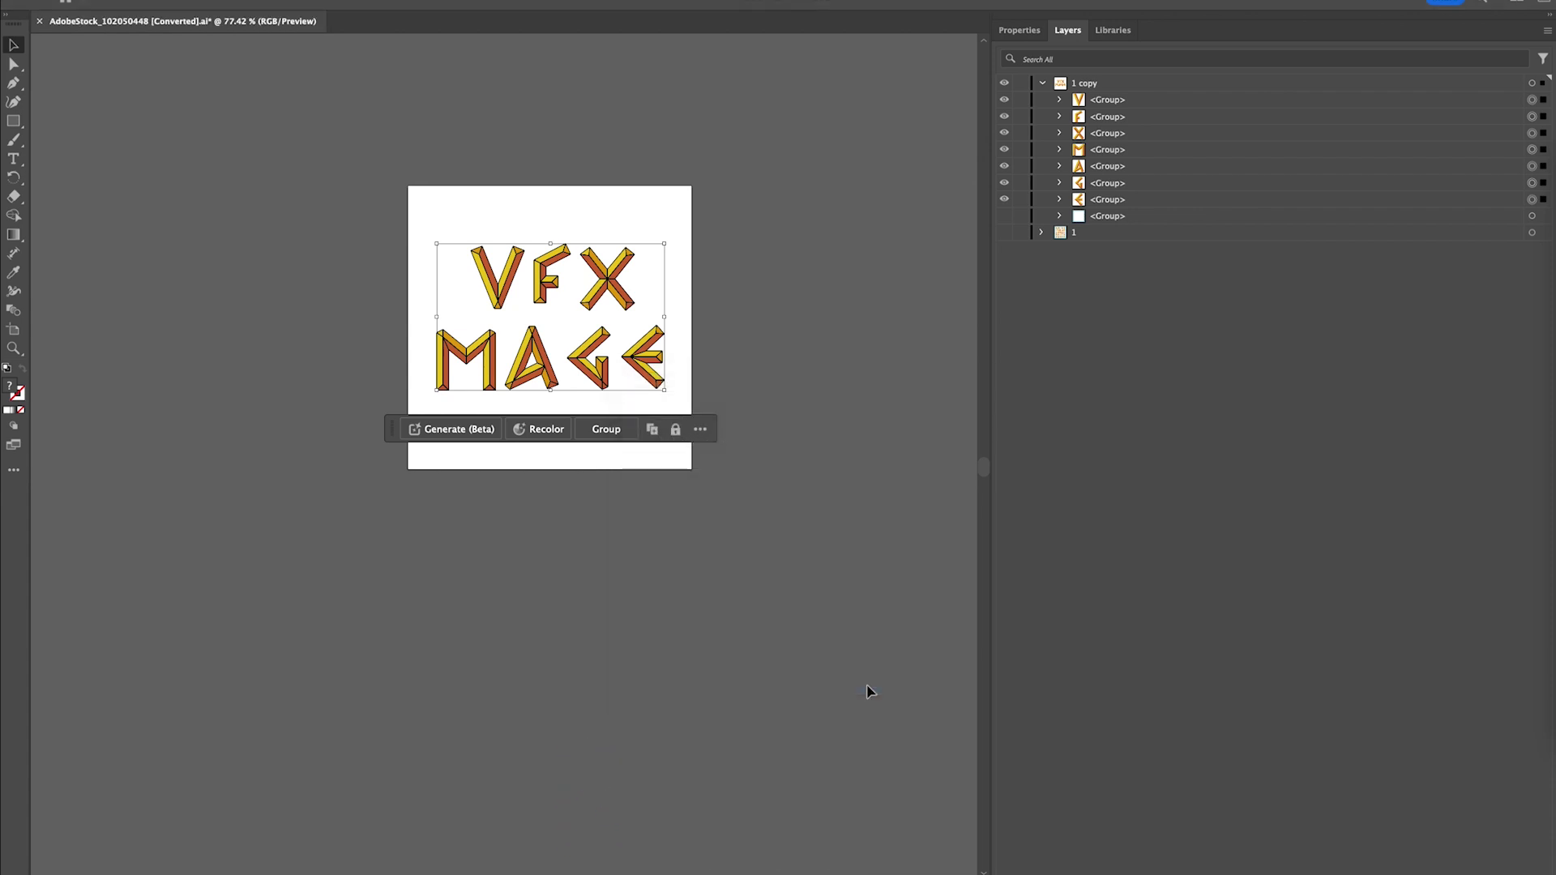
{"action": "left_click", "coordinate": [1005, 217]}
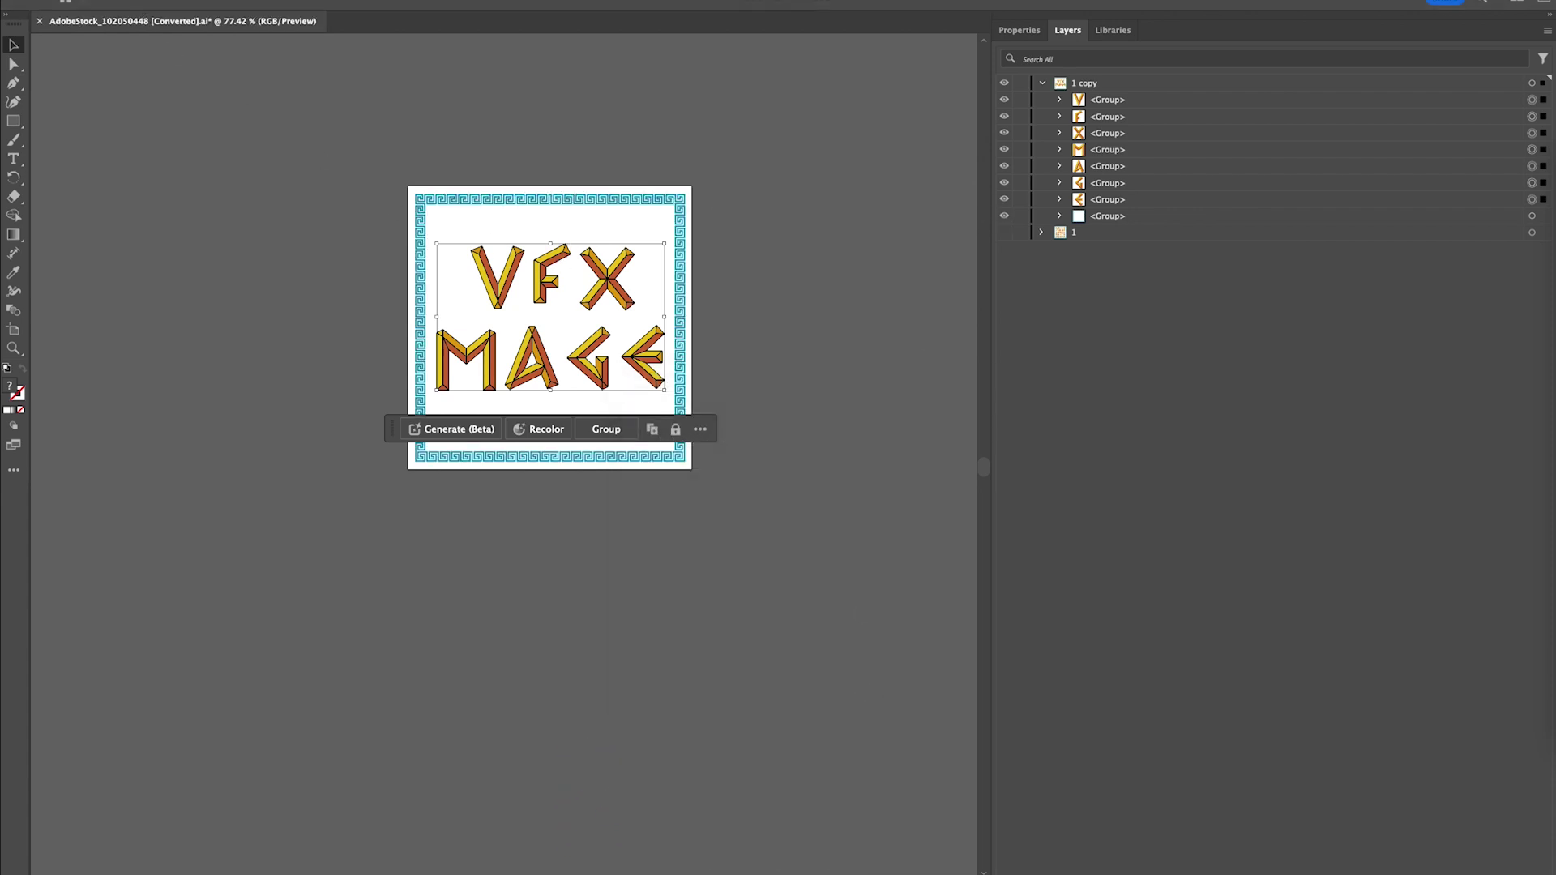
Add VFX.png to Comp 1 and scale it together with VFX_Design.png to 225%
{"action": "left_click_drag", "start_coordinate": [34, 170], "coordinate": [215, 744]}
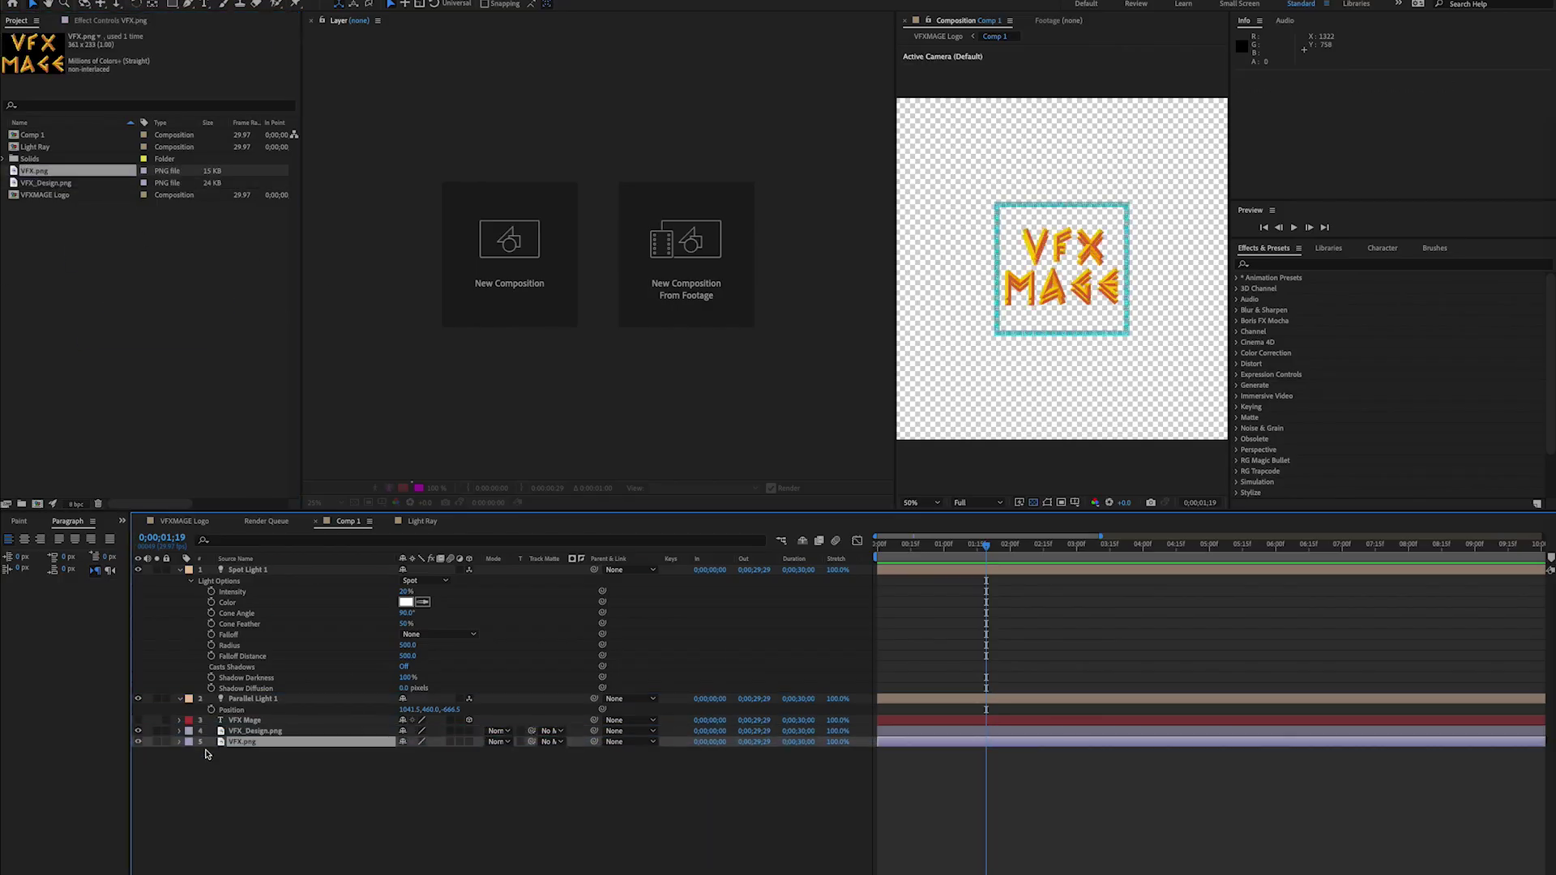
{"action": "left_click", "coordinate": [138, 721]}
{"action": "left_click", "coordinate": [274, 732], "text": "shift"}
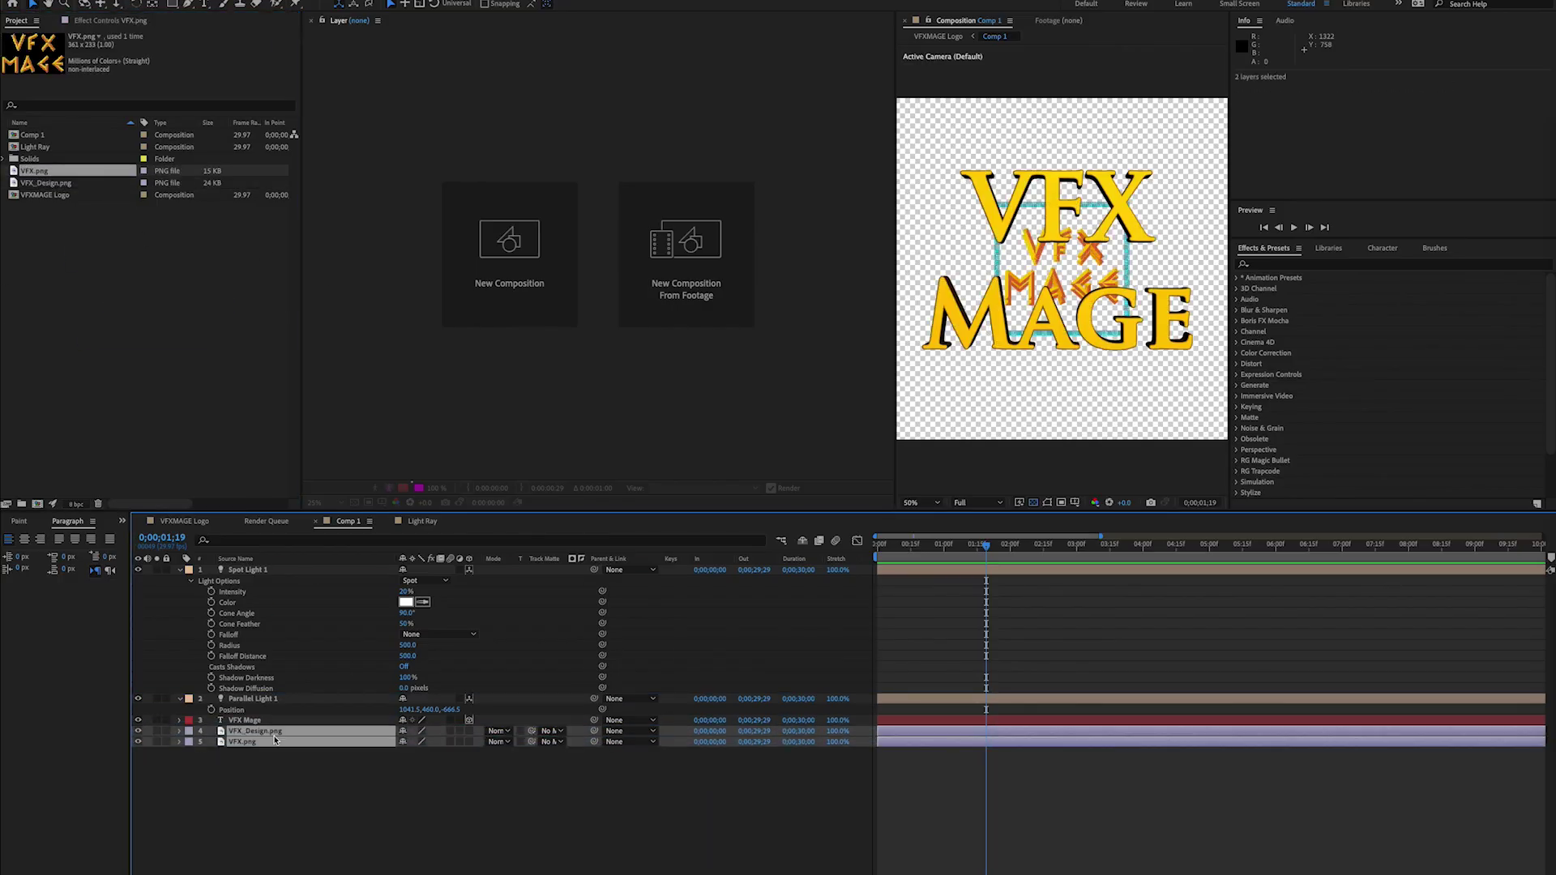
{"action": "key", "text": "s"}
{"action": "left_click", "coordinate": [417, 741]}
{"action": "type", "text": "200"}
{"action": "key", "text": "Return"}
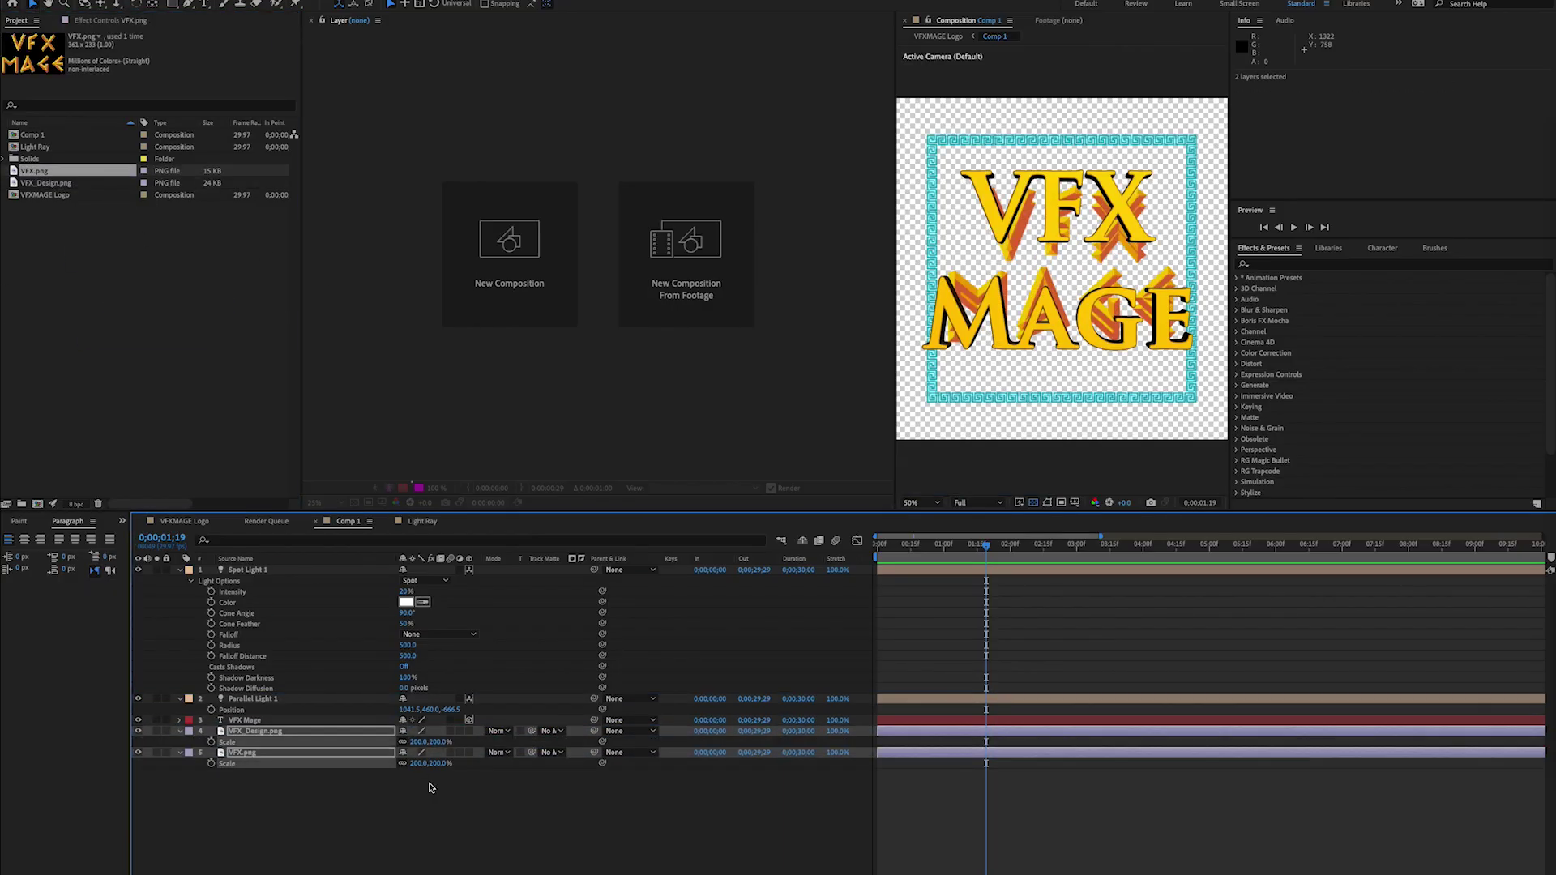
{"action": "left_click", "coordinate": [417, 741]}
{"action": "type", "text": "225"}
{"action": "key", "text": "Return"}
{"action": "left_click", "coordinate": [411, 792]}
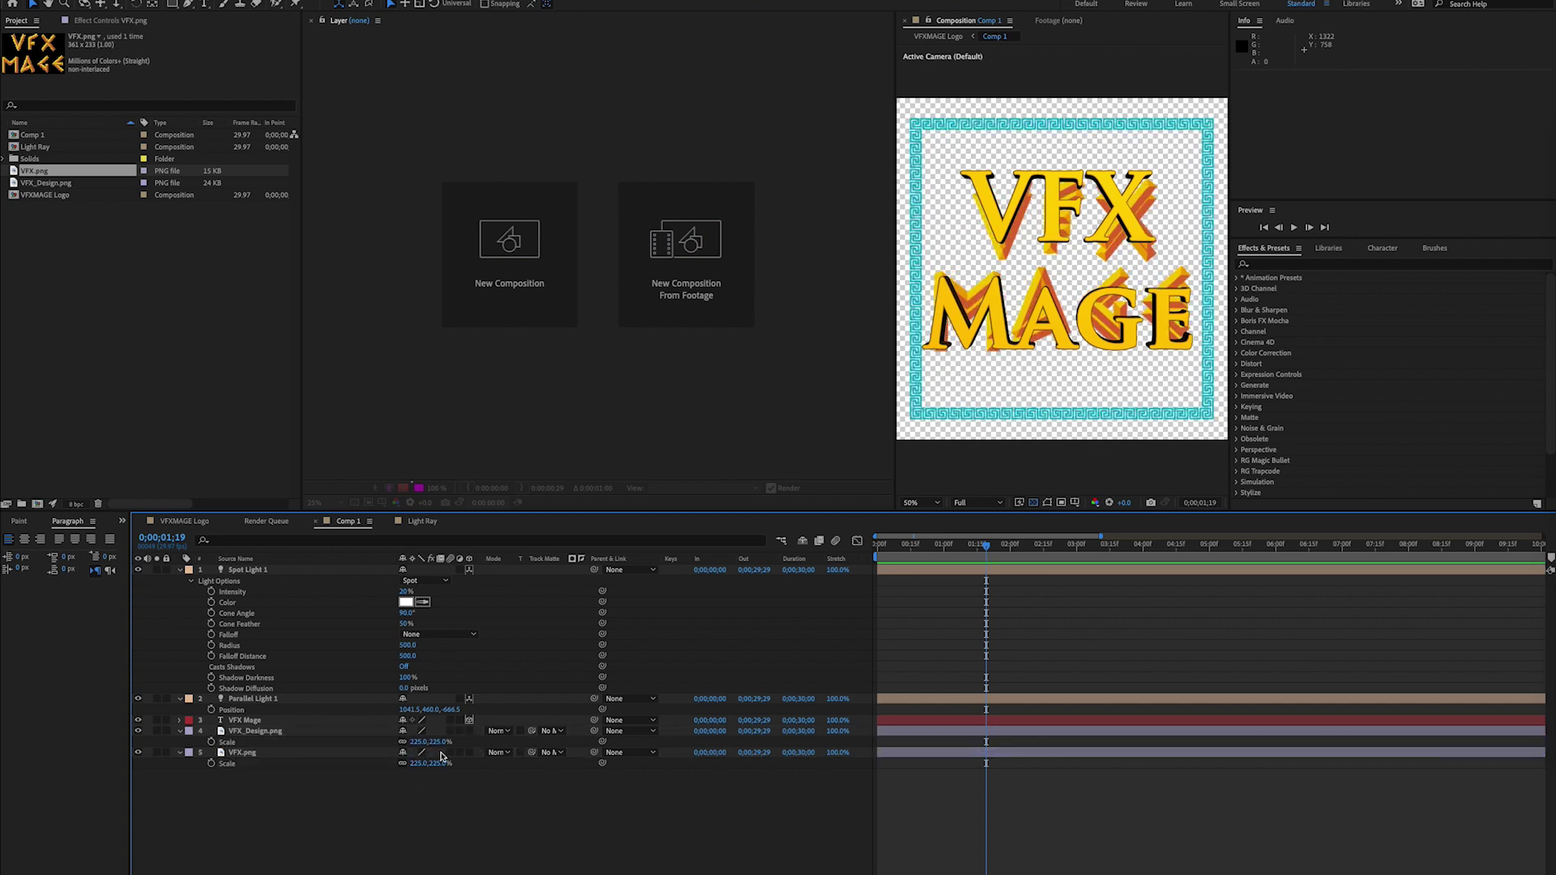
Raise the scale of VFX_Design.png and VFX.png individually to 250%
{"action": "scroll", "coordinate": [1010, 424], "scroll_direction": "down", "scroll_amount": 1}
{"action": "left_click", "coordinate": [417, 742]}
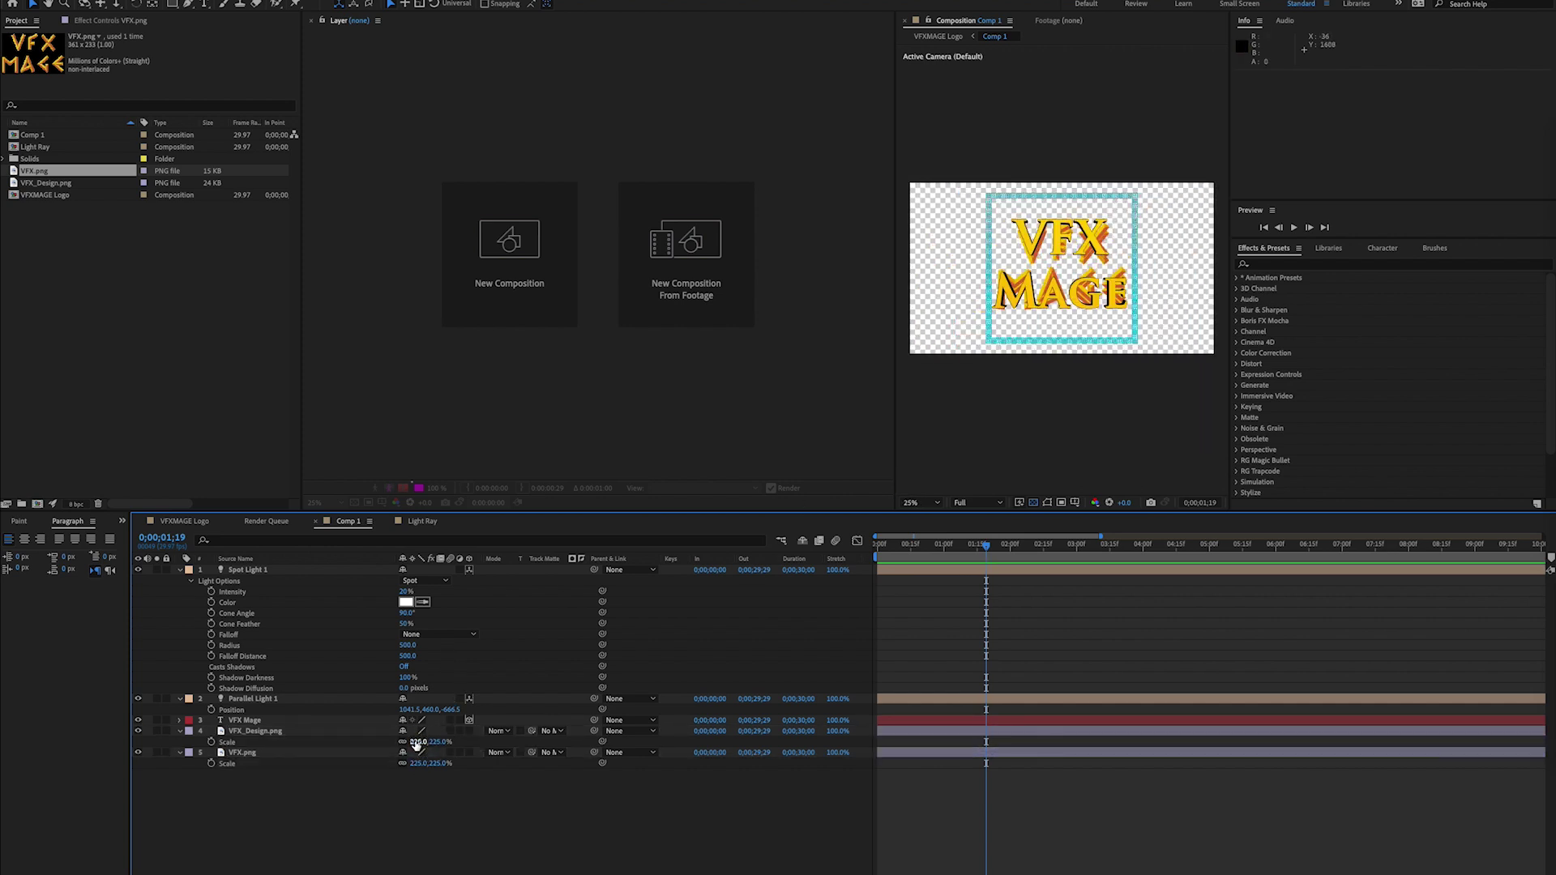
{"action": "type", "text": "250"}
{"action": "key", "text": "Return"}
{"action": "left_click", "coordinate": [419, 762]}
{"action": "type", "text": "250.0"}
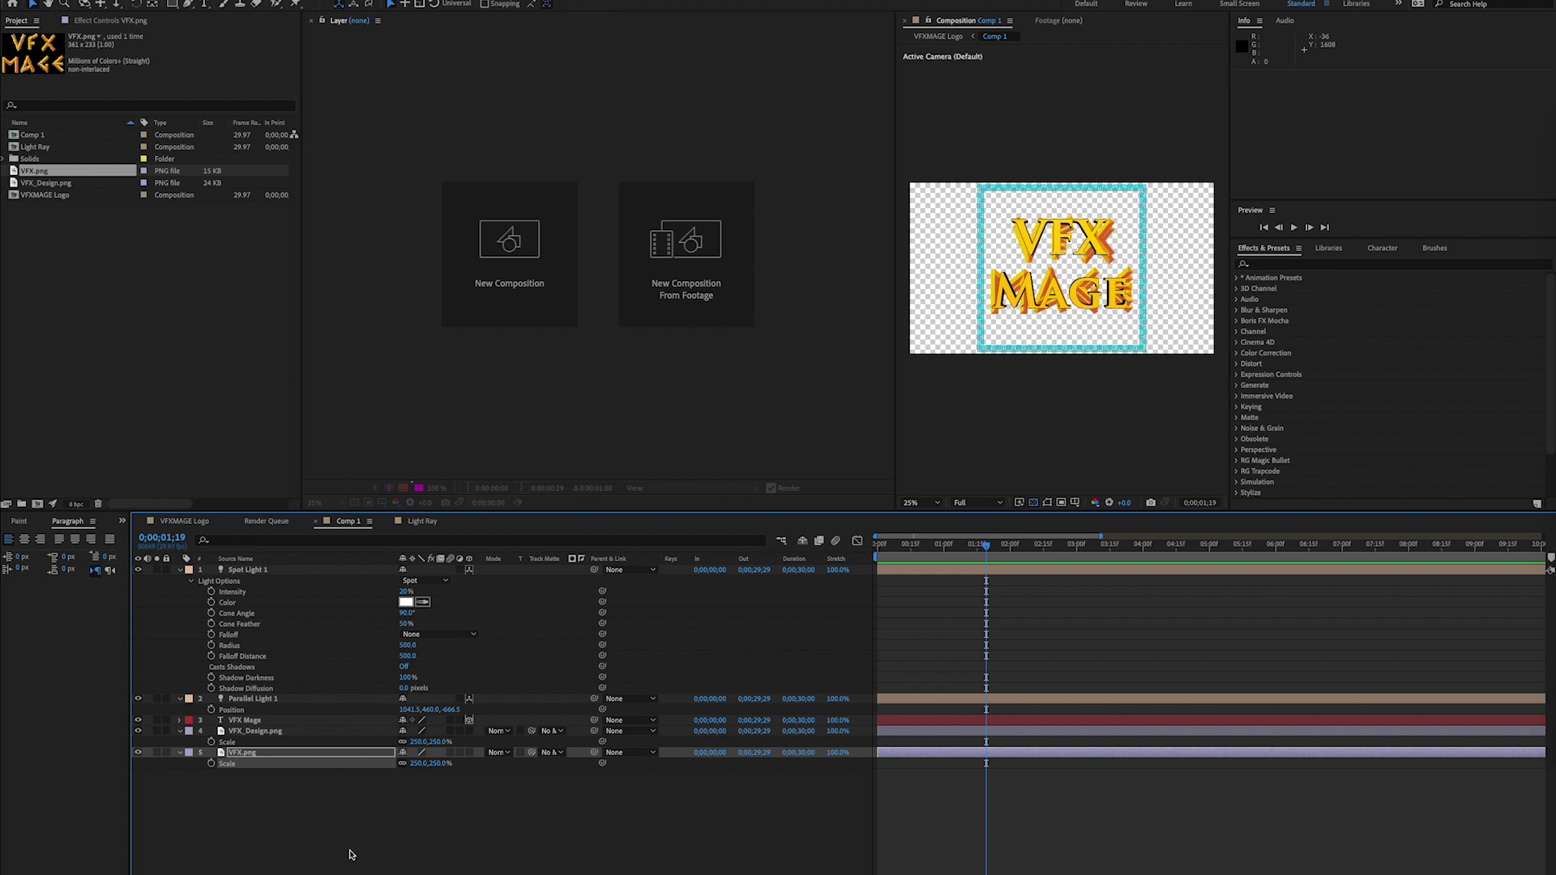
{"action": "left_click", "coordinate": [351, 854]}
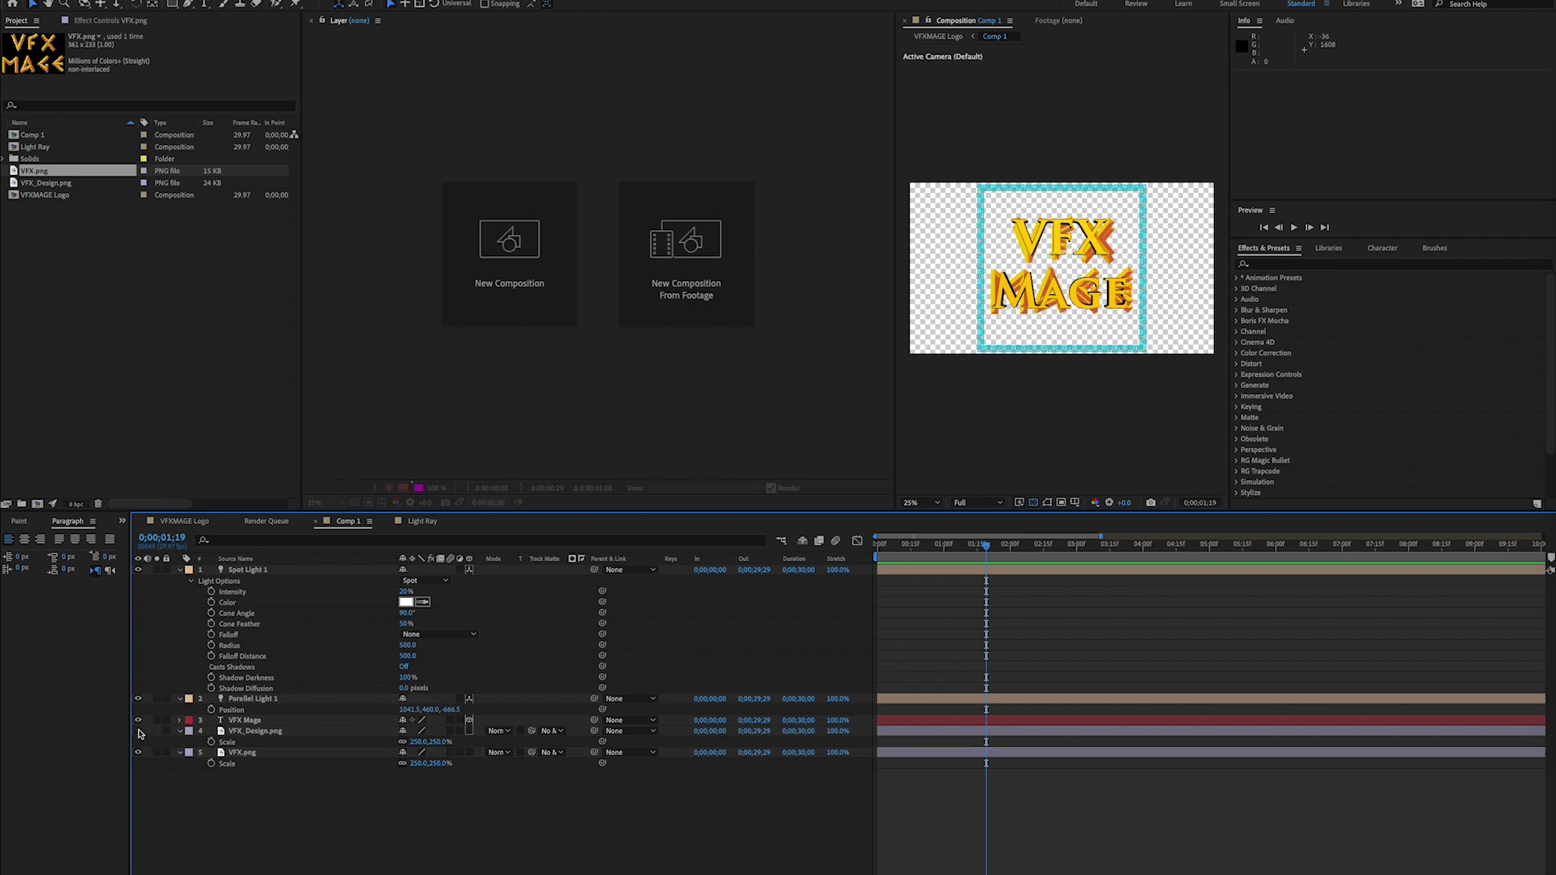
Make both image layers 3D, parent them to VFX Mage, and hide the VFX Mage text layer
{"action": "left_click_drag", "start_coordinate": [594, 731], "coordinate": [244, 720]}
{"action": "left_click", "coordinate": [469, 731]}
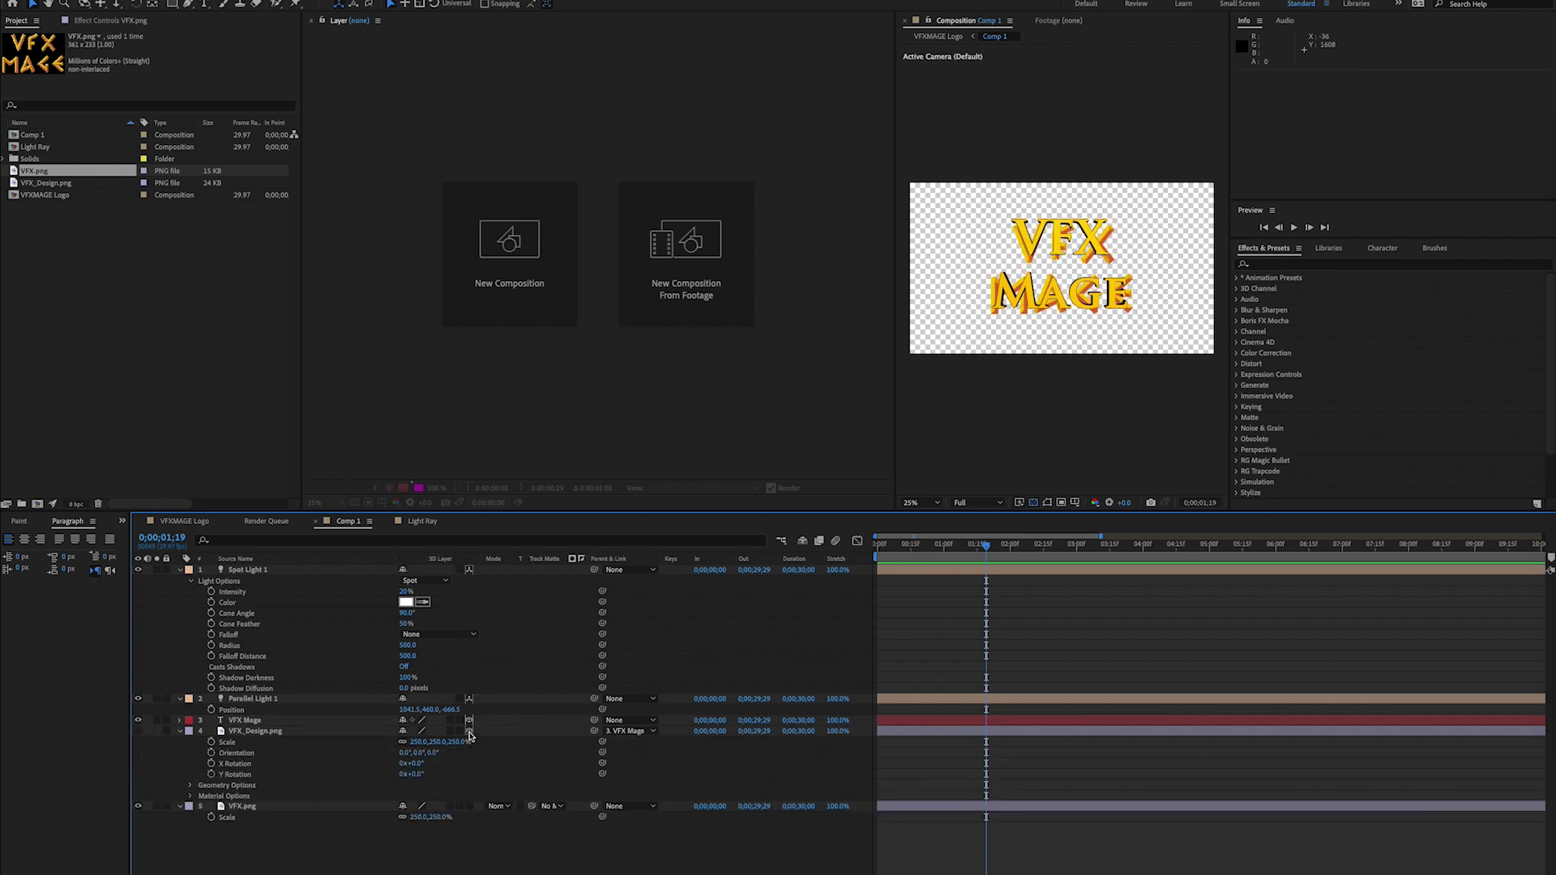
{"action": "left_click", "coordinate": [180, 731]}
{"action": "left_click", "coordinate": [470, 742]}
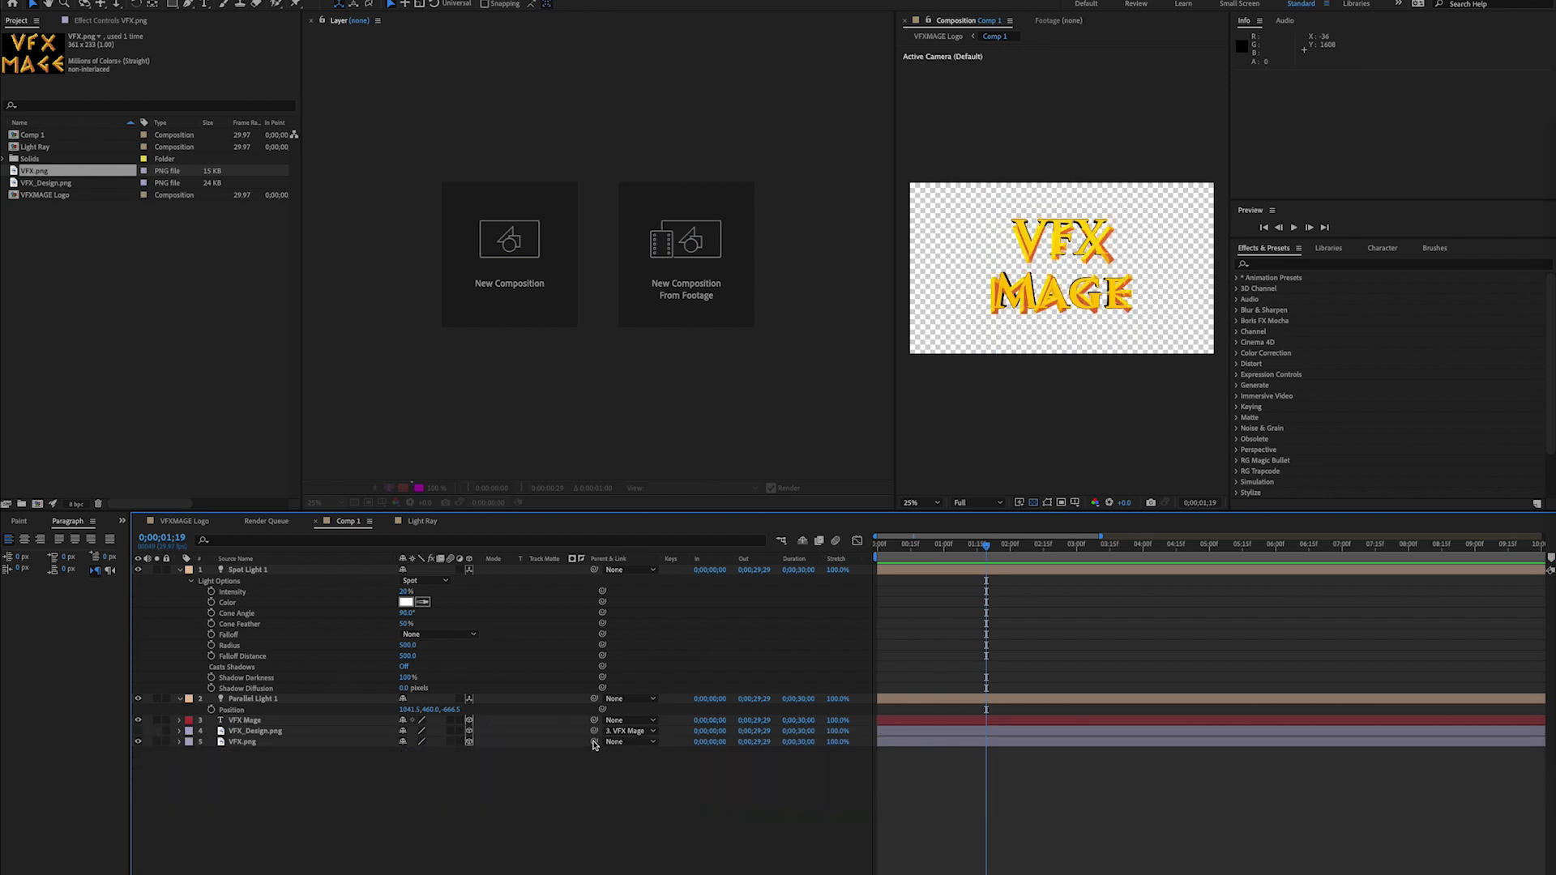
{"action": "left_click_drag", "start_coordinate": [594, 741], "coordinate": [549, 723]}
{"action": "left_click", "coordinate": [138, 719]}
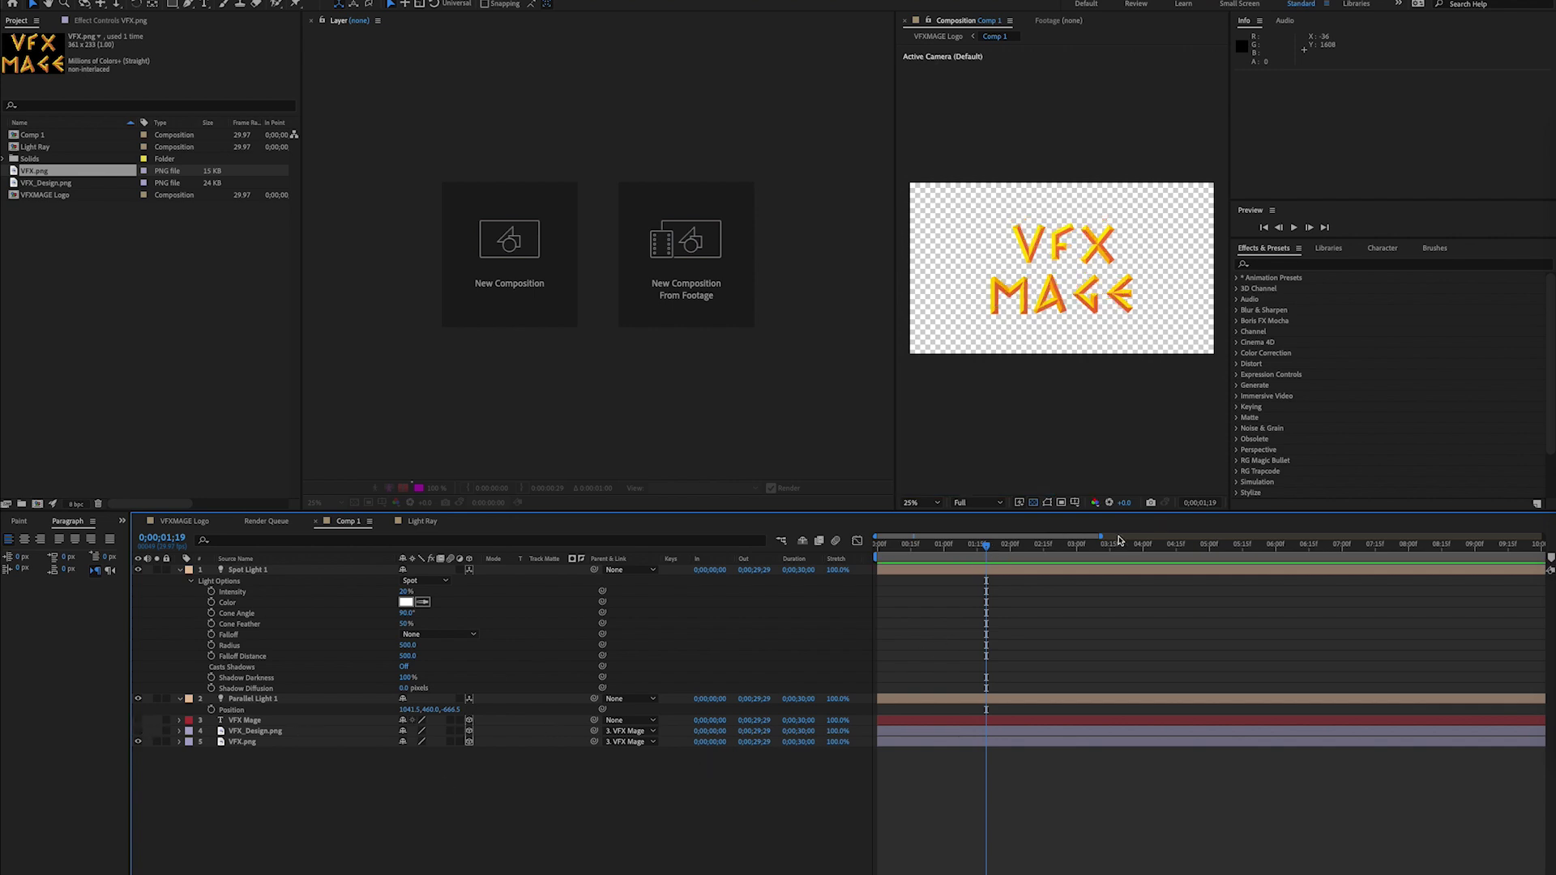
{"action": "left_click_drag", "start_coordinate": [1119, 538], "coordinate": [1543, 536]}
{"action": "left_click", "coordinate": [184, 521]}
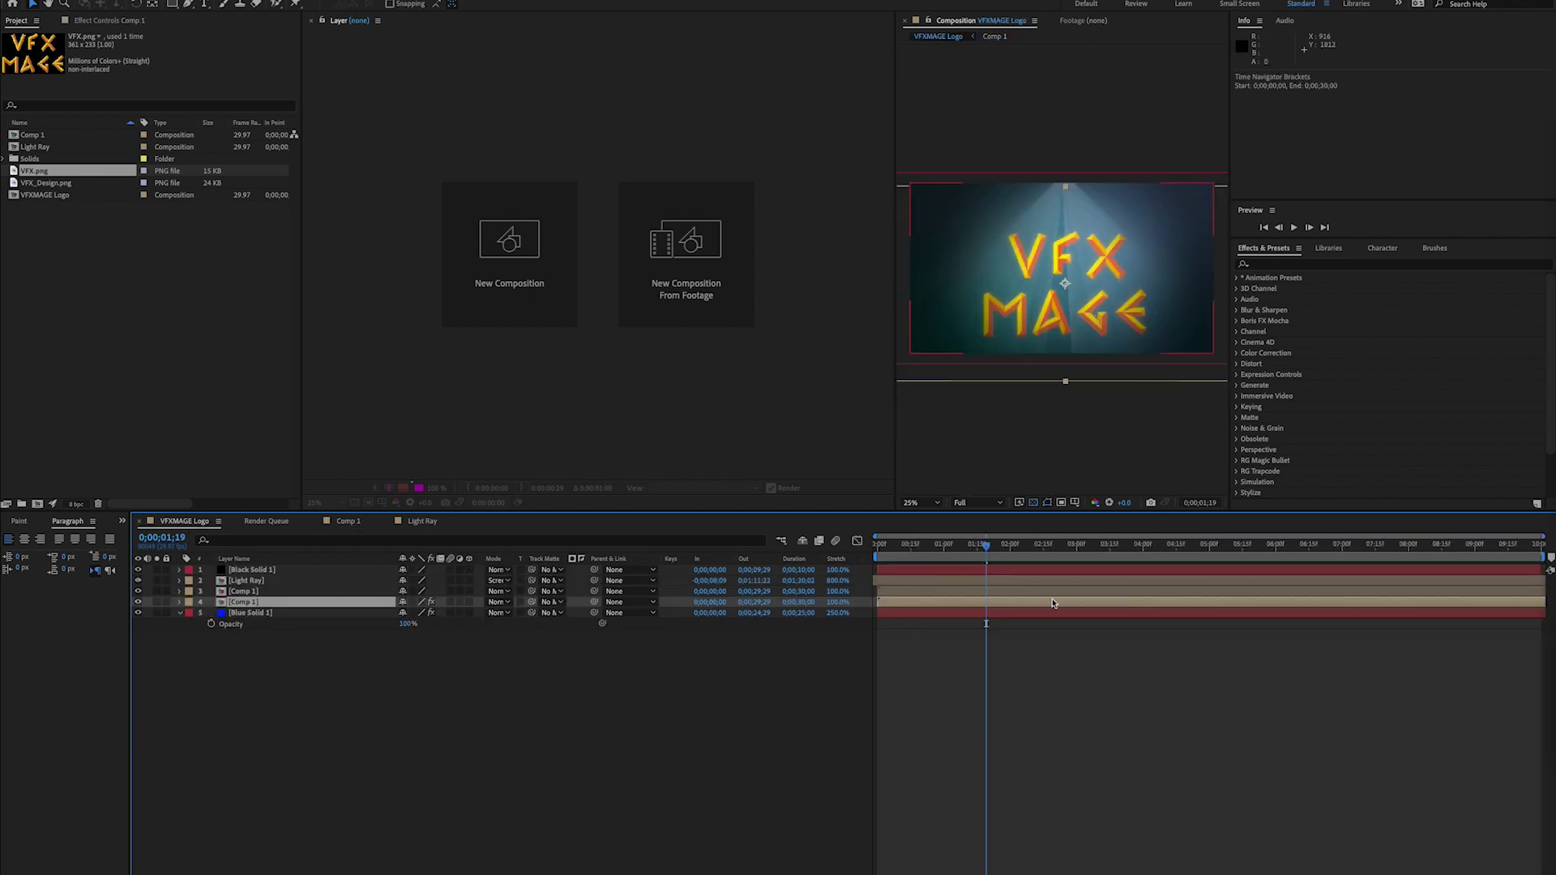
Add the VFXMAGE Logo comp to the Render Queue and open its H.264 output module settings
{"action": "key", "text": "Home"}
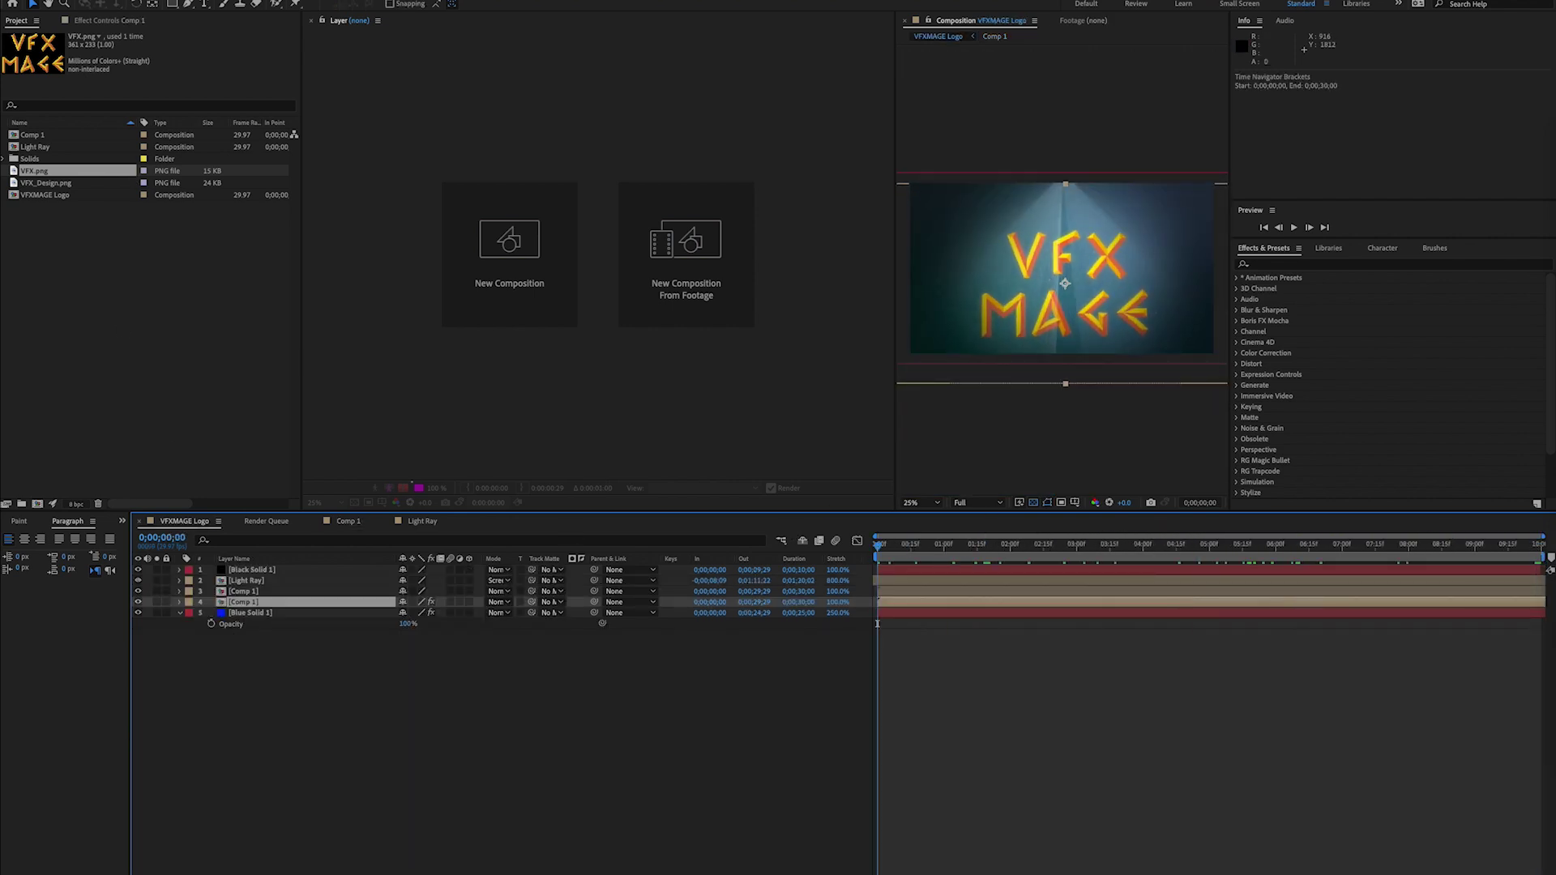
{"action": "left_click", "coordinate": [104, 0]}
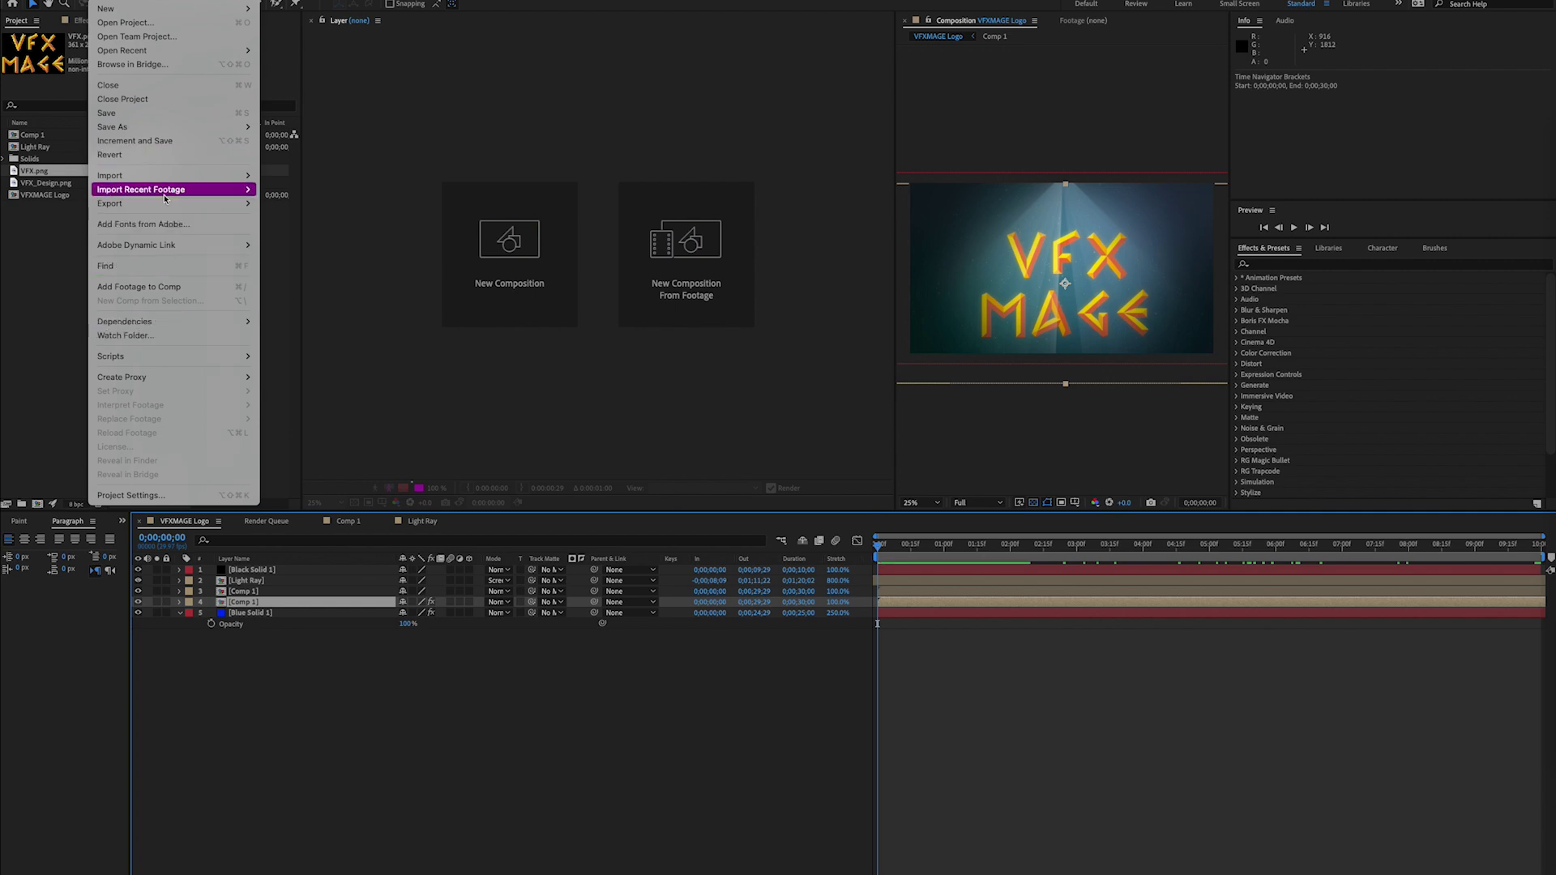
{"action": "left_click", "coordinate": [287, 217]}
{"action": "left_click", "coordinate": [275, 598]}
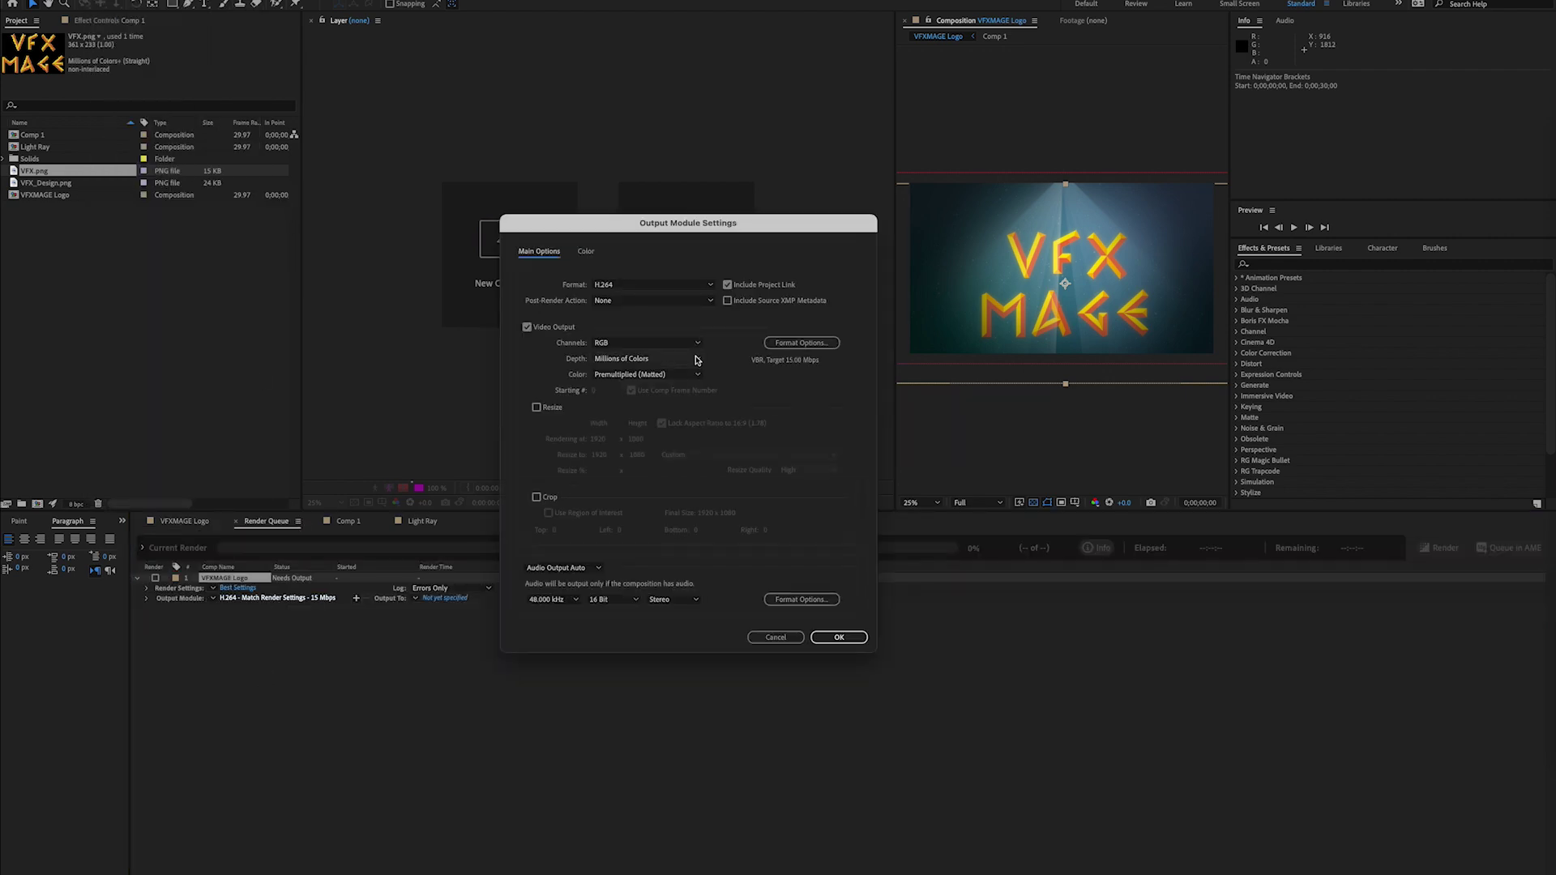